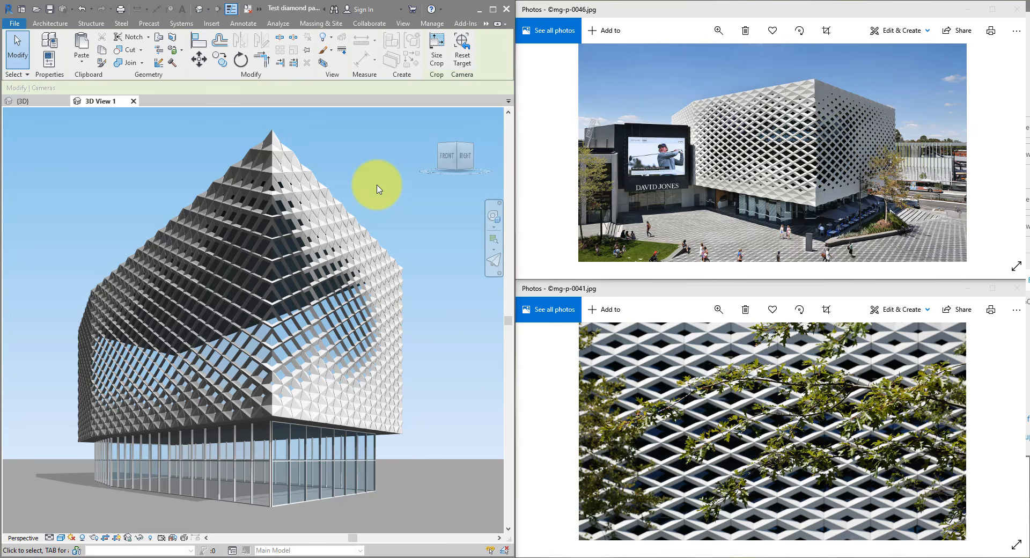
# - Examine the diamond-panelled facade in the reference photo and its individual curtain panels in the model's 3D view
pyautogui.doubleClick(816, 110)
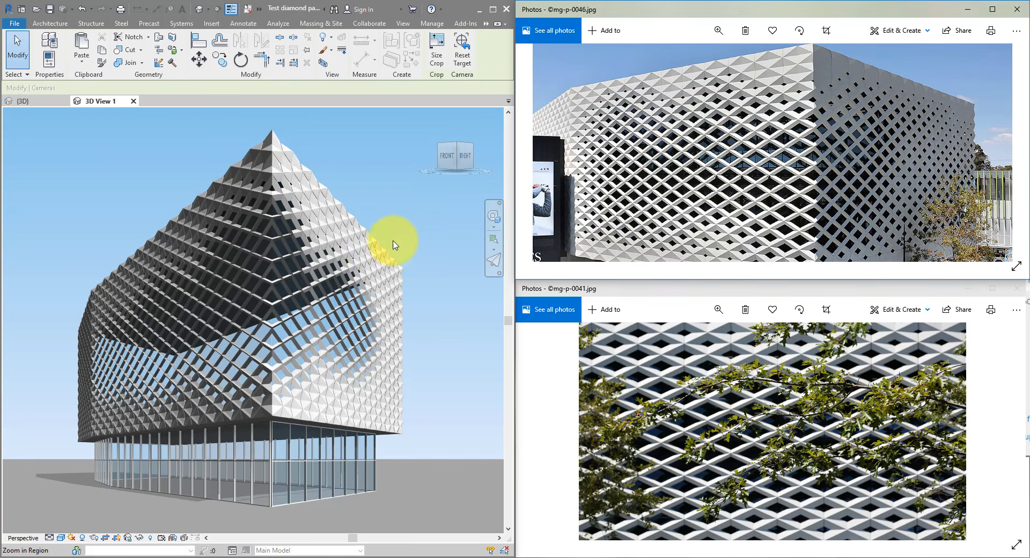
pyautogui.click(403, 223)
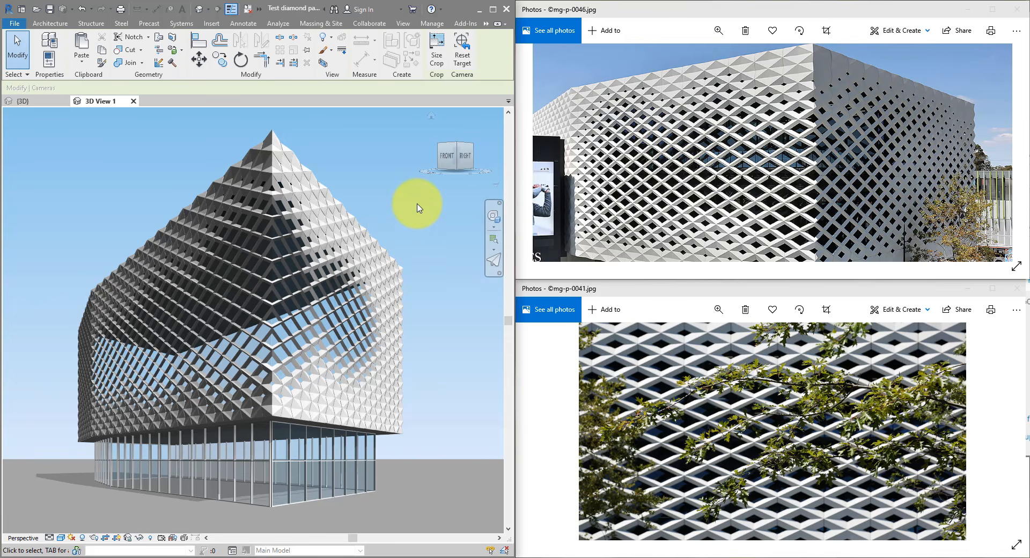
pyautogui.keyDown('shift'); pyautogui.moveTo(418, 208); pyautogui.dragTo(375, 249, button='middle'); pyautogui.keyUp('shift')
pyautogui.scroll(3, 375, 248)
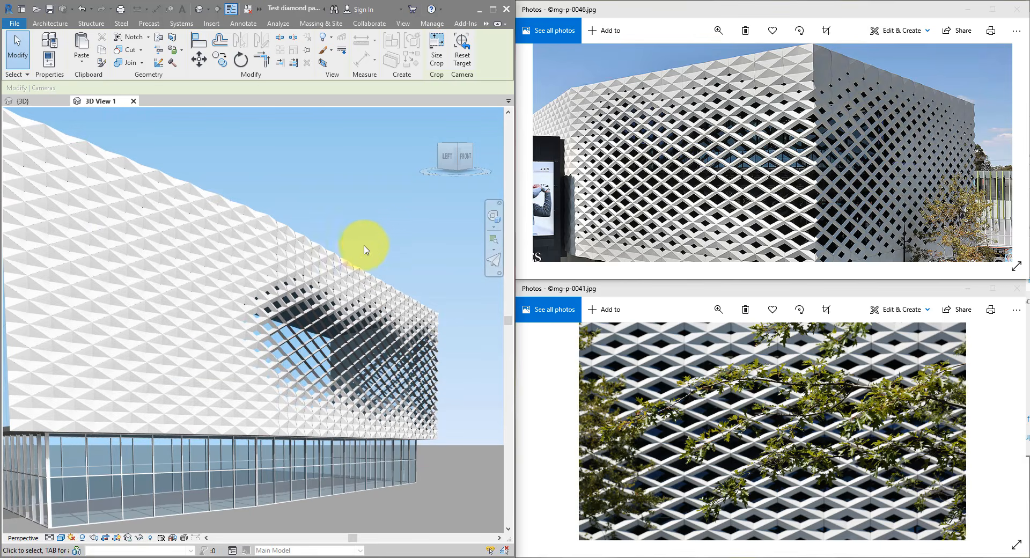
pyautogui.scroll(8, 363, 254)
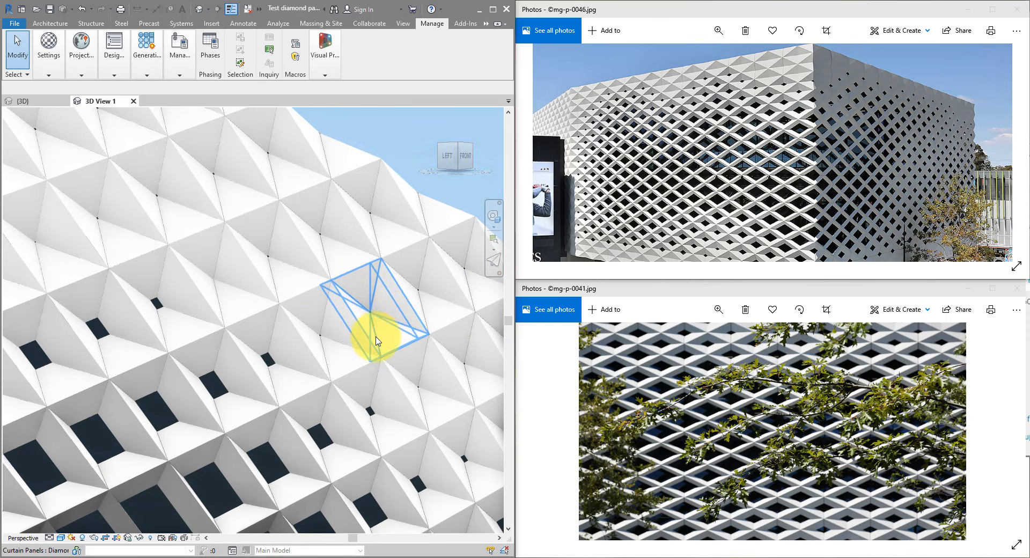
pyautogui.click(376, 333)
pyautogui.moveTo(410, 386); pyautogui.dragTo(345, 285, button='middle')
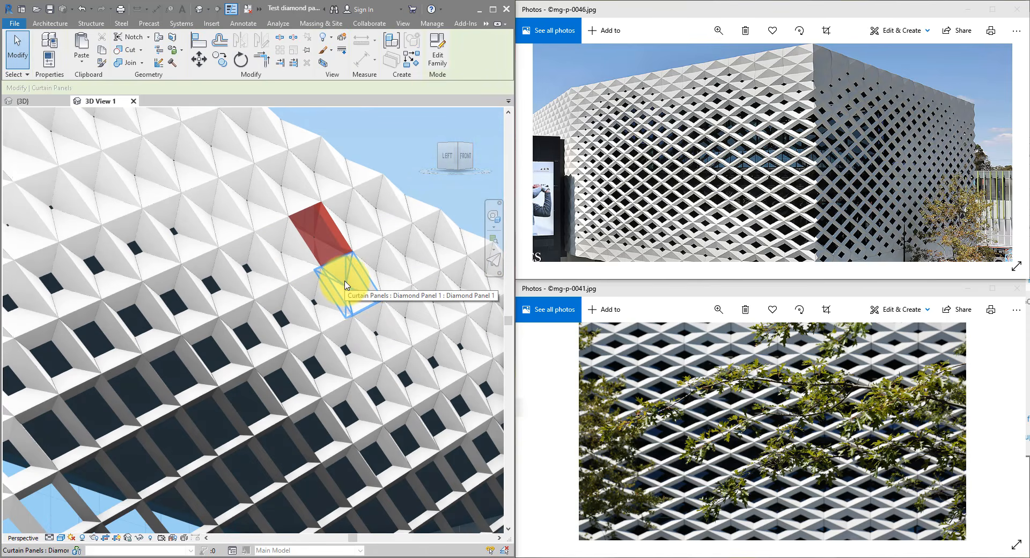
pyautogui.click(345, 284)
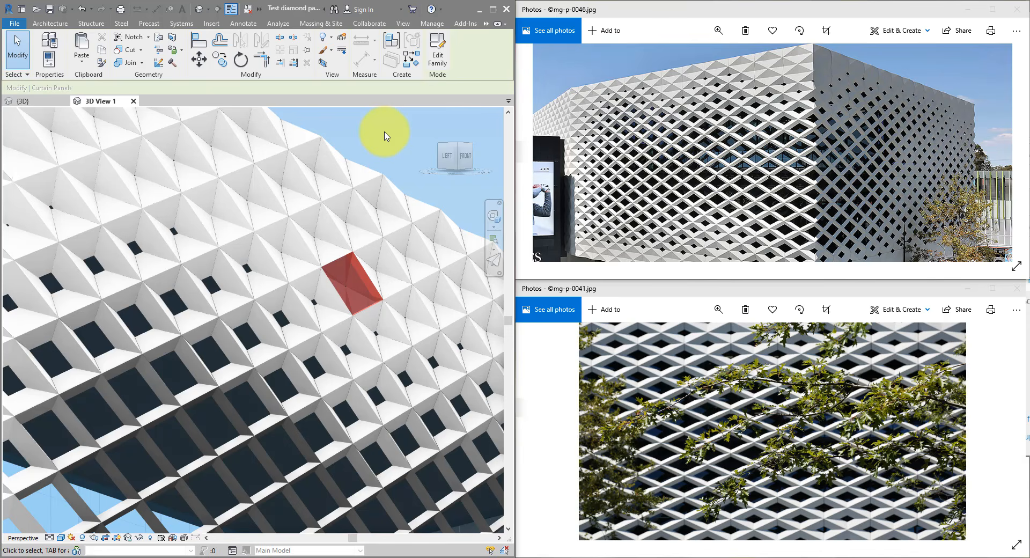
pyautogui.click(362, 126)
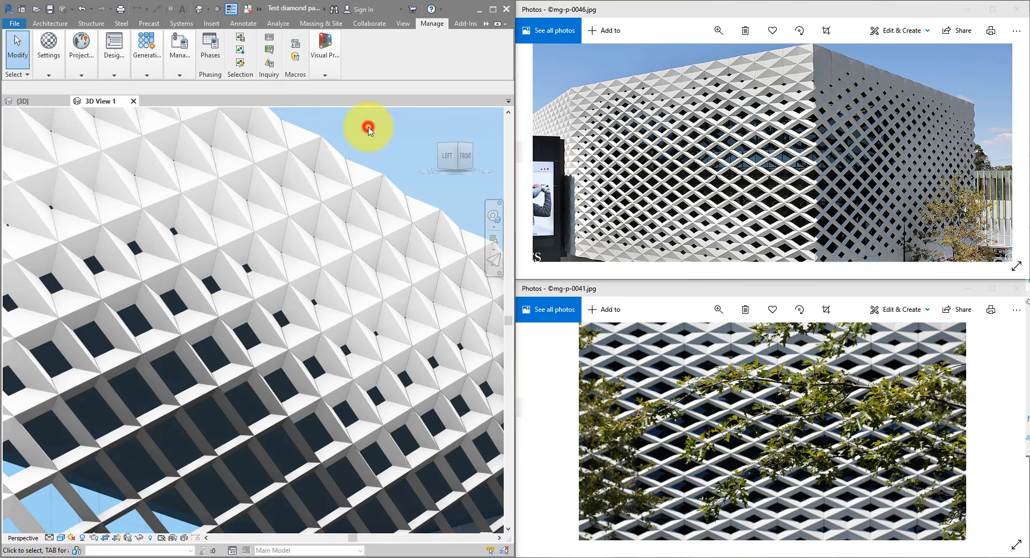
# - Create a new family from the template Metric Curtain Panel Pattern Based.rft
pyautogui.click(16, 22)
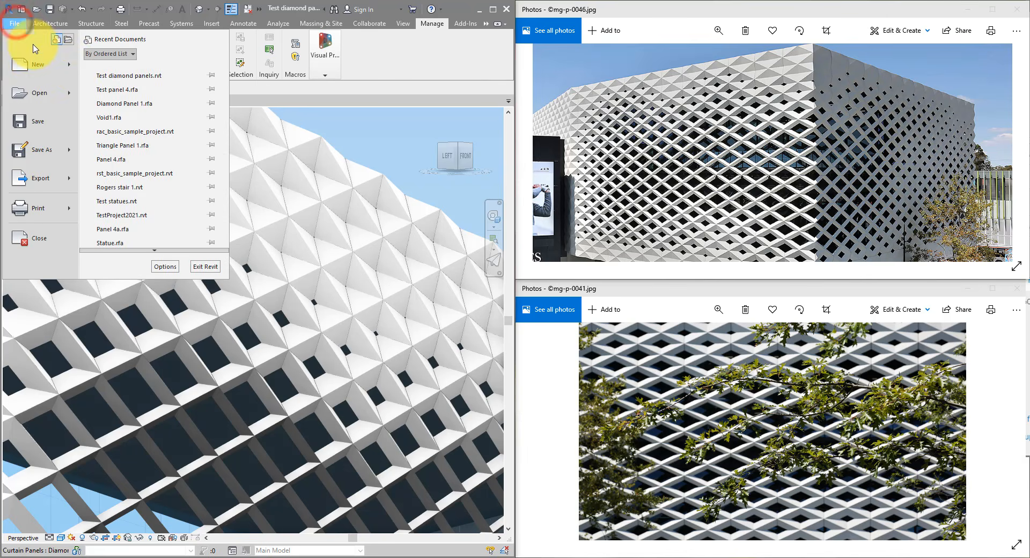
pyautogui.click(74, 66)
pyautogui.click(110, 95)
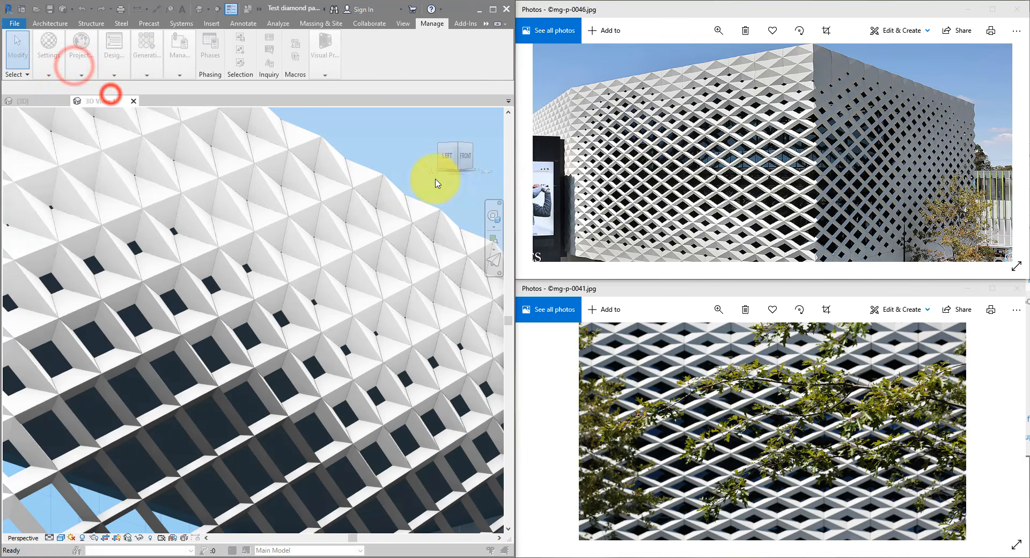
pyautogui.click(580, 280)
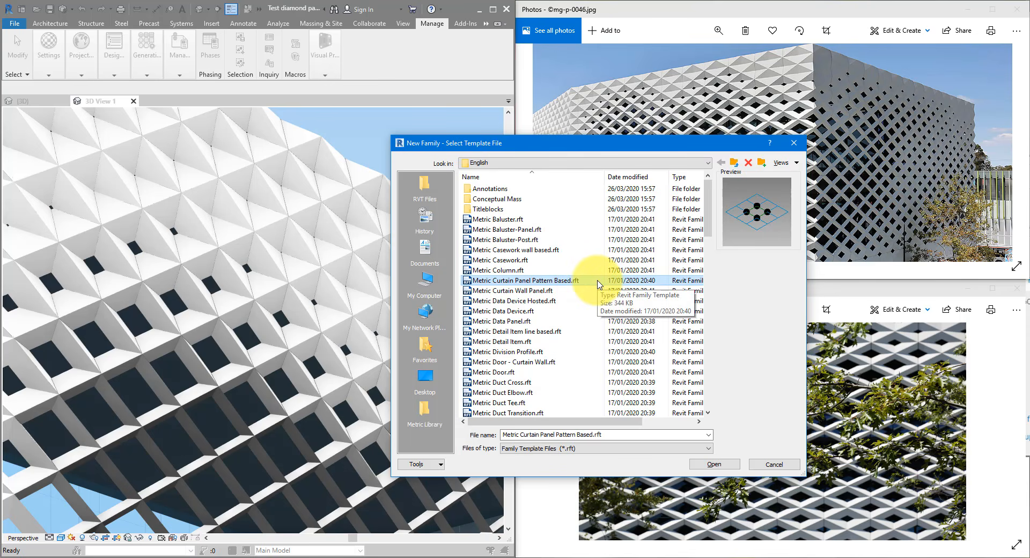
pyautogui.click(716, 463)
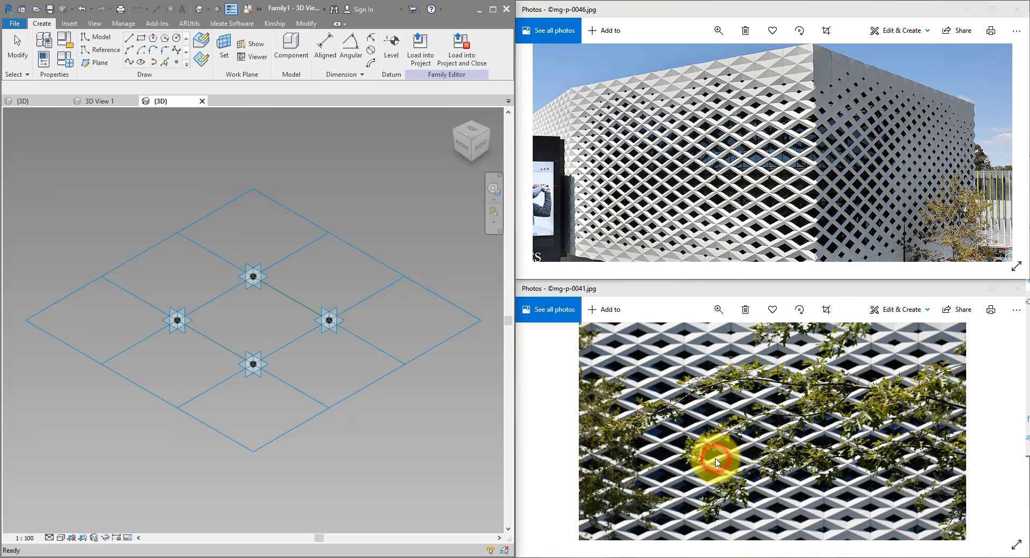
# - Change the tile pattern grid's type to Rhomboid
pyautogui.moveTo(197, 252); pyautogui.dragTo(106, 270, button='middle')
pyautogui.moveTo(233, 185); pyautogui.dragTo(179, 251)
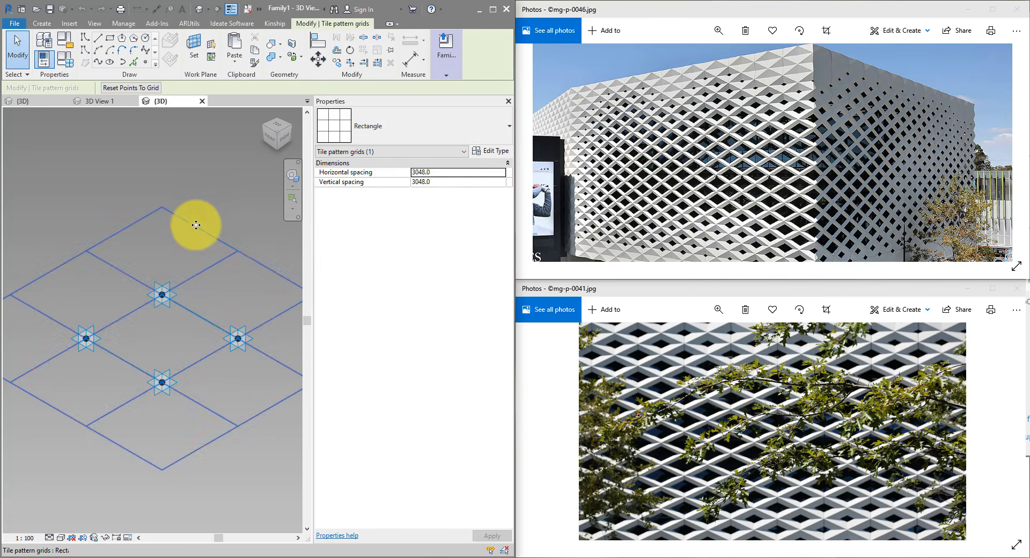
pyautogui.click(404, 134)
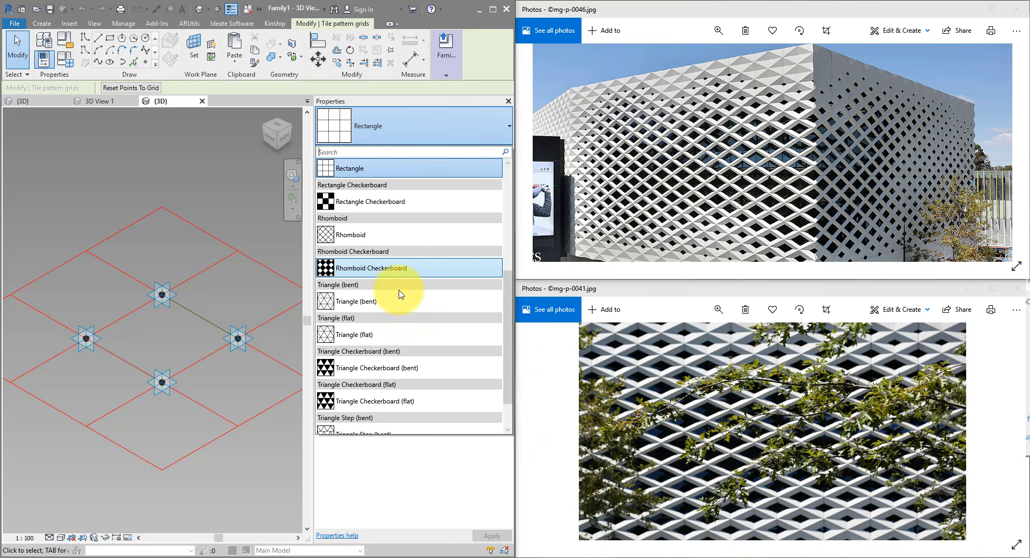
pyautogui.click(360, 233)
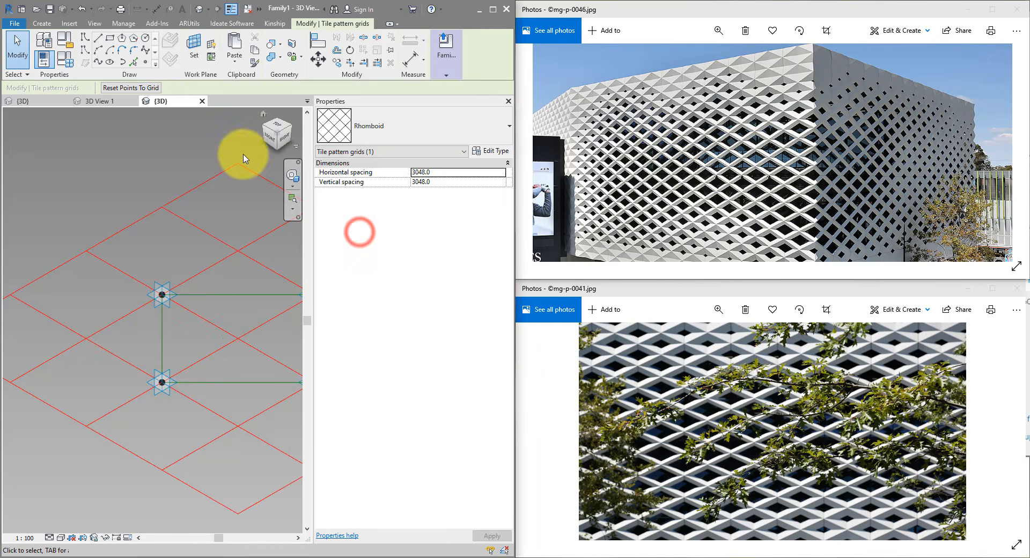
# - Set the pattern grid's horizontal spacing to 750 and vertical spacing to 500, and temporarily hide the grid element
pyautogui.click(275, 127)
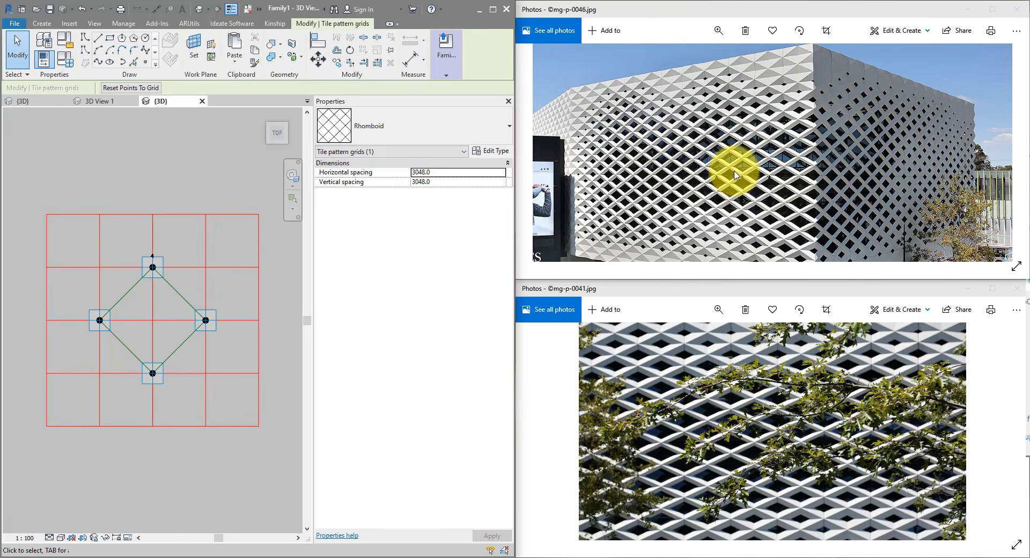
pyautogui.click(450, 174)
pyautogui.write('7')
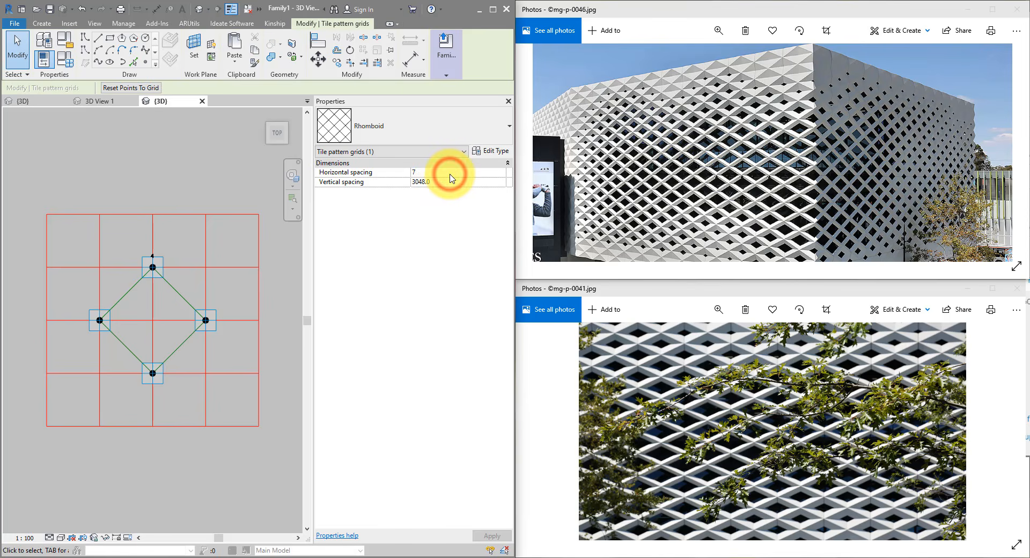
pyautogui.write('50')
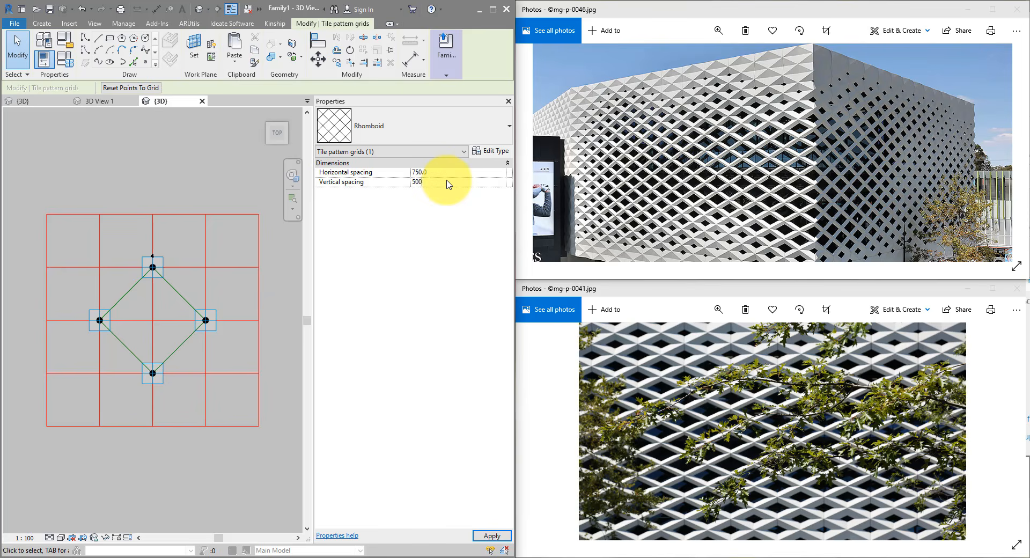
pyautogui.middleClick(46, 394)
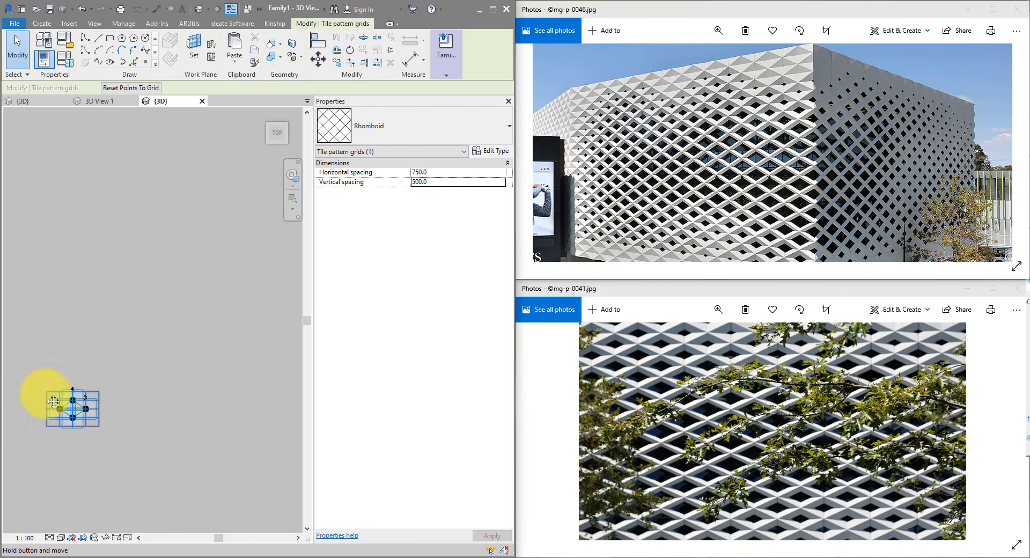
pyautogui.middleClick(46, 394)
pyautogui.click(106, 541)
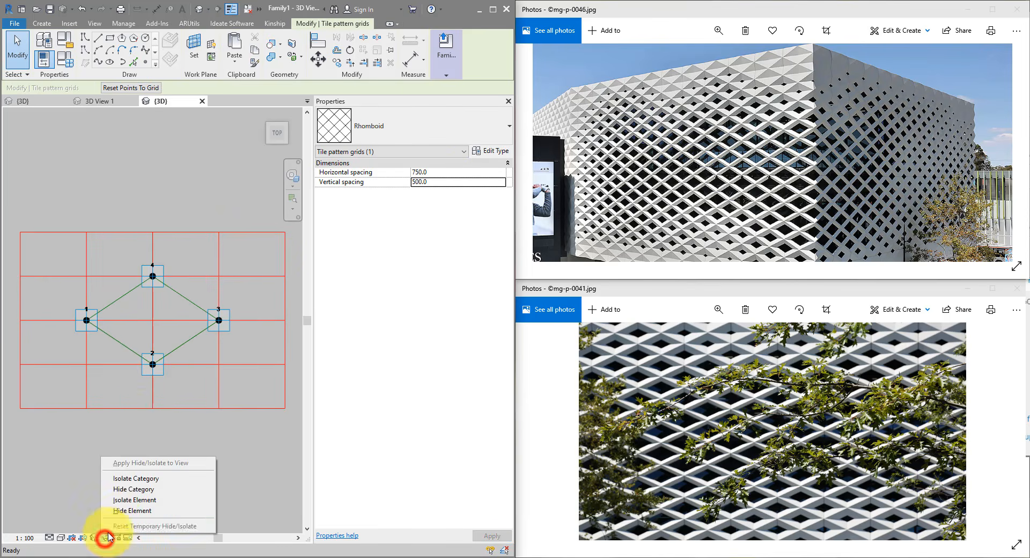
pyautogui.click(171, 509)
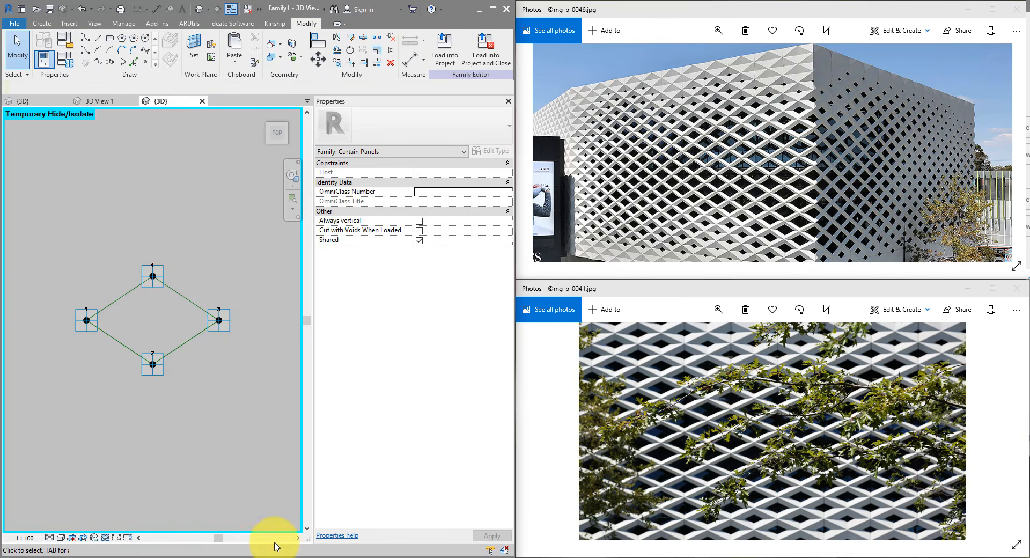
# - Switch to Paint and outline one diamond panel of the facade photo with four red lines, then return to Revit
pyautogui.click(295, 557)
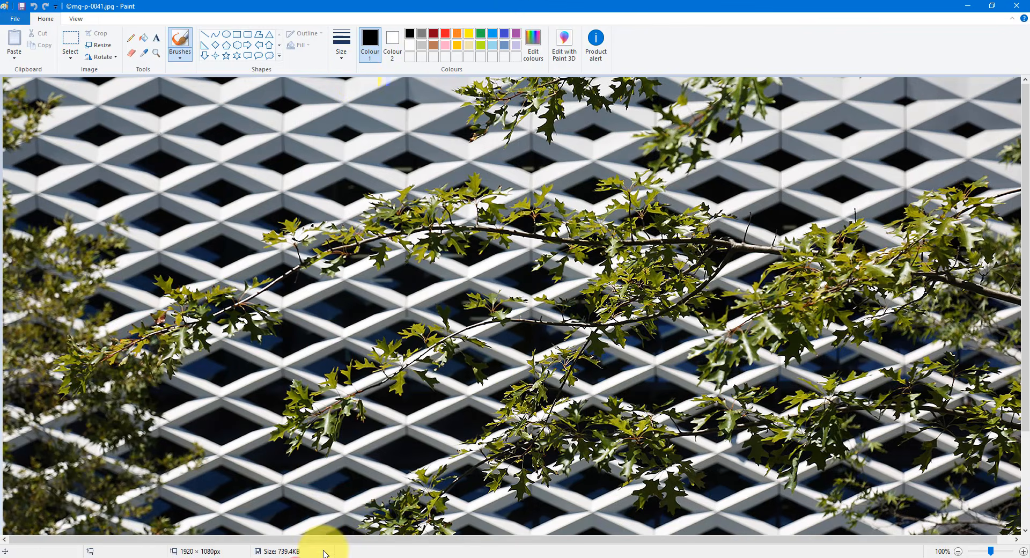
pyautogui.click(207, 33)
pyautogui.click(446, 33)
pyautogui.moveTo(284, 133); pyautogui.dragTo(219, 165)
pyautogui.moveTo(281, 192); pyautogui.dragTo(345, 163)
pyautogui.moveTo(283, 132); pyautogui.dragTo(346, 162)
pyautogui.moveTo(221, 164); pyautogui.dragTo(281, 193)
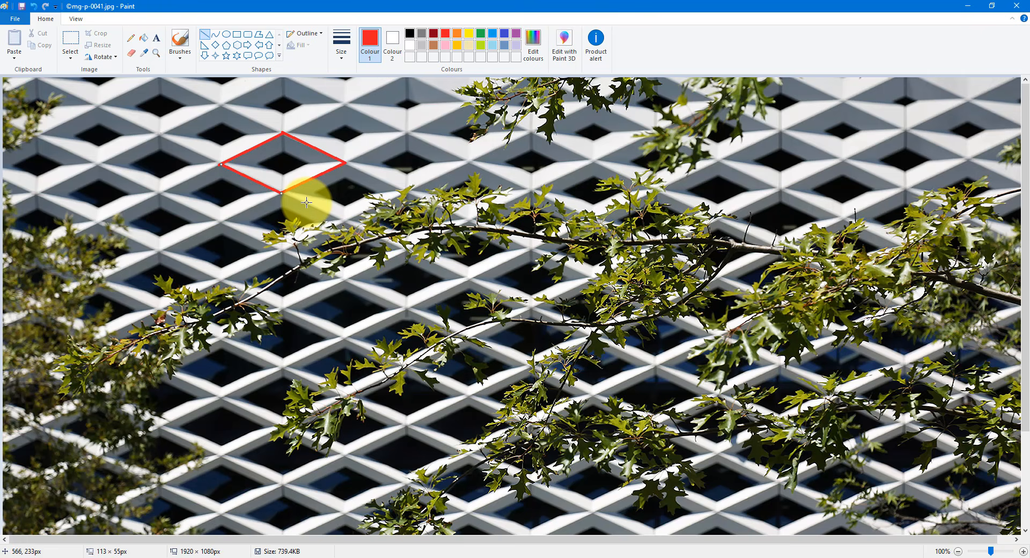
pyautogui.click(970, 6)
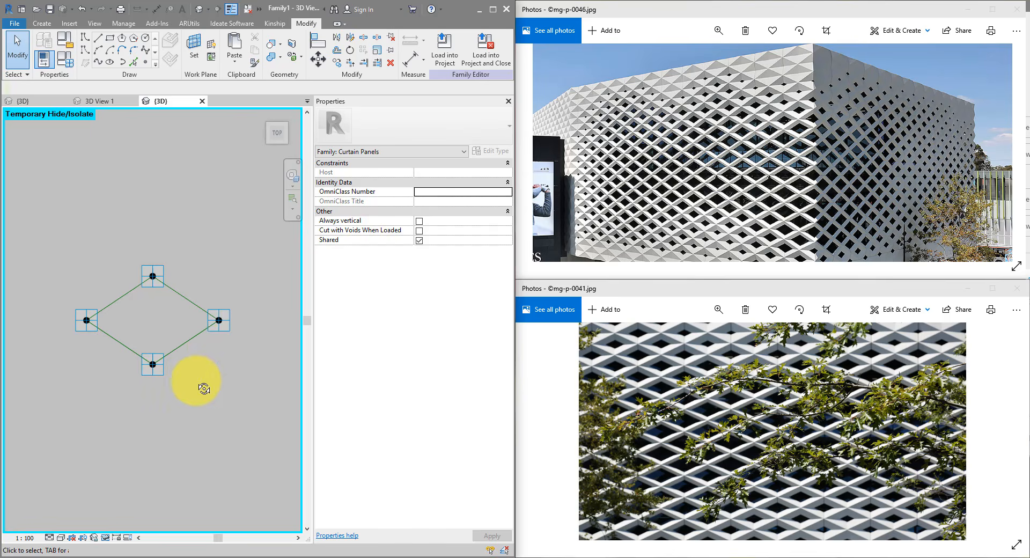
# - Place a reference point on adaptive point 1, drawn on that point's own work plane
pyautogui.moveTo(205, 387)
pyautogui.keyDown('shift'); pyautogui.mouseDown(button='middle')
pyautogui.moveTo(189, 318)
pyautogui.moveTo(255, 171)
pyautogui.mouseUp(button='middle'); pyautogui.keyUp('shift')
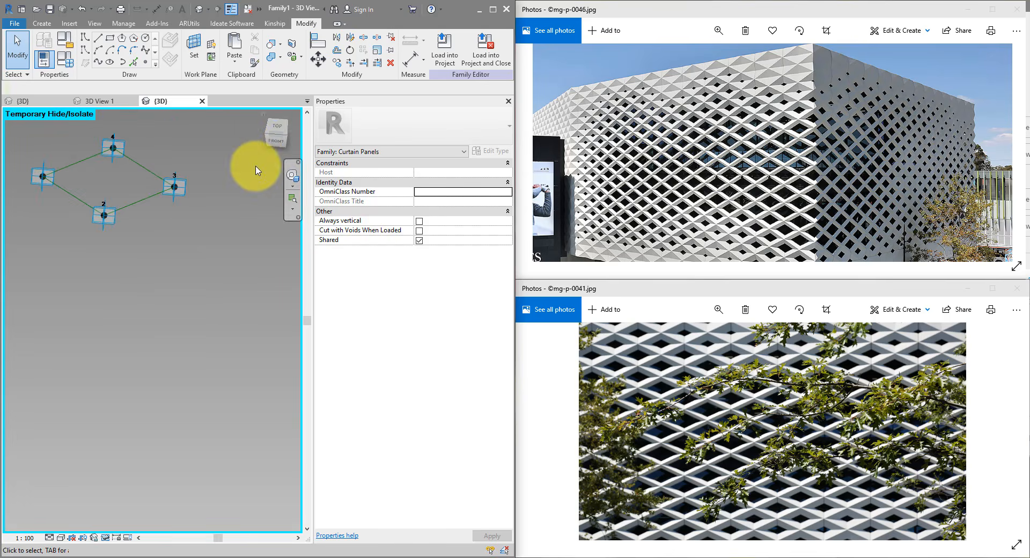
pyautogui.click(287, 138)
pyautogui.click(148, 64)
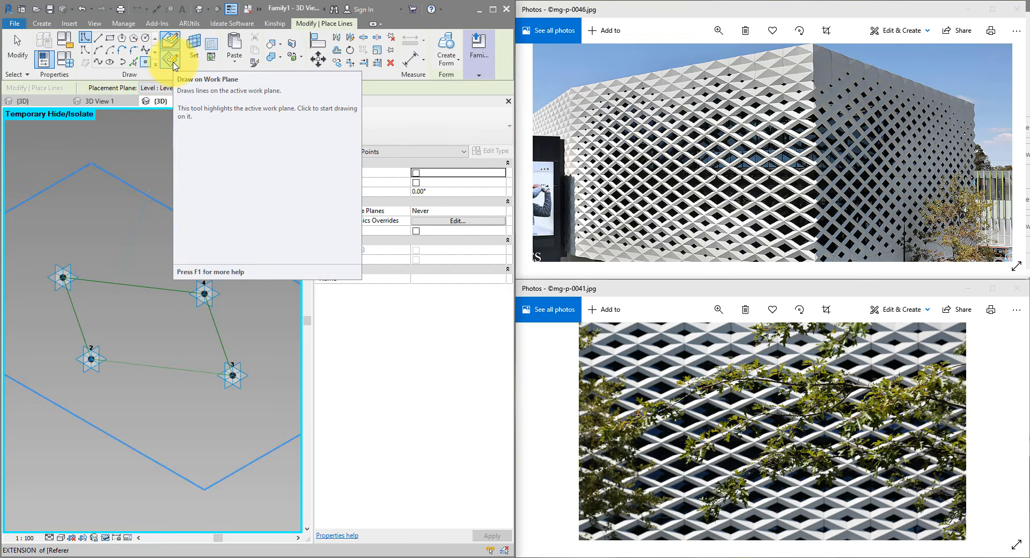
pyautogui.click(172, 62)
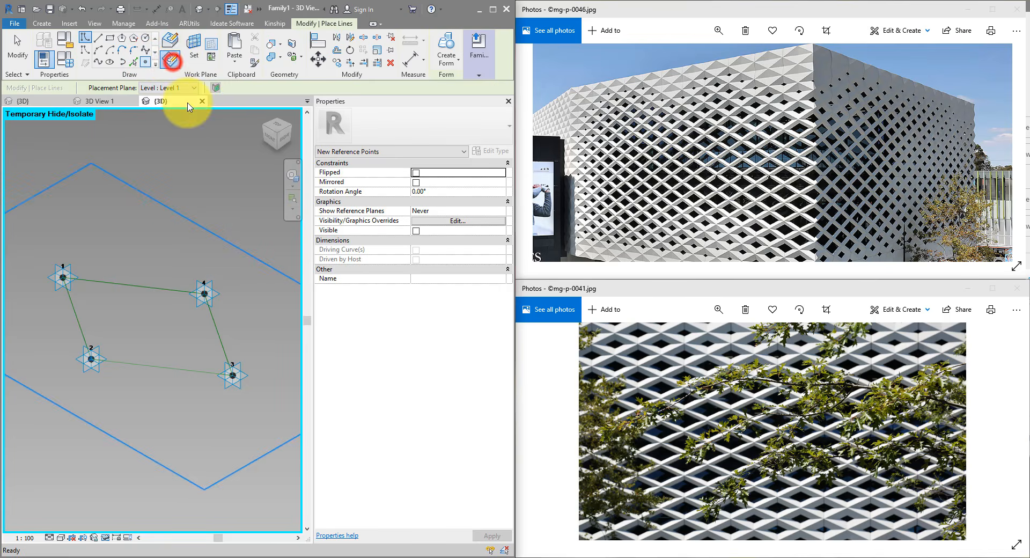
pyautogui.click(191, 61)
pyautogui.click(76, 276)
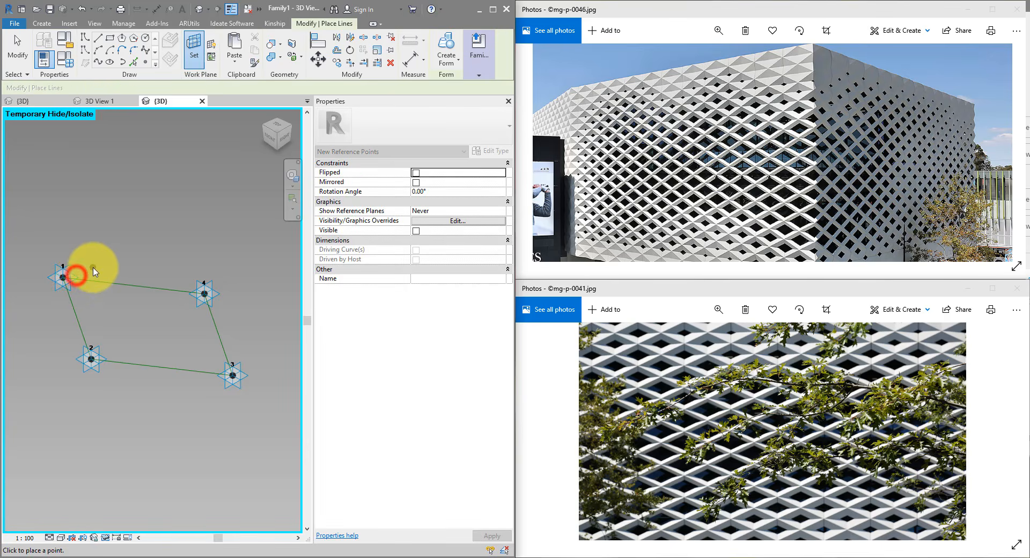
pyautogui.click(62, 278)
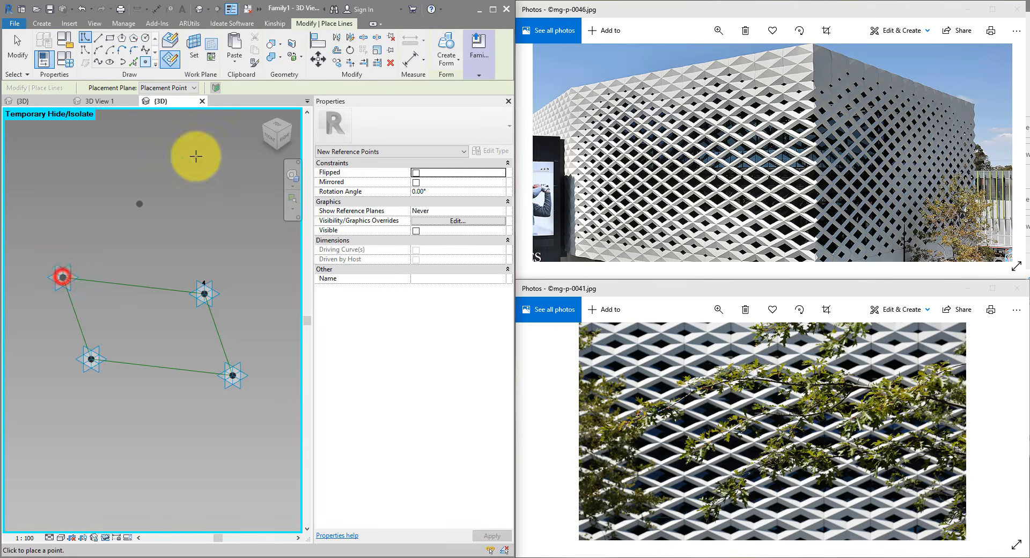
# - Place a reference point on each of adaptive points 4, 3 and 2, using each point's own work plane
pyautogui.click(195, 59)
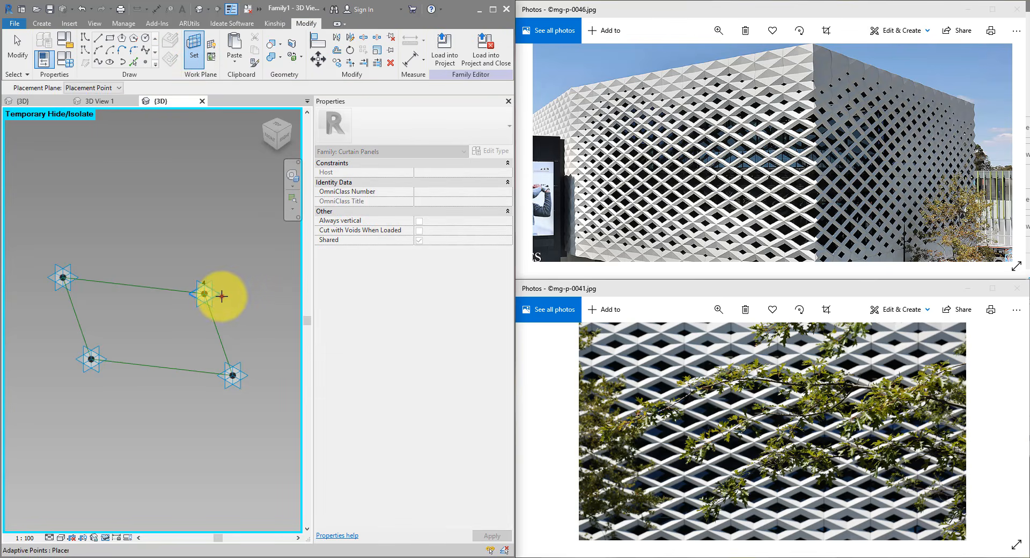
pyautogui.click(220, 295)
pyautogui.click(232, 376)
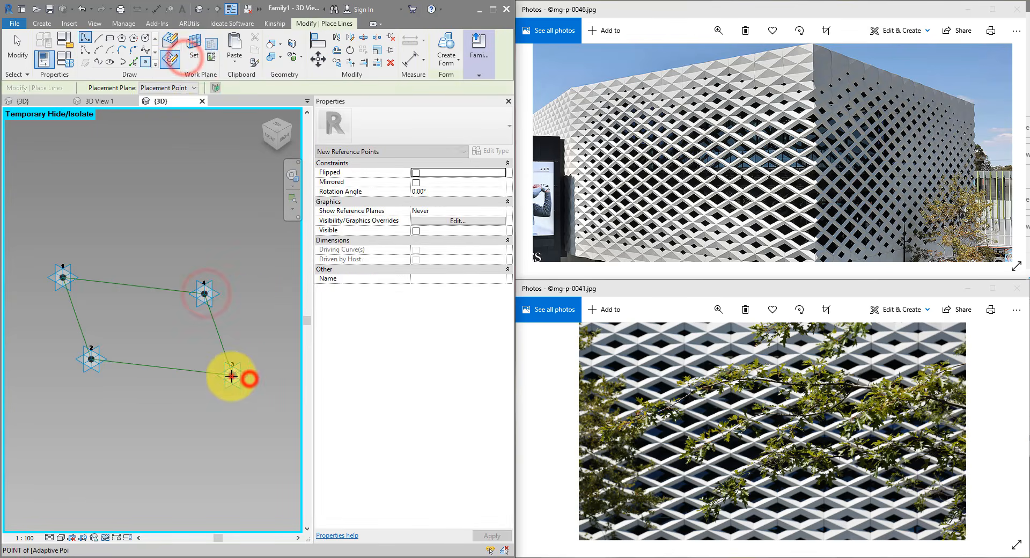
pyautogui.click(195, 48)
pyautogui.click(92, 360)
pyautogui.click(92, 360)
pyautogui.press('Escape')
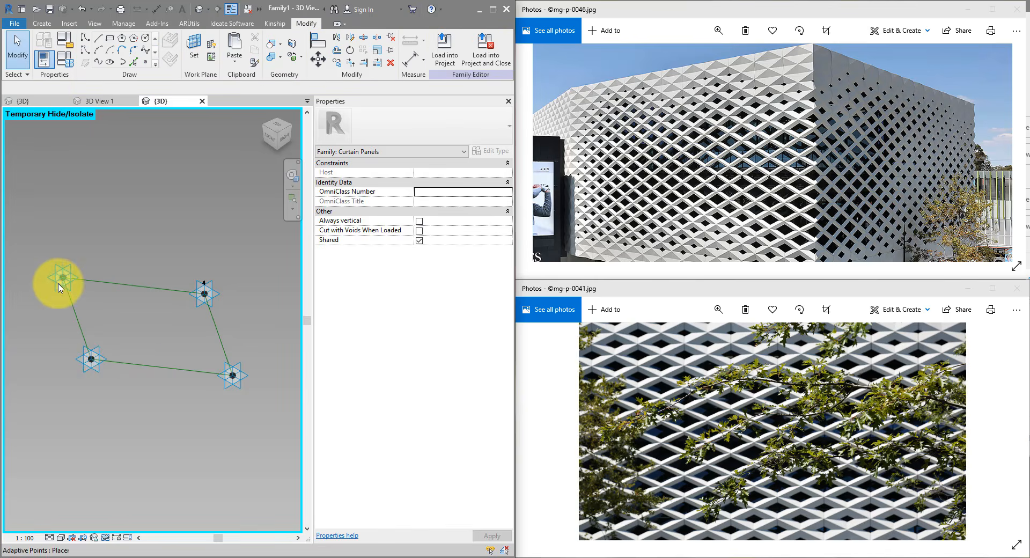
# - Select the whole panel frame and filter the selection down to only the reference points
pyautogui.moveTo(34, 229); pyautogui.dragTo(276, 415)
pyautogui.click(450, 75)
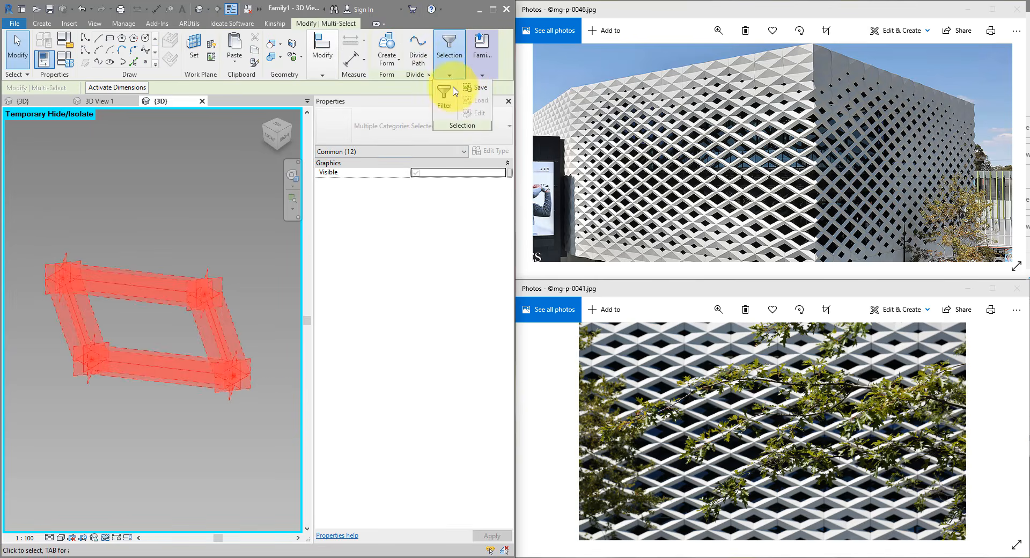
pyautogui.click(445, 99)
pyautogui.click(539, 344)
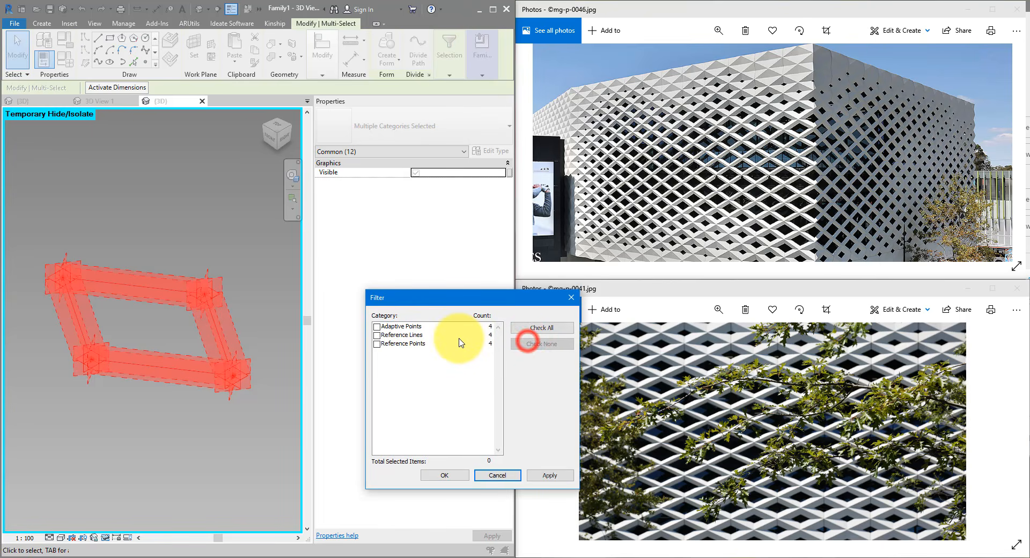
pyautogui.click(399, 344)
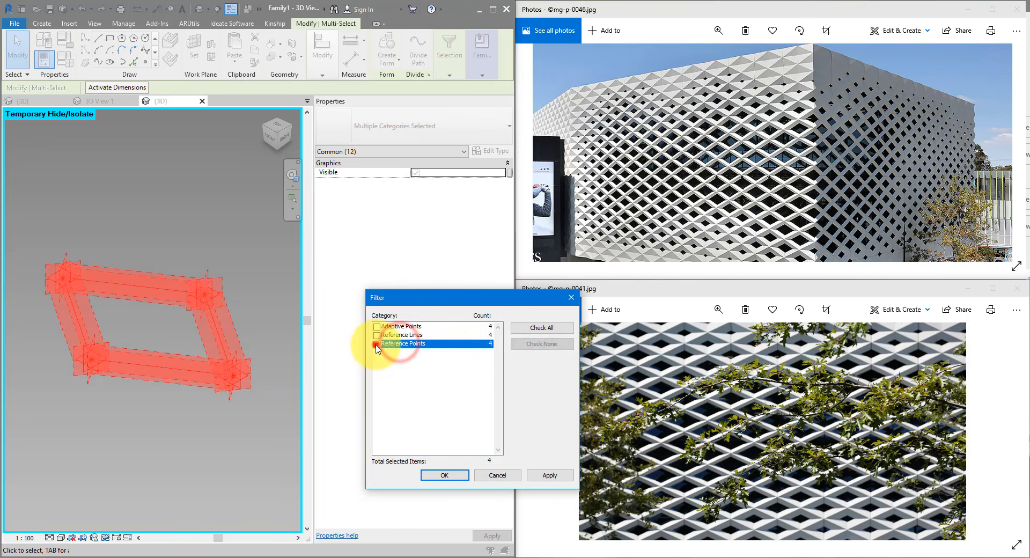
pyautogui.click(426, 475)
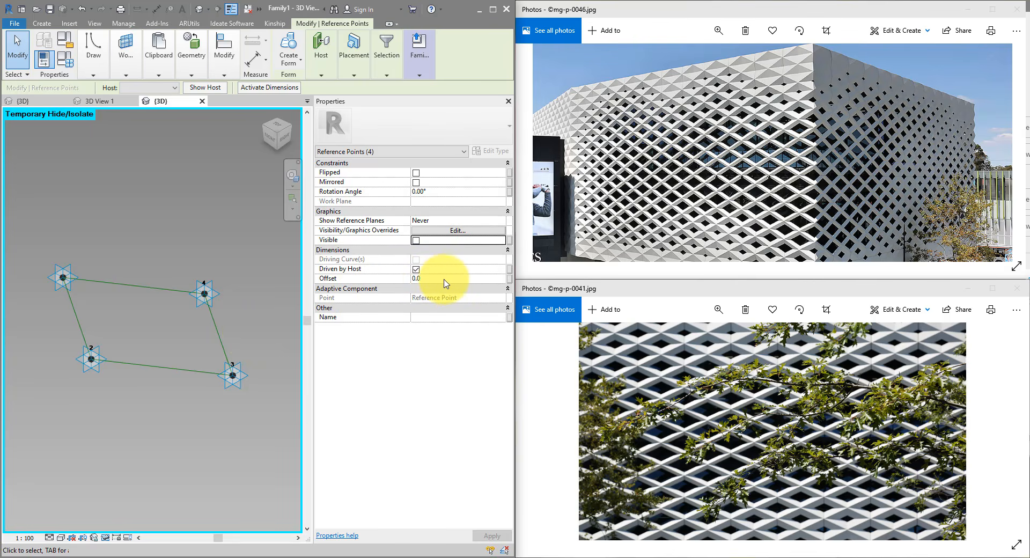
# - Set the offset of the four selected reference points to -75 and maximize the modelling window
pyautogui.click(444, 279)
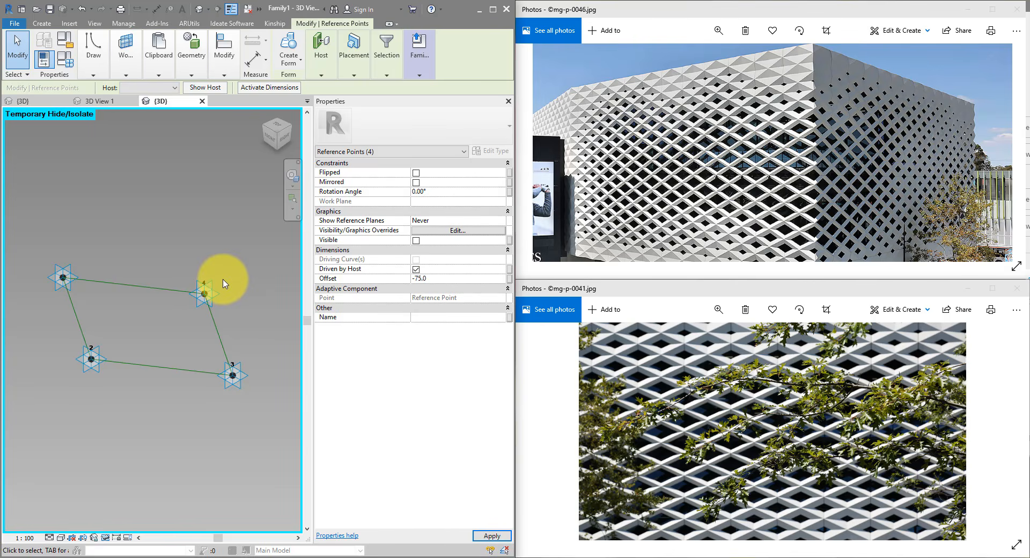
pyautogui.keyDown('shift'); pyautogui.moveTo(223, 281); pyautogui.dragTo(252, 291, button='middle'); pyautogui.keyUp('shift')
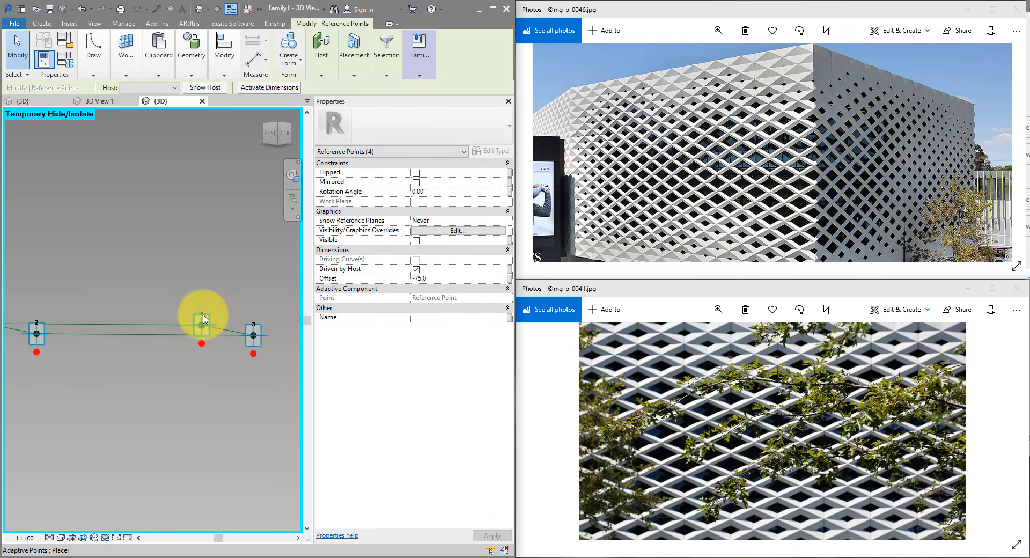
pyautogui.click(492, 10)
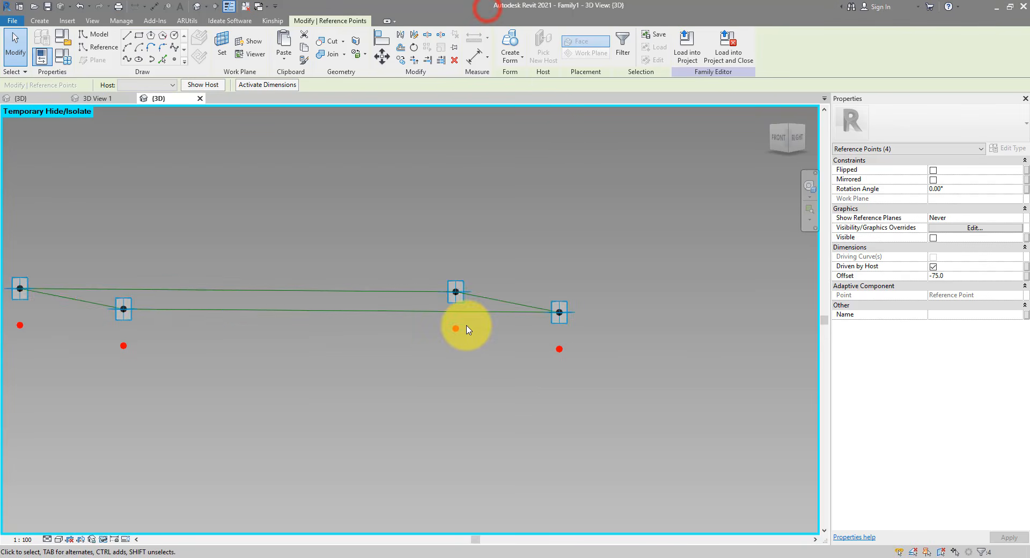
# - Link the offset of the four reference points to a new type parameter named PanelOffset
pyautogui.click(1026, 279)
pyautogui.click(465, 412)
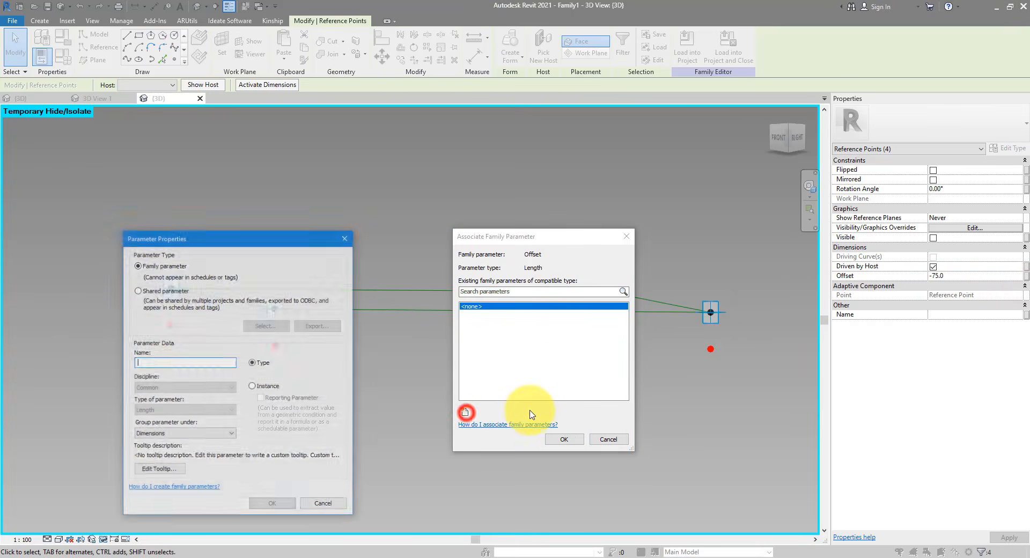
pyautogui.write('P')
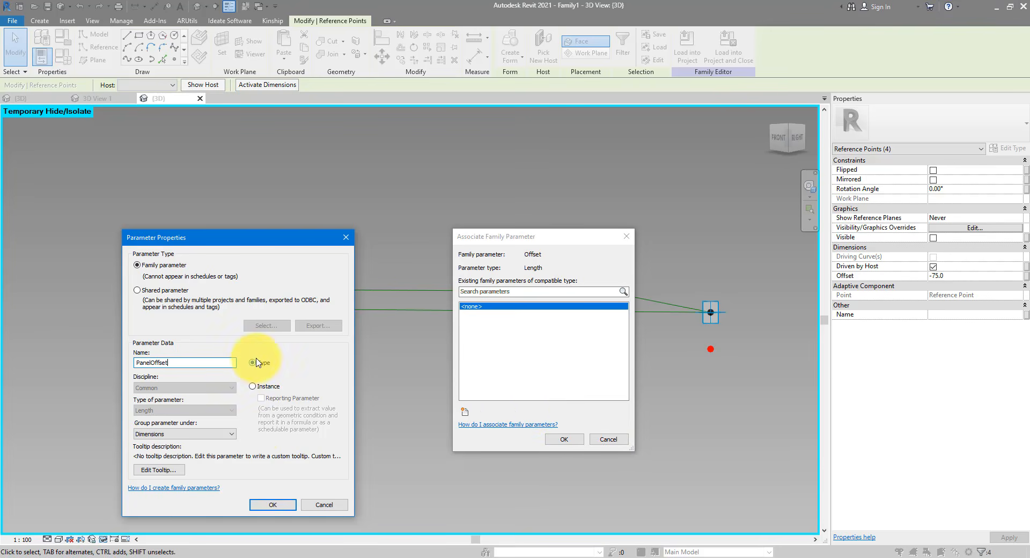
pyautogui.write('anelOffset')
pyautogui.click(273, 504)
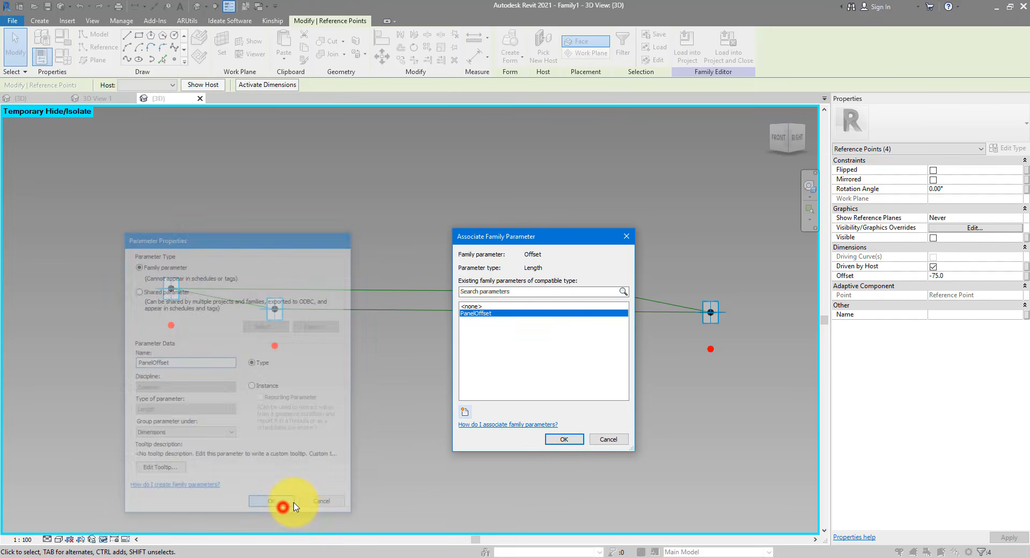
pyautogui.click(564, 439)
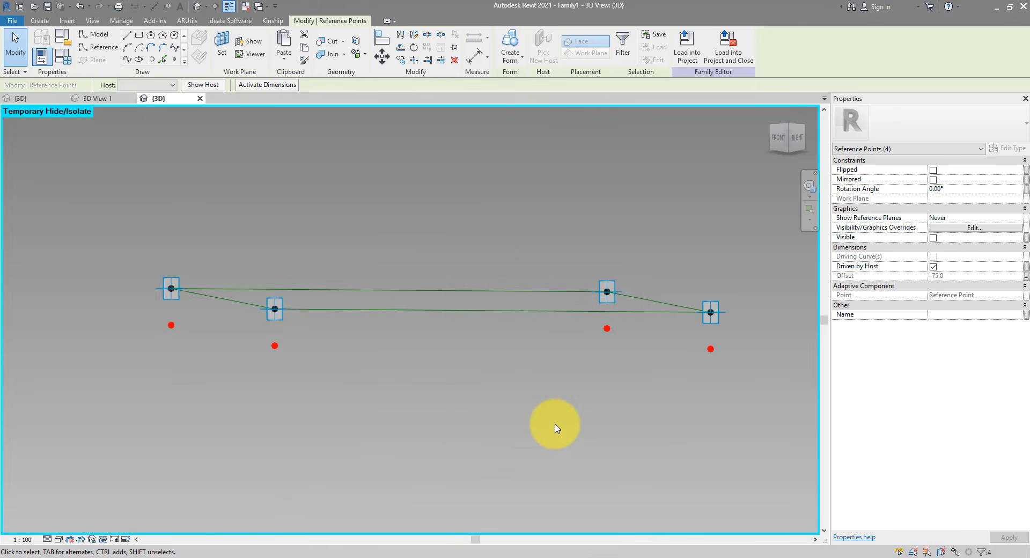
# - Connect the offset points at adaptive points 1 and 3 with a spline through points and make it a reference line
pyautogui.keyDown('shift'); pyautogui.moveTo(527, 284); pyautogui.dragTo(510, 405, button='middle'); pyautogui.keyUp('shift')
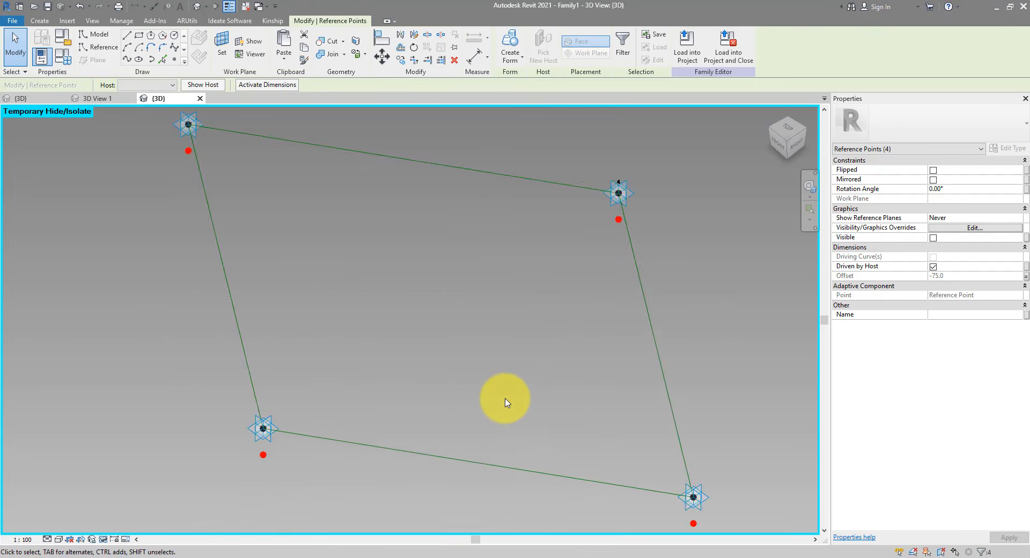
pyautogui.scroll(-3, 510, 405)
pyautogui.click(302, 250)
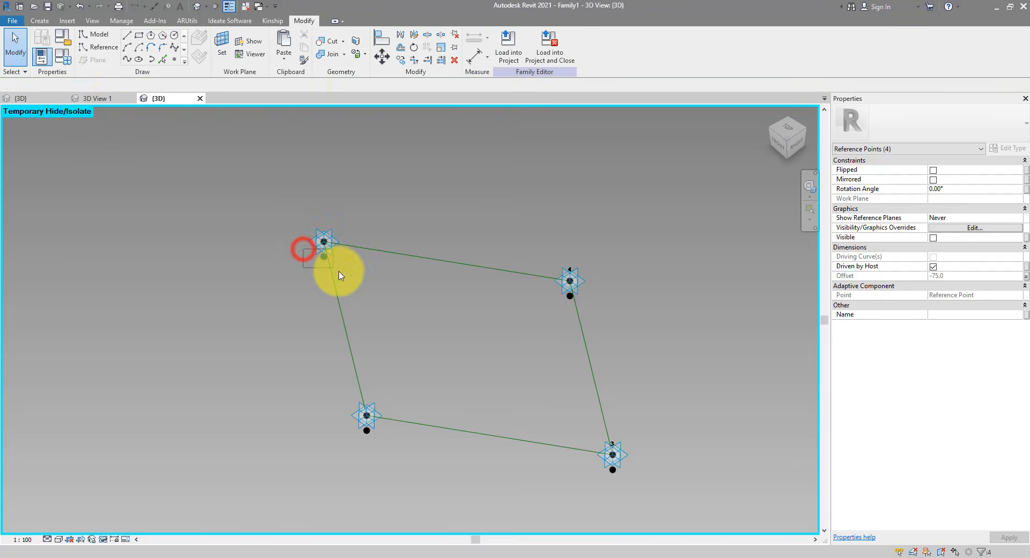
pyautogui.click(597, 462)
pyautogui.keyDown('ctrl'); pyautogui.moveTo(633, 488); pyautogui.dragTo(634, 486); pyautogui.keyUp('ctrl')
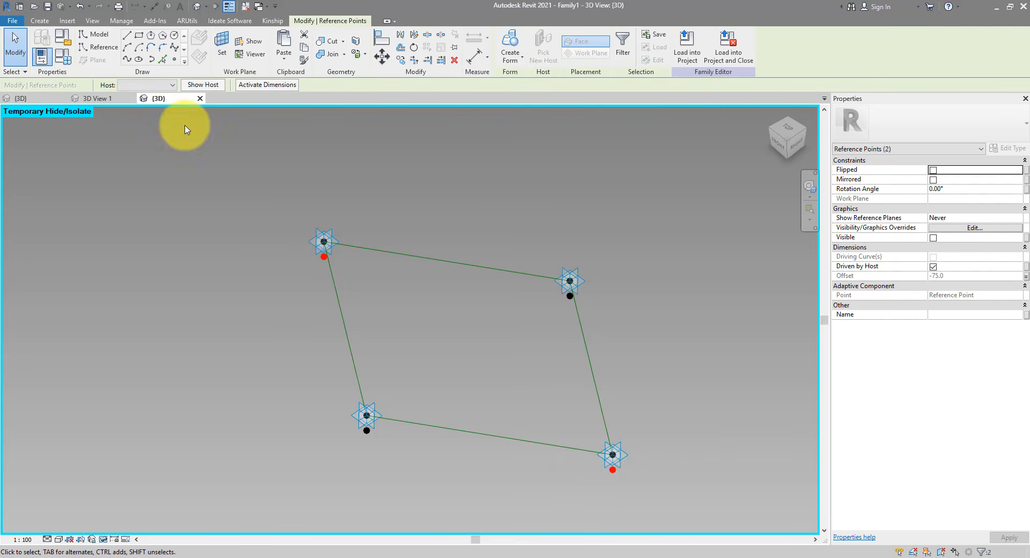
pyautogui.click(128, 59)
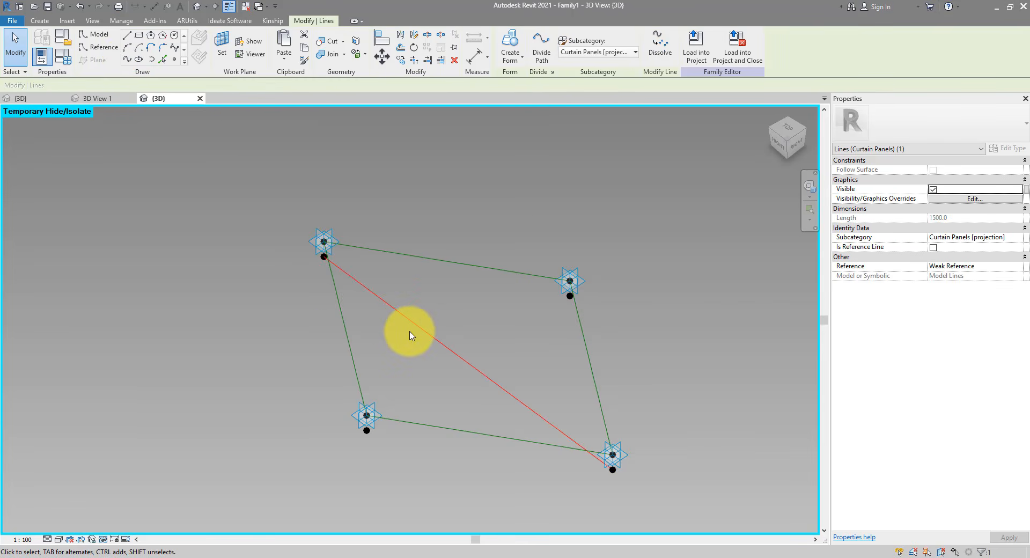
pyautogui.click(933, 248)
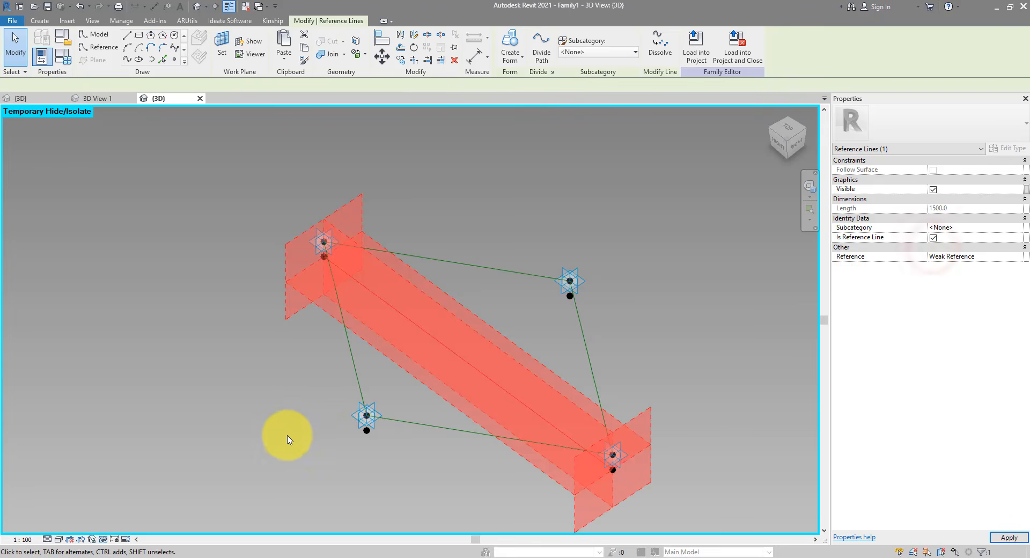
# - Connect the offset points at adaptive points 2 and 4 with a spline through points and make it a reference line
pyautogui.moveTo(341, 424); pyautogui.dragTo(401, 461)
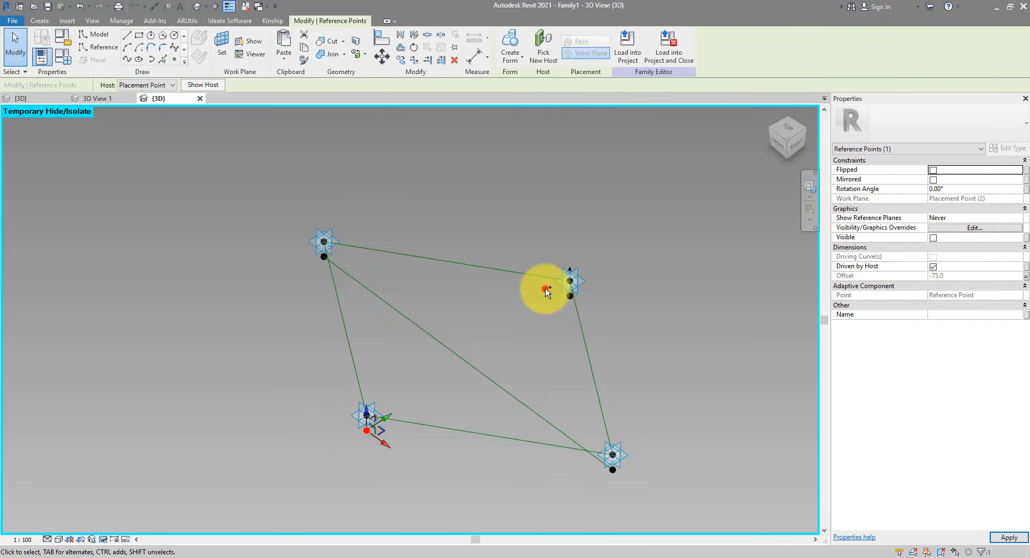
pyautogui.keyDown('ctrl'); pyautogui.moveTo(545, 288); pyautogui.dragTo(600, 328); pyautogui.keyUp('ctrl')
pyautogui.click(127, 58)
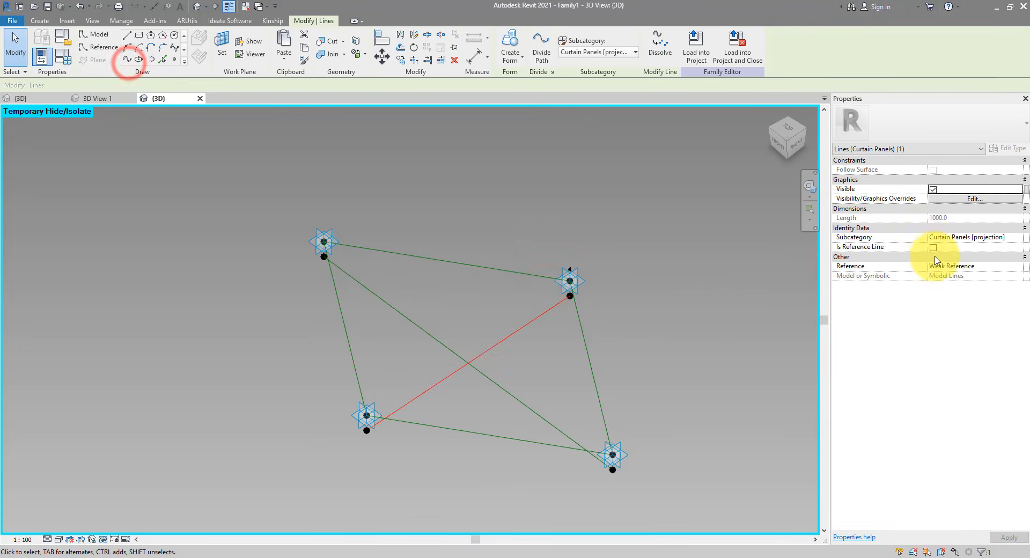
pyautogui.click(934, 248)
pyautogui.click(672, 340)
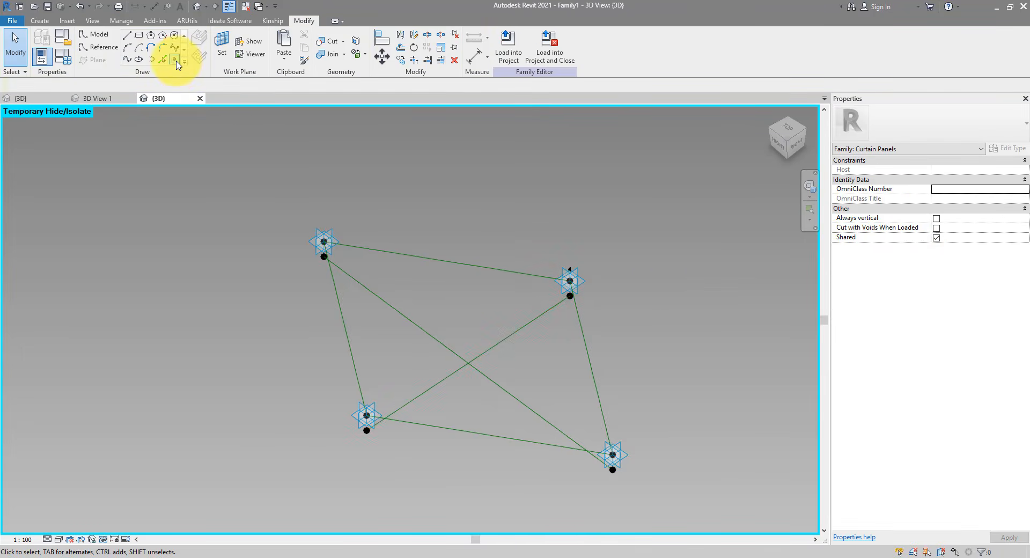
# - Place two reference points on each diagonal reference line, one on either side of the crossing, drawing on face
pyautogui.click(176, 60)
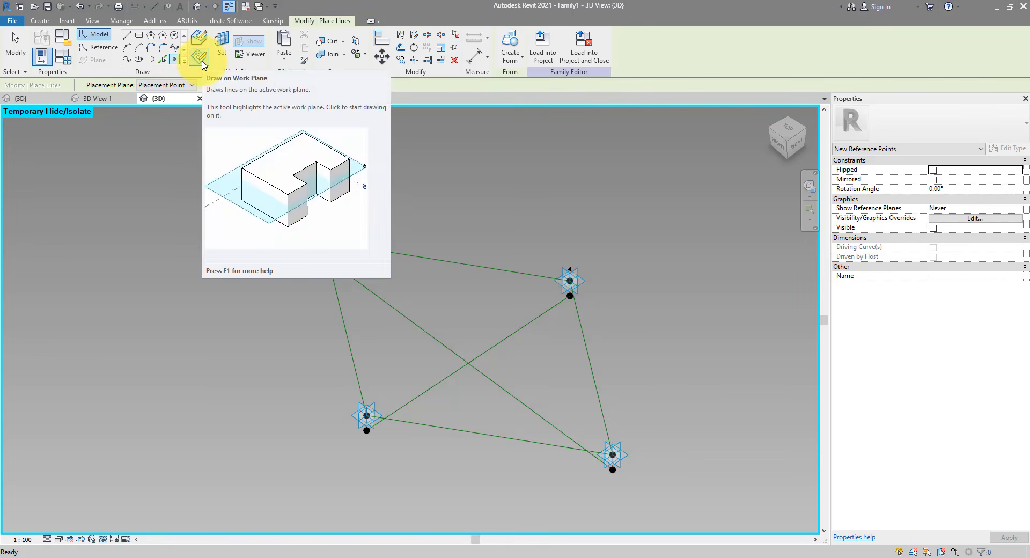
pyautogui.click(197, 42)
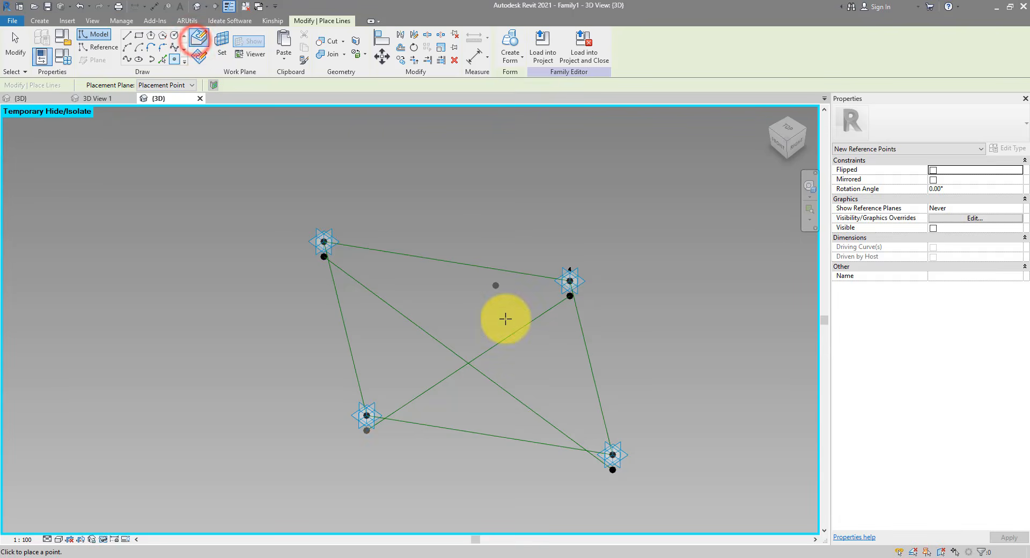
pyautogui.click(510, 334)
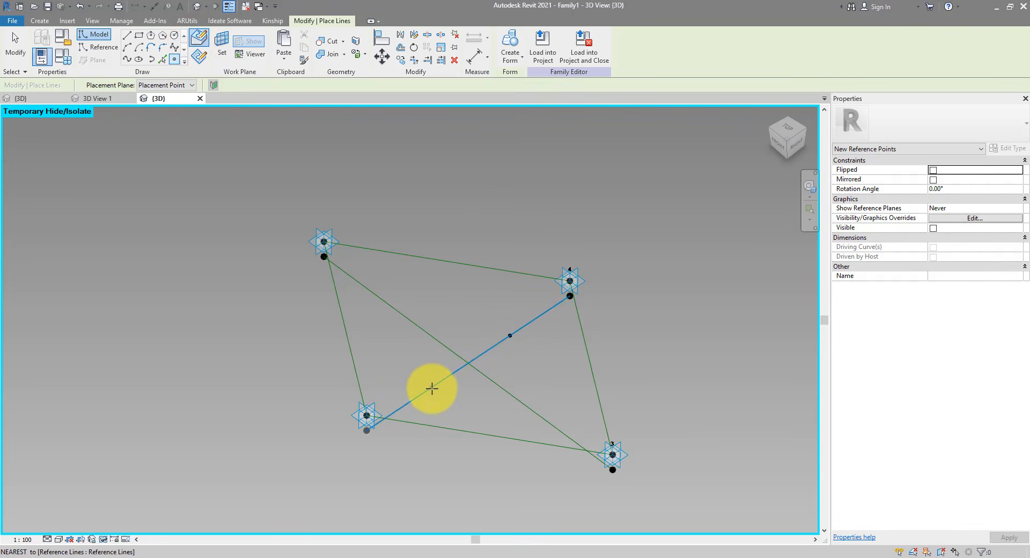
pyautogui.click(431, 387)
pyautogui.click(418, 326)
pyautogui.click(527, 407)
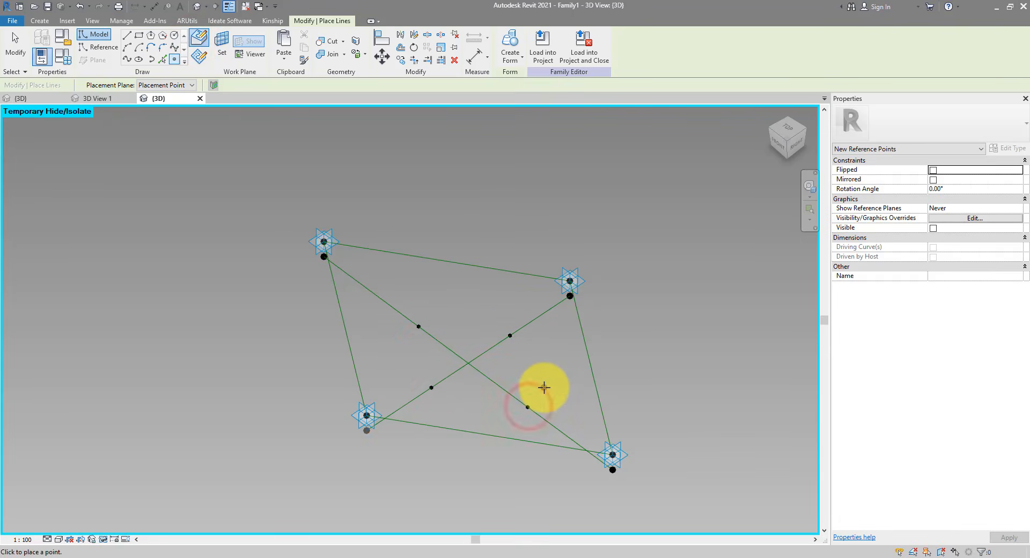
pyautogui.press('Escape')
pyautogui.press('Escape')
# - Compare the curve parameters of the short diagonal's hosted points and measure the one nearer adaptive point 4 from End
pyautogui.moveTo(495, 305); pyautogui.dragTo(533, 361)
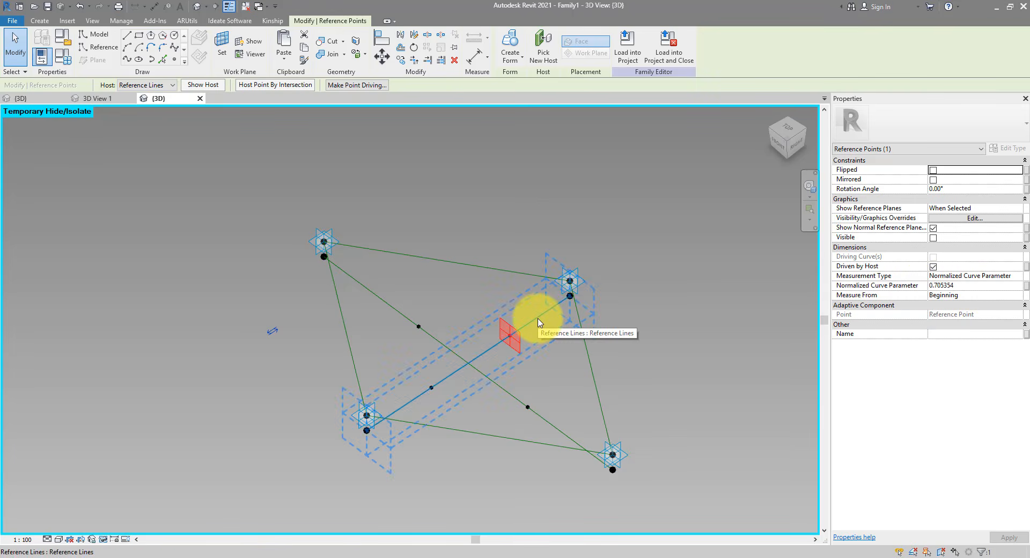
pyautogui.press('Tab')
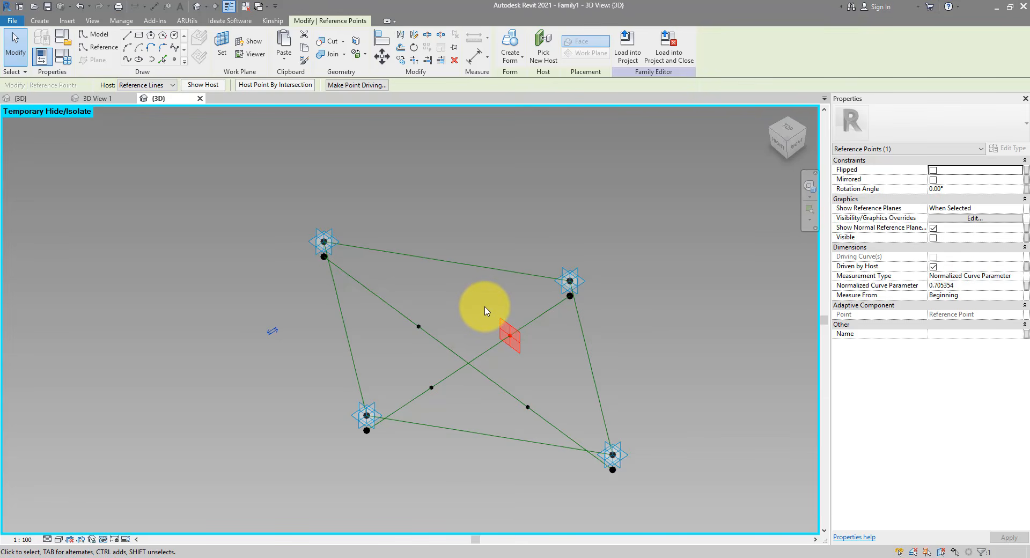
pyautogui.moveTo(510, 335); pyautogui.dragTo(444, 414)
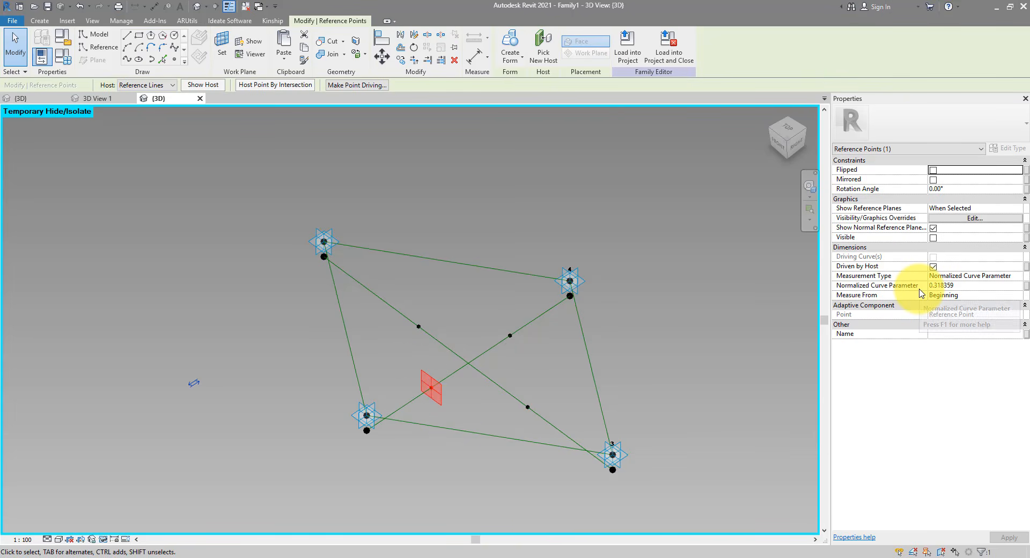
pyautogui.moveTo(489, 311); pyautogui.dragTo(531, 355)
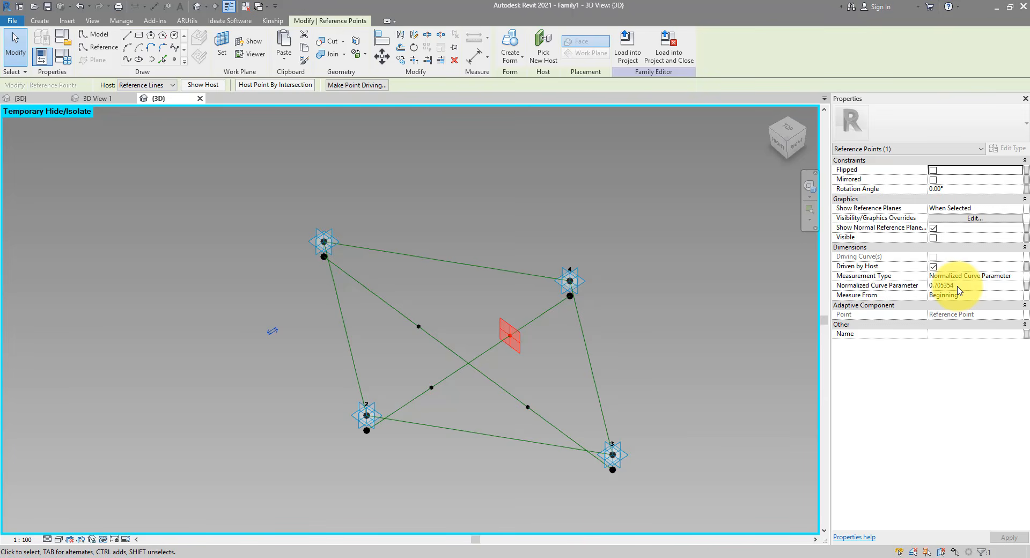
pyautogui.click(1011, 296)
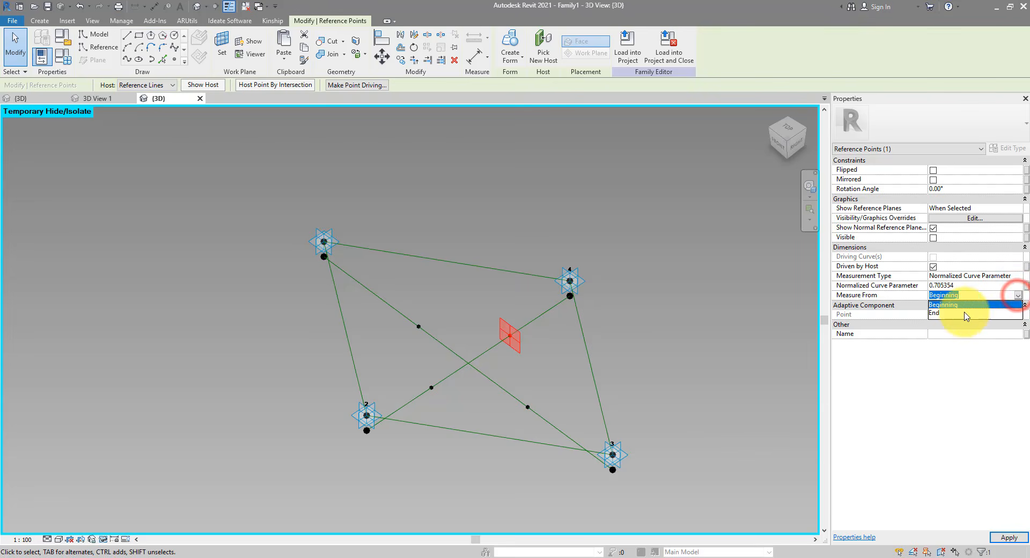
pyautogui.click(946, 316)
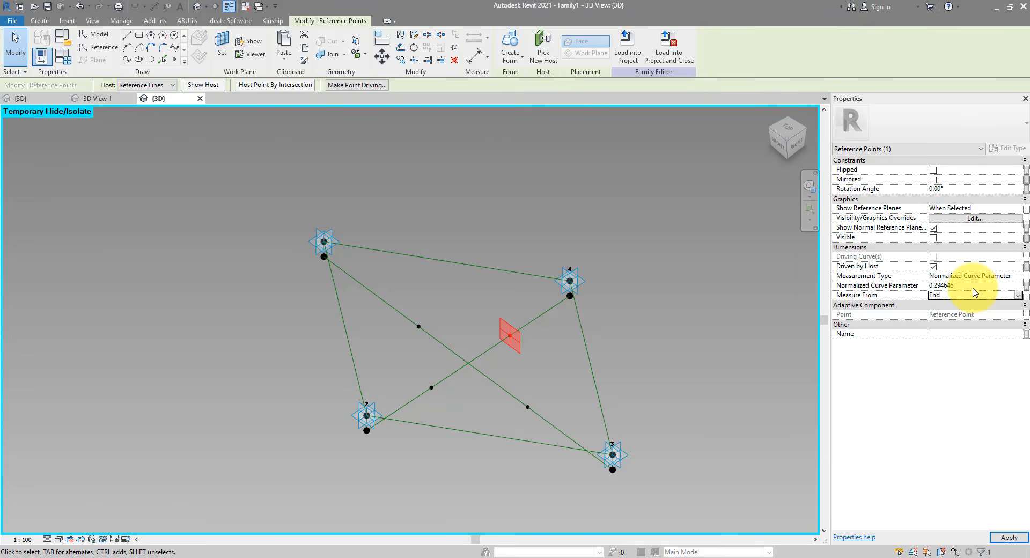
# - Check the long diagonal's hosted points and measure the one nearer adaptive point 3 from End
pyautogui.moveTo(403, 284); pyautogui.dragTo(432, 350)
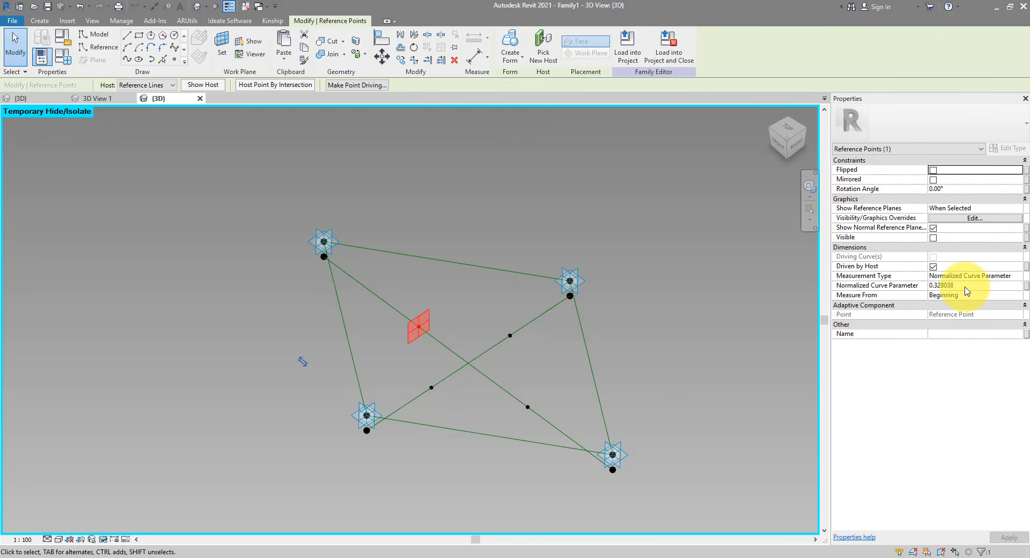
pyautogui.moveTo(509, 371); pyautogui.dragTo(568, 413)
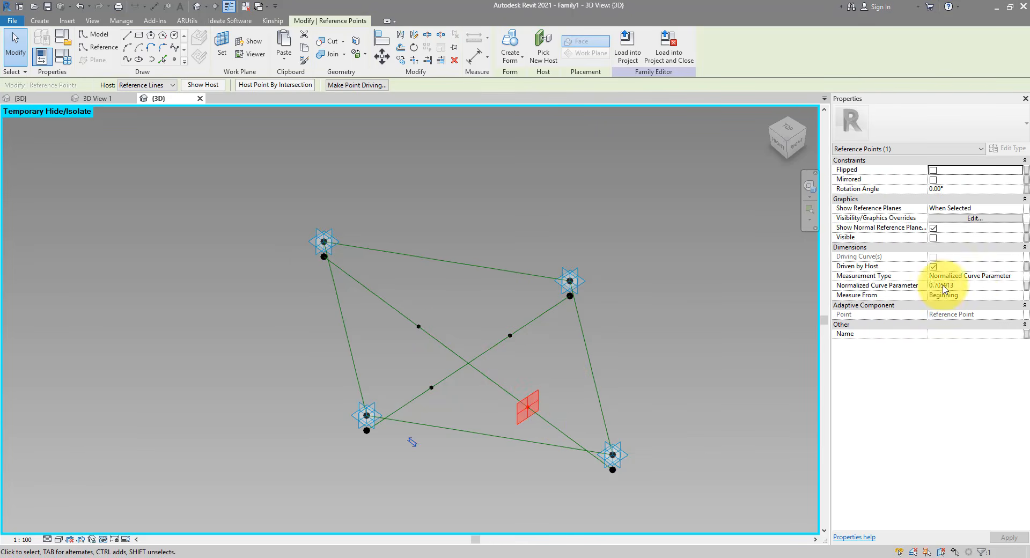
pyautogui.click(978, 294)
pyautogui.click(1018, 296)
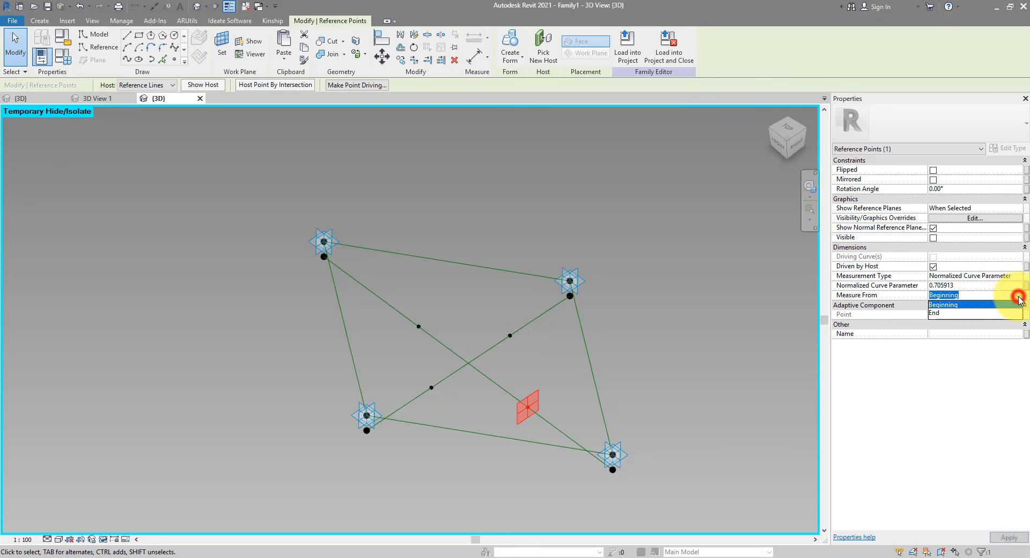
pyautogui.click(941, 314)
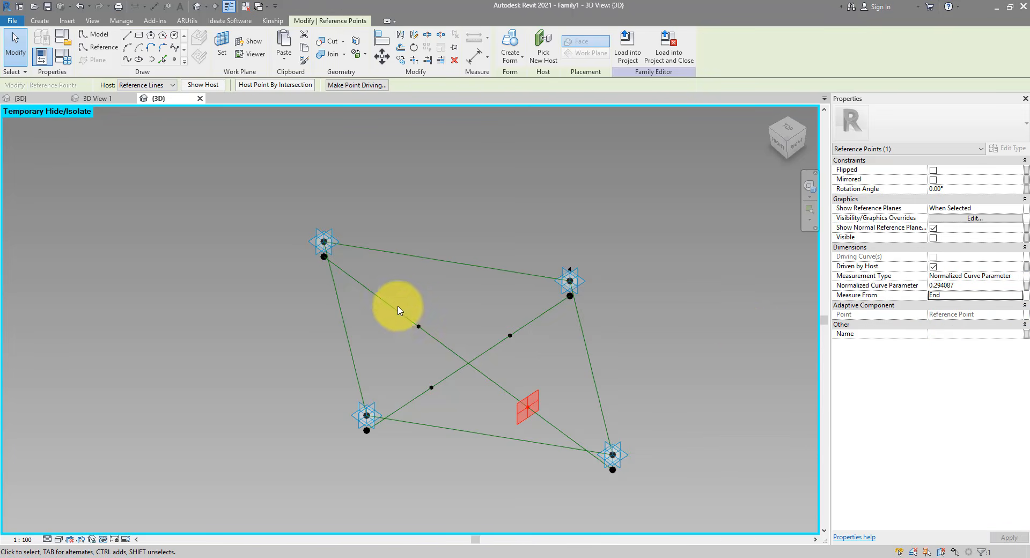
# - Set the normalized curve parameter of all four hosted points on the diagonals to 0.25
pyautogui.moveTo(406, 300); pyautogui.dragTo(543, 418)
pyautogui.click(949, 286)
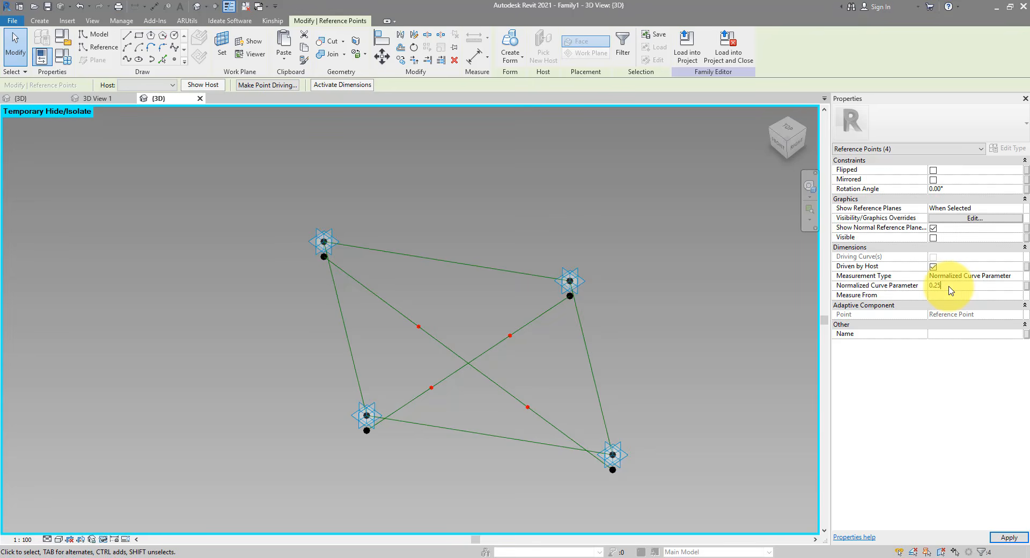
pyautogui.press('Return')
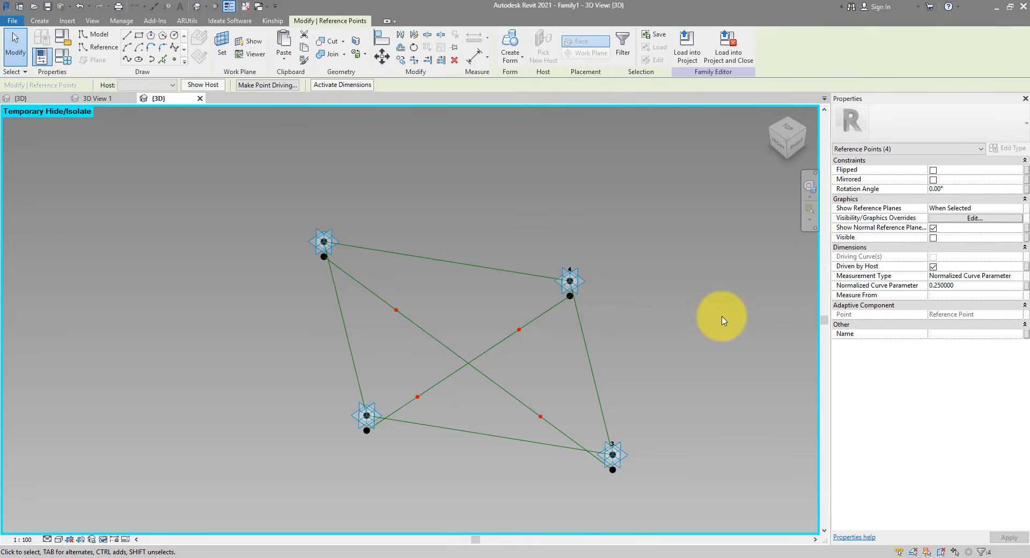
# - Link the four hosted points' normalized curve parameter to a new instance parameter named Param1
pyautogui.click(1025, 290)
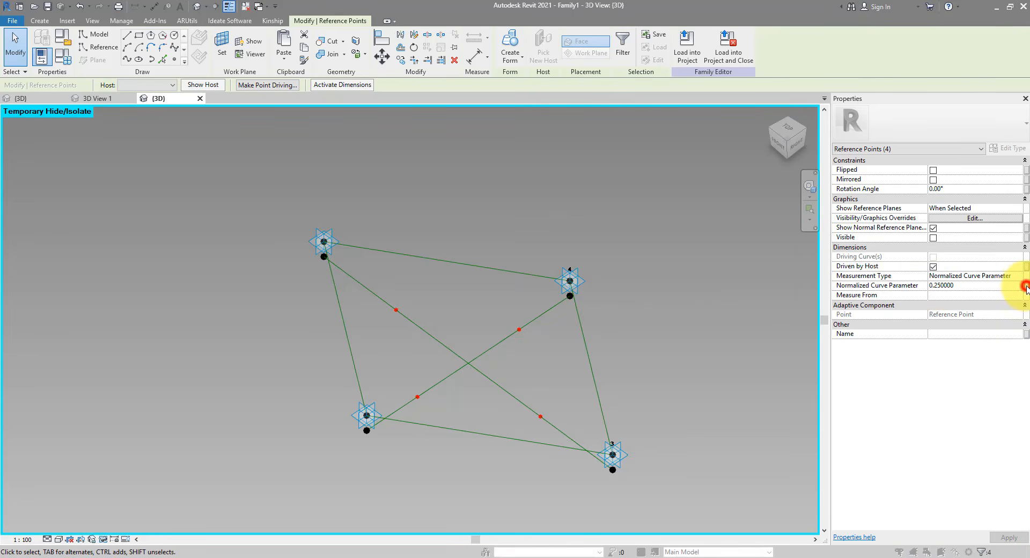
pyautogui.click(466, 412)
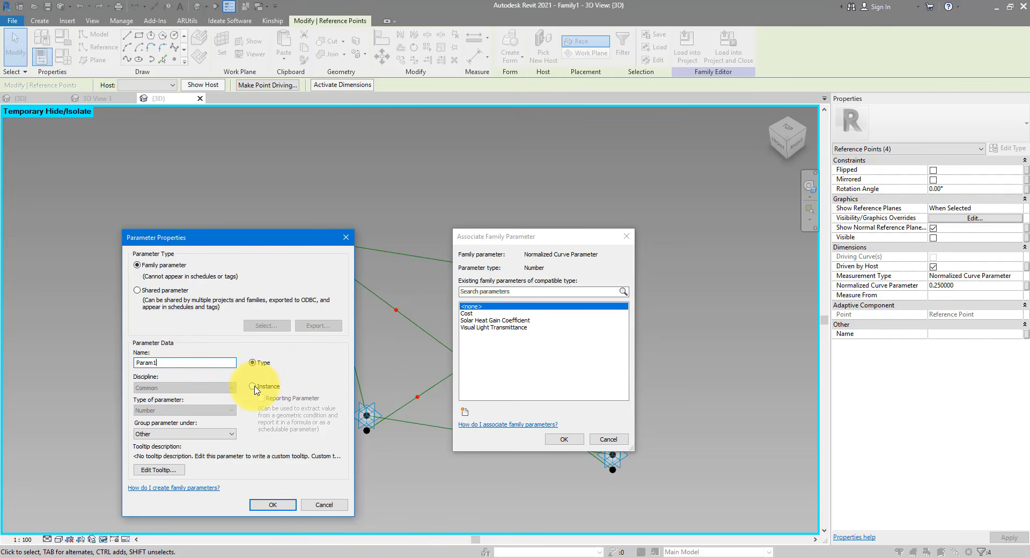
pyautogui.click(273, 505)
pyautogui.click(561, 439)
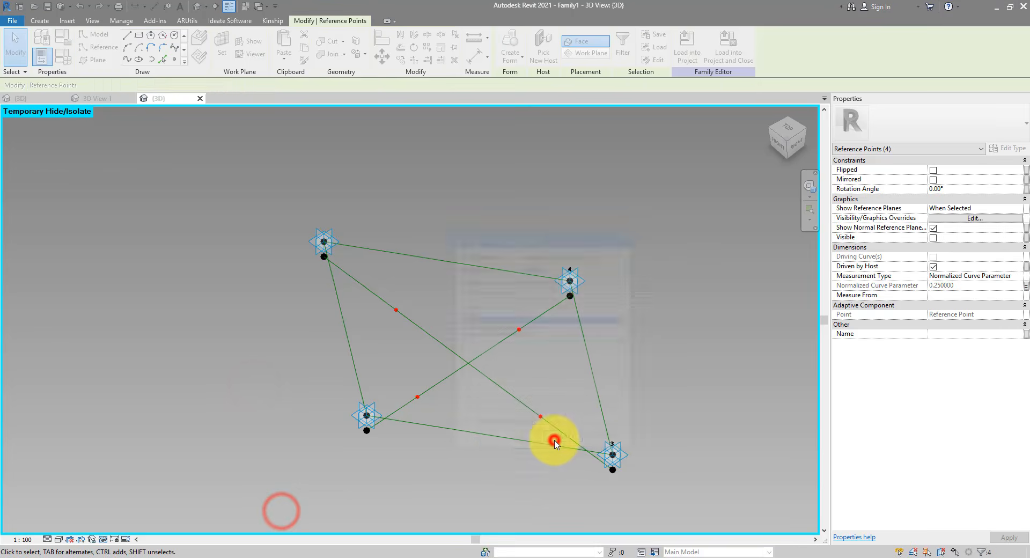
# - Flex the four hosted points by applying 0.35 to Param1 in the family types, and restore the value to 0.25
pyautogui.click(63, 57)
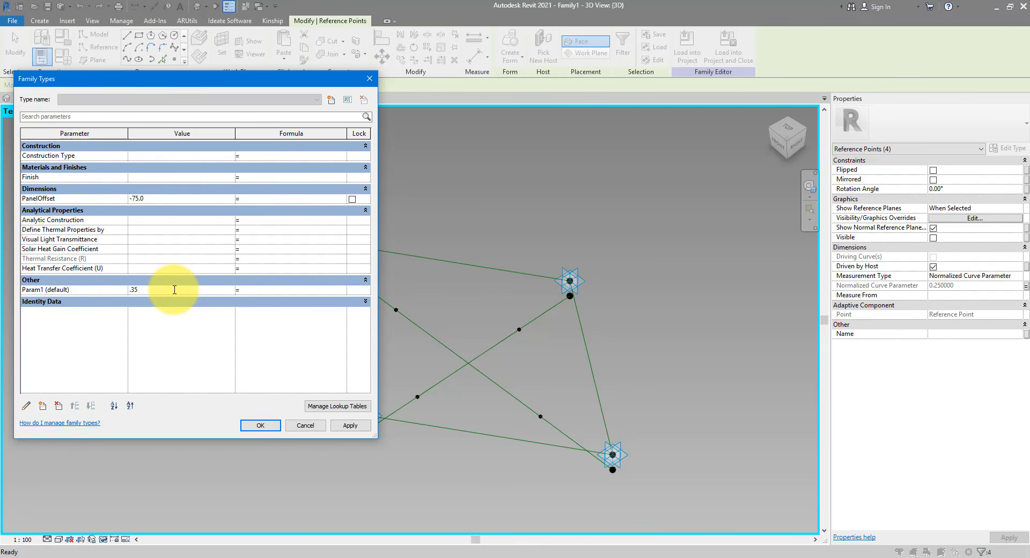
pyautogui.press('Tab')
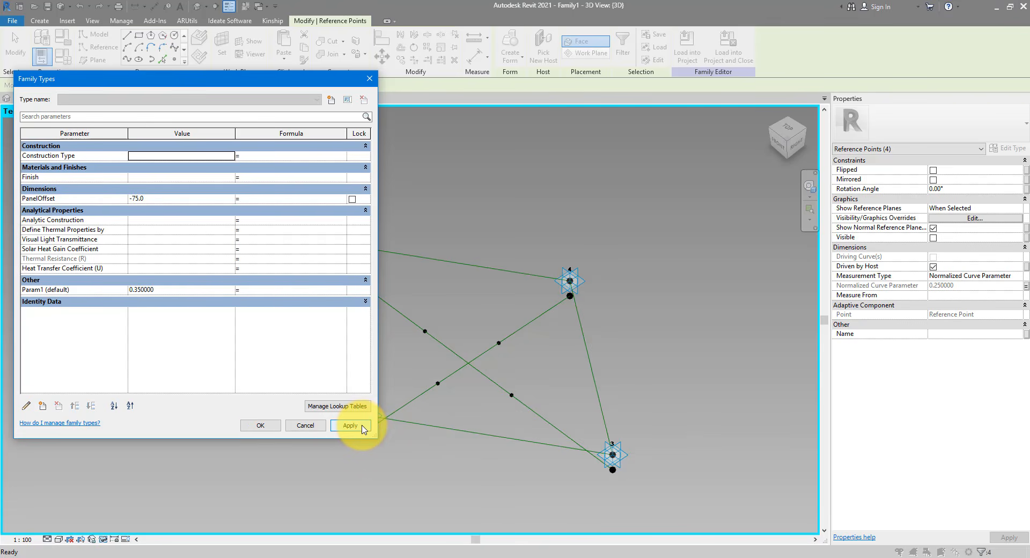
pyautogui.click(267, 428)
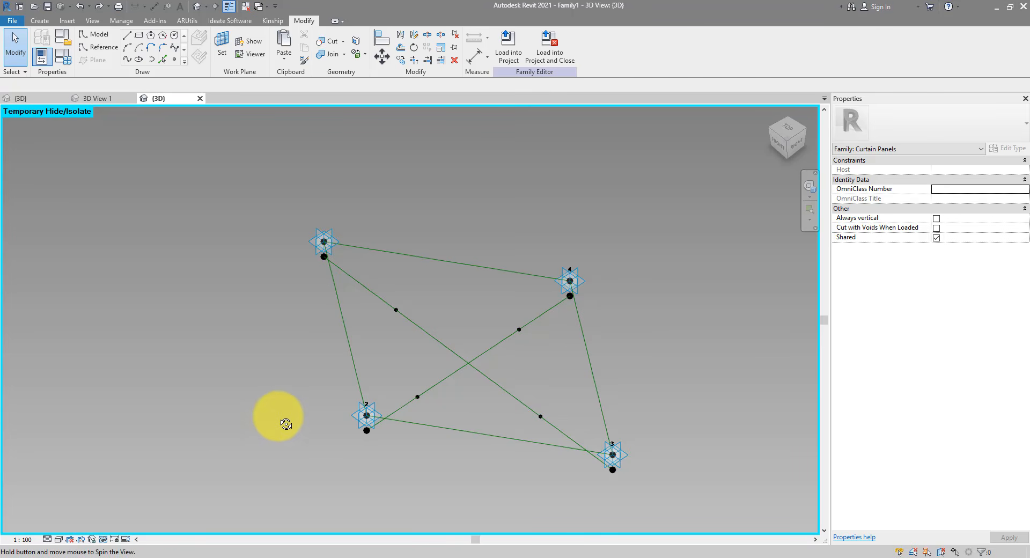
# - Connect adaptive point 1 to its offset point and to the nearest hosted diagonal point with splines through points
pyautogui.keyDown('shift'); pyautogui.moveTo(283, 423); pyautogui.dragTo(306, 359, button='middle'); pyautogui.keyUp('shift')
pyautogui.scroll(4, 299, 361)
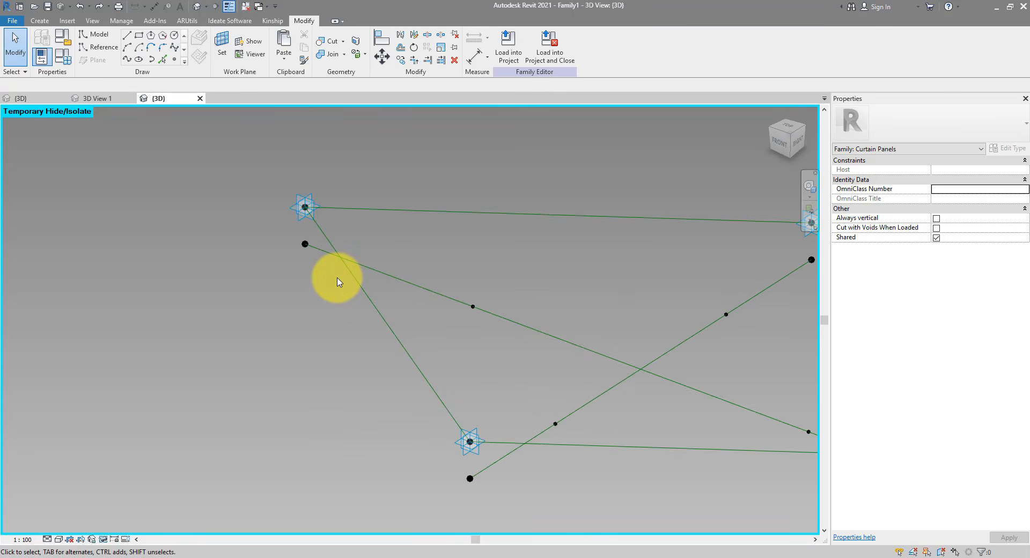
pyautogui.moveTo(338, 278); pyautogui.dragTo(327, 310, button='middle')
pyautogui.scroll(1, 324, 287)
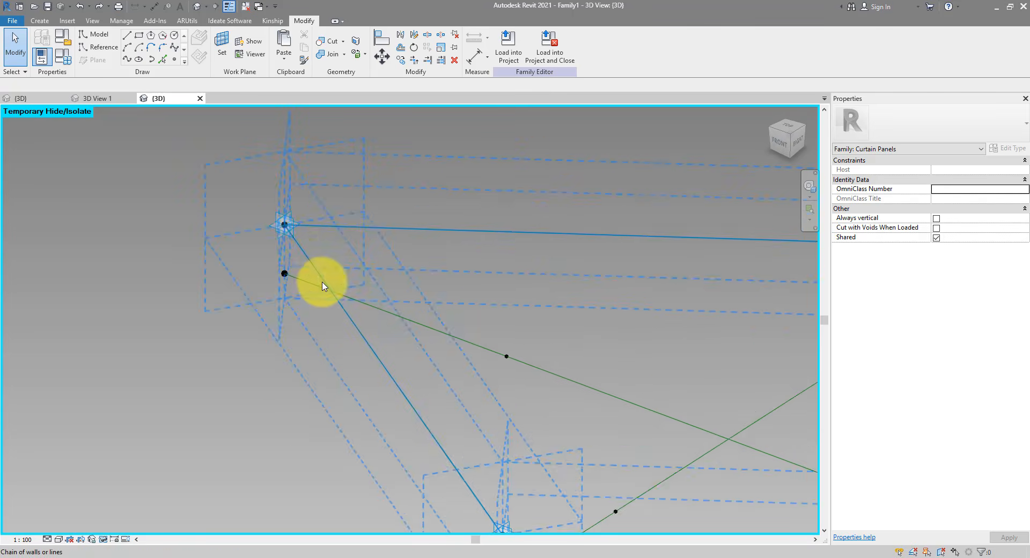
pyautogui.click(281, 233)
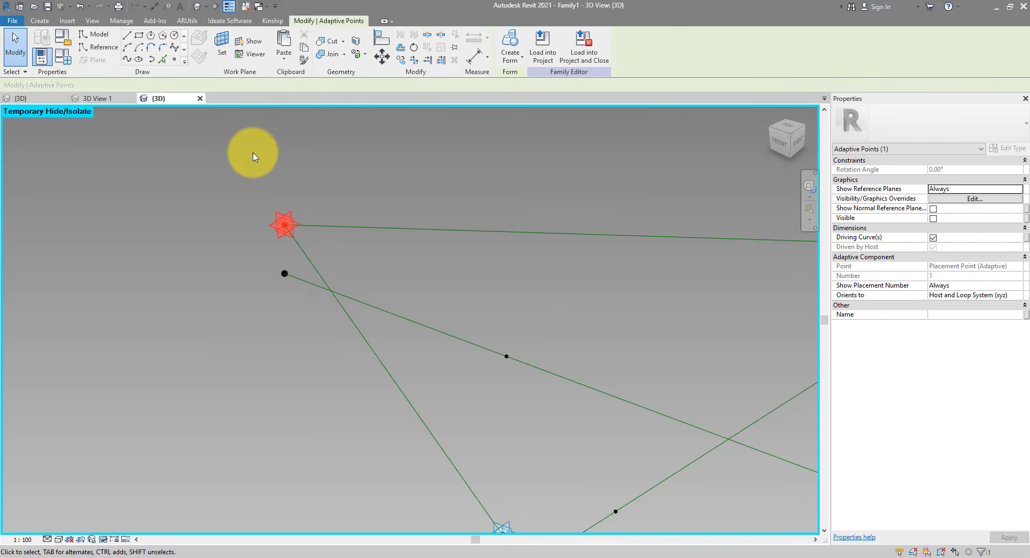
pyautogui.moveTo(253, 153); pyautogui.dragTo(310, 338)
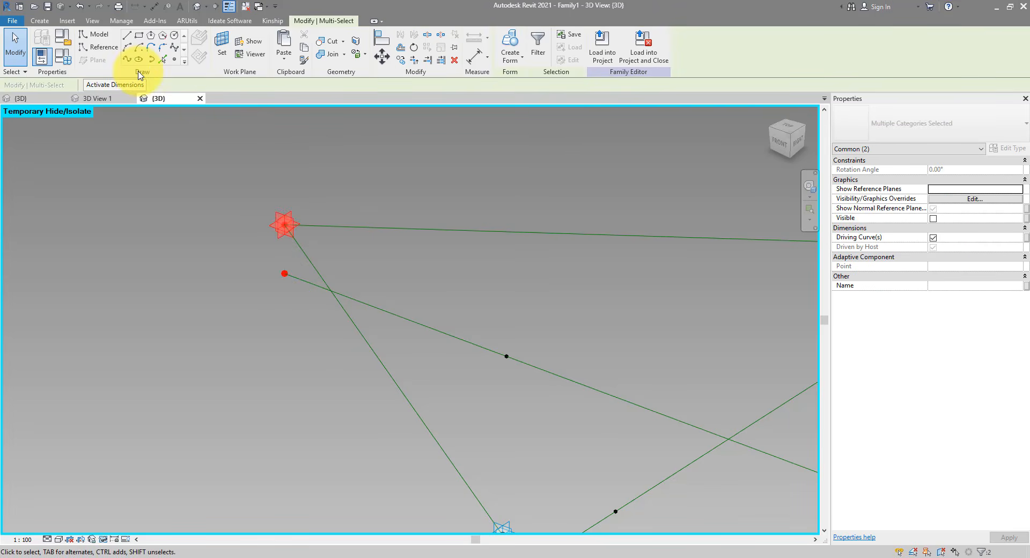
pyautogui.click(127, 58)
pyautogui.moveTo(246, 179); pyautogui.dragTo(290, 230)
pyautogui.keyDown('ctrl'); pyautogui.moveTo(484, 310); pyautogui.dragTo(520, 393); pyautogui.keyUp('ctrl')
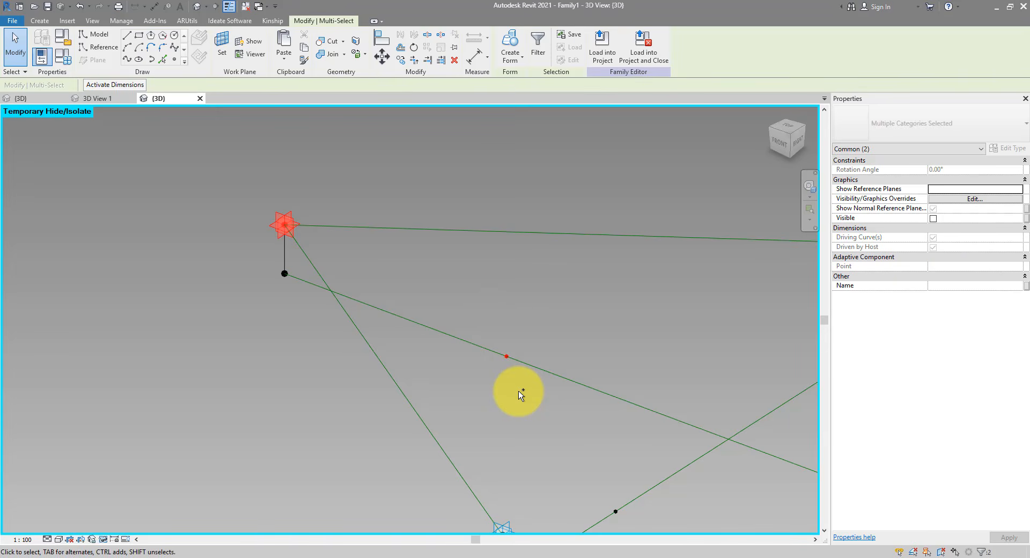
pyautogui.click(129, 59)
# - Connect adaptive point 4 to its offset point and to the nearest hosted diagonal point with splines through points
pyautogui.scroll(-2, 412, 270)
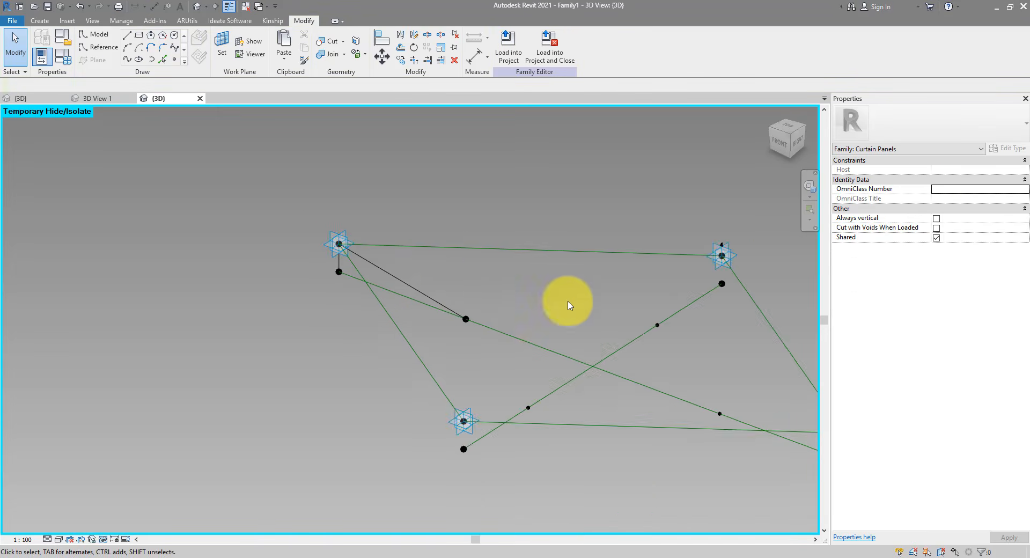
pyautogui.moveTo(616, 277); pyautogui.dragTo(419, 246, button='middle')
pyautogui.moveTo(508, 185); pyautogui.dragTo(559, 276)
pyautogui.scroll(2, 545, 207)
pyautogui.moveTo(347, 301); pyautogui.dragTo(466, 408)
pyautogui.keyDown('ctrl'); pyautogui.moveTo(464, 196); pyautogui.dragTo(560, 276); pyautogui.keyUp('ctrl')
pyautogui.click(128, 60)
# - Connect adaptive point 3 to its offset point and to the nearest hosted diagonal point with splines through points
pyautogui.moveTo(582, 409); pyautogui.dragTo(358, 186, button='middle')
pyautogui.moveTo(499, 246); pyautogui.dragTo(549, 418)
pyautogui.click(127, 59)
pyautogui.moveTo(248, 238); pyautogui.dragTo(305, 308)
pyautogui.keyDown('ctrl'); pyautogui.moveTo(446, 290); pyautogui.dragTo(548, 350); pyautogui.keyUp('ctrl')
pyautogui.click(129, 59)
# - Connect adaptive point 2 to its offset point and to the nearest hosted diagonal point with splines through points
pyautogui.moveTo(314, 297); pyautogui.dragTo(693, 299, button='middle')
pyautogui.moveTo(189, 249); pyautogui.dragTo(241, 389)
pyautogui.click(127, 57)
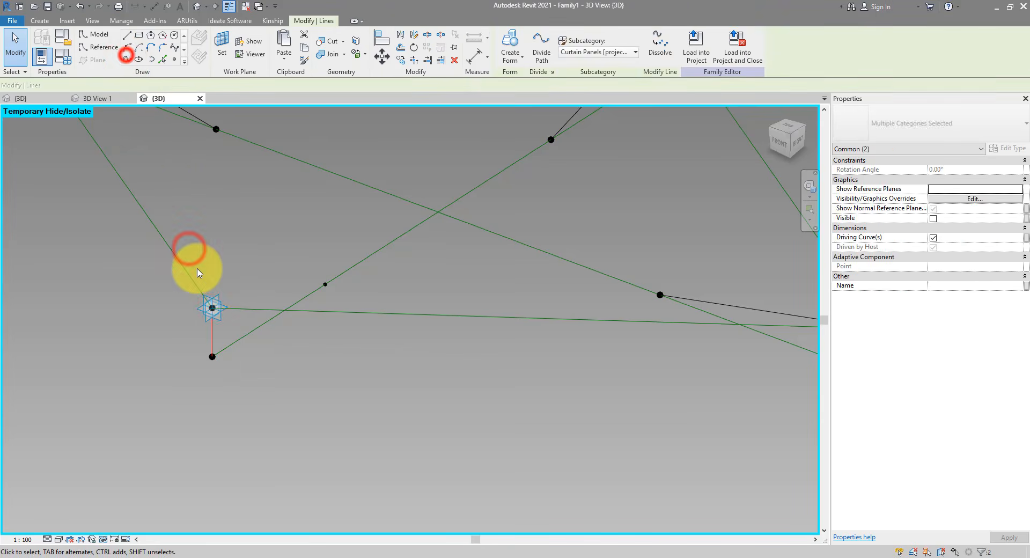
pyautogui.moveTo(141, 276); pyautogui.dragTo(400, 349)
pyautogui.click(127, 59)
pyautogui.click(296, 233)
# - Convert the eight new model lines at the four adaptive points into reference lines
pyautogui.scroll(-3, 300, 261)
pyautogui.moveTo(294, 313); pyautogui.dragTo(277, 403, button='middle')
pyautogui.click(169, 239)
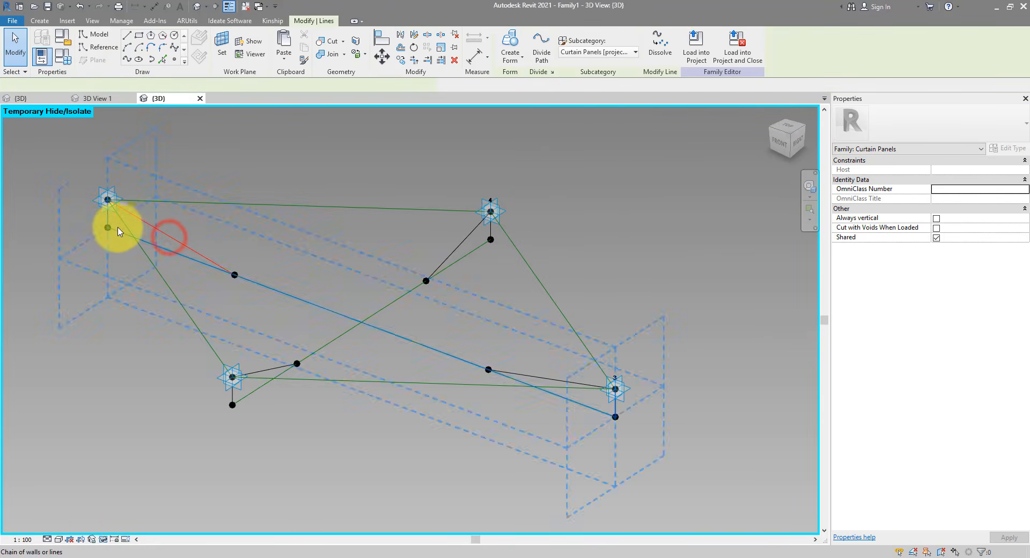
pyautogui.keyDown('ctrl'); pyautogui.click(106, 216); pyautogui.keyUp('ctrl')
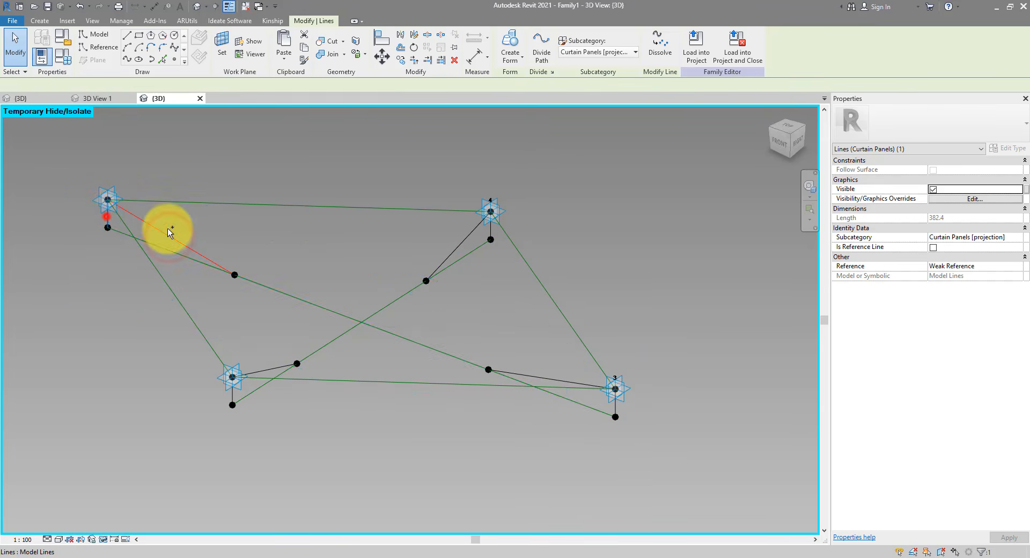
pyautogui.keyDown('ctrl'); pyautogui.click(465, 239); pyautogui.keyUp('ctrl')
pyautogui.keyDown('ctrl'); pyautogui.click(491, 230); pyautogui.keyUp('ctrl')
pyautogui.keyDown('ctrl'); pyautogui.click(618, 402); pyautogui.keyUp('ctrl')
pyautogui.keyDown('ctrl'); pyautogui.click(536, 376); pyautogui.keyUp('ctrl')
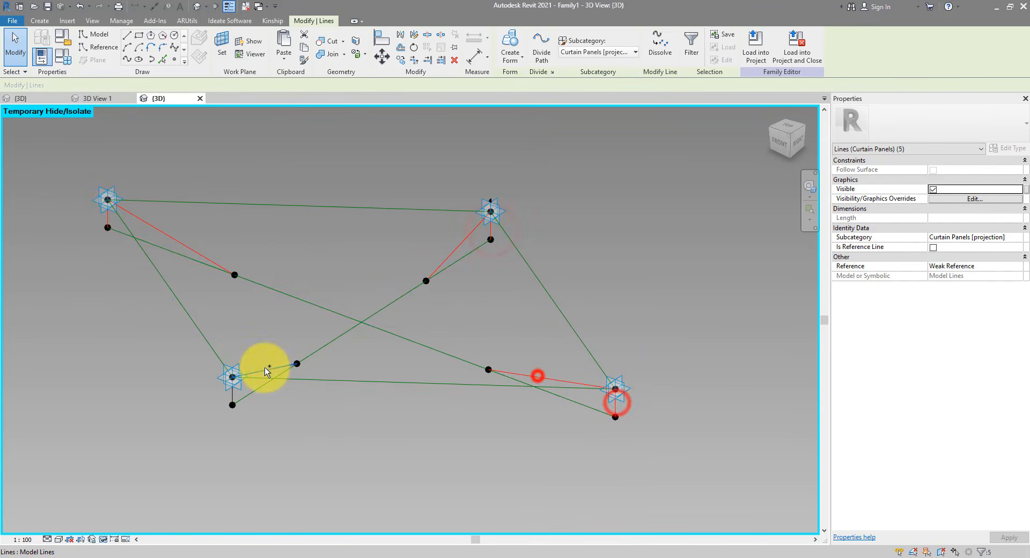
pyautogui.keyDown('ctrl'); pyautogui.click(264, 369); pyautogui.keyUp('ctrl')
pyautogui.keyDown('ctrl'); pyautogui.click(231, 395); pyautogui.keyUp('ctrl')
pyautogui.click(934, 247)
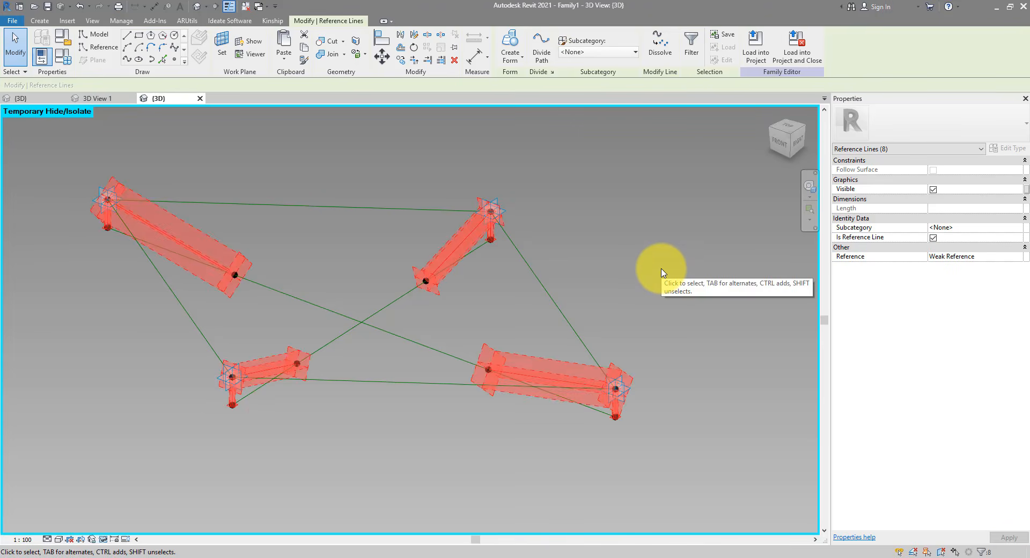
pyautogui.click(662, 272)
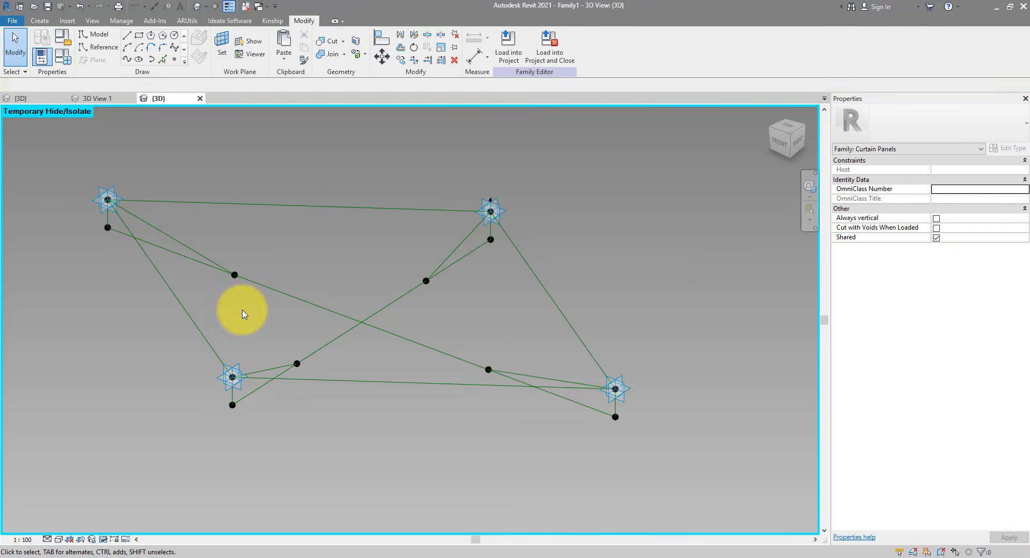
# - Close the triangles at adaptive points 1 and 4 with spline reference lines from each offset point to its nearest hosted point
pyautogui.moveTo(84, 219); pyautogui.dragTo(264, 299)
pyautogui.click(127, 59)
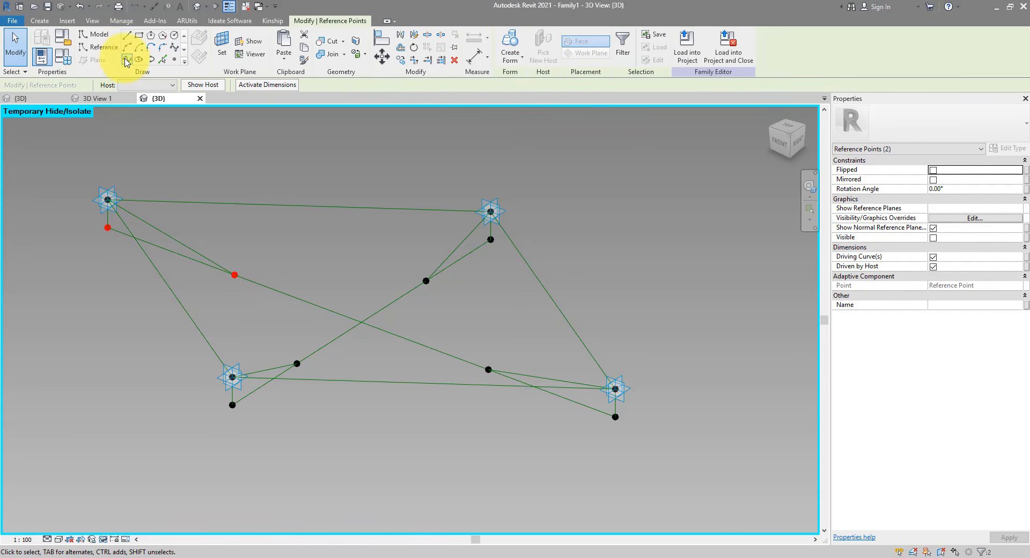
pyautogui.click(934, 247)
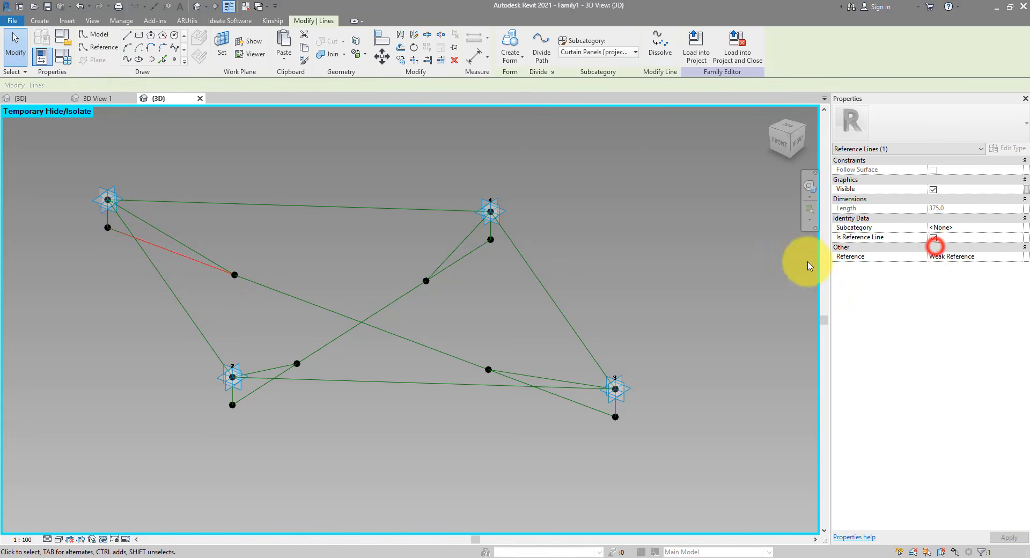
pyautogui.moveTo(402, 226); pyautogui.dragTo(533, 297)
pyautogui.click(127, 59)
pyautogui.click(934, 248)
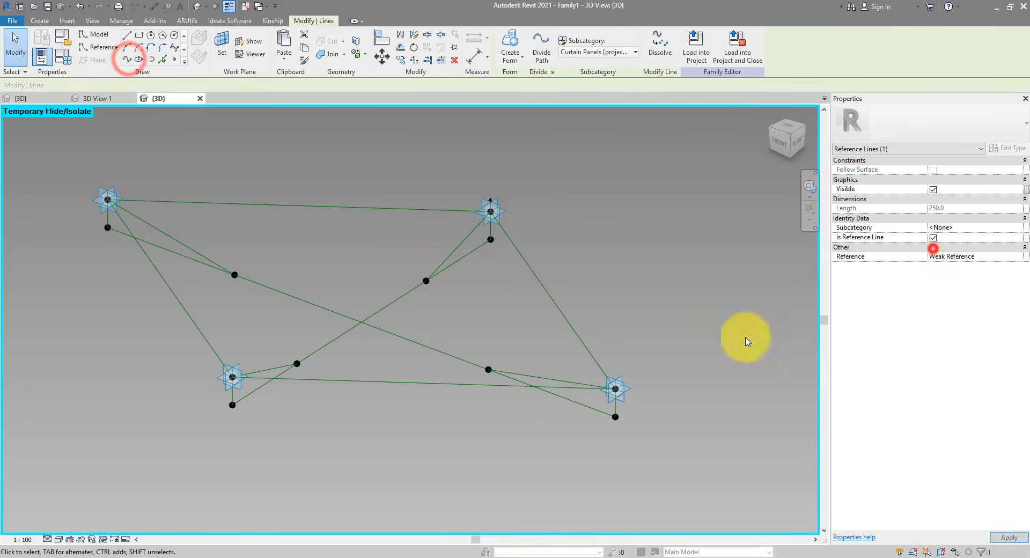
# - Close the triangles at adaptive points 3 and 2 with spline reference lines from each offset point to its nearest hosted point
pyautogui.moveTo(473, 351); pyautogui.dragTo(568, 406)
pyautogui.click(127, 59)
pyautogui.click(933, 248)
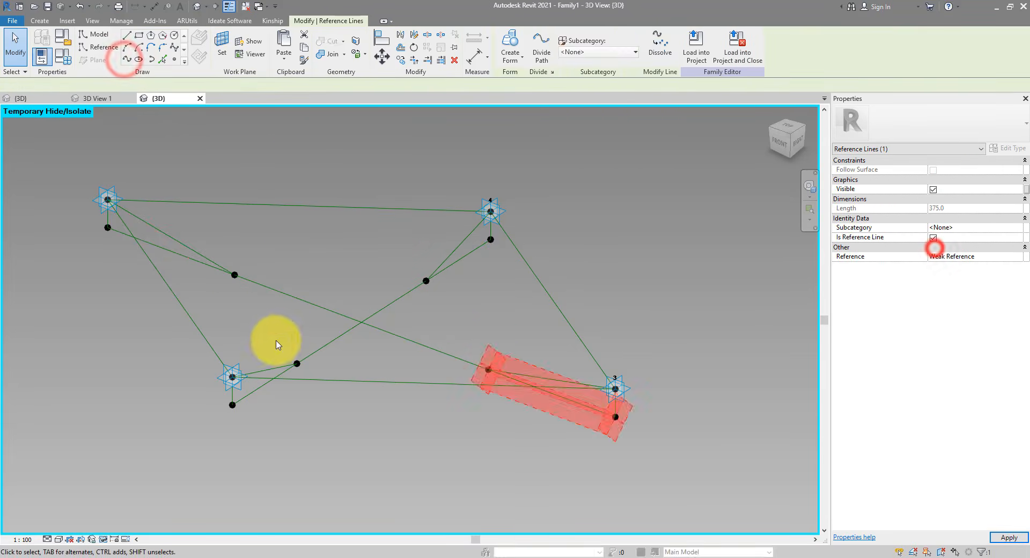
pyautogui.moveTo(276, 340); pyautogui.dragTo(206, 393)
pyautogui.click(127, 59)
pyautogui.click(345, 252)
pyautogui.click(287, 368)
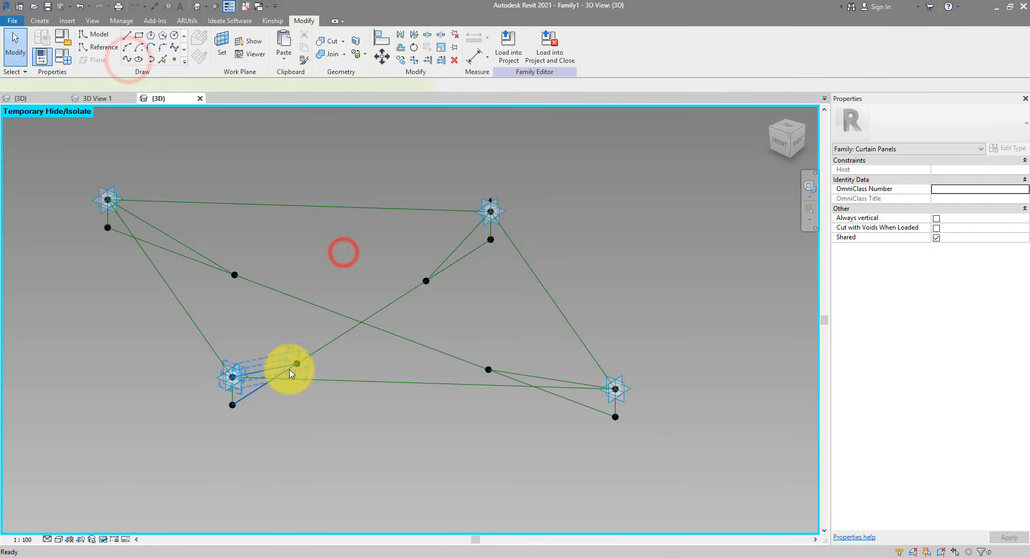
pyautogui.click(933, 237)
pyautogui.click(705, 290)
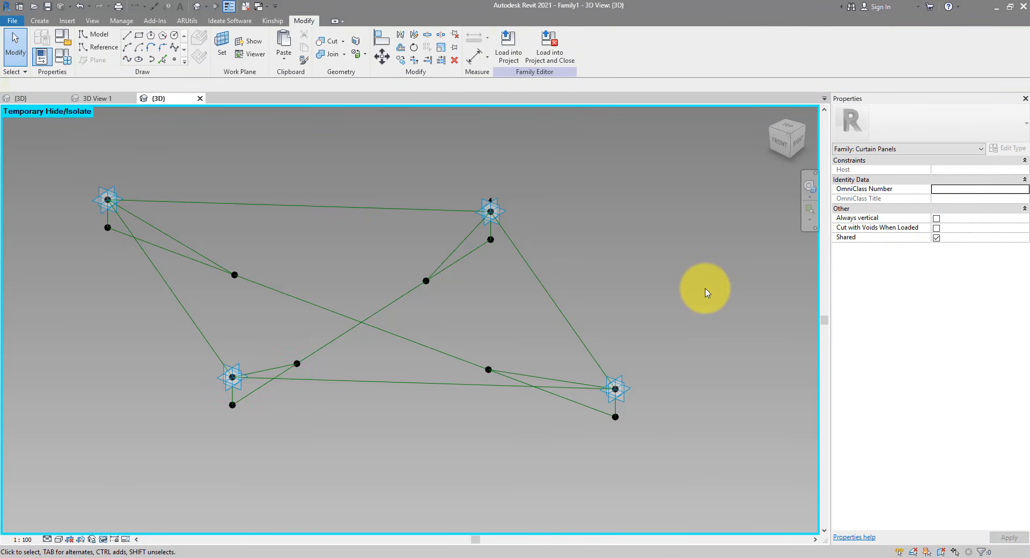
# - Create a solid form between the triangular reference-line profiles at adaptive points 4 and 1
pyautogui.press('Tab')
pyautogui.click(480, 253)
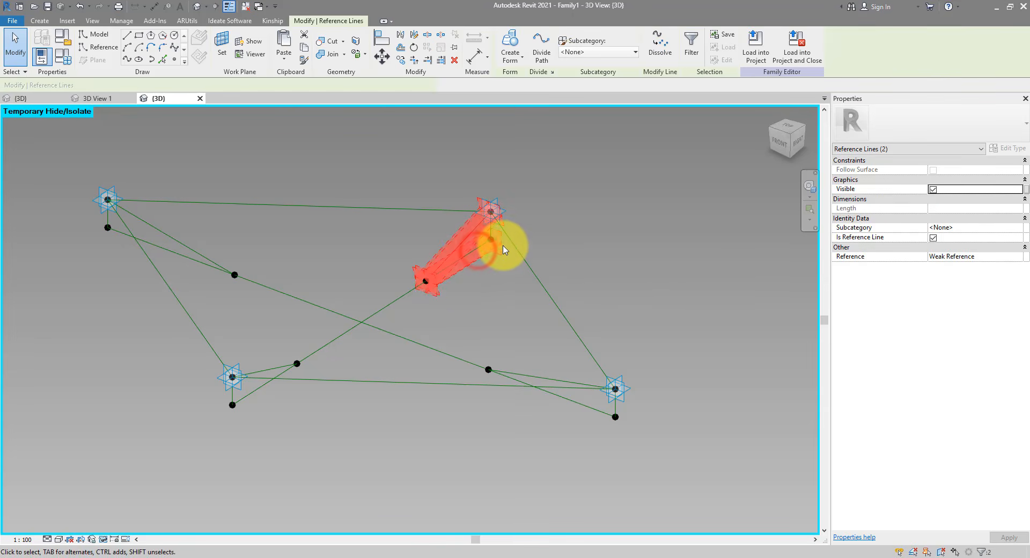
pyautogui.scroll(3, 488, 229)
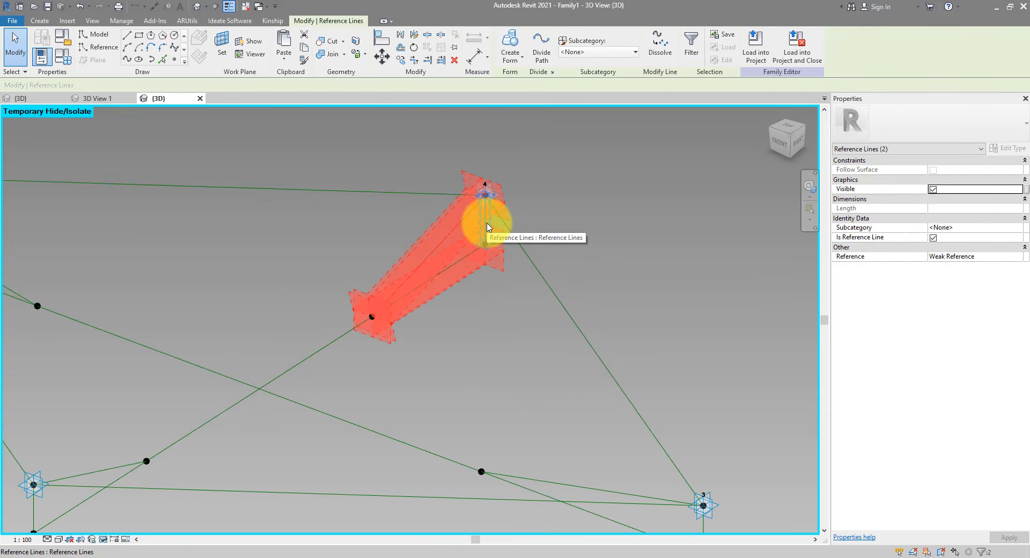
pyautogui.keyDown('ctrl'); pyautogui.click(487, 223); pyautogui.keyUp('ctrl')
pyautogui.scroll(-3, 535, 283)
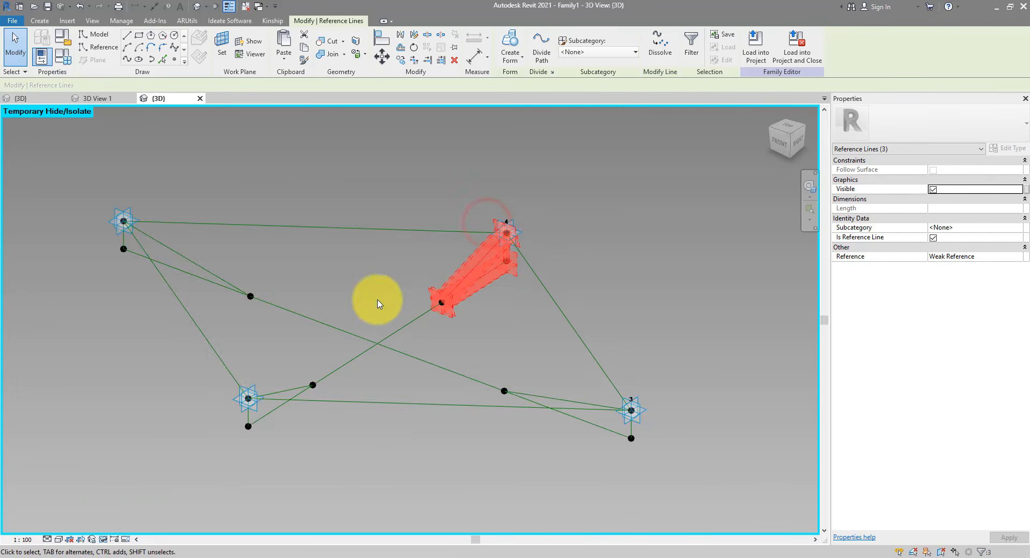
pyautogui.moveTo(377, 300); pyautogui.dragTo(536, 322, button='middle')
pyautogui.scroll(3, 322, 264)
pyautogui.press('Tab')
pyautogui.press('Tab')
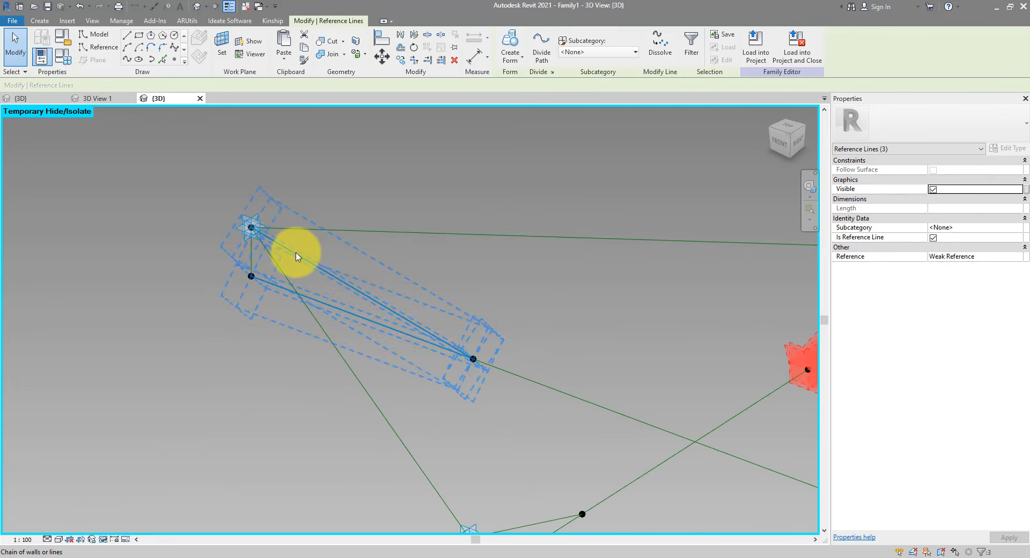
pyautogui.keyDown('ctrl'); pyautogui.click(296, 254); pyautogui.keyUp('ctrl')
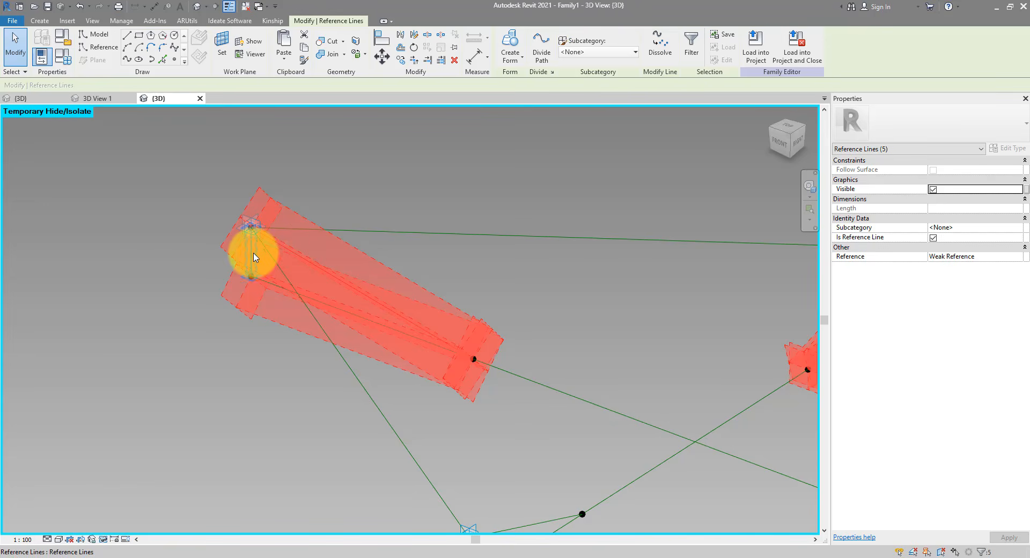
pyautogui.scroll(-3, 250, 259)
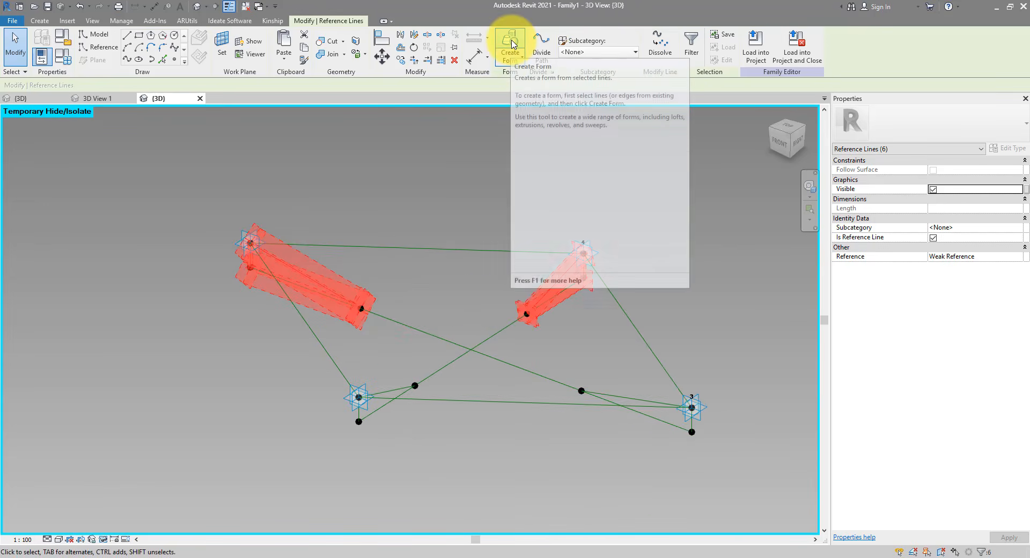
pyautogui.click(508, 61)
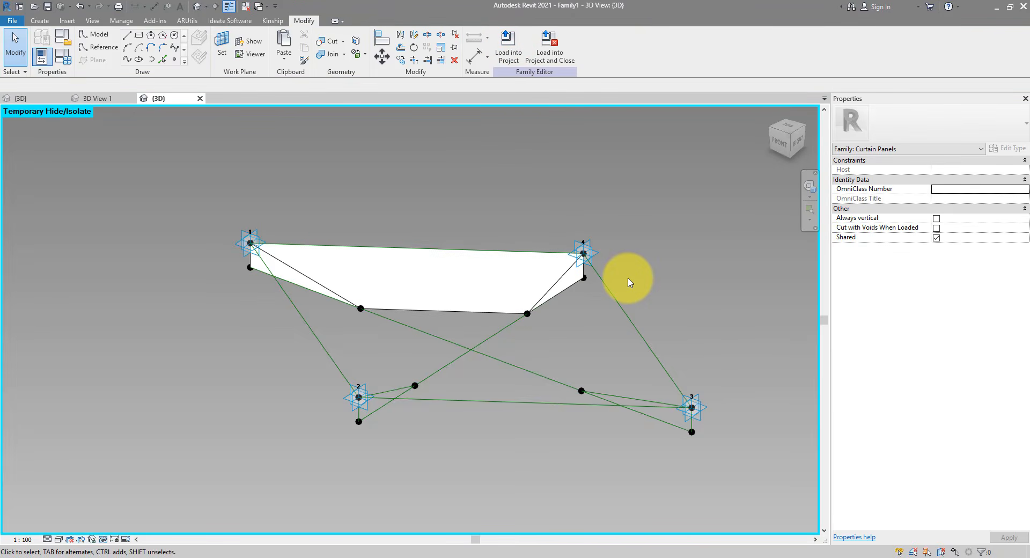
# - Create a solid form between the triangular reference-line profiles at adaptive points 4 and 3
pyautogui.click(578, 285)
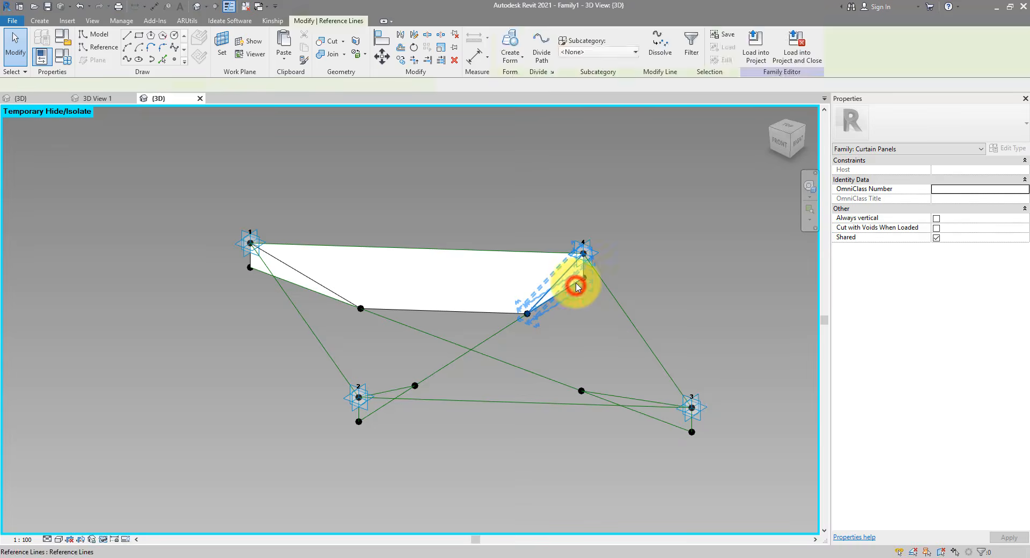
pyautogui.scroll(3, 578, 284)
pyautogui.moveTo(590, 250); pyautogui.dragTo(491, 122, button='middle')
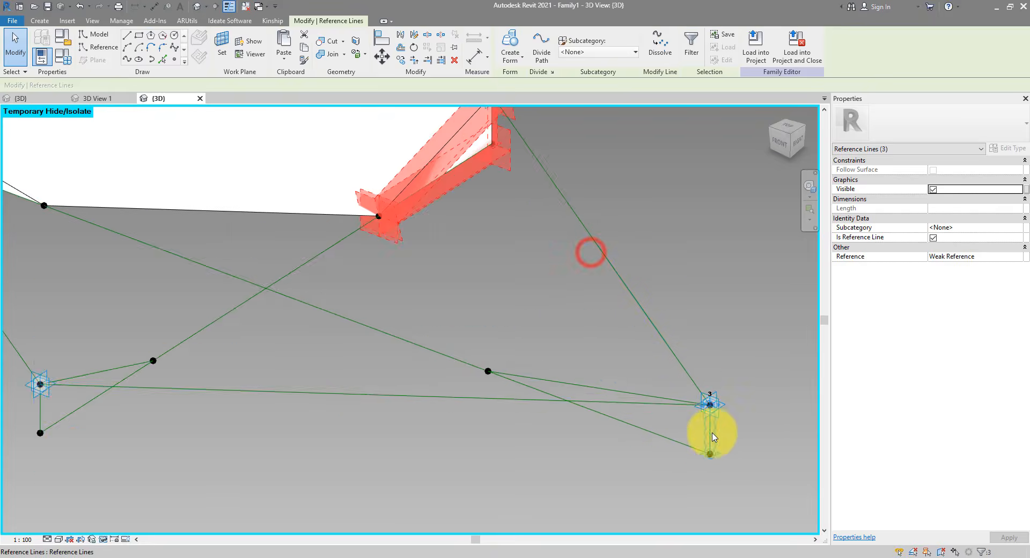
pyautogui.keyDown('ctrl'); pyautogui.click(713, 429); pyautogui.keyUp('ctrl')
pyautogui.click(518, 46)
# - Create a solid form between the triangular reference-line profiles at adaptive points 2 and 3
pyautogui.scroll(-1, 589, 292)
pyautogui.press('Tab')
pyautogui.click(164, 361)
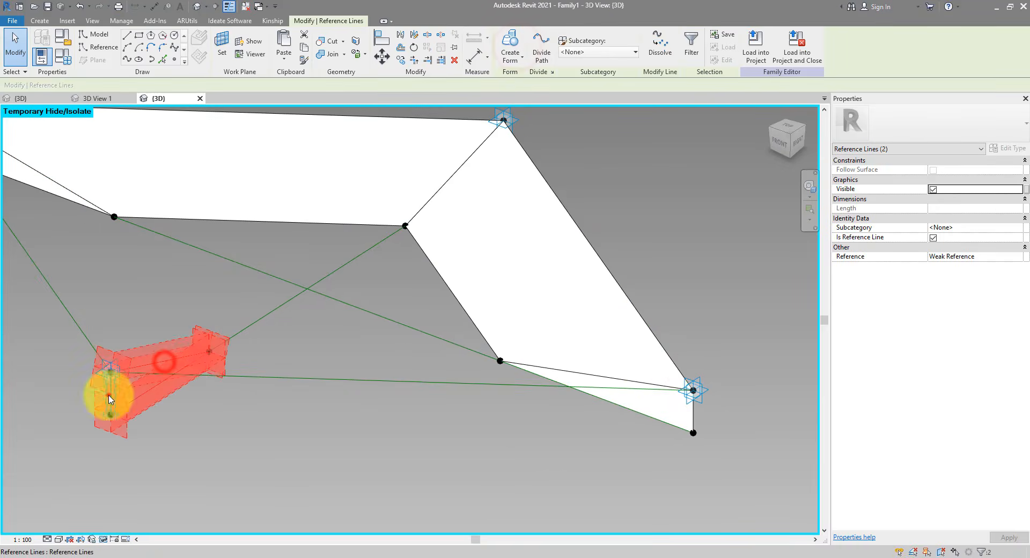
pyautogui.keyDown('ctrl'); pyautogui.click(109, 395); pyautogui.keyUp('ctrl')
pyautogui.press('Tab')
pyautogui.keyDown('ctrl'); pyautogui.click(649, 384); pyautogui.keyUp('ctrl')
pyautogui.keyDown('ctrl'); pyautogui.click(690, 417); pyautogui.keyUp('ctrl')
pyautogui.click(511, 34)
# - Complete the rhomboid frame with a solid form between the triangular profiles at adaptive points 1 and 2
pyautogui.keyDown('shift'); pyautogui.moveTo(386, 335); pyautogui.dragTo(644, 343, button='middle'); pyautogui.keyUp('shift')
pyautogui.press('Tab')
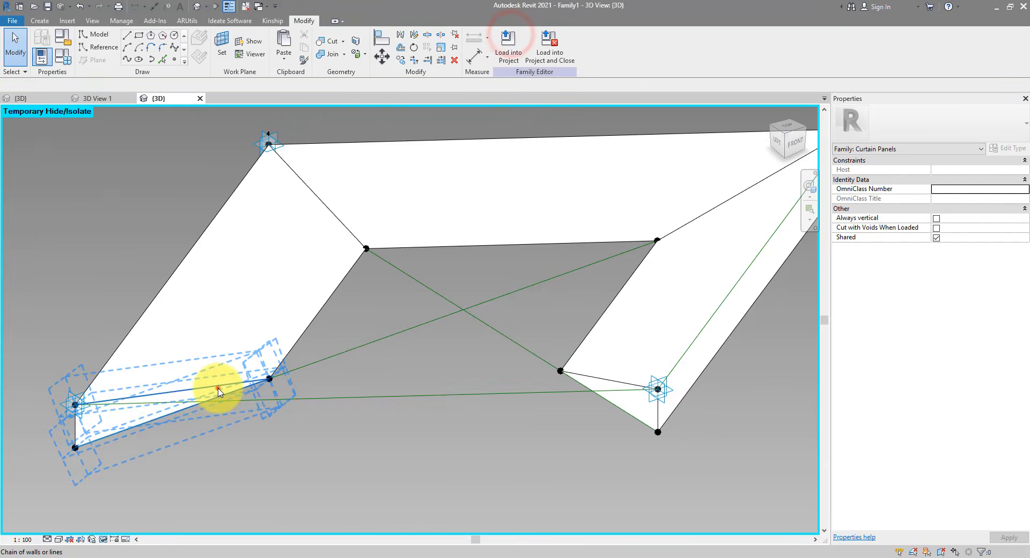
pyautogui.click(219, 390)
pyautogui.keyDown('ctrl'); pyautogui.click(603, 375); pyautogui.keyUp('ctrl')
pyautogui.keyDown('ctrl'); pyautogui.click(661, 414); pyautogui.keyUp('ctrl')
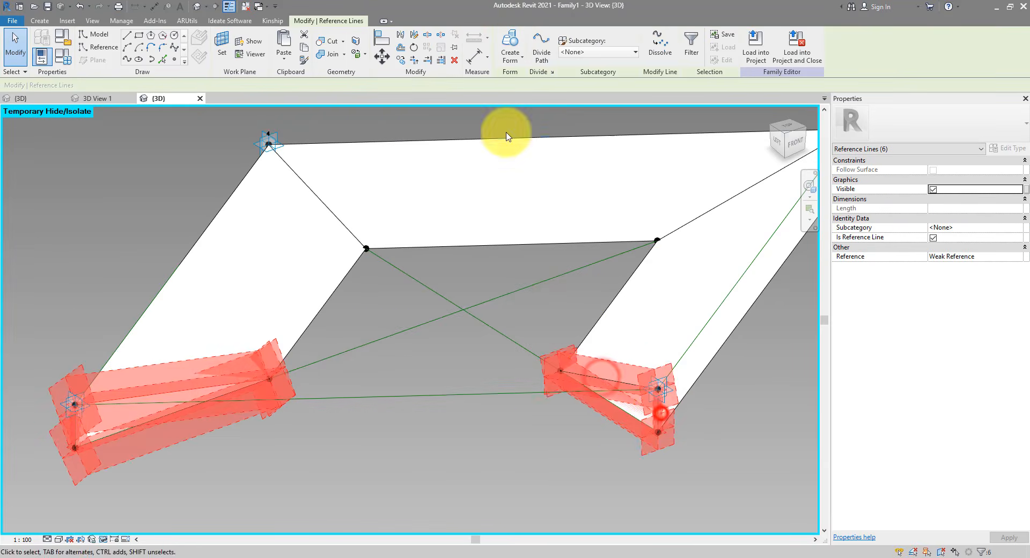
pyautogui.click(510, 36)
pyautogui.scroll(-1, 546, 321)
pyautogui.keyDown('shift'); pyautogui.moveTo(545, 317); pyautogui.dragTo(573, 320, button='middle'); pyautogui.keyUp('shift')
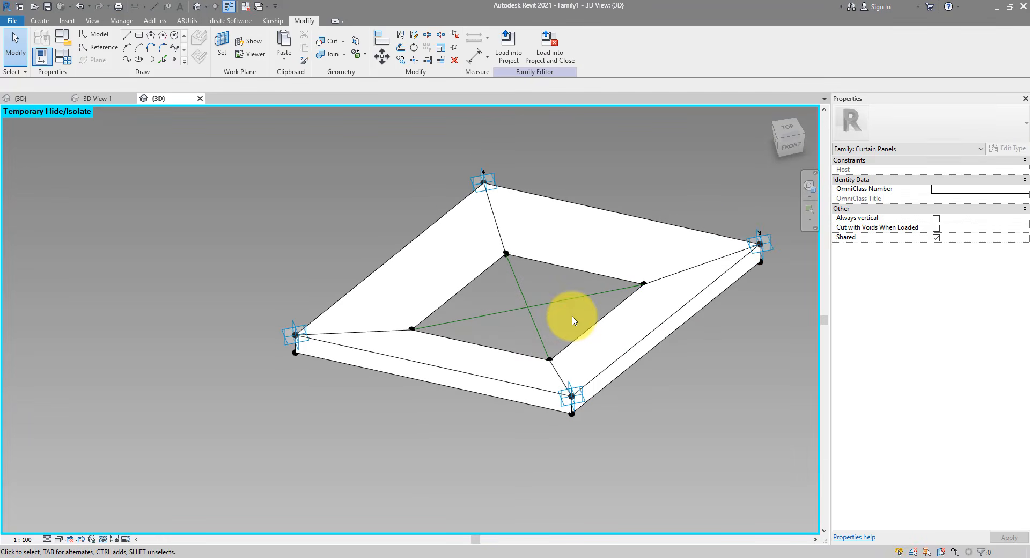
# - Associate the material of all four solid frame forms with a new type parameter named Panel
pyautogui.click(455, 213)
pyautogui.keyDown('ctrl'); pyautogui.click(553, 199); pyautogui.keyUp('ctrl')
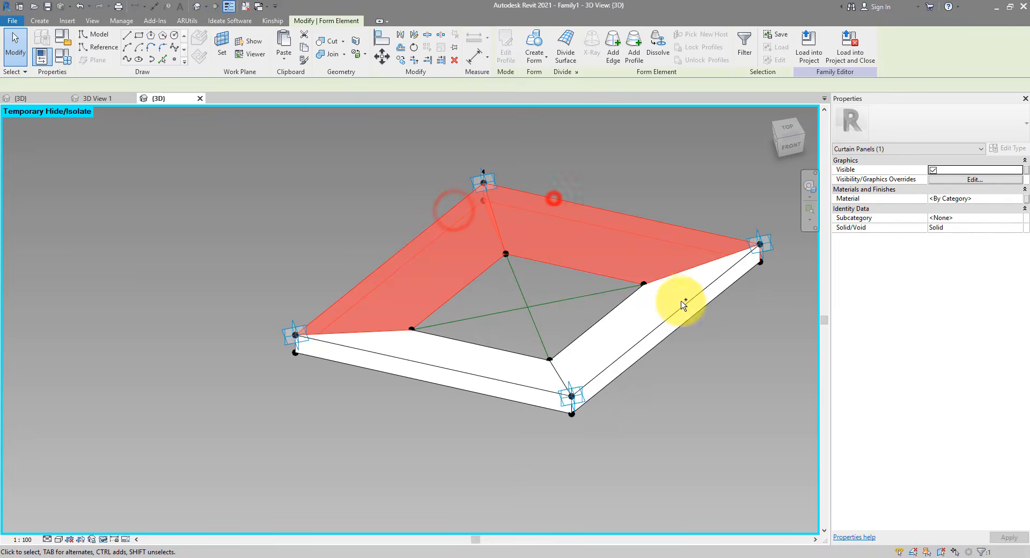
pyautogui.keyDown('ctrl'); pyautogui.click(685, 304); pyautogui.keyUp('ctrl')
pyautogui.keyDown('ctrl'); pyautogui.click(481, 374); pyautogui.keyUp('ctrl')
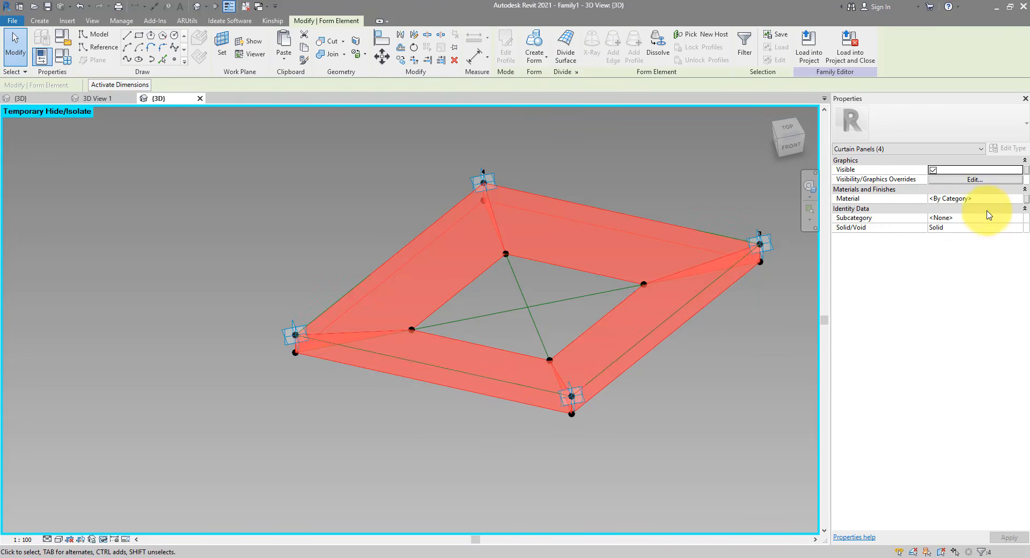
pyautogui.click(1027, 201)
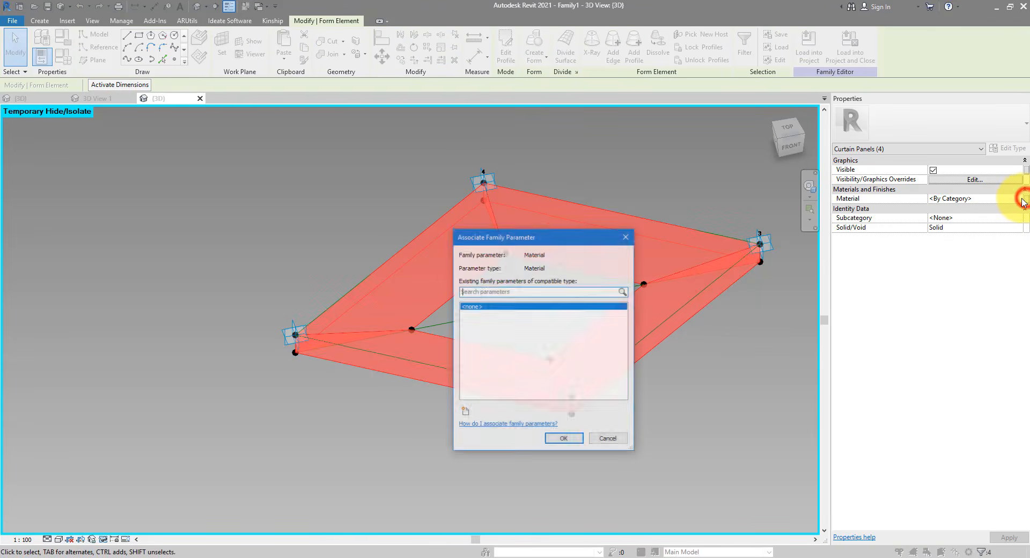
pyautogui.click(466, 413)
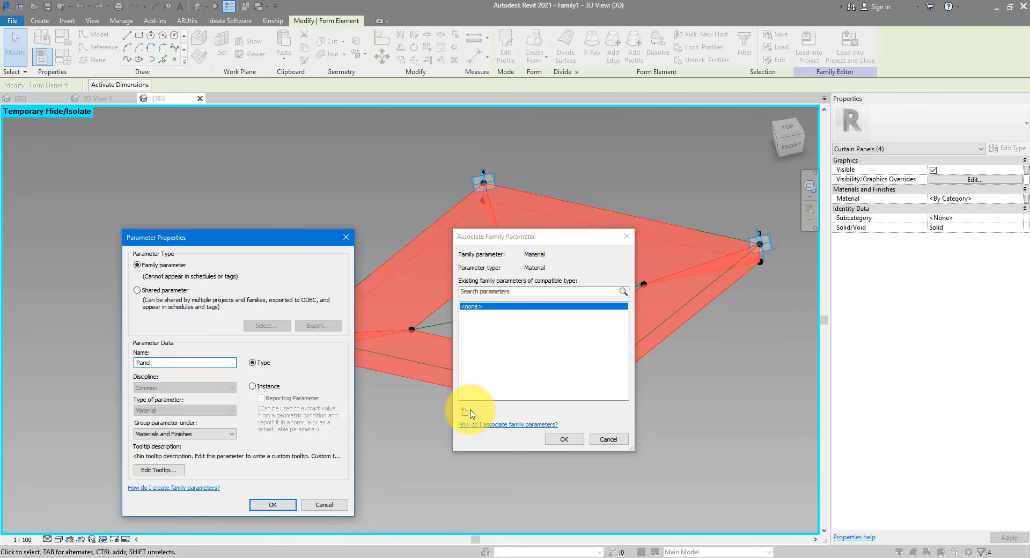
pyautogui.click(274, 504)
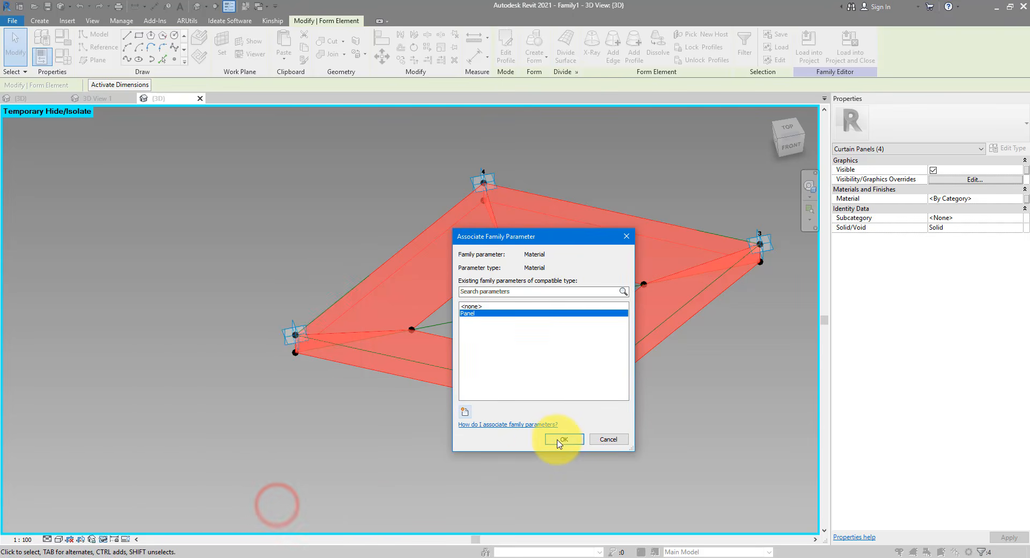
pyautogui.click(563, 439)
# - Duplicate the Default material as White for the family's Panel material parameter
pyautogui.click(67, 59)
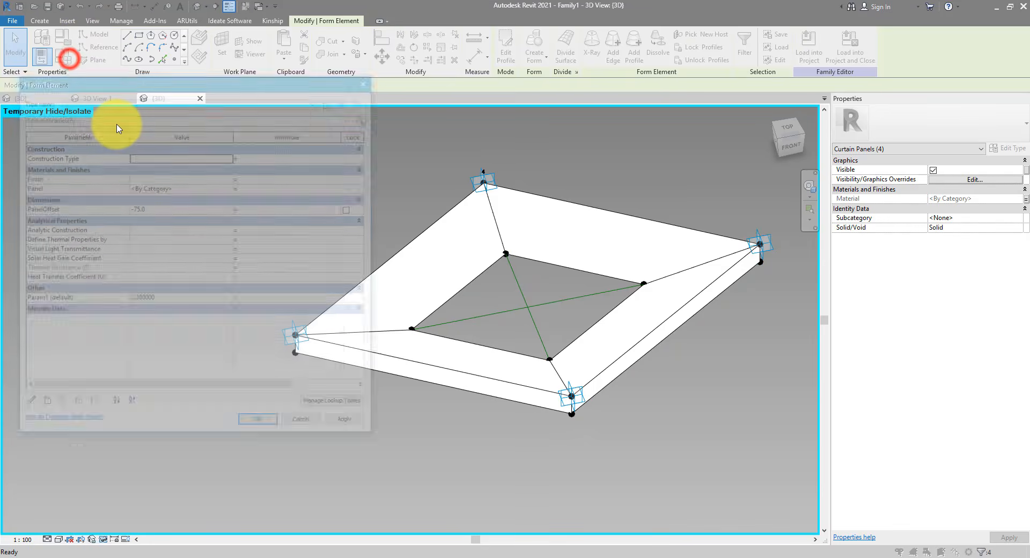
pyautogui.click(229, 186)
pyautogui.click(232, 188)
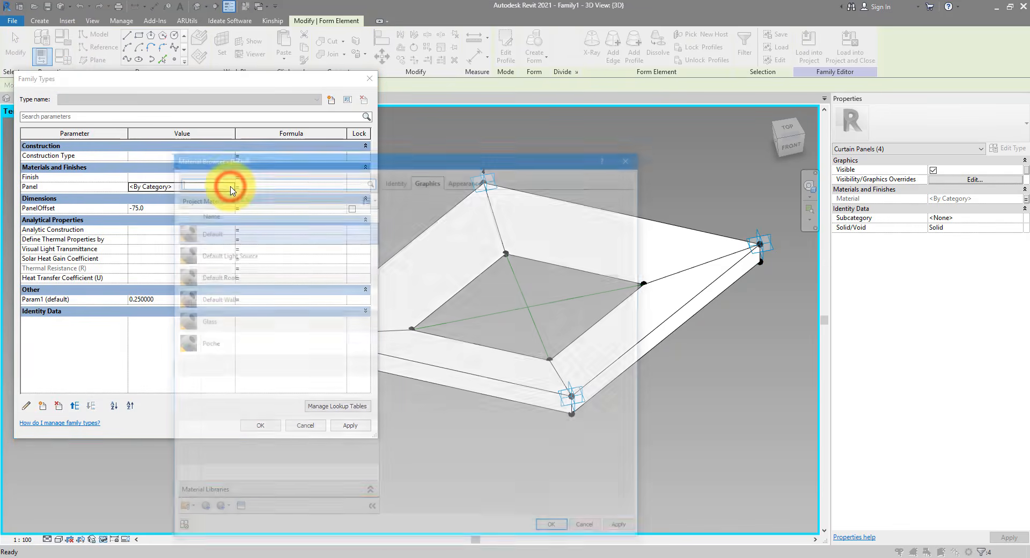
pyautogui.rightClick(190, 231)
pyautogui.click(236, 250)
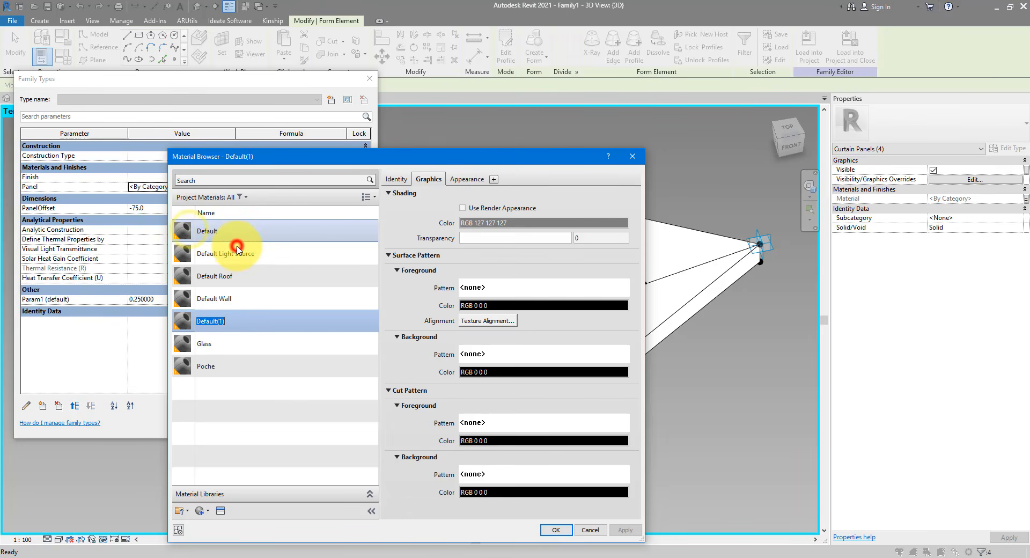
pyautogui.write('White')
pyautogui.press('Return')
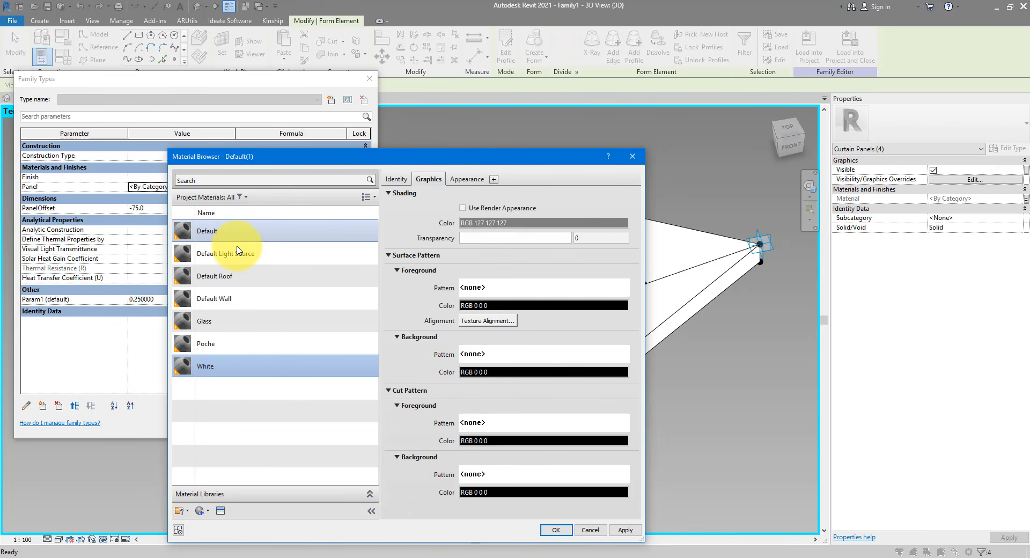
# - Duplicate the White material's appearance asset and set its generic colour to RGB 255 255 255
pyautogui.click(467, 179)
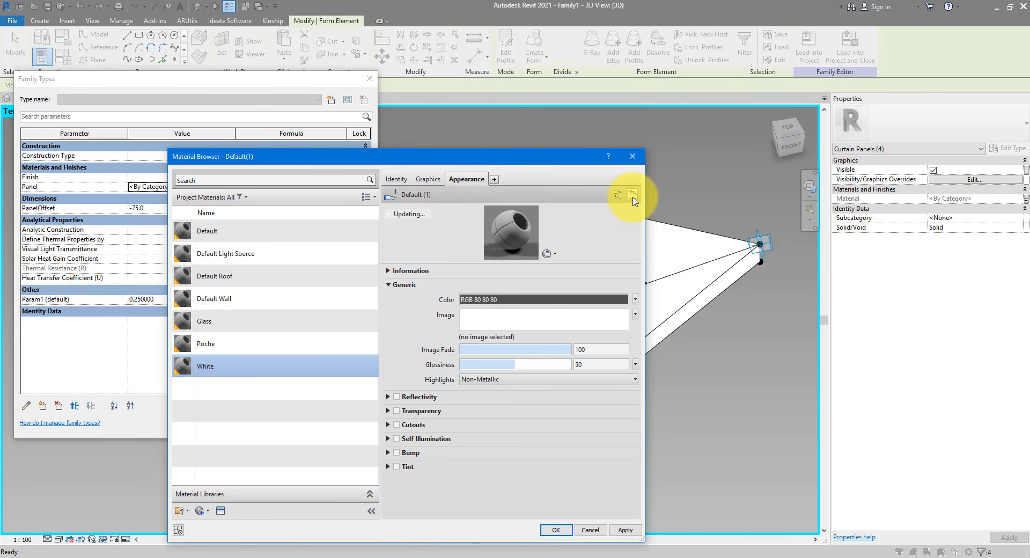
pyautogui.click(525, 299)
pyautogui.moveTo(523, 294); pyautogui.dragTo(528, 271)
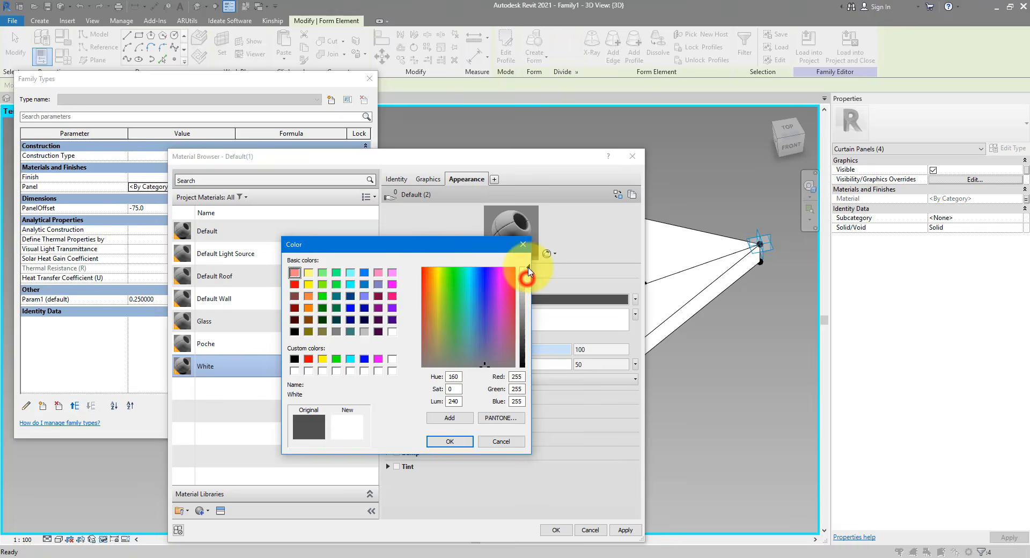
pyautogui.click(449, 441)
# - Use the render appearance for White's shading, assign the material to Panel, and display the 3D view as Shaded
pyautogui.click(429, 180)
pyautogui.click(499, 208)
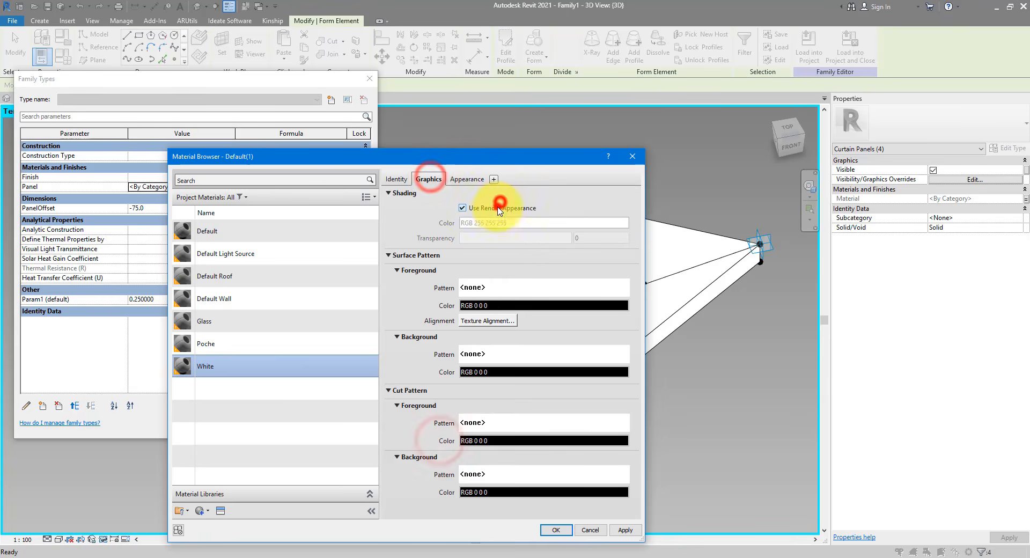
pyautogui.click(556, 530)
pyautogui.click(259, 423)
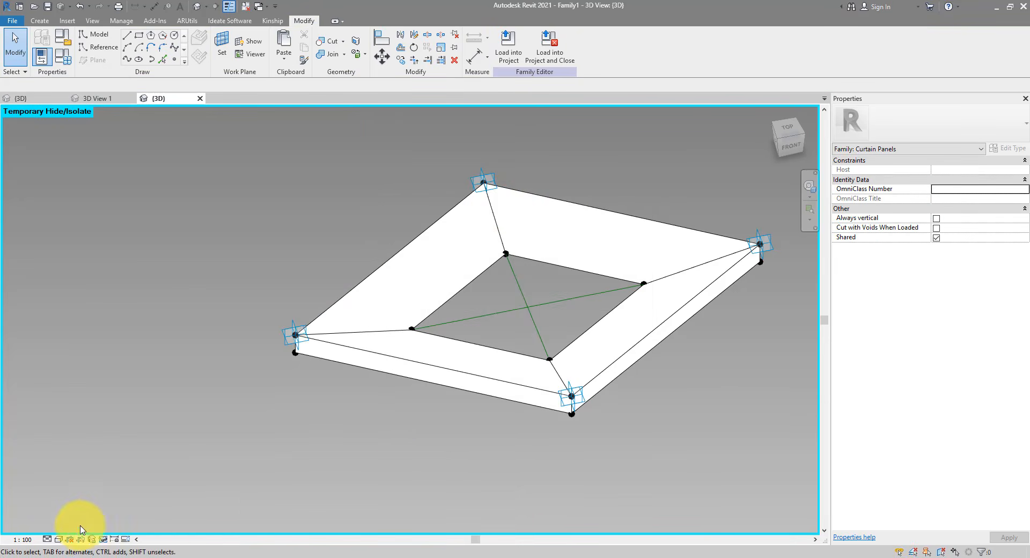
pyautogui.click(60, 540)
pyautogui.click(75, 505)
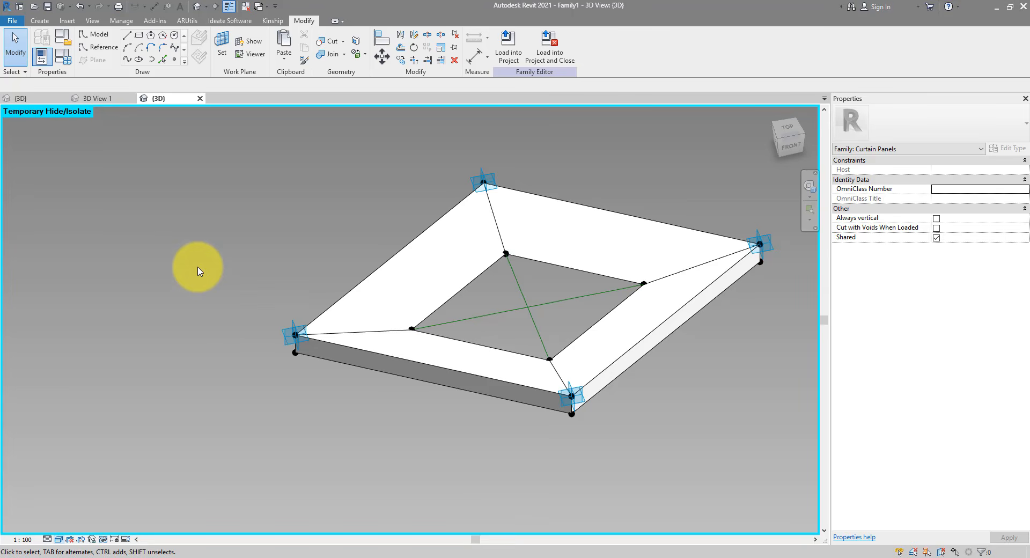
# - Enable Cut with Voids When Loaded in the family category and parameters, keeping the Curtain Panels category
pyautogui.click(64, 43)
pyautogui.doubleClick(505, 328)
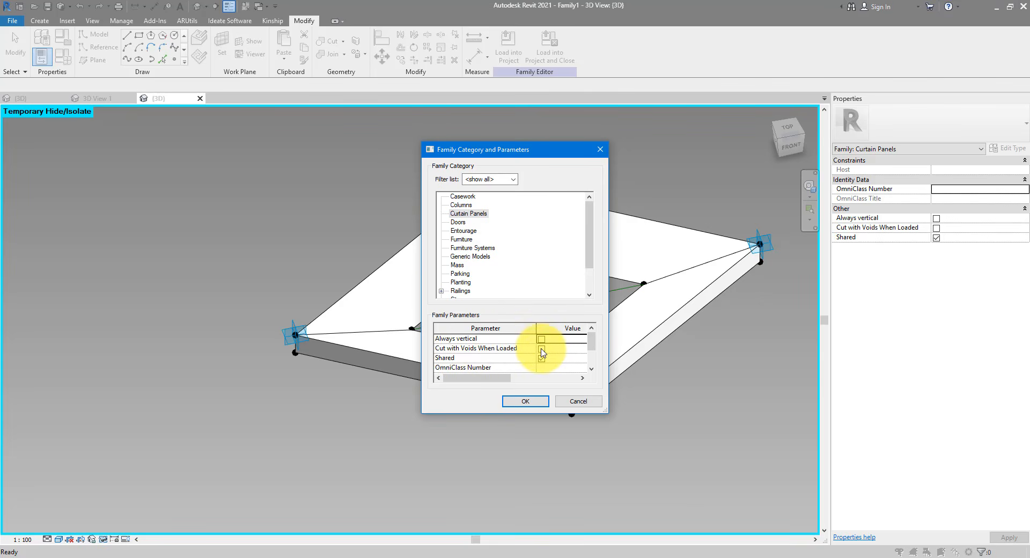
pyautogui.click(542, 349)
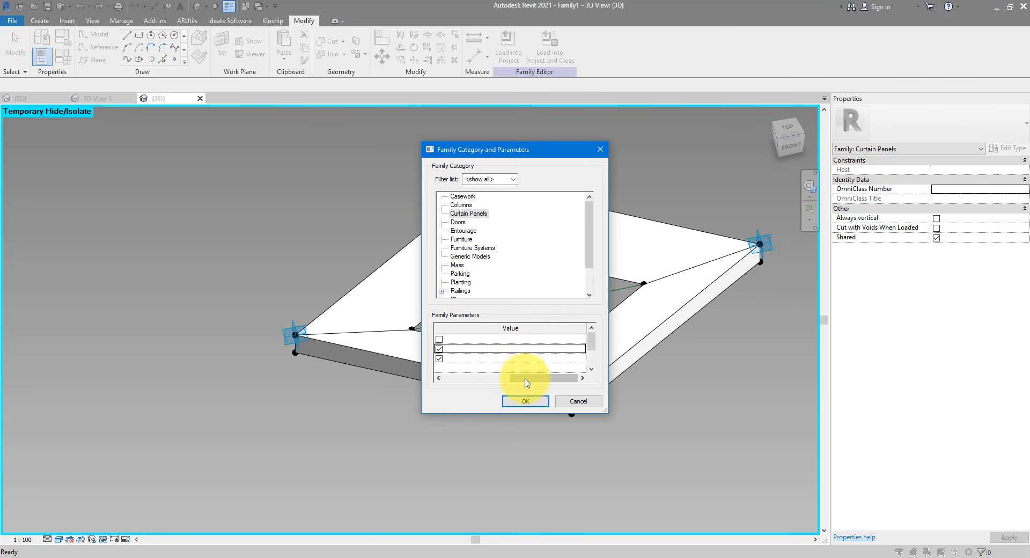
pyautogui.moveTo(525, 379); pyautogui.dragTo(465, 386)
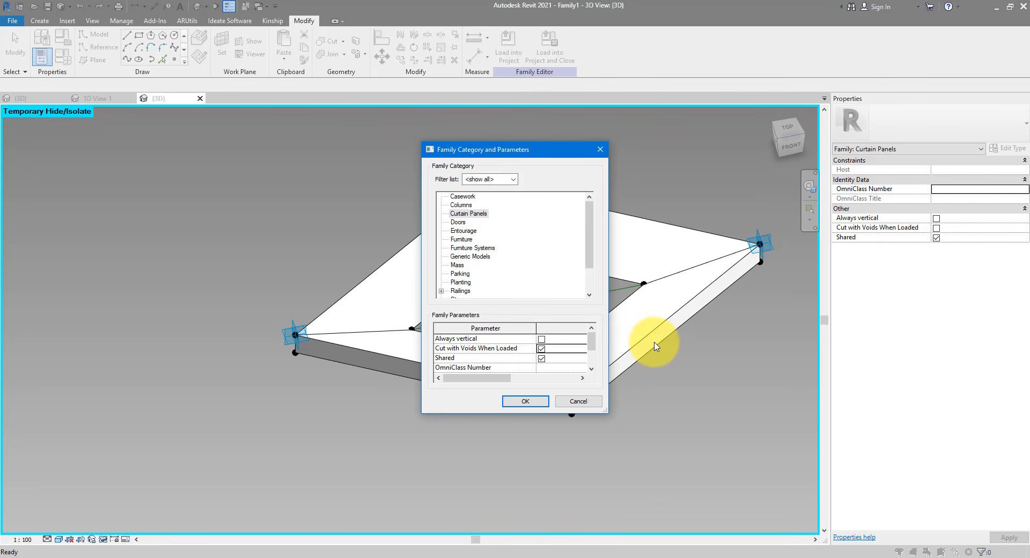
pyautogui.click(525, 401)
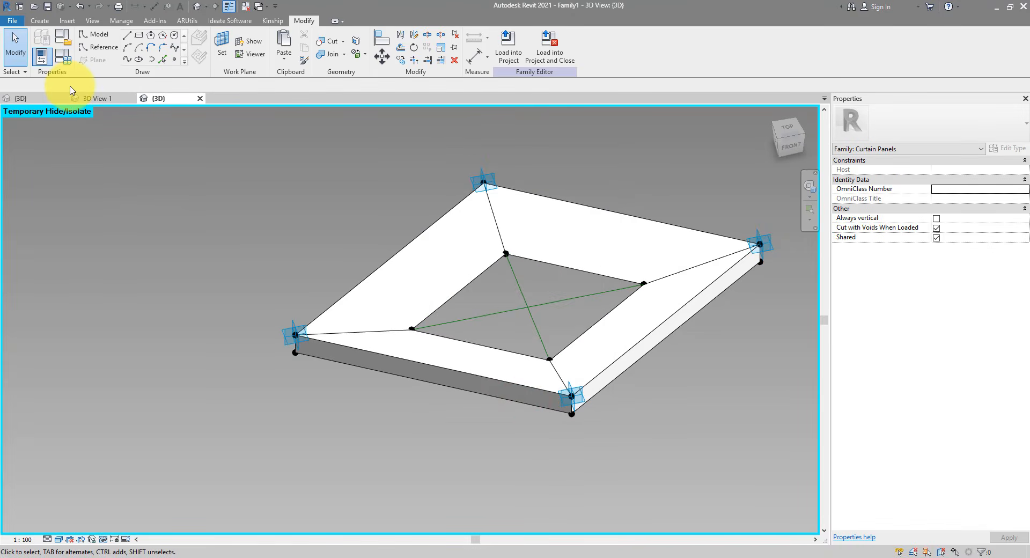
# - Save the curtain panel family as Panel2 in the REVIT folder
pyautogui.click(48, 7)
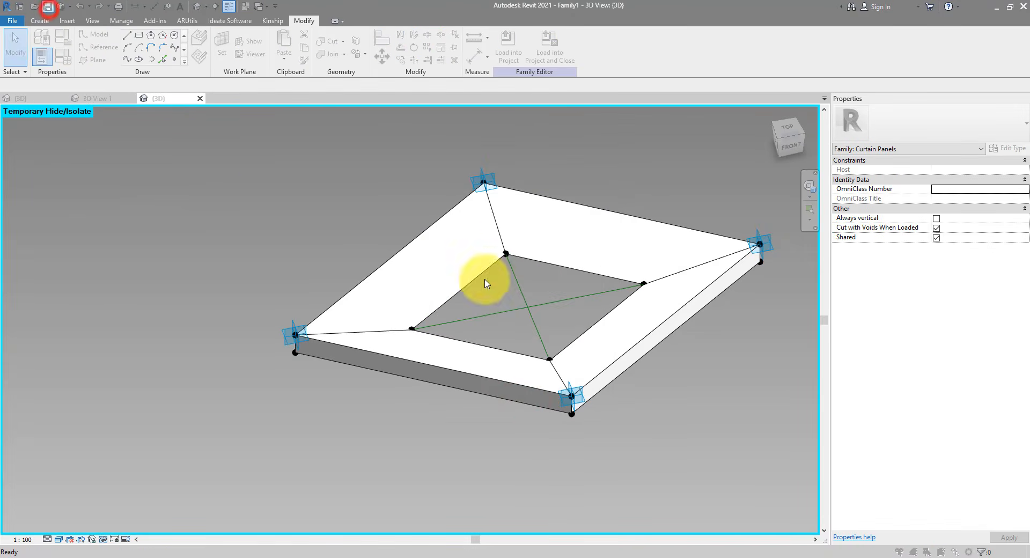
pyautogui.write('Panel2')
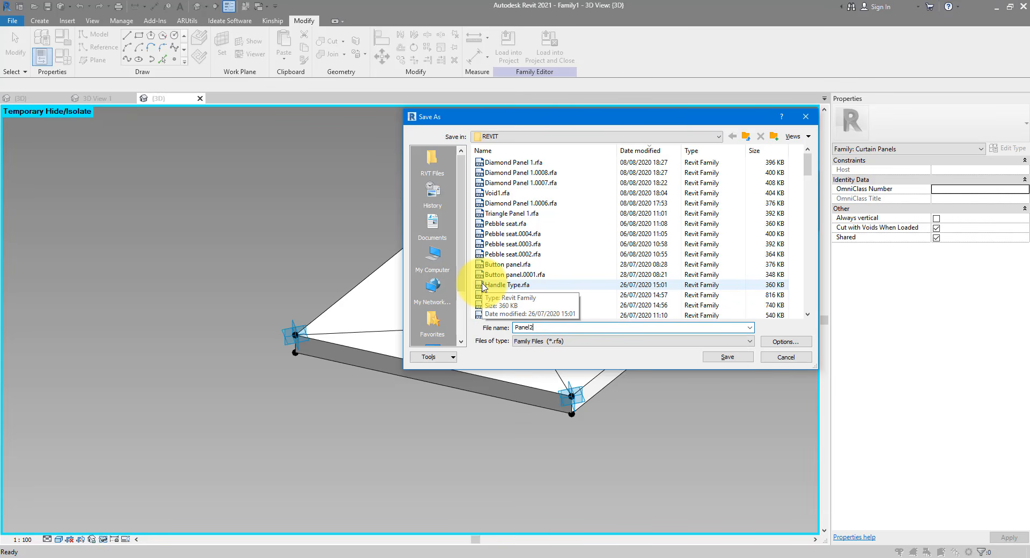
pyautogui.press('Return')
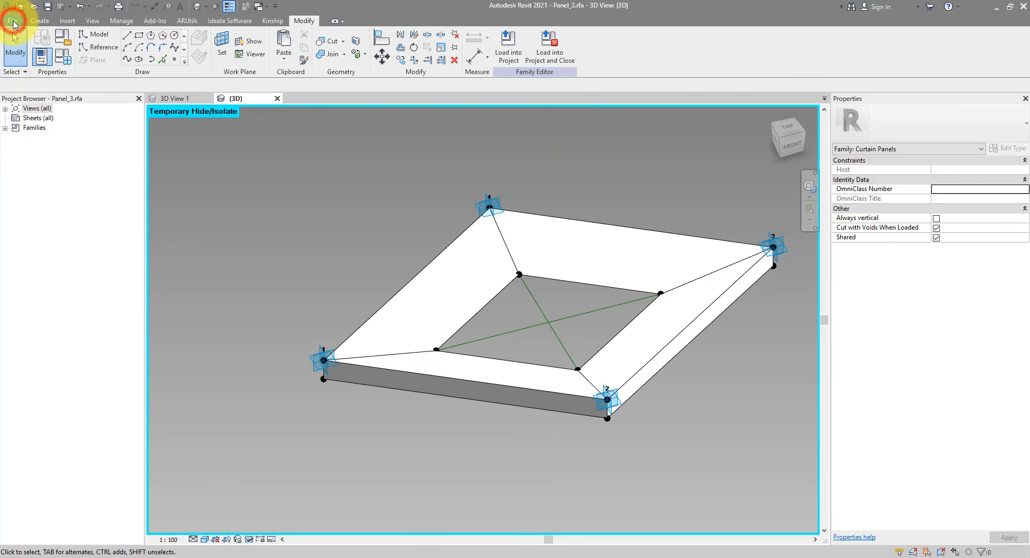
# - Create a new conceptual mass from the Metric Mass.rft template
pyautogui.click(13, 24)
pyautogui.click(67, 61)
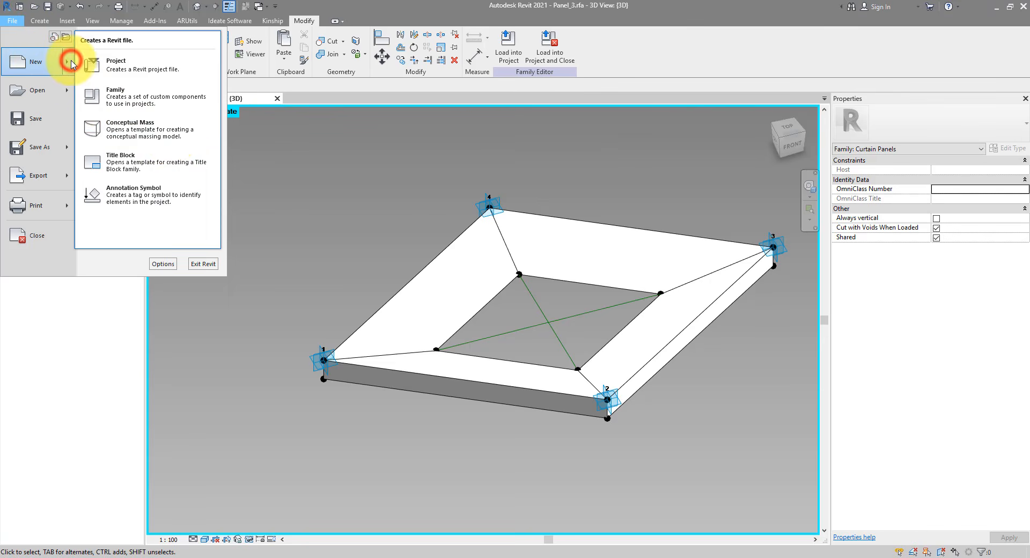
pyautogui.click(177, 133)
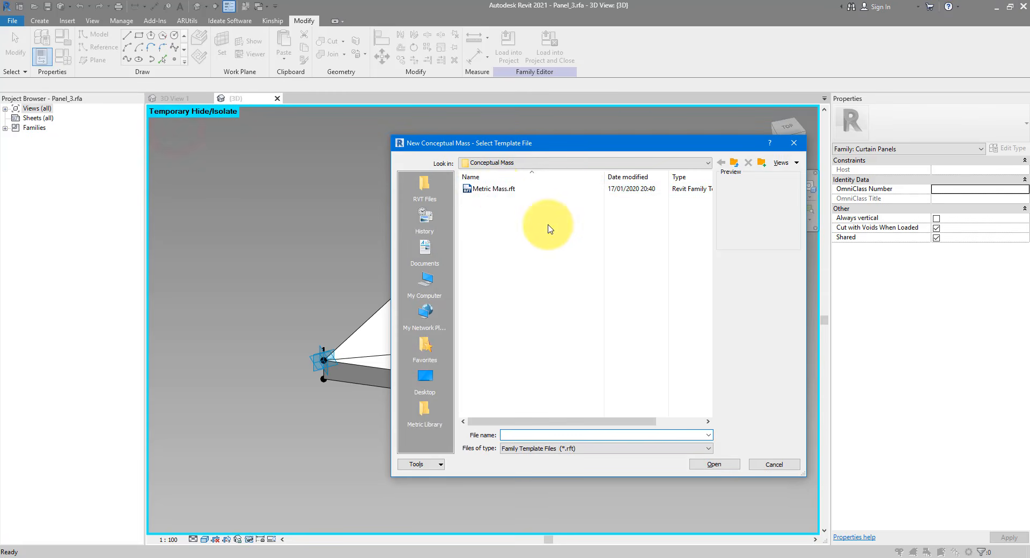
pyautogui.click(499, 190)
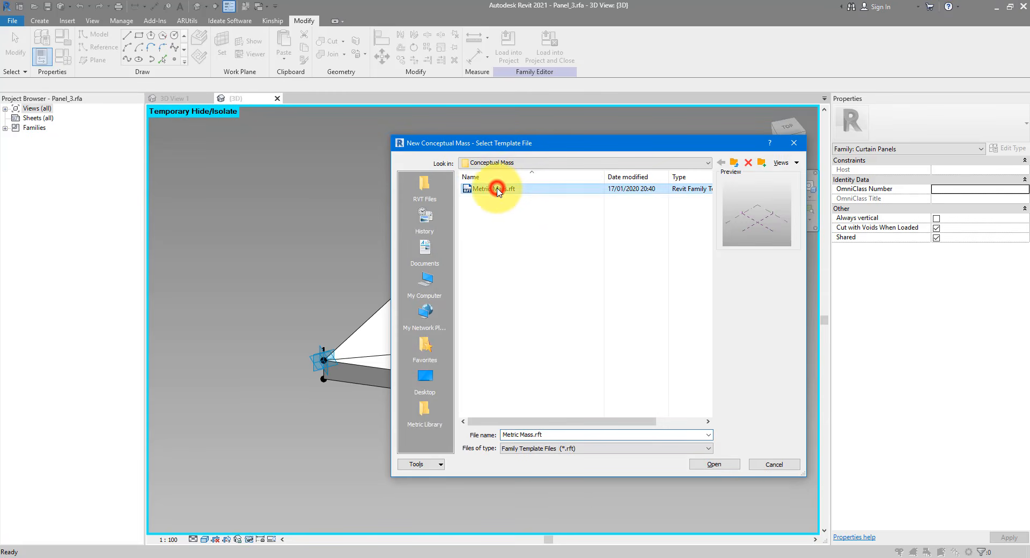
pyautogui.click(715, 464)
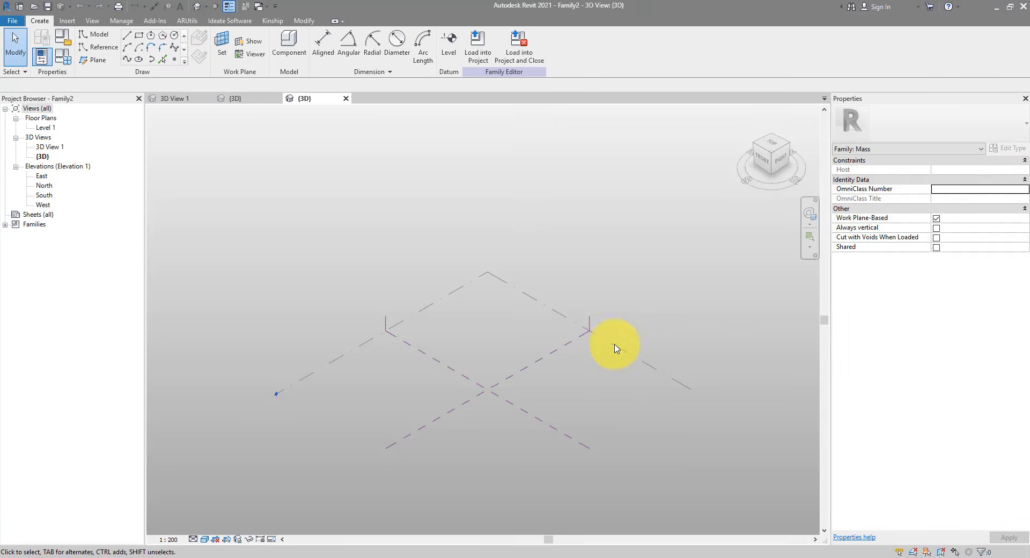
# - Switch to Photos to examine the overall building shape in the reference facade picture, and return to Revit
pyautogui.moveTo(252, 556)
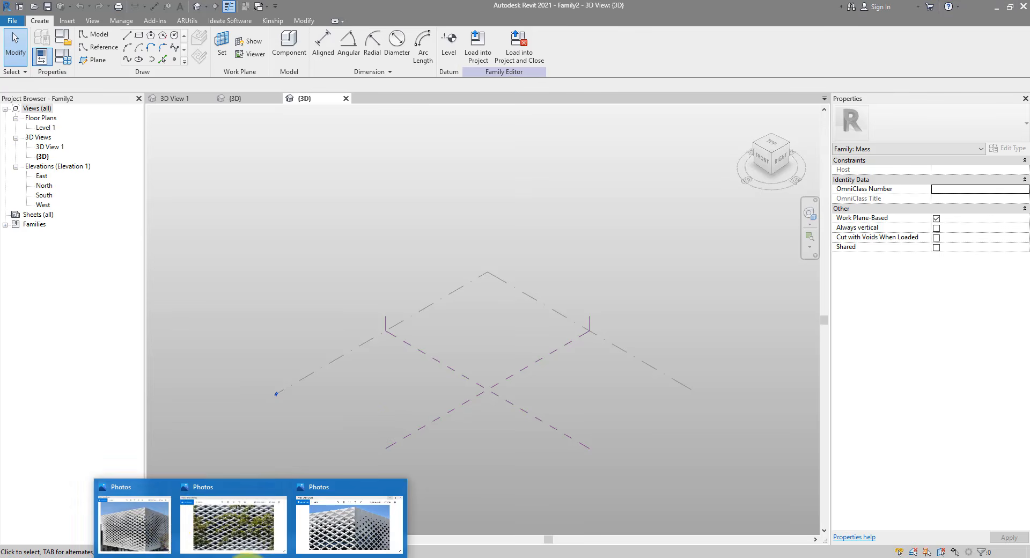
pyautogui.click(172, 520)
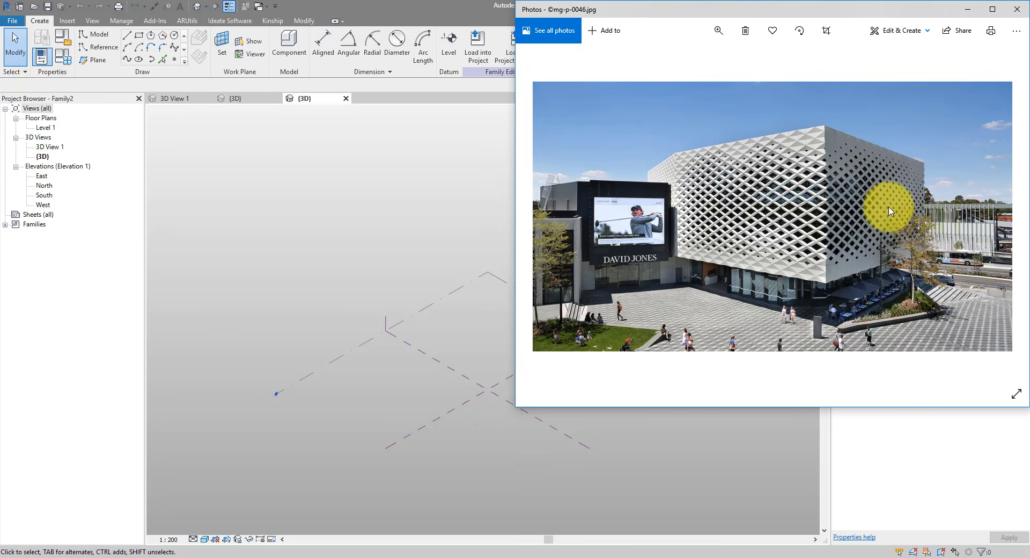
pyautogui.click(477, 22)
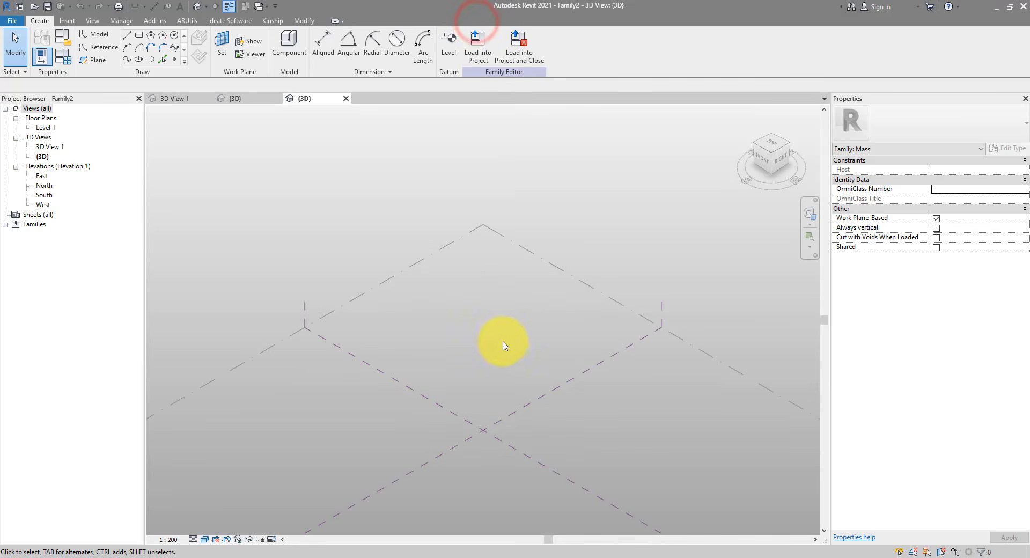
# - Draw a 10 m model line on Level 1 from the reference-plane intersection along the Center (Left/Right) plane
pyautogui.click(95, 34)
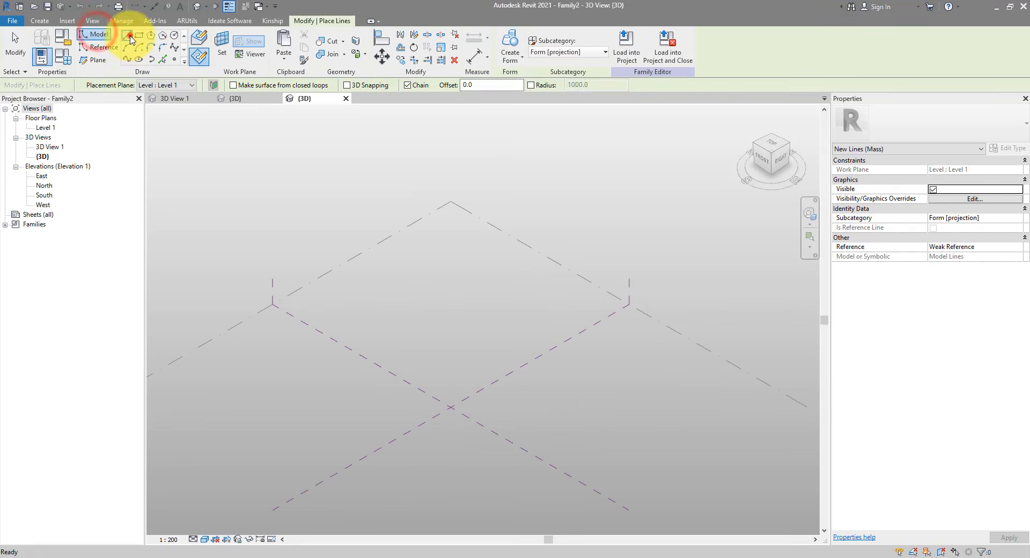
pyautogui.click(127, 35)
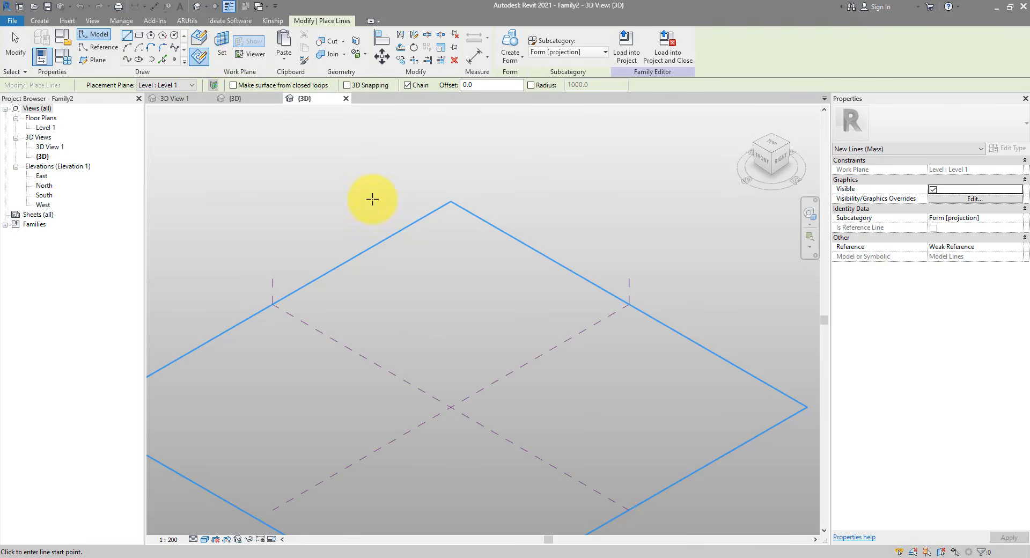
pyautogui.click(223, 51)
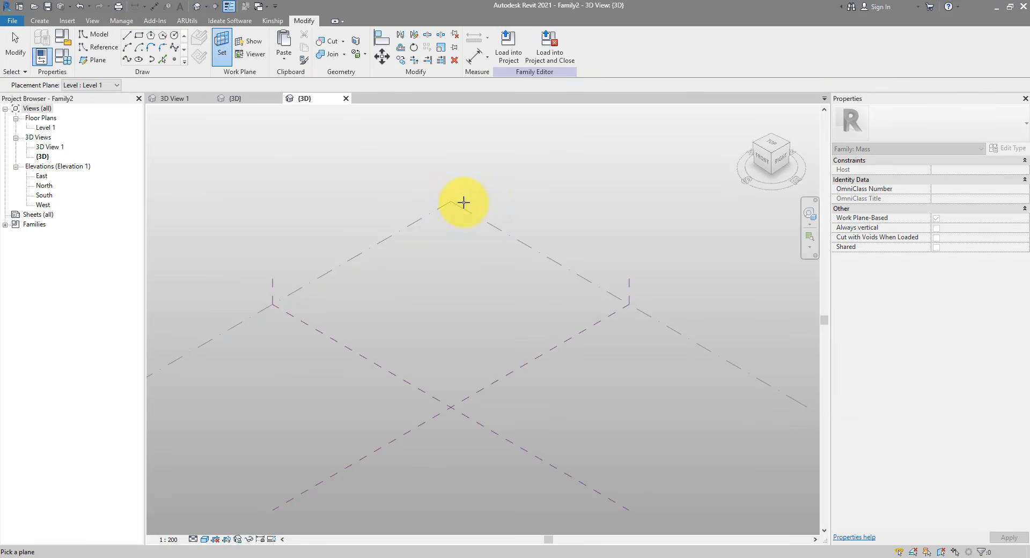
pyautogui.click(463, 209)
pyautogui.scroll(3, 471, 375)
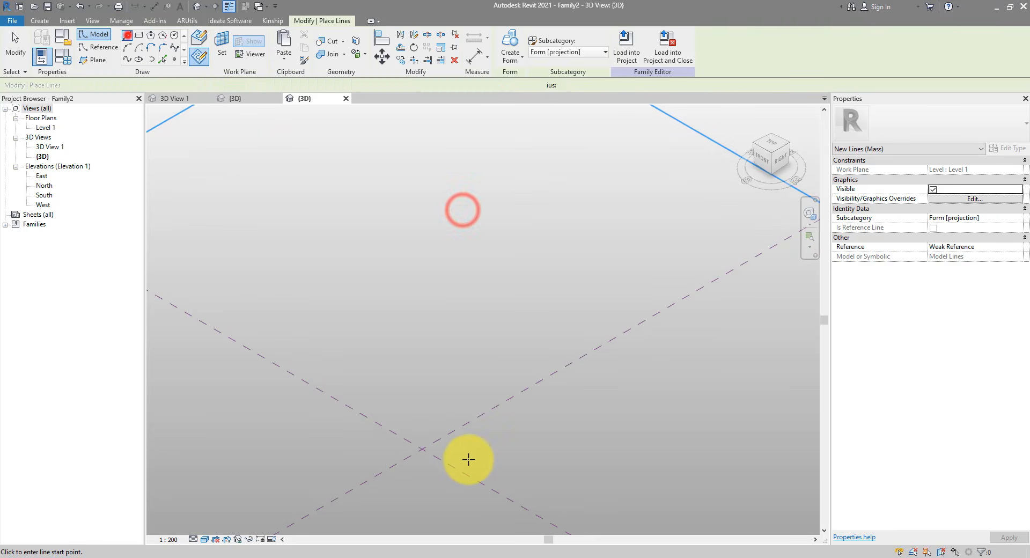
pyautogui.click(420, 449)
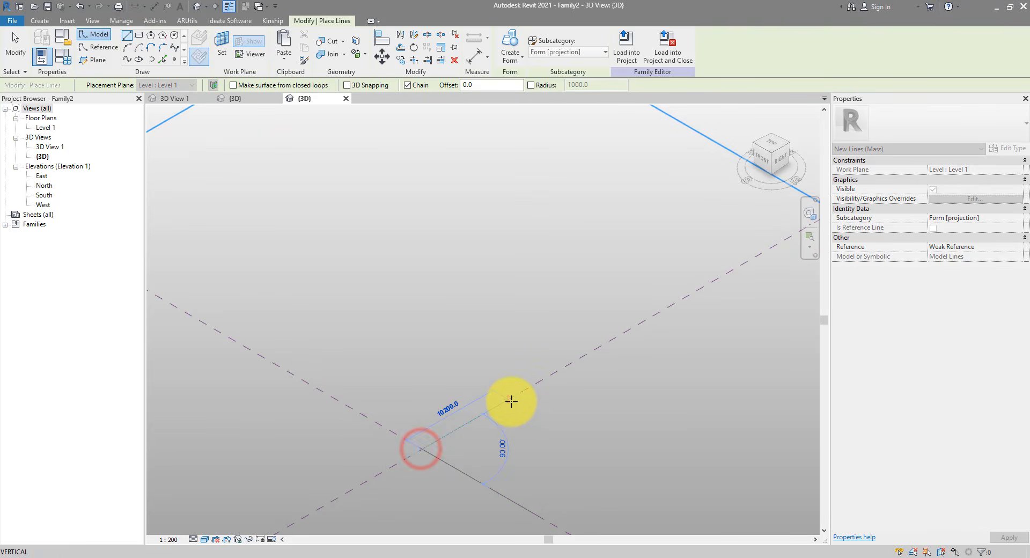
pyautogui.write('10m')
pyautogui.press('Return')
pyautogui.press('Escape')
# - Draw a 15 m model line from the same intersection along the Center (Front/Back) plane on Level 1
pyautogui.click(419, 449)
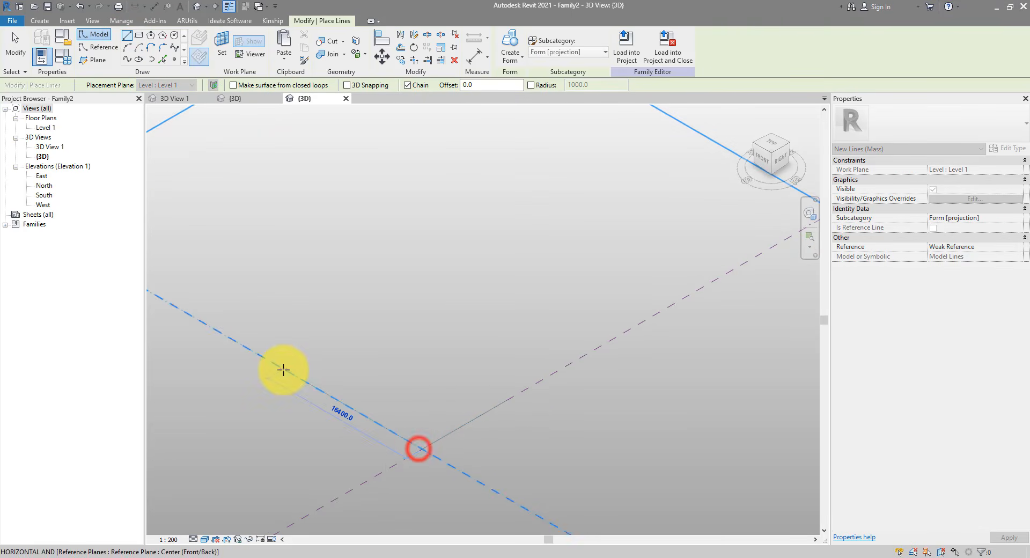
pyautogui.write('15m')
pyautogui.press('Return')
pyautogui.keyDown('shift'); pyautogui.moveTo(301, 338); pyautogui.dragTo(361, 274, button='middle'); pyautogui.keyUp('shift')
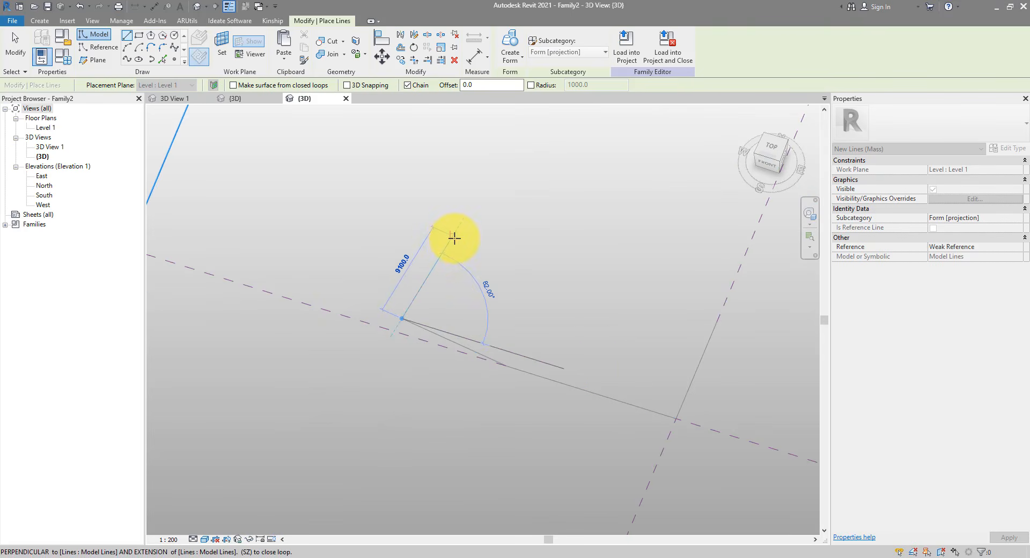
# - Complete the closed building outline with a line about 9.1 m long from the angled segment's end and a closing line to the 10 m line's endpoint
pyautogui.click(454, 239)
pyautogui.click(720, 316)
pyautogui.press('Escape')
pyautogui.press('Escape')
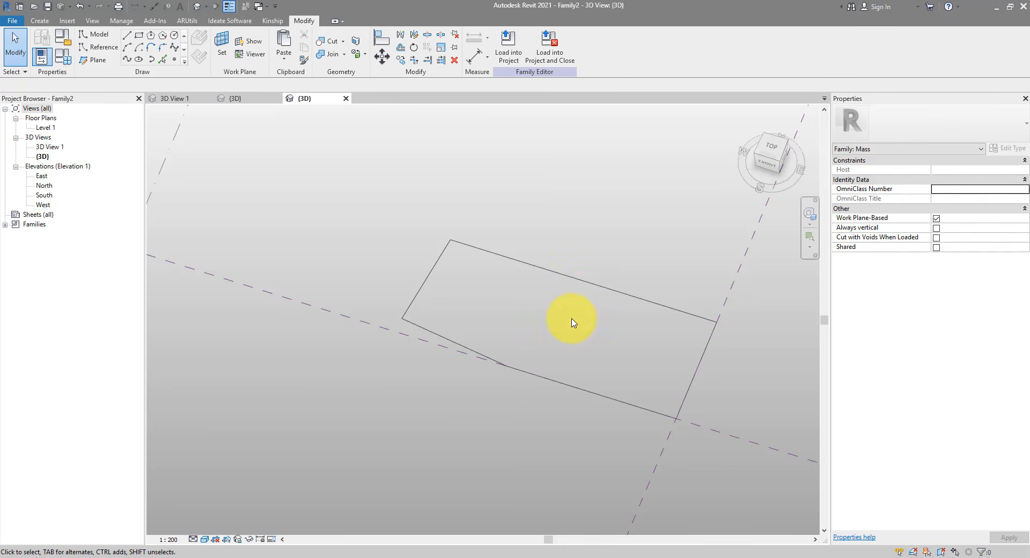
# - Create a solid form from the closed chain of model lines and set its height to 10000
pyautogui.keyDown('shift'); pyautogui.moveTo(574, 315); pyautogui.dragTo(527, 366, button='middle'); pyautogui.keyUp('shift')
pyautogui.press('Tab')
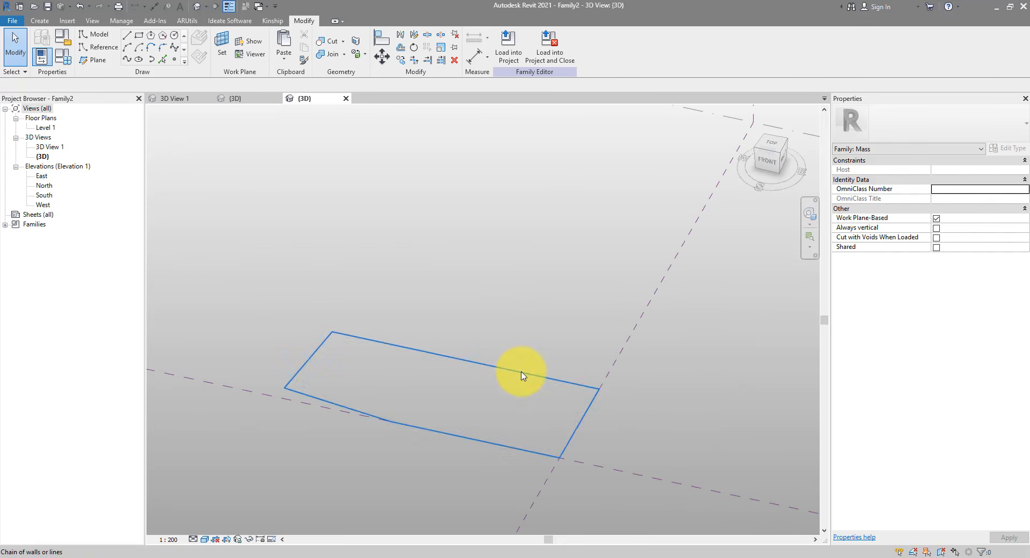
pyautogui.click(520, 371)
pyautogui.moveTo(545, 310); pyautogui.dragTo(498, 292, button='middle')
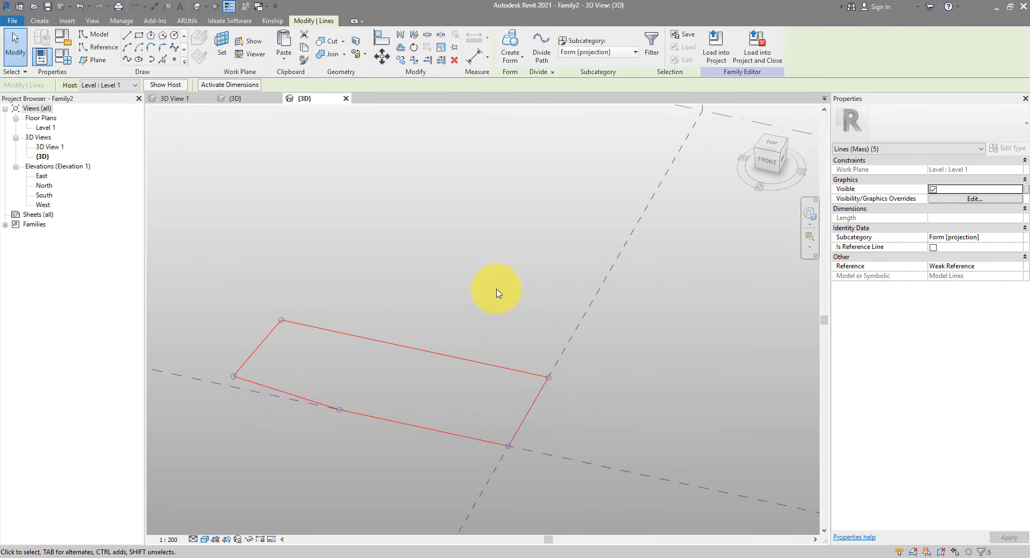
pyautogui.click(511, 40)
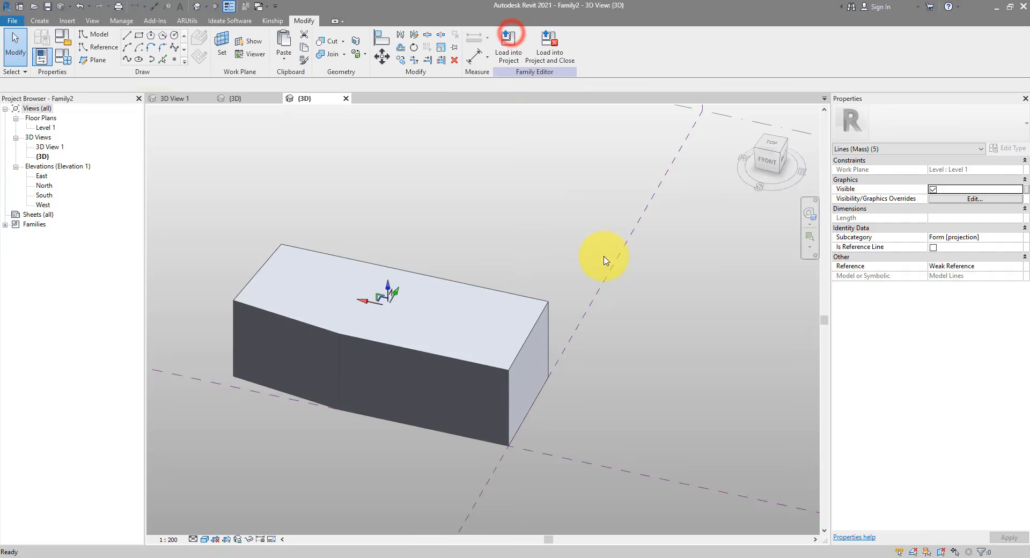
pyautogui.click(575, 346)
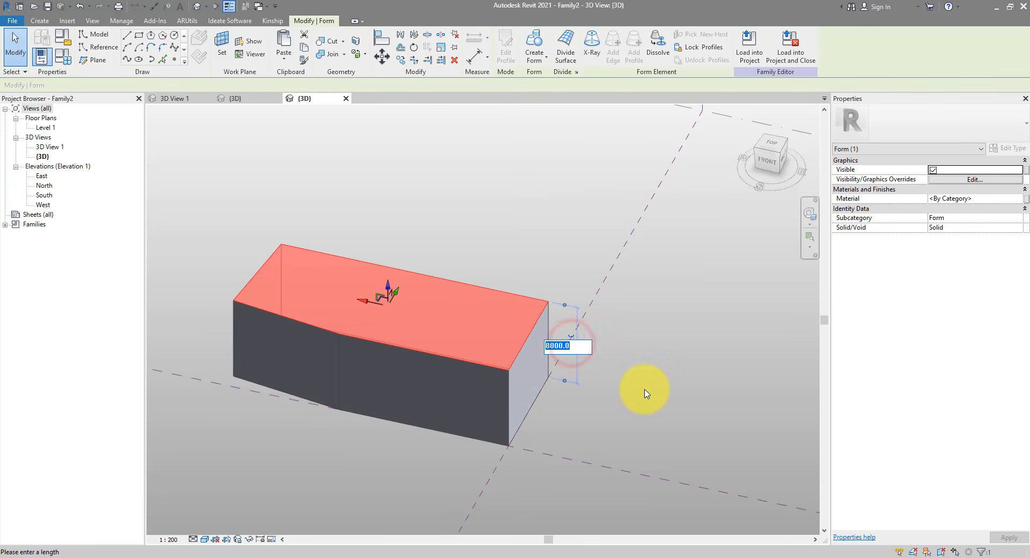
pyautogui.write('10000')
pyautogui.press('Return')
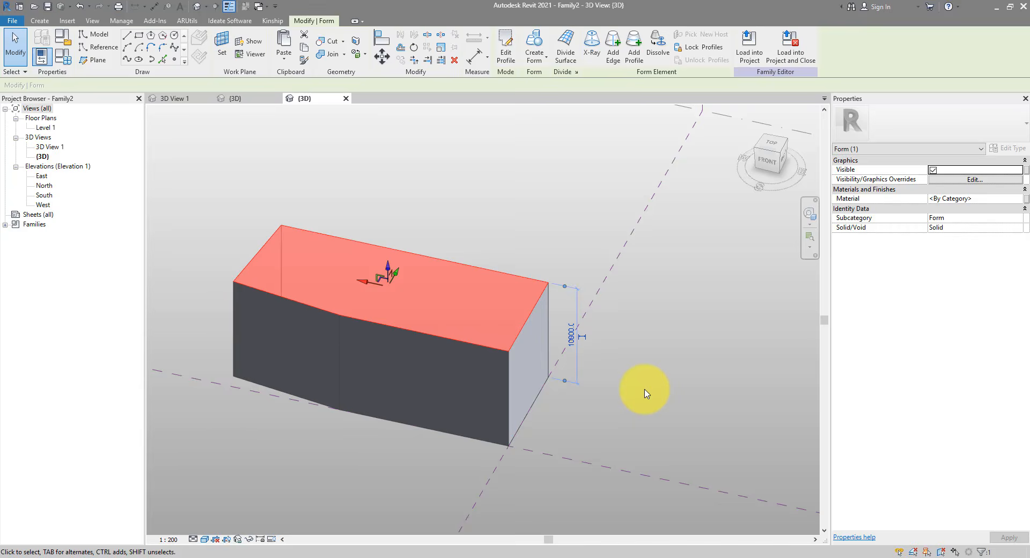
pyautogui.click(646, 387)
# - Divide the mass's right end face and both front faces into surface grids and assign them the Rhomboid pattern
pyautogui.keyDown('shift'); pyautogui.moveTo(646, 387); pyautogui.dragTo(594, 345, button='middle'); pyautogui.keyUp('shift')
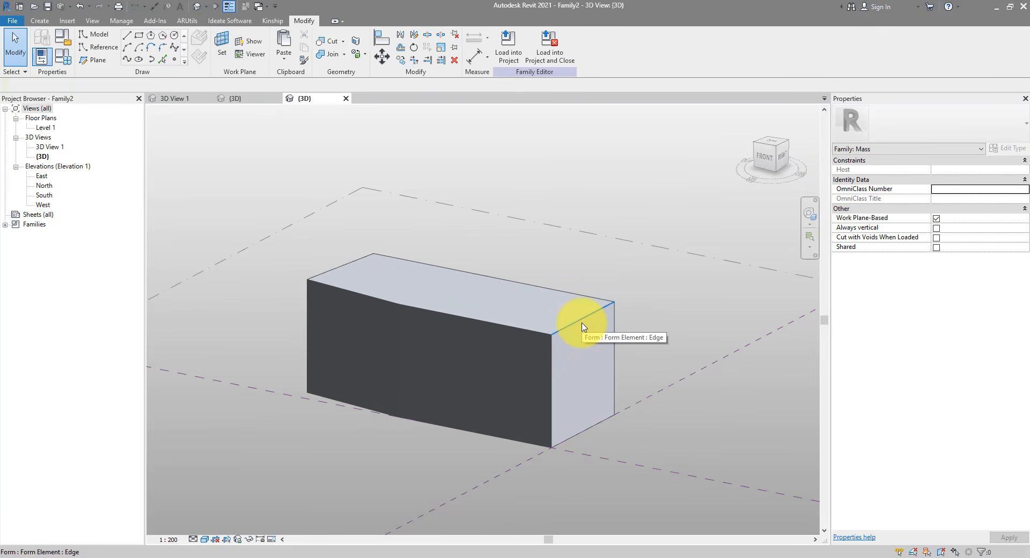
pyautogui.press('Tab')
pyautogui.press('Tab')
pyautogui.click(582, 325)
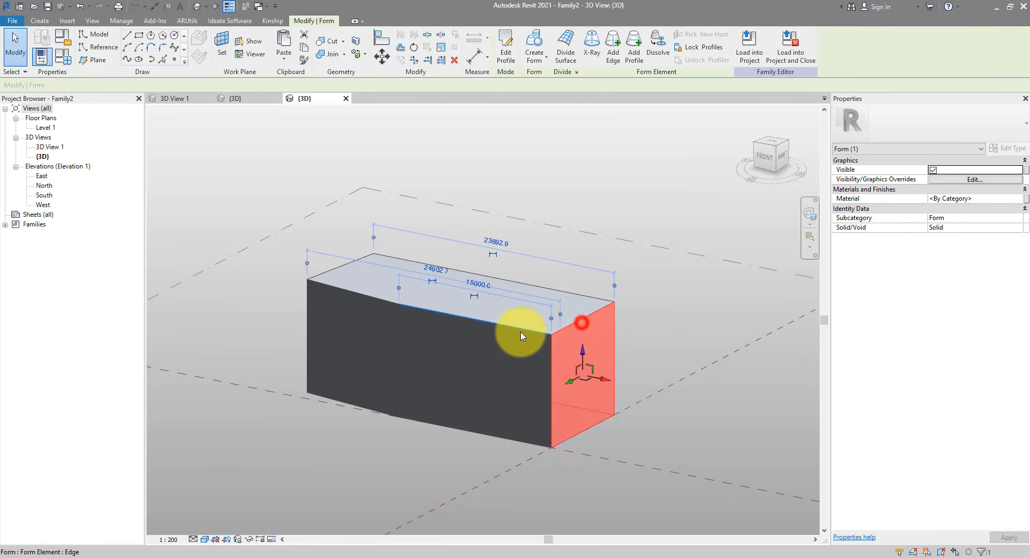
pyautogui.keyDown('ctrl'); pyautogui.click(521, 327); pyautogui.keyUp('ctrl')
pyautogui.keyDown('ctrl'); pyautogui.click(370, 298); pyautogui.keyUp('ctrl')
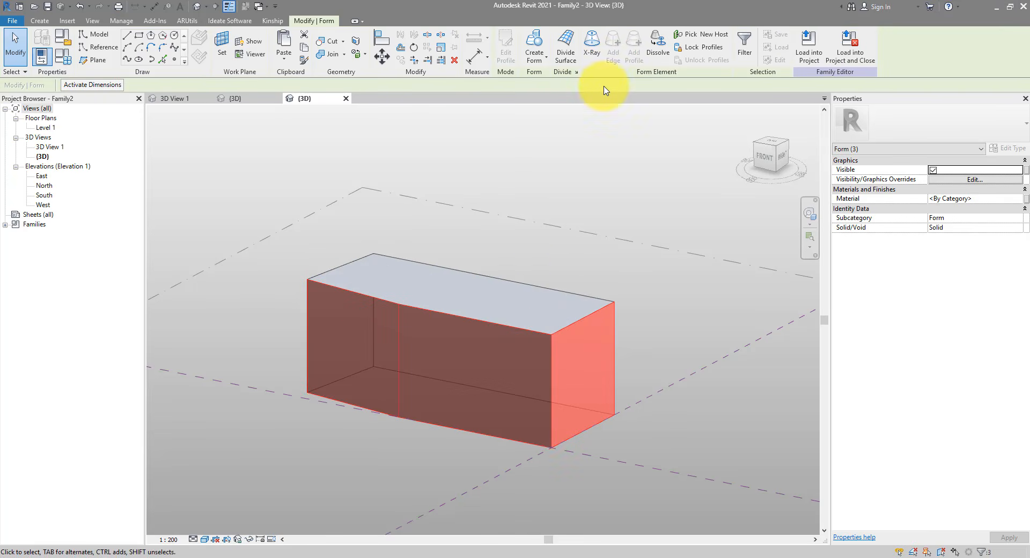
pyautogui.click(571, 54)
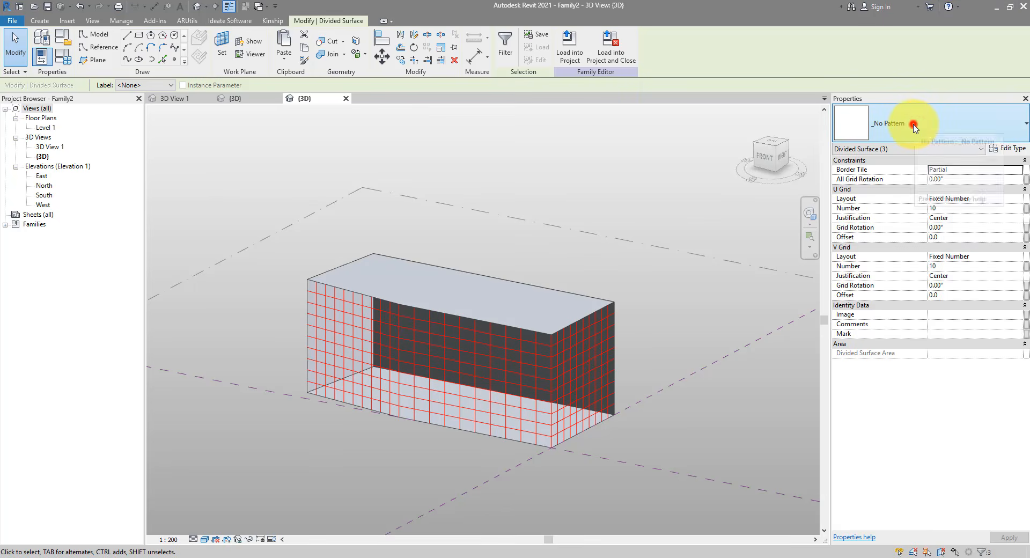
pyautogui.click(914, 127)
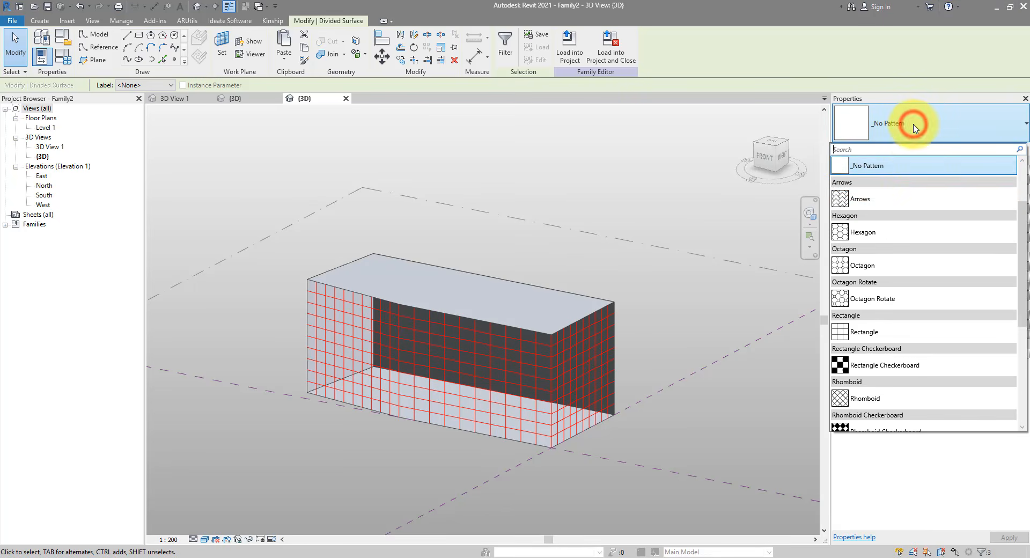
pyautogui.click(862, 397)
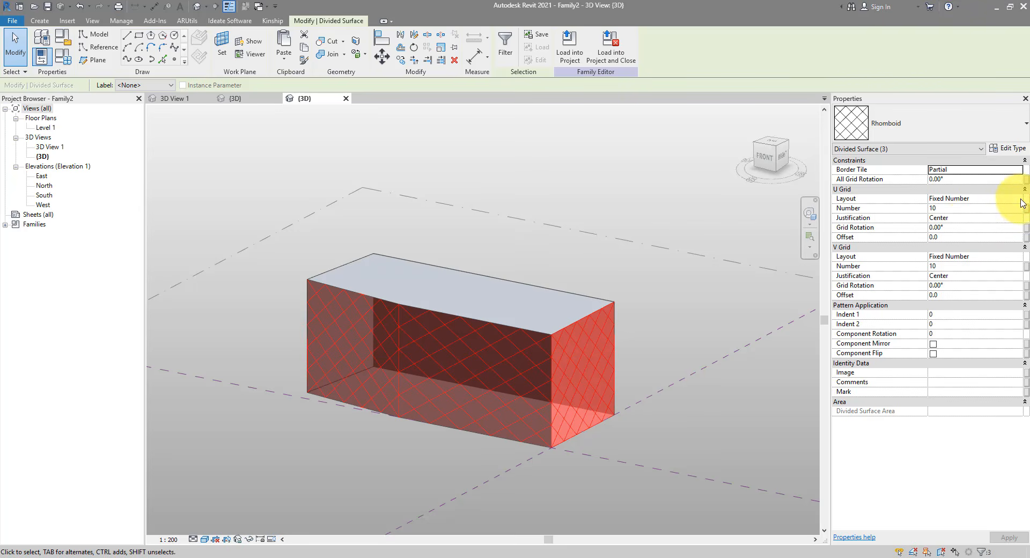
# - Set the divided surfaces' U grid to Maximum Spacing of 500 and the V grid to Maximum Spacing of 750
pyautogui.click(1018, 198)
pyautogui.click(961, 233)
pyautogui.click(970, 207)
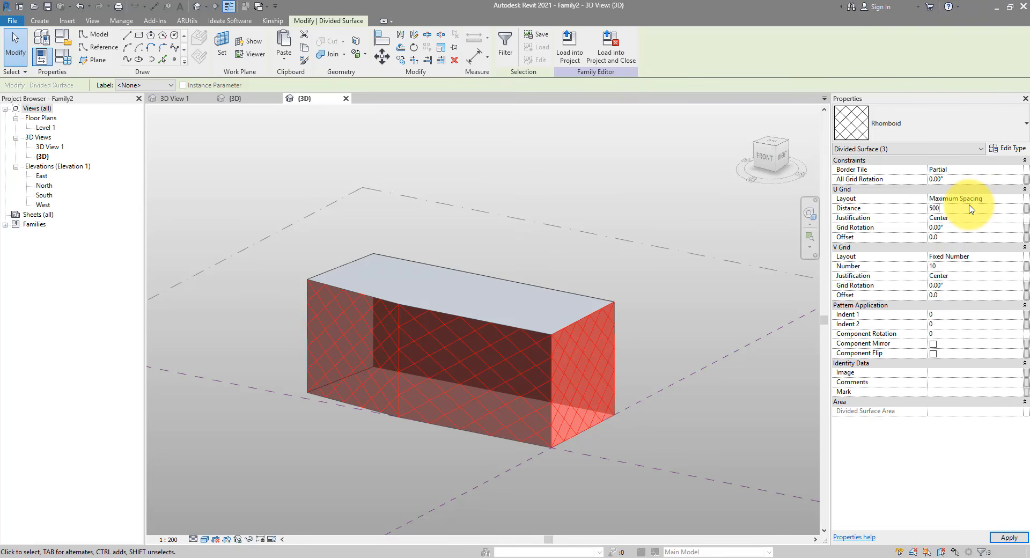
pyautogui.click(1018, 260)
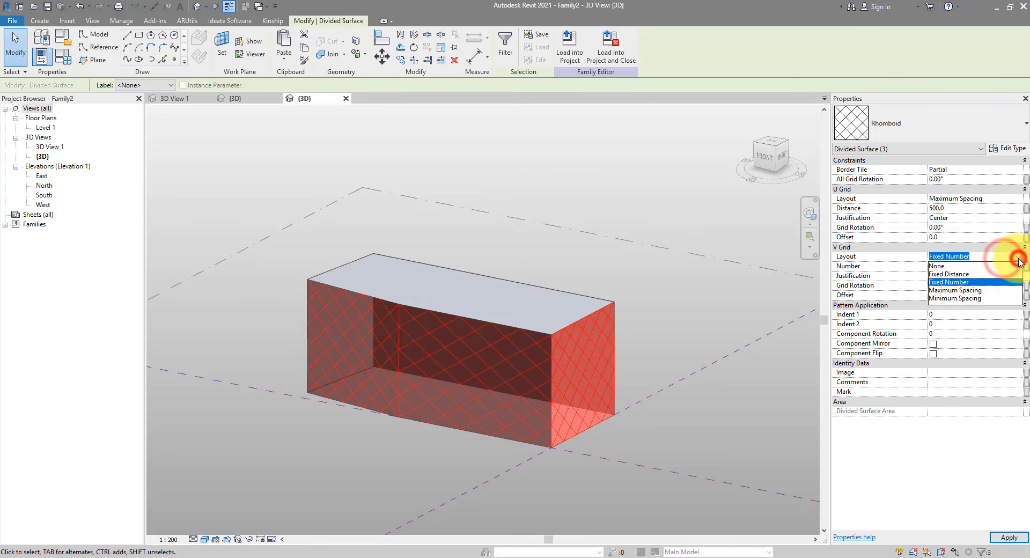
pyautogui.click(947, 290)
pyautogui.click(960, 267)
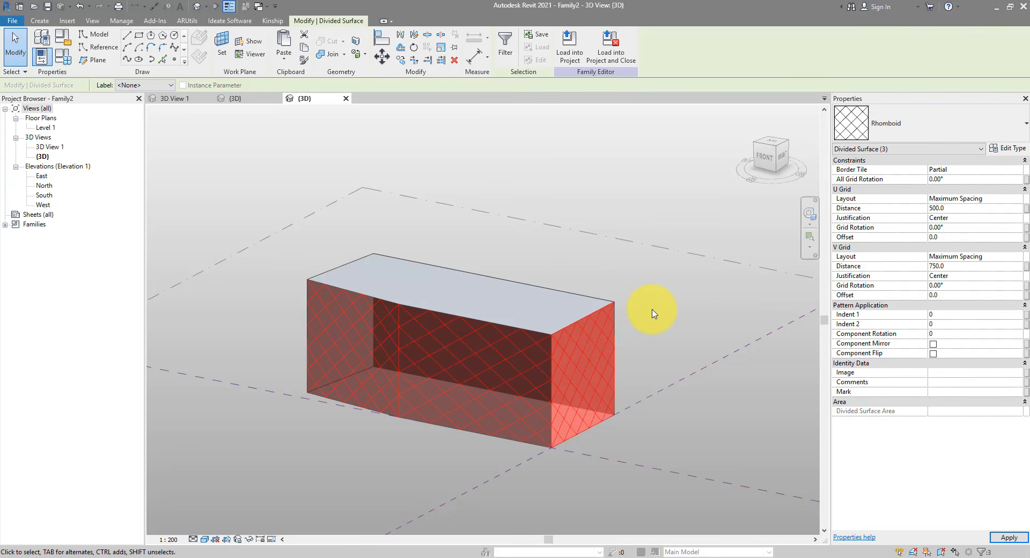
pyautogui.keyDown('shift'); pyautogui.moveTo(645, 356); pyautogui.dragTo(637, 386, button='middle'); pyautogui.keyUp('shift')
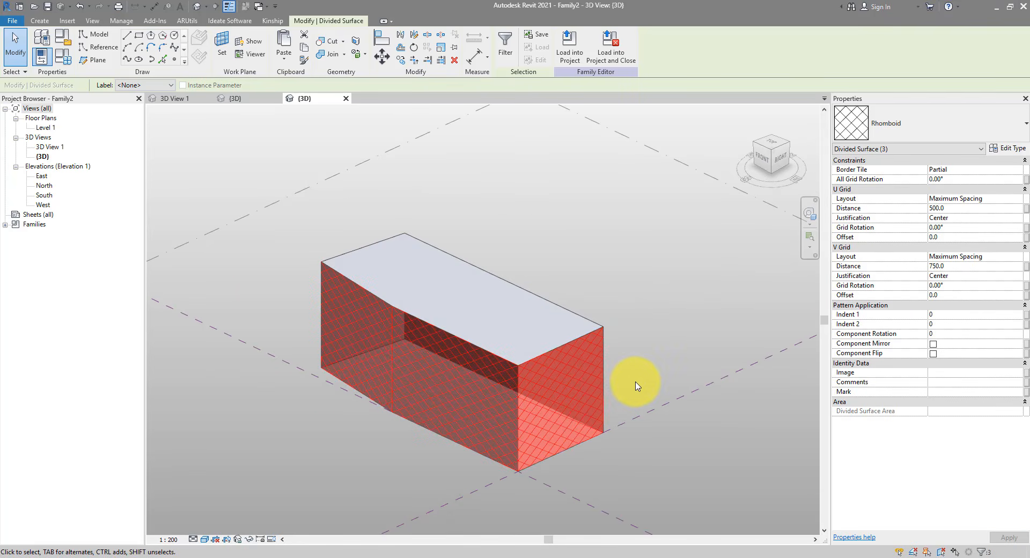
# - Load the Panel_3 curtain panel family into the Family2 conceptual mass
pyautogui.click(247, 102)
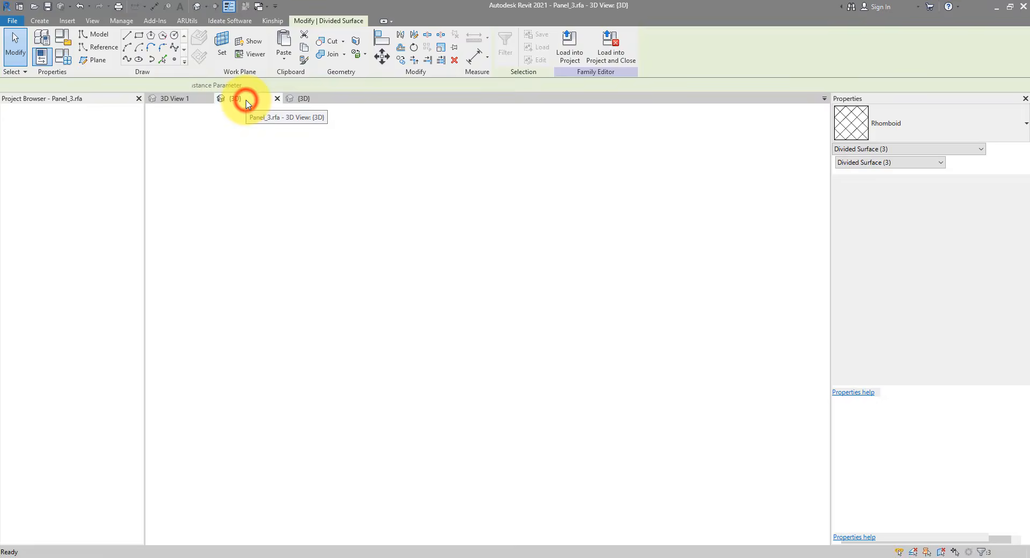
pyautogui.click(507, 46)
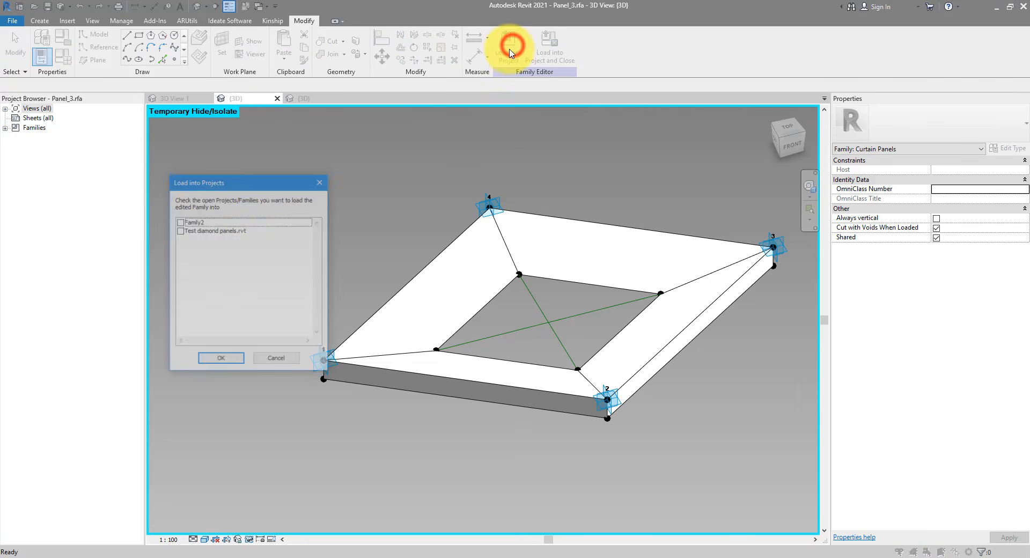
pyautogui.click(191, 224)
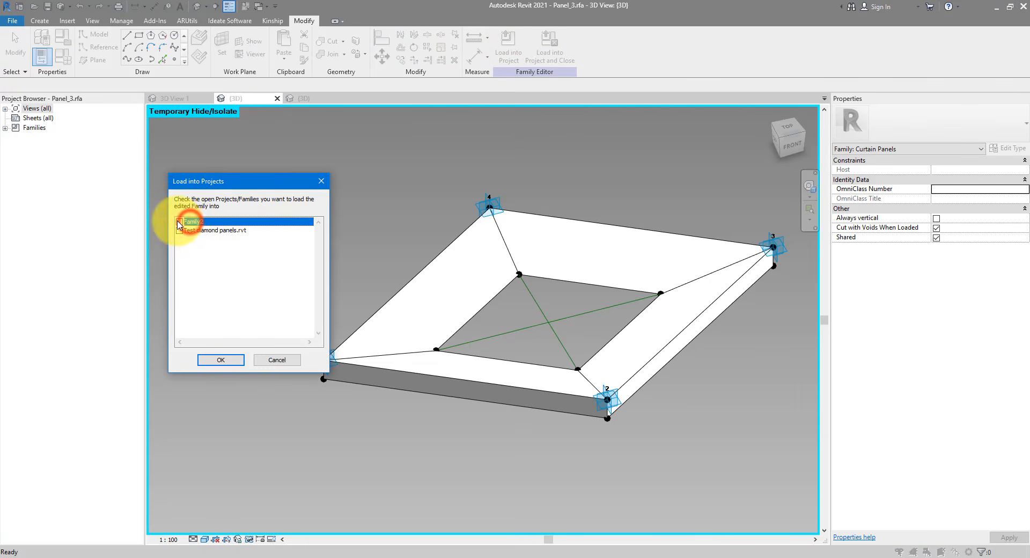
pyautogui.click(214, 360)
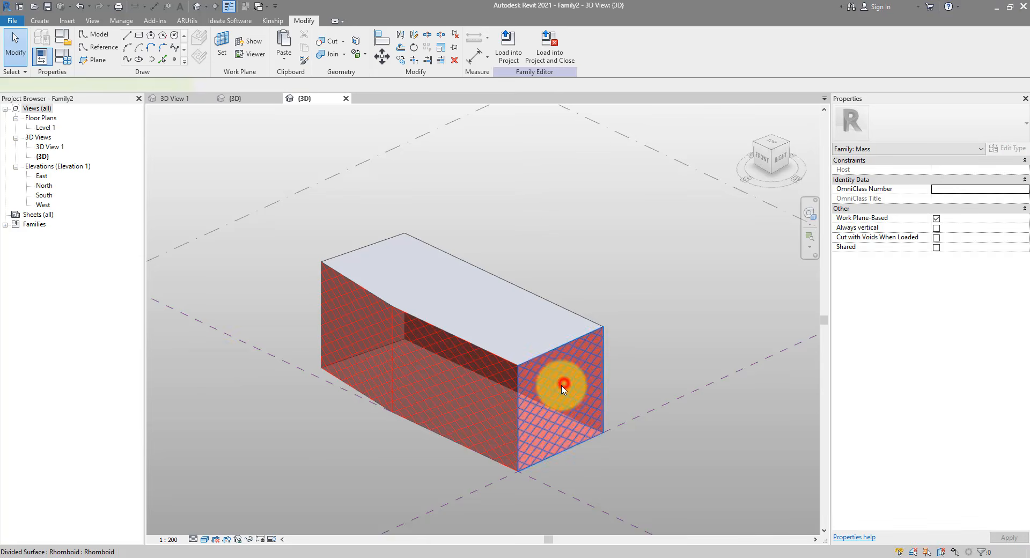
# - Apply the Panel_3 rhomboid component to all three divided surfaces of the mass
pyautogui.click(478, 384)
pyautogui.keyDown('ctrl'); pyautogui.click(358, 336); pyautogui.keyUp('ctrl')
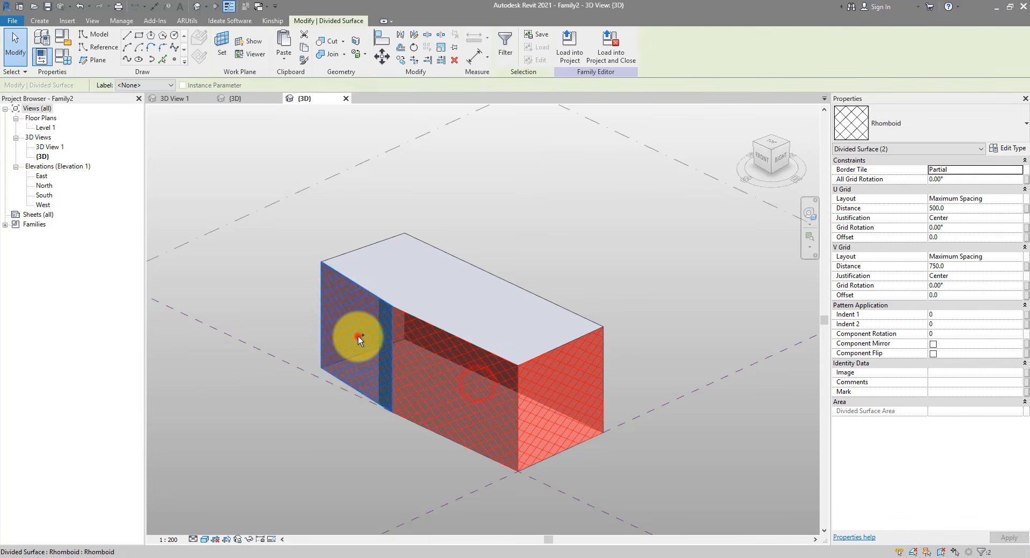
pyautogui.keyDown('ctrl'); pyautogui.click(552, 310); pyautogui.keyUp('ctrl')
pyautogui.keyDown('shift'); pyautogui.moveTo(552, 311); pyautogui.dragTo(598, 312, button='middle'); pyautogui.keyUp('shift')
pyautogui.click(916, 123)
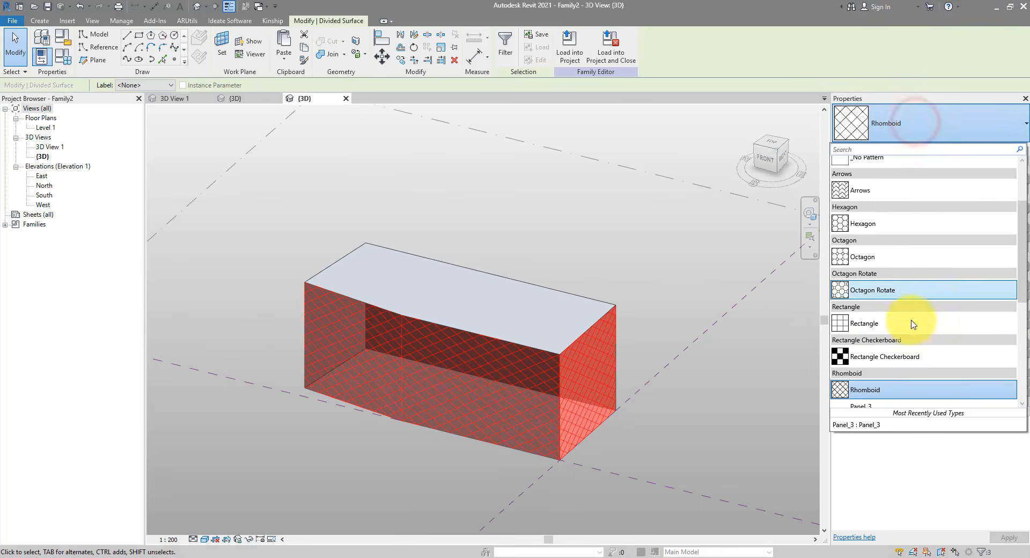
pyautogui.scroll(-3, 909, 318)
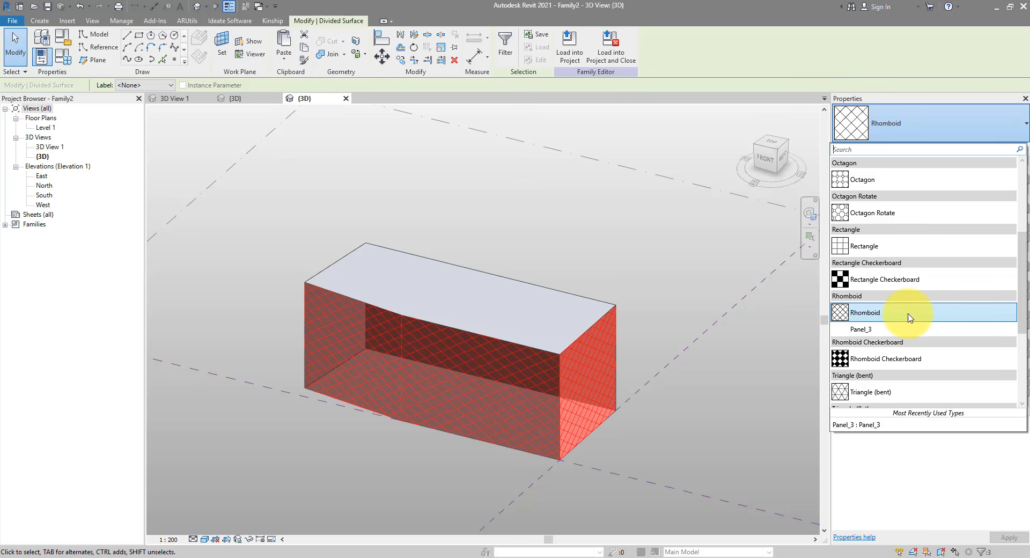
pyautogui.click(883, 329)
pyautogui.click(673, 403)
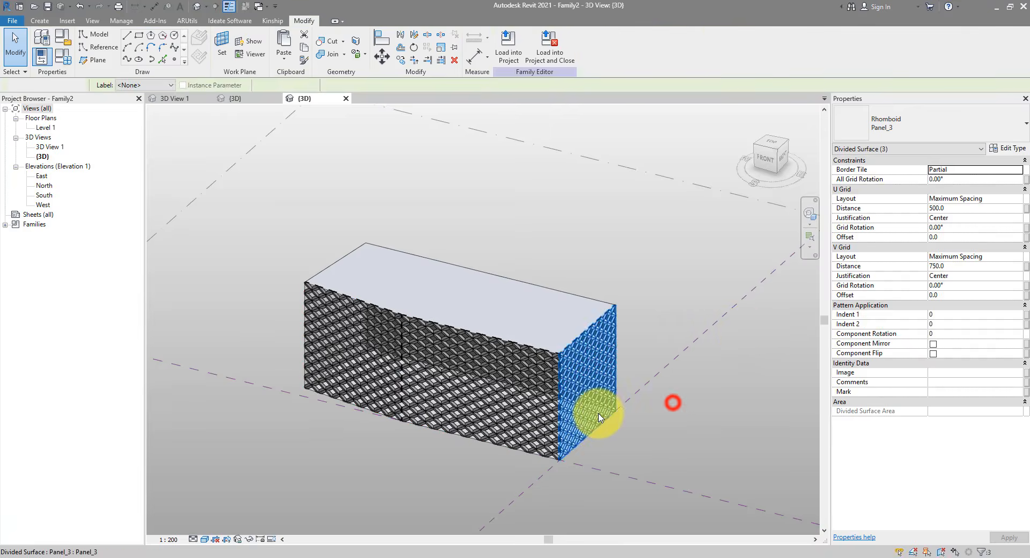
# - Examine the panels along the mass edges, read the Autodesk article about custom patterns overhanging divided surfaces in the browser, and return to Revit
pyautogui.scroll(5, 576, 466)
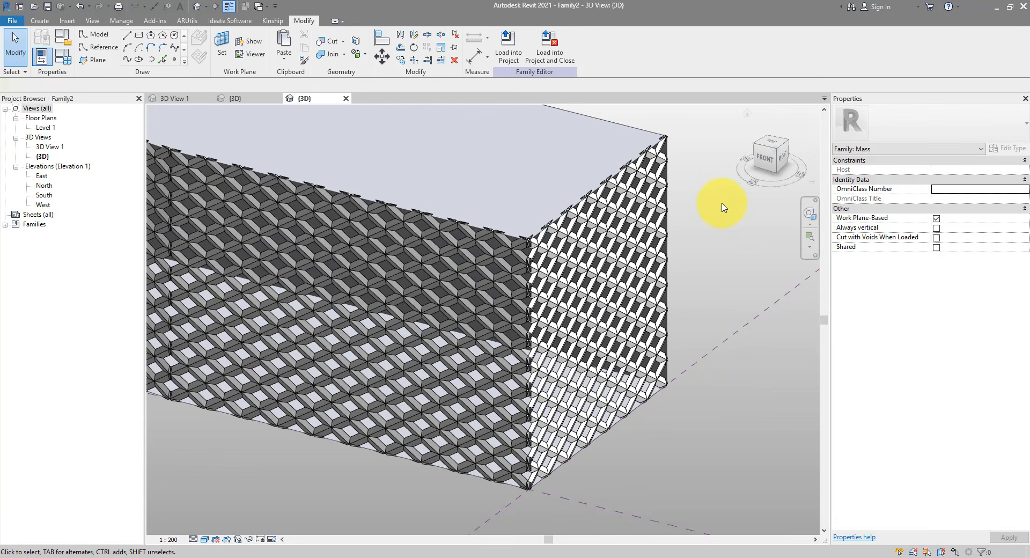
pyautogui.scroll(5, 577, 164)
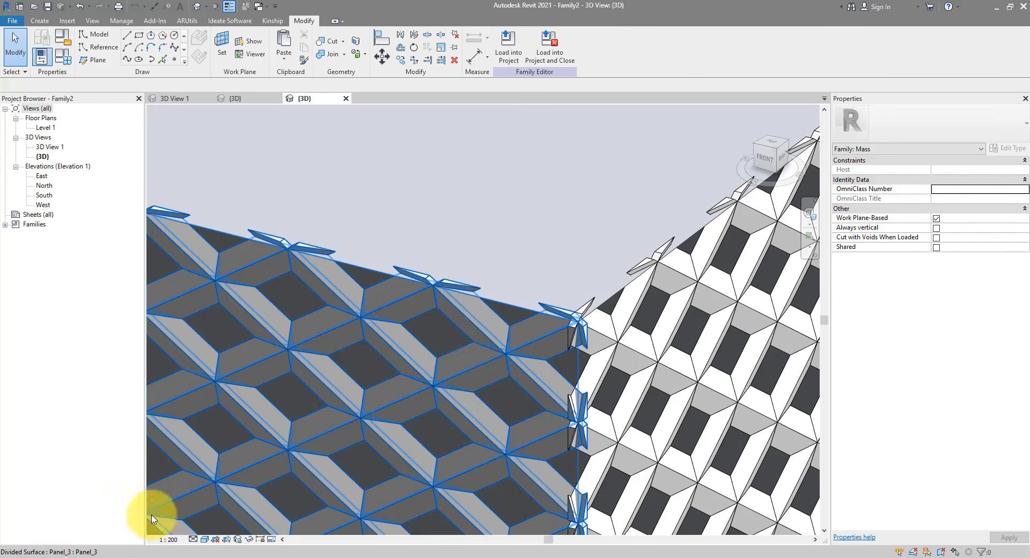
pyautogui.moveTo(95, 557)
pyautogui.click(171, 521)
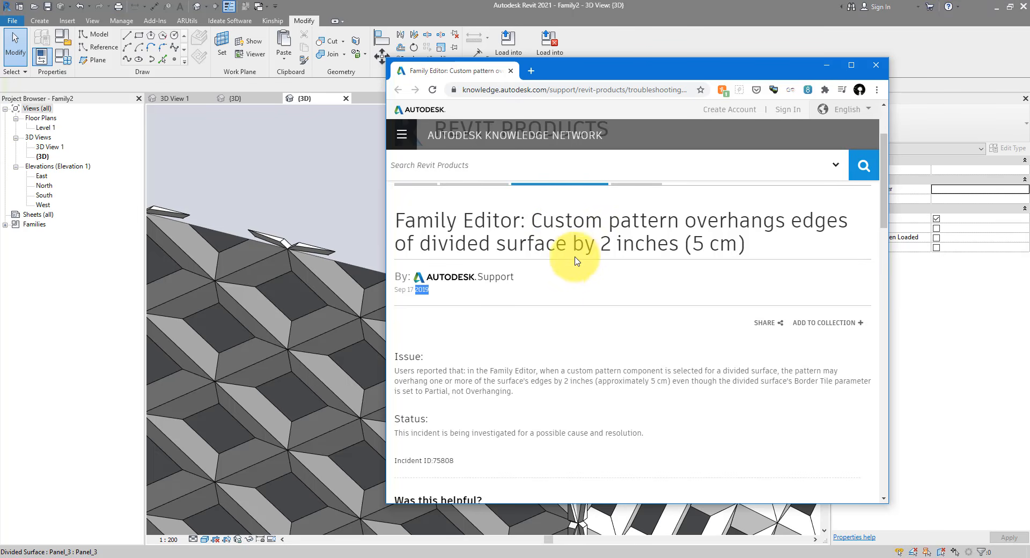
pyautogui.moveTo(420, 246); pyautogui.dragTo(561, 249)
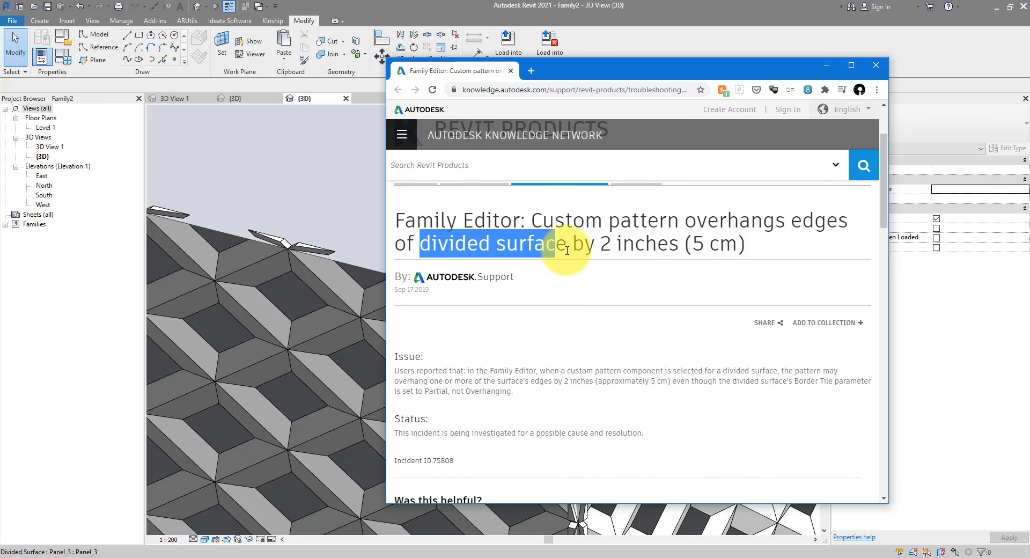
pyautogui.moveTo(601, 245); pyautogui.dragTo(683, 246)
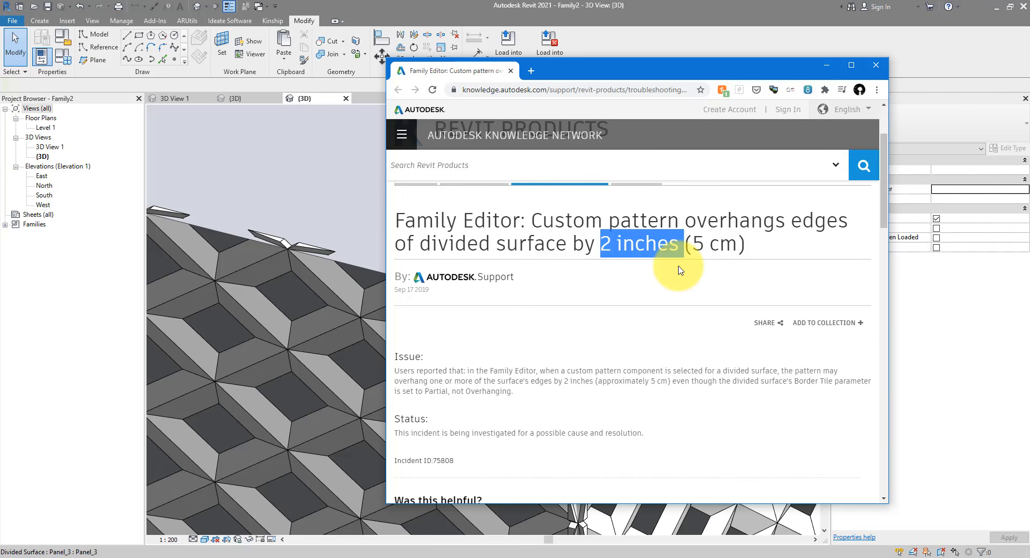
pyautogui.click(692, 11)
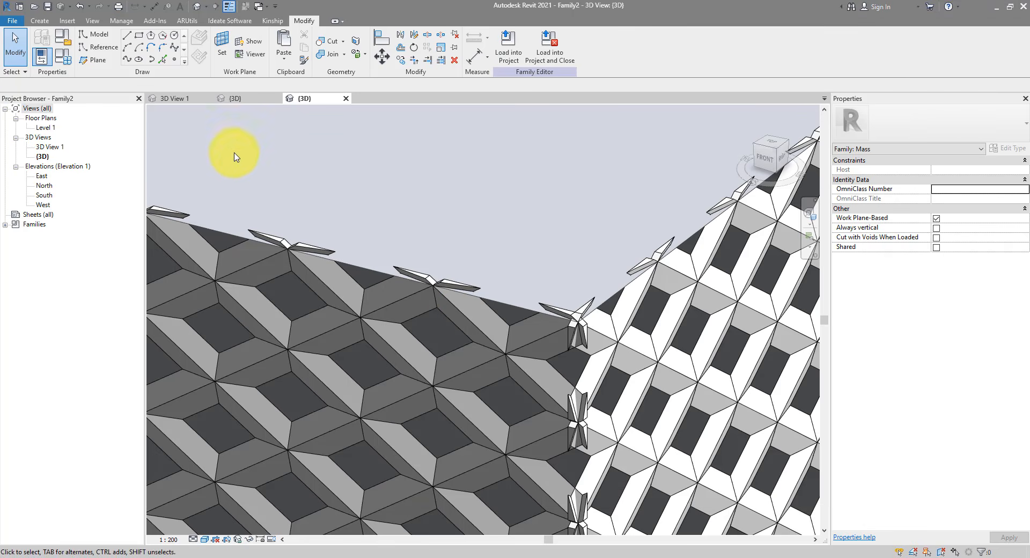
# - In the Panel_3 family's top view, link the upper-left segment's visibility to a new instance parameter named TopLeft
pyautogui.click(242, 102)
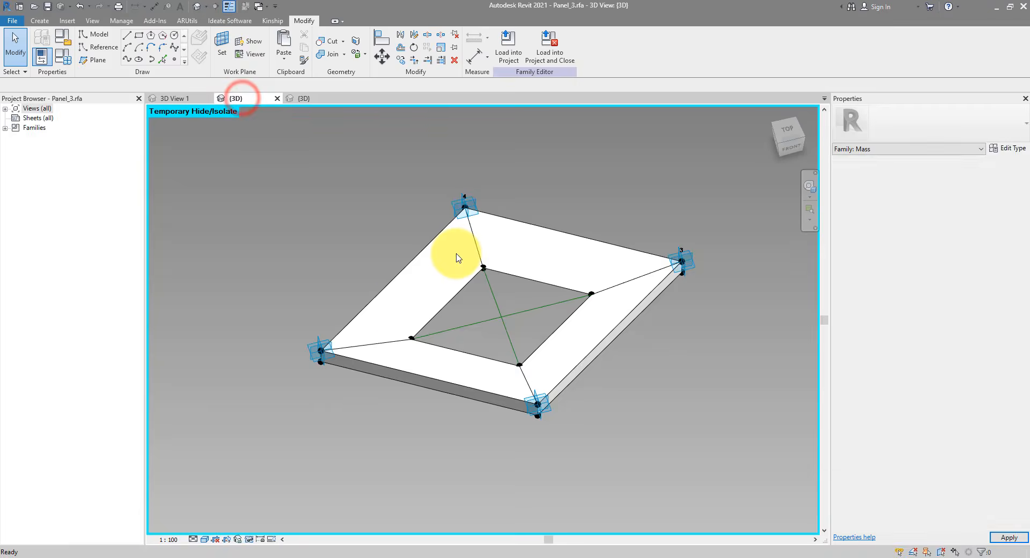
pyautogui.click(787, 130)
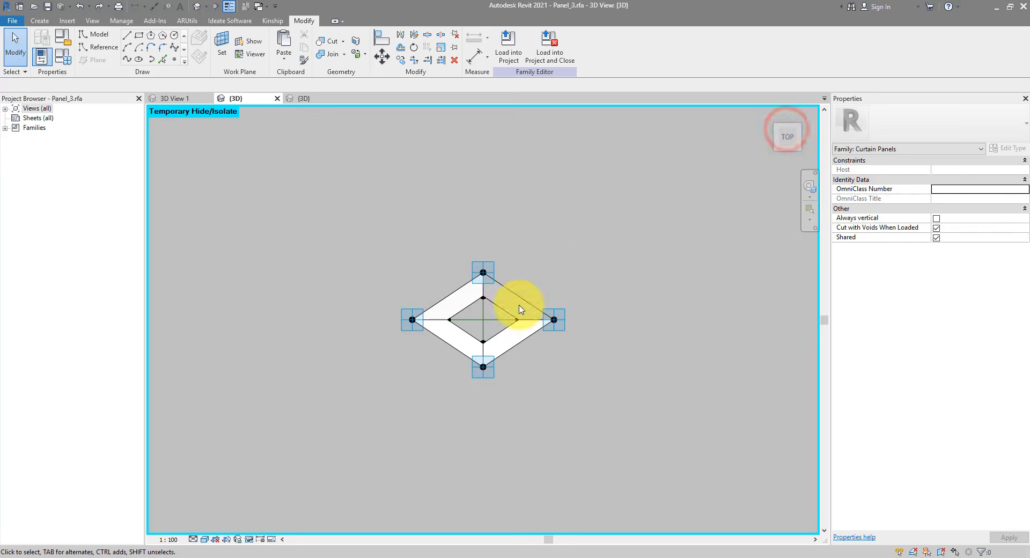
pyautogui.scroll(5, 519, 305)
pyautogui.moveTo(500, 314); pyautogui.dragTo(753, 225, button='middle')
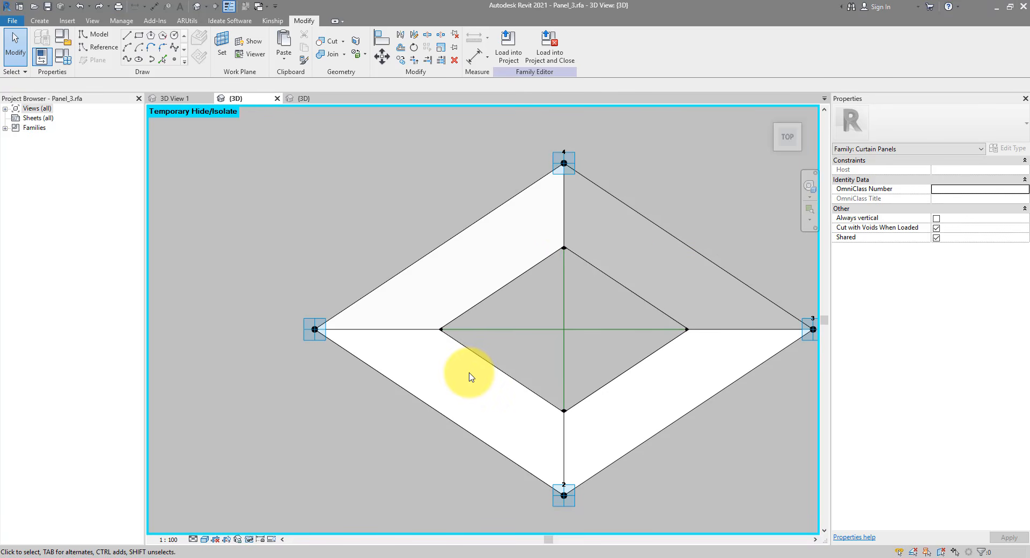
pyautogui.click(540, 264)
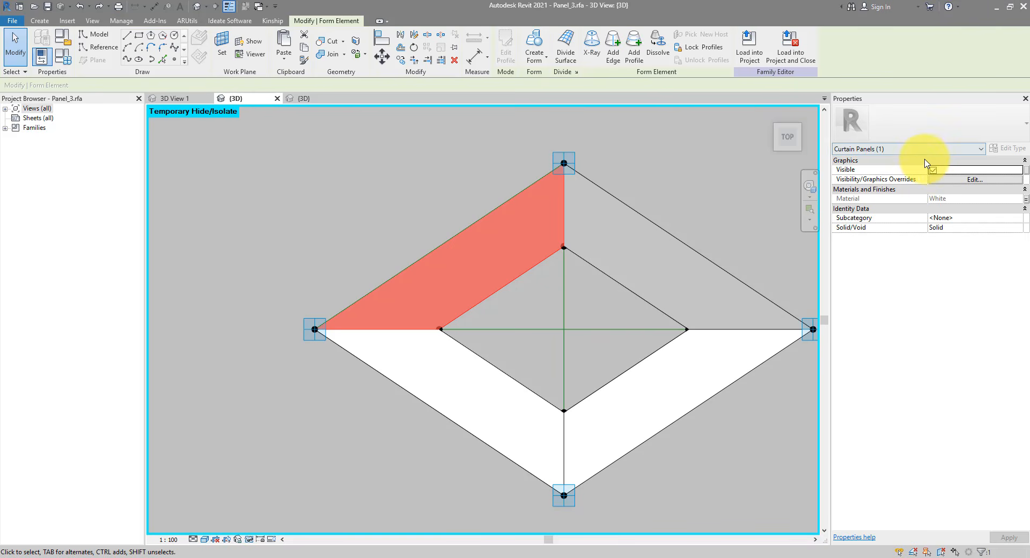
pyautogui.click(1028, 171)
pyautogui.moveTo(672, 236); pyautogui.dragTo(715, 216)
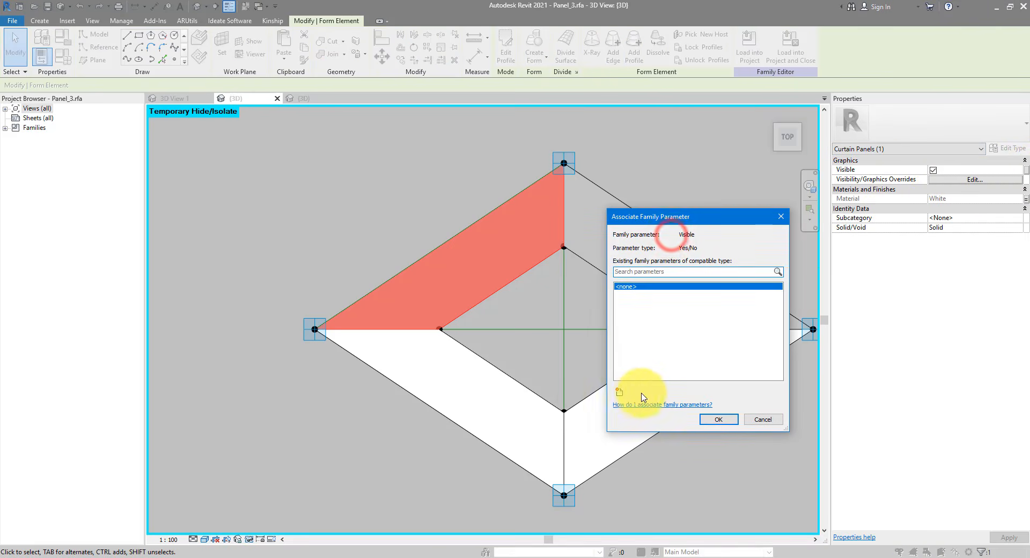
pyautogui.click(619, 392)
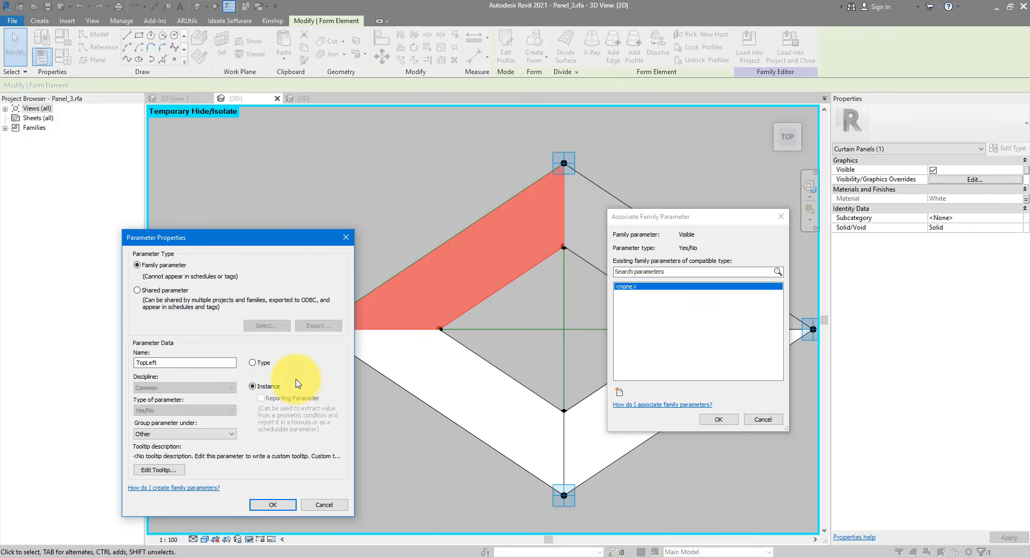
pyautogui.click(274, 505)
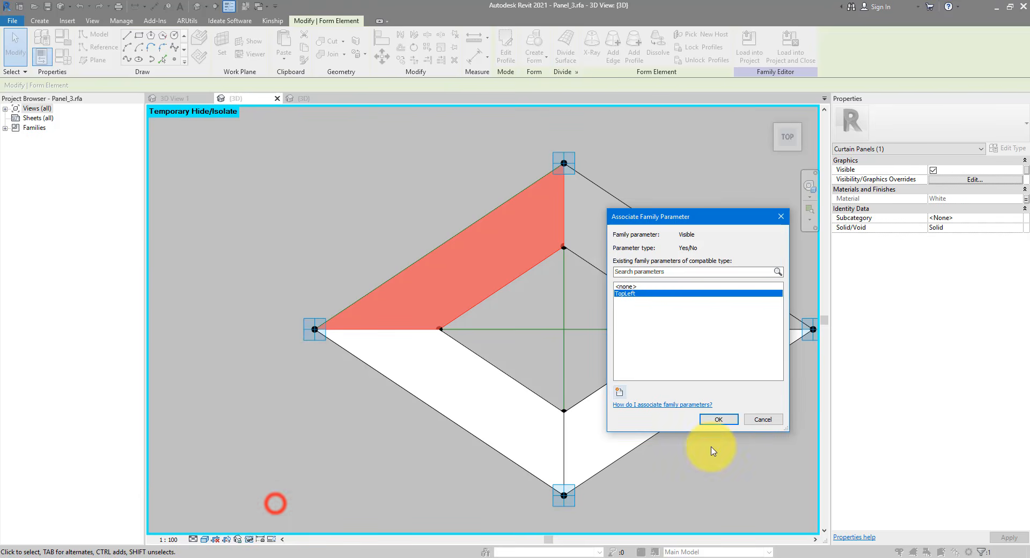
pyautogui.click(719, 419)
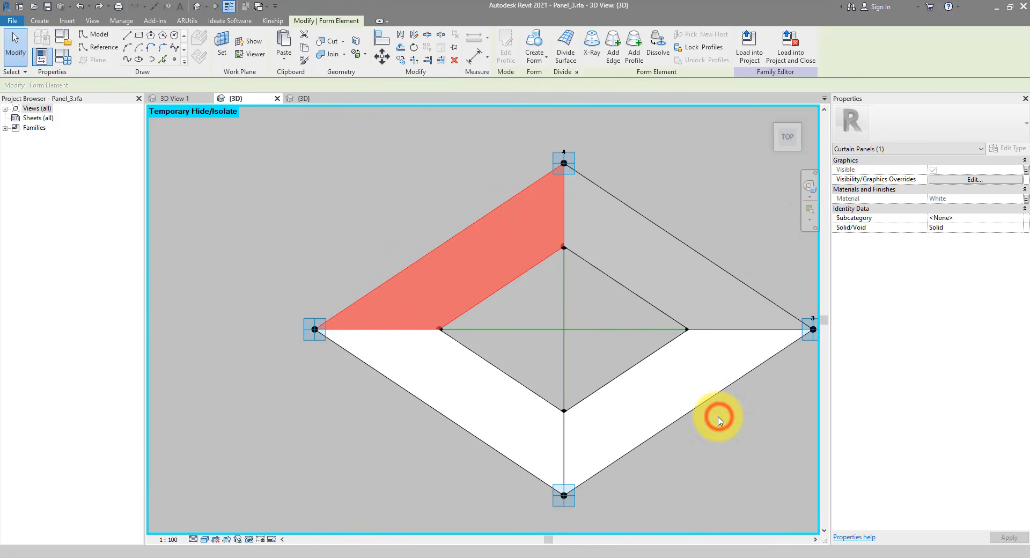
# - Link the visibility of the upper-right frame segment to a new instance parameter named TopRight
pyautogui.click(633, 293)
pyautogui.click(1026, 170)
pyautogui.click(619, 391)
pyautogui.write('TopRight')
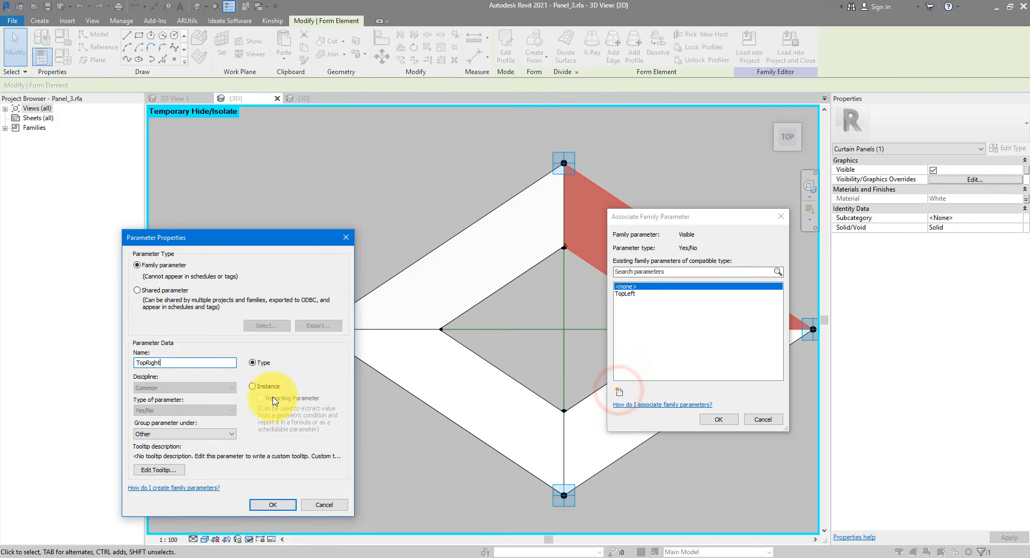
pyautogui.click(272, 505)
pyautogui.click(719, 419)
# - Link the visibility of the lower-right frame segment to a new instance parameter named BottomRight
pyautogui.click(646, 352)
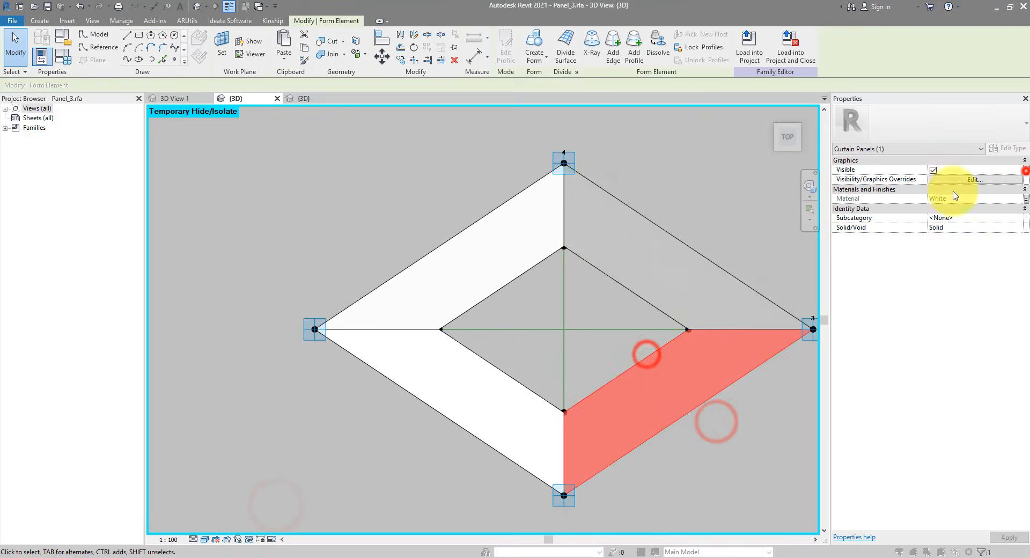
pyautogui.click(1026, 170)
pyautogui.click(619, 391)
pyautogui.write('BottomRight')
pyautogui.click(267, 386)
pyautogui.click(272, 504)
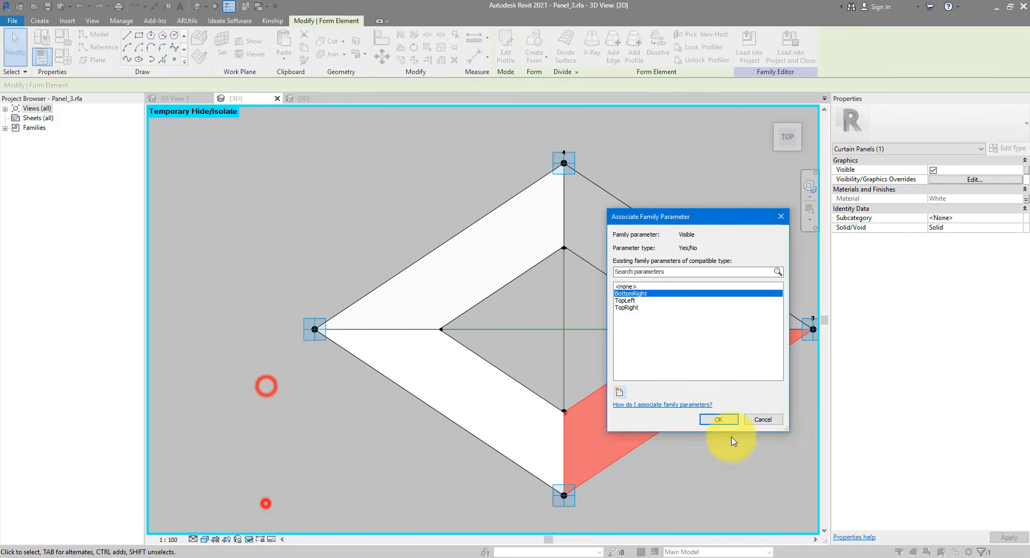
pyautogui.click(719, 419)
# - Link the visibility of the lower-left frame segment to a new instance parameter named BottomLeft
pyautogui.click(502, 374)
pyautogui.click(1026, 170)
pyautogui.click(619, 392)
pyautogui.write('BottomLeft')
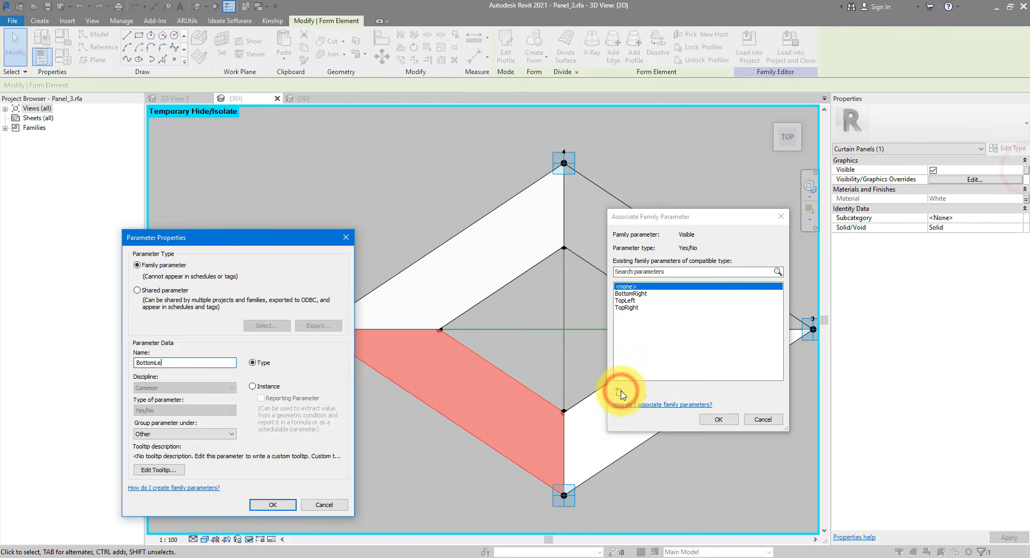
pyautogui.click(265, 390)
pyautogui.click(271, 505)
pyautogui.click(717, 421)
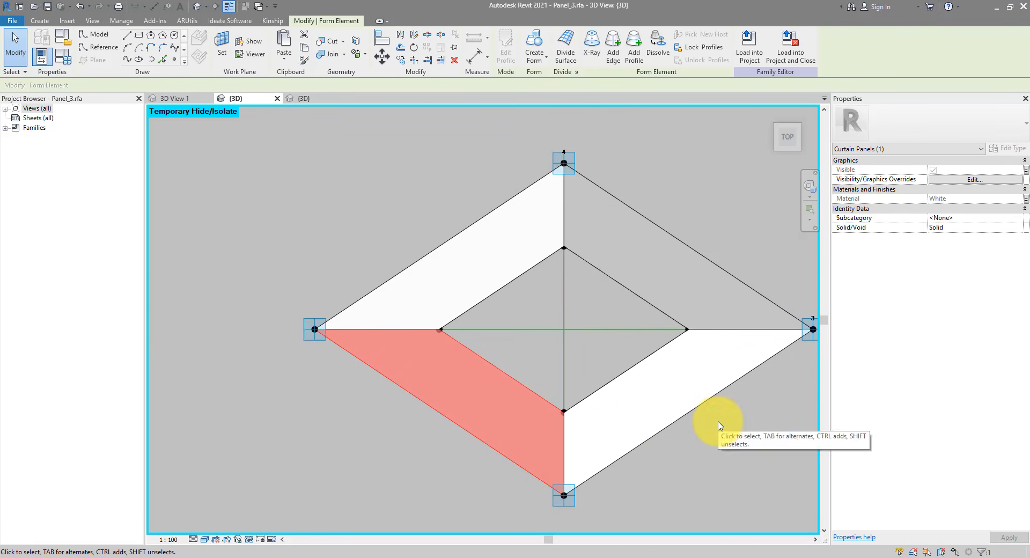
# - Review the BottomLeft, BottomRight, TopLeft and TopRight visibility parameters in the family types
pyautogui.scroll(-1, 628, 247)
pyautogui.moveTo(628, 247); pyautogui.dragTo(673, 311, button='middle')
pyautogui.click(673, 224)
pyautogui.click(64, 58)
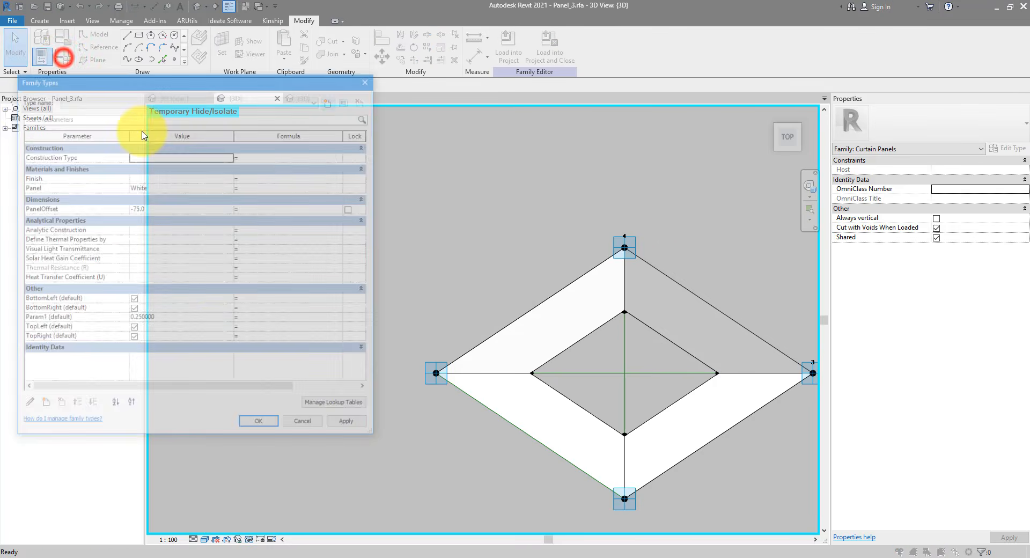
pyautogui.click(110, 299)
pyautogui.click(97, 310)
pyautogui.click(89, 328)
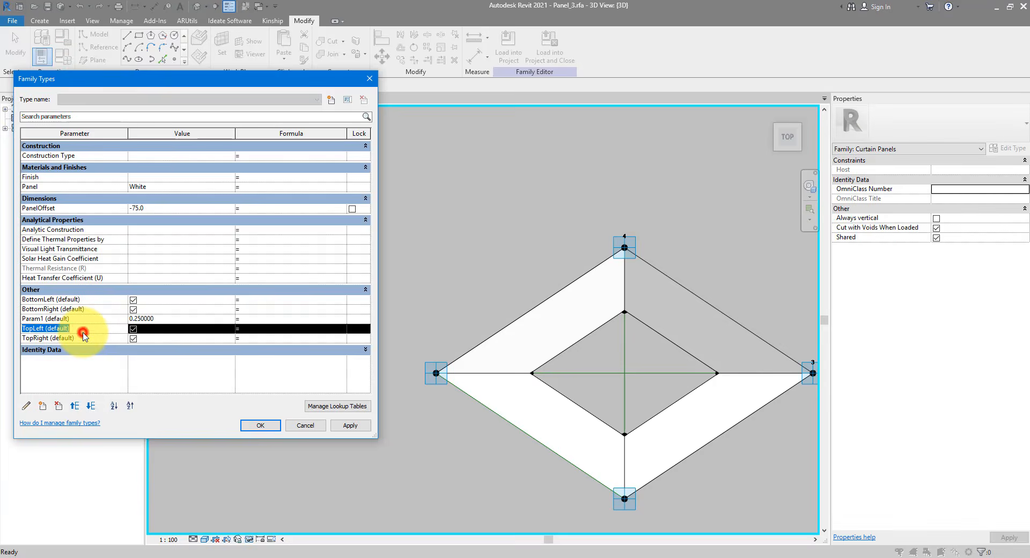
pyautogui.click(83, 338)
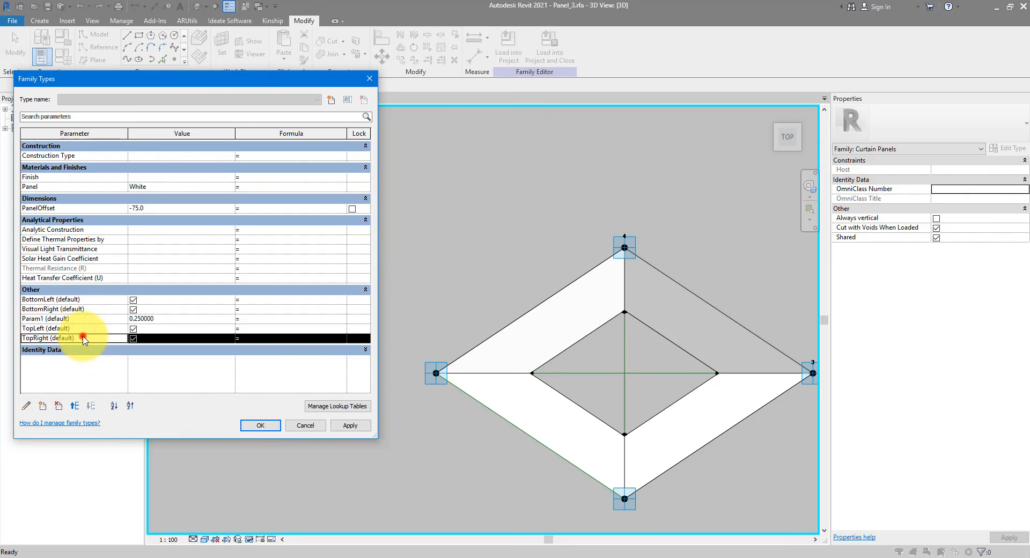
pyautogui.click(261, 425)
pyautogui.click(440, 215)
# - Reload the Panel_3 family into Family2, overwriting the existing version
pyautogui.click(508, 47)
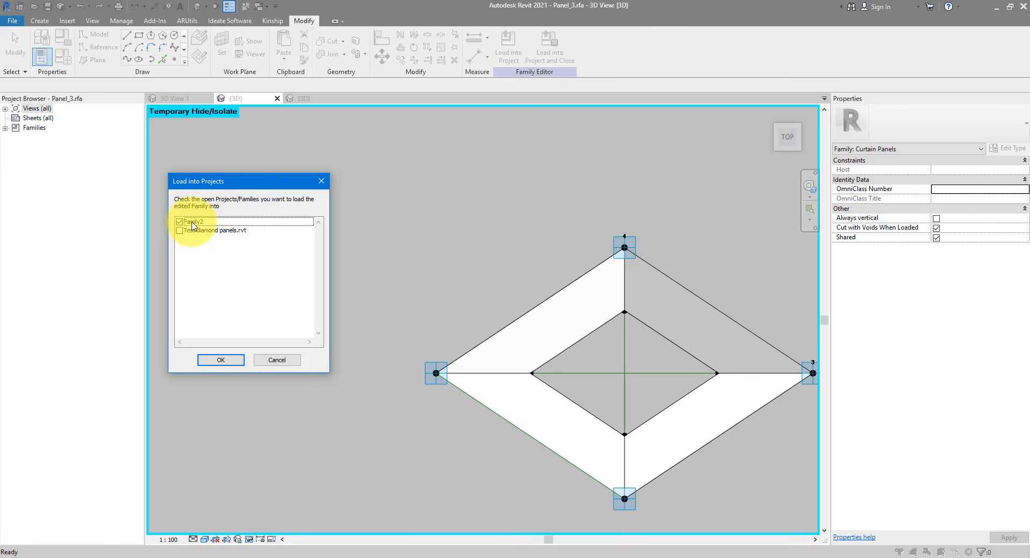
pyautogui.click(221, 360)
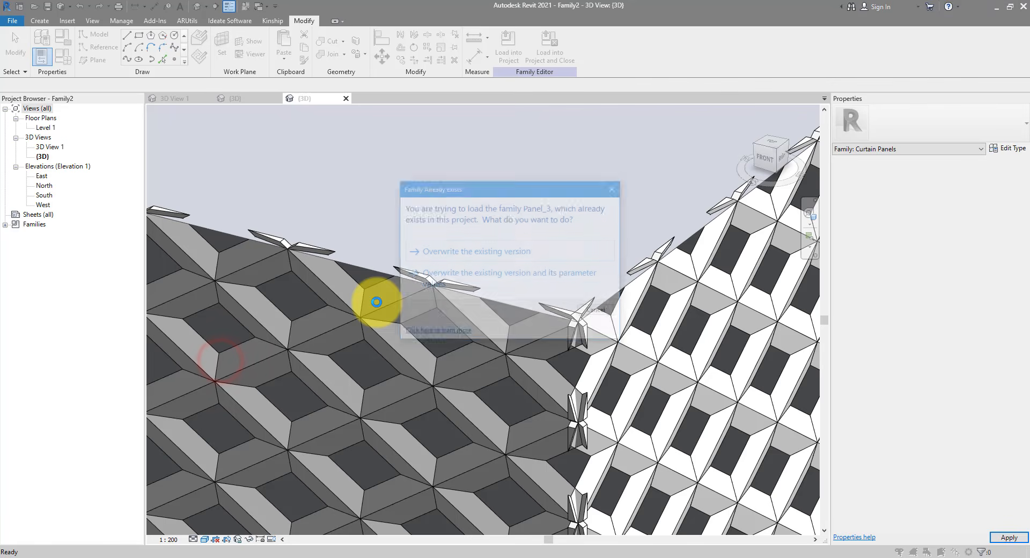
pyautogui.click(477, 251)
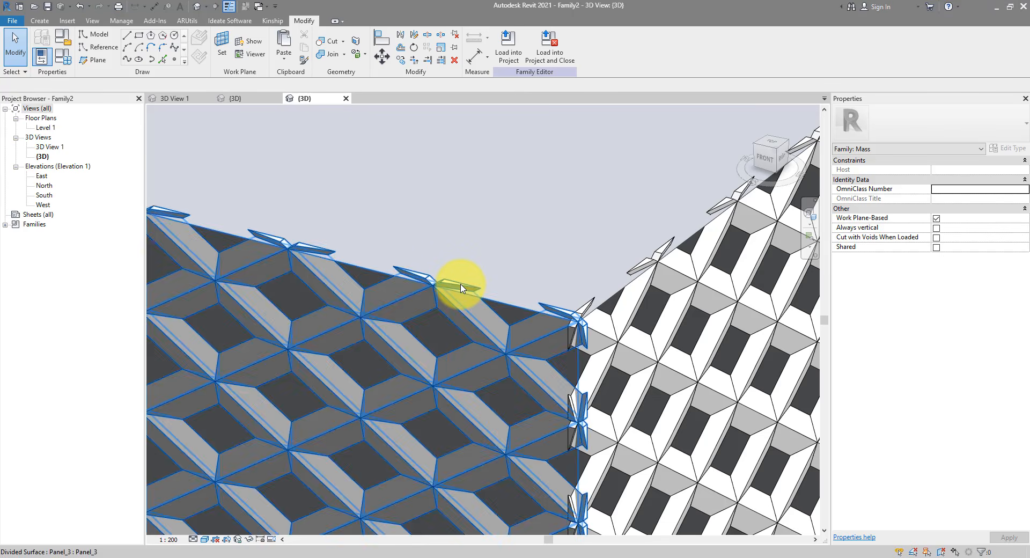
# - Turn off TopLeft and TopRight for the top-edge panel beside the mass corner
pyautogui.click(460, 286)
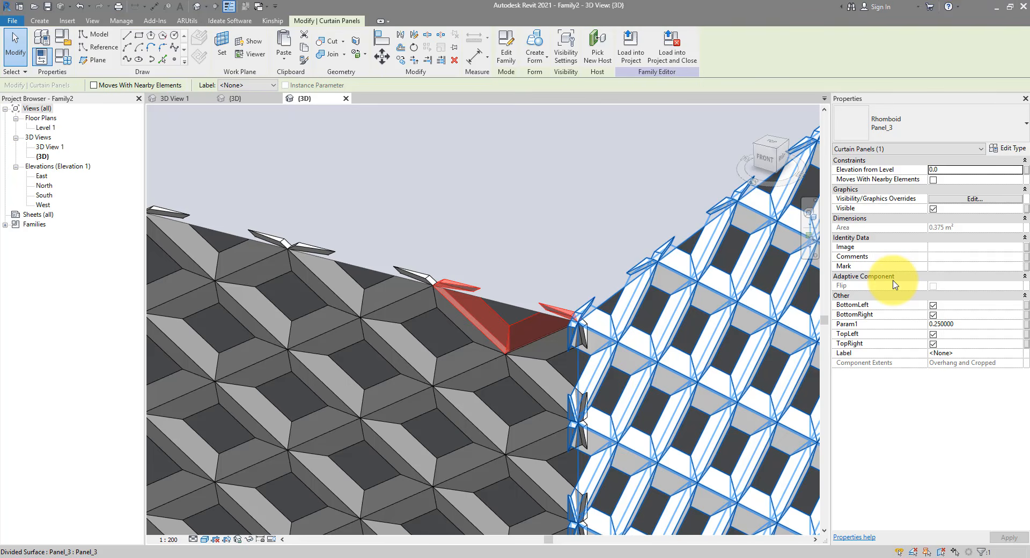
pyautogui.click(934, 334)
pyautogui.click(934, 345)
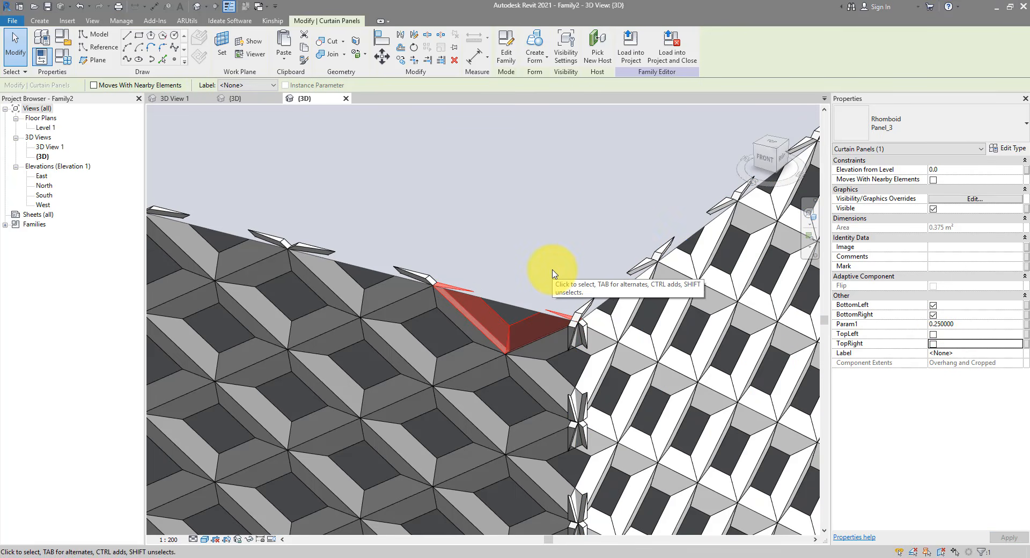
# - Turn off TopLeft and TopRight for the next three overhanging panels along the same top edge
pyautogui.scroll(-3, 558, 269)
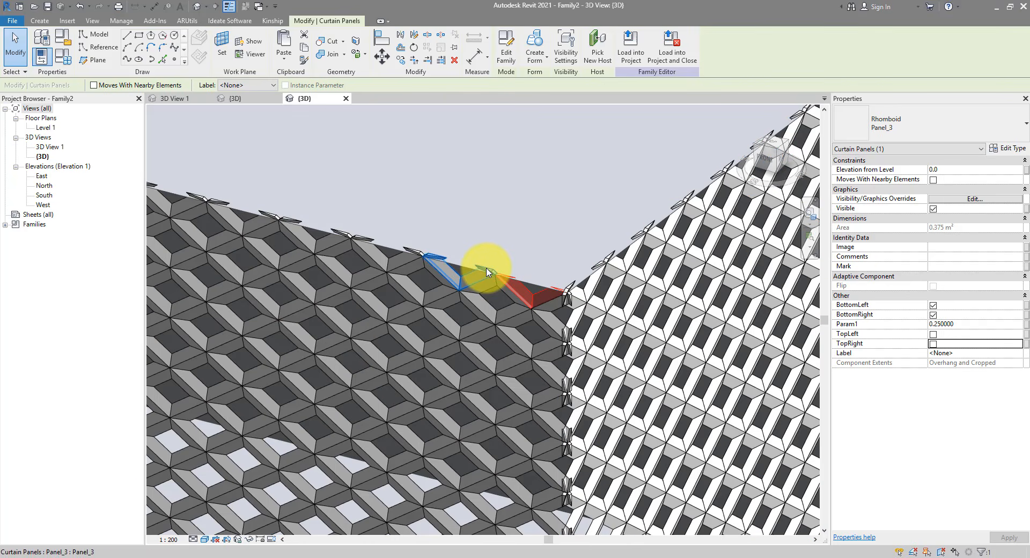
pyautogui.click(486, 267)
pyautogui.keyDown('ctrl'); pyautogui.click(419, 250); pyautogui.keyUp('ctrl')
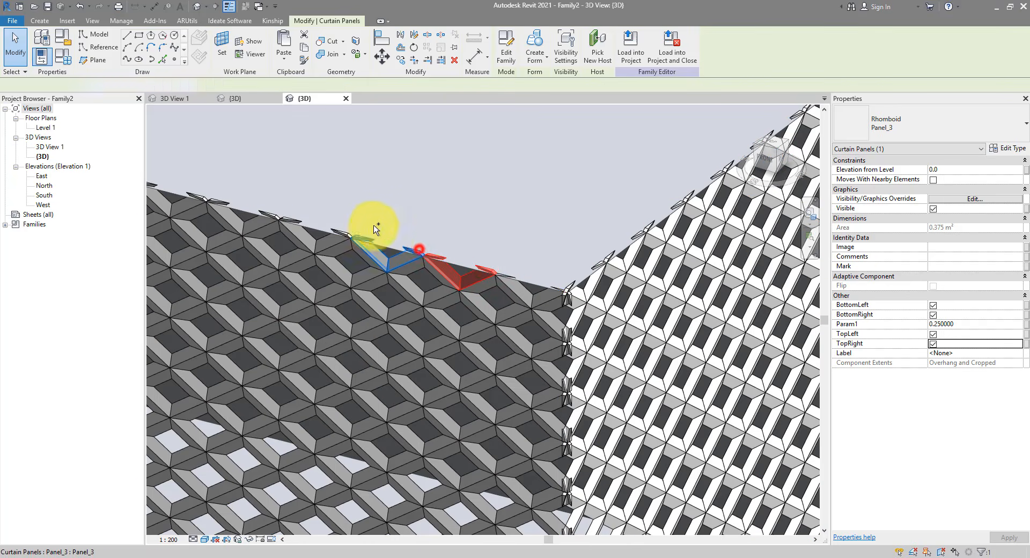
pyautogui.keyDown('ctrl'); pyautogui.click(342, 236); pyautogui.keyUp('ctrl')
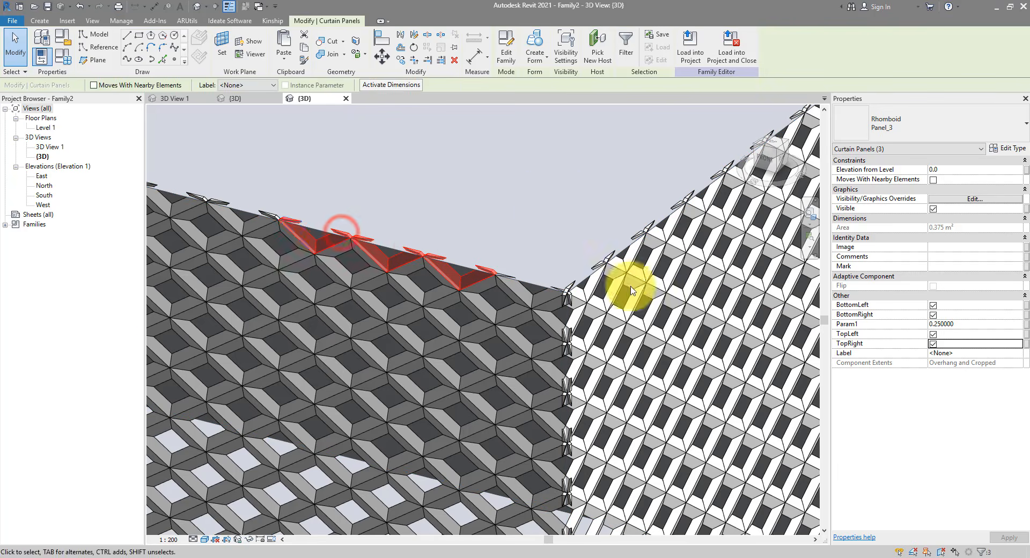
pyautogui.click(934, 334)
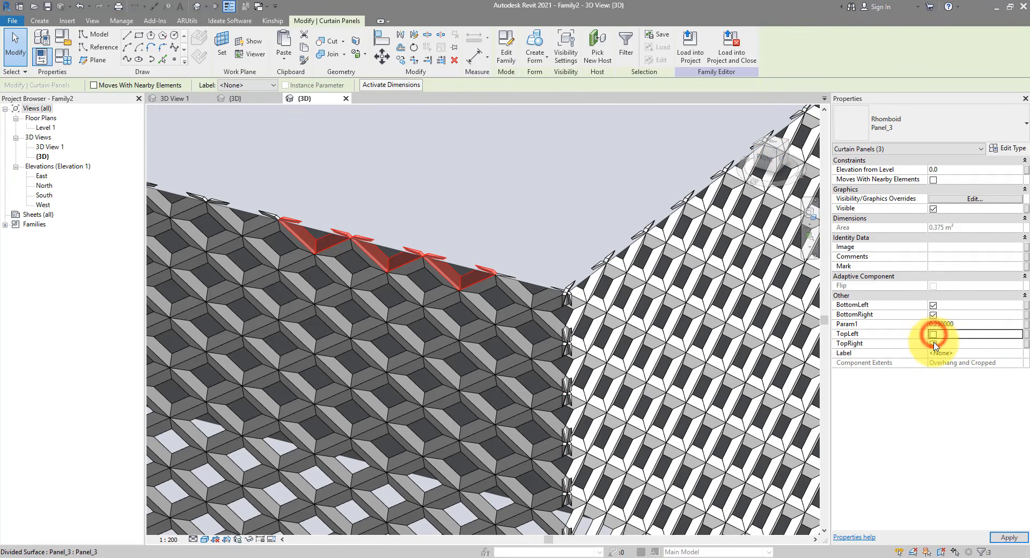
pyautogui.click(934, 343)
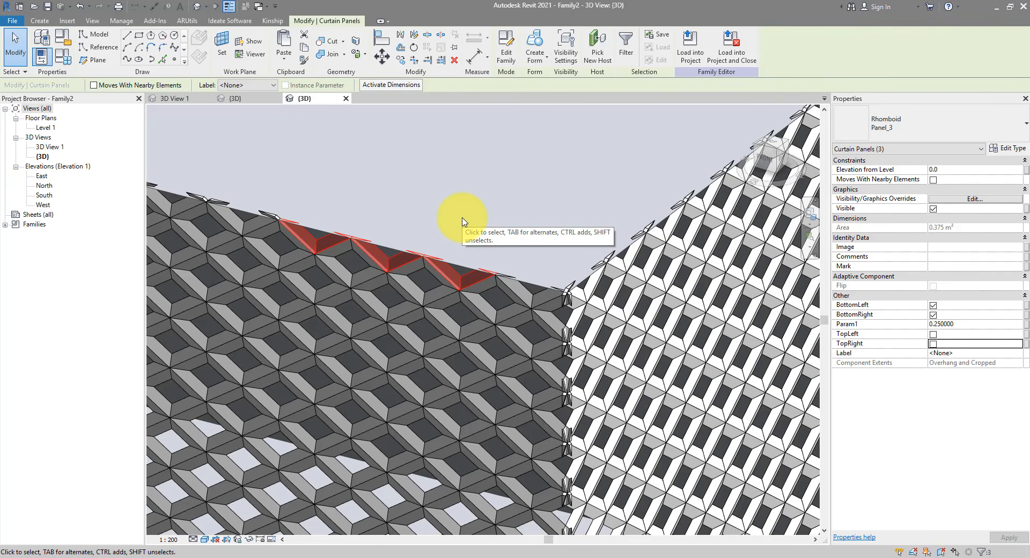
# - Temporarily hide the mass form so that only the curtain panels are displayed
pyautogui.scroll(-3, 463, 218)
pyautogui.moveTo(462, 217); pyautogui.dragTo(628, 326, button='middle')
pyautogui.press('h')
pyautogui.press('h')
# - Turn off TopLeft and TopRight for the remaining overhanging panels along the top edge of the long front side
pyautogui.click(558, 316)
pyautogui.keyDown('ctrl'); pyautogui.click(528, 311); pyautogui.keyUp('ctrl')
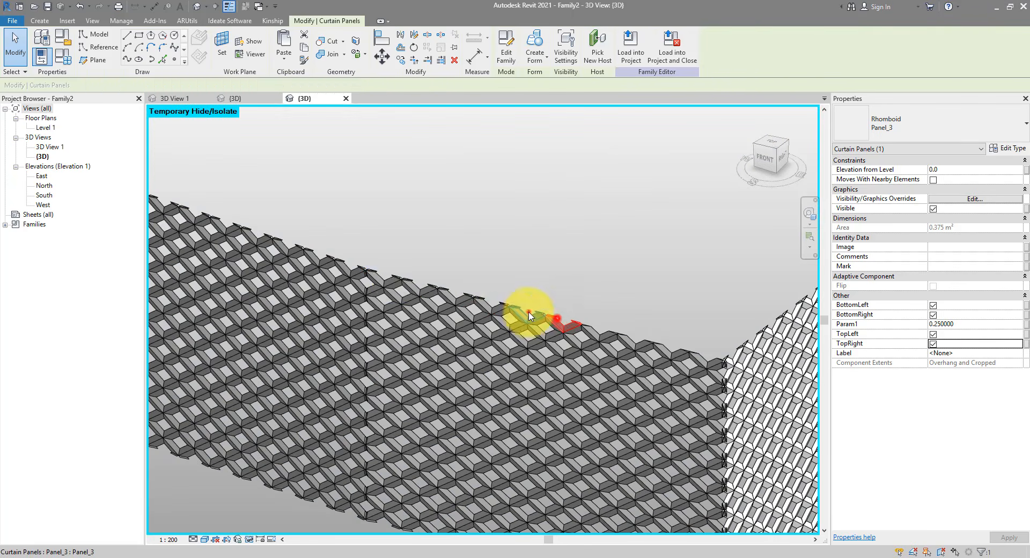
pyautogui.keyDown('ctrl'); pyautogui.click(496, 305); pyautogui.keyUp('ctrl')
pyautogui.keyDown('ctrl'); pyautogui.click(448, 295); pyautogui.keyUp('ctrl')
pyautogui.keyDown('ctrl'); pyautogui.click(418, 283); pyautogui.keyUp('ctrl')
pyautogui.click(933, 334)
pyautogui.click(933, 344)
# - Turn off BottomLeft and TopLeft for the panels along the far left vertical edge of the front side
pyautogui.click(286, 260)
pyautogui.keyDown('ctrl'); pyautogui.click(289, 443); pyautogui.keyUp('ctrl')
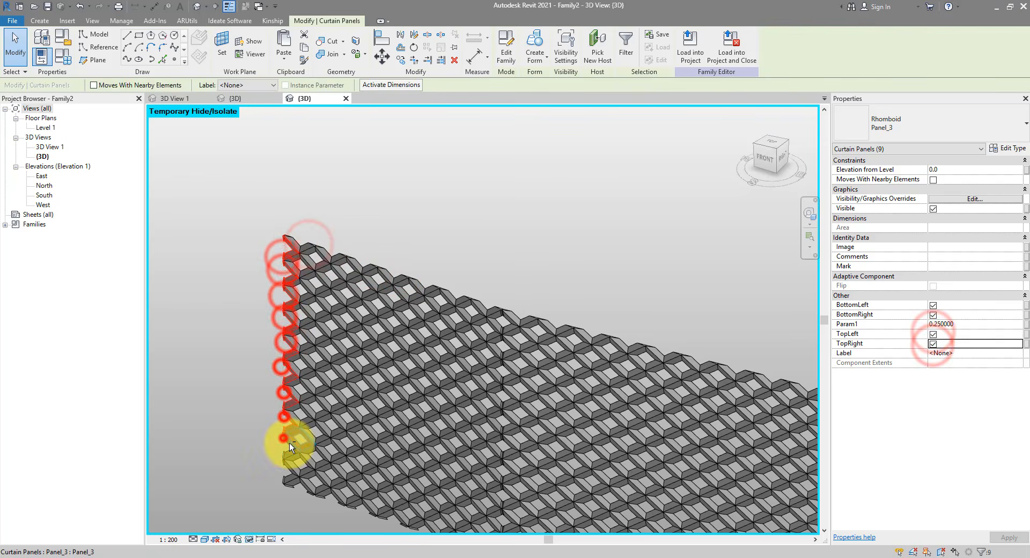
pyautogui.click(933, 305)
pyautogui.click(934, 334)
# - Turn off BottomLeft and BottomRight for all overhanging panels along the bottom edge of the front side
pyautogui.moveTo(376, 483); pyautogui.dragTo(287, 358, button='middle')
pyautogui.click(202, 368)
pyautogui.keyDown('ctrl'); pyautogui.click(334, 411); pyautogui.keyUp('ctrl')
pyautogui.keyDown('ctrl'); pyautogui.click(460, 449); pyautogui.keyUp('ctrl')
pyautogui.keyDown('ctrl'); pyautogui.click(637, 496); pyautogui.keyUp('ctrl')
pyautogui.keyDown('ctrl'); pyautogui.click(753, 520); pyautogui.keyUp('ctrl')
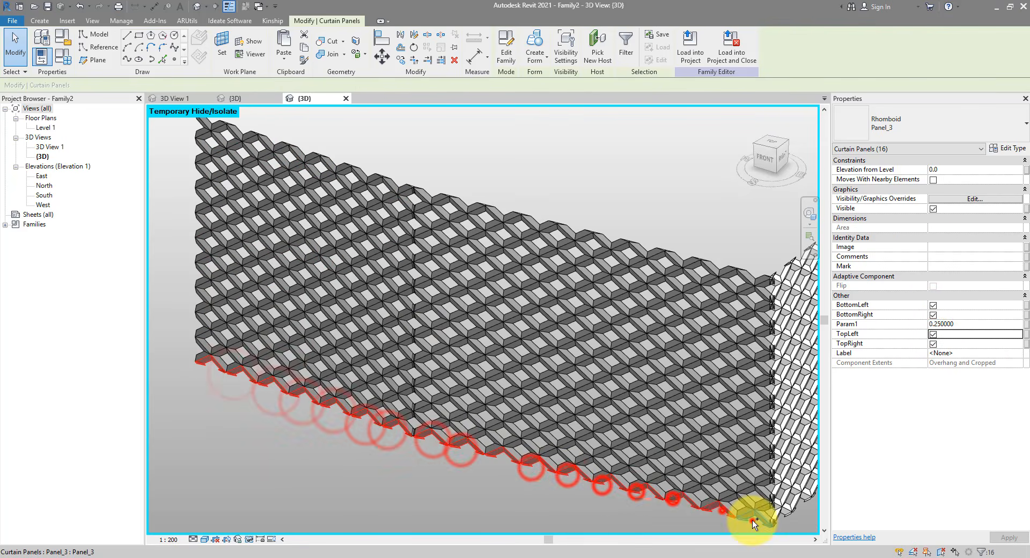
pyautogui.click(933, 305)
pyautogui.click(933, 315)
# - Turn off BottomRight and TopRight for the first surface's panels along the vertical seam within the front side
pyautogui.click(408, 191)
pyautogui.keyDown('ctrl'); pyautogui.click(406, 295); pyautogui.keyUp('ctrl')
pyautogui.keyDown('ctrl'); pyautogui.click(406, 319); pyautogui.keyUp('ctrl')
pyautogui.keyDown('ctrl'); pyautogui.click(405, 344); pyautogui.keyUp('ctrl')
pyautogui.keyDown('ctrl'); pyautogui.click(405, 370); pyautogui.keyUp('ctrl')
pyautogui.keyDown('ctrl'); pyautogui.click(403, 420); pyautogui.keyUp('ctrl')
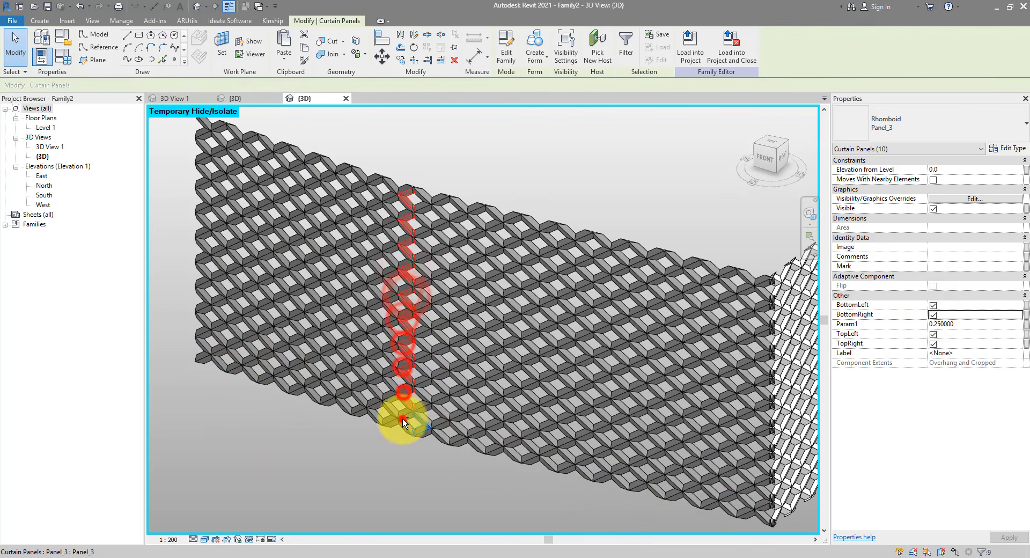
pyautogui.click(933, 315)
pyautogui.click(933, 345)
# - Turn off TopLeft and BottomLeft for the adjoining surface's panels on the other side of the front seam
pyautogui.click(423, 200)
pyautogui.keyDown('shift'); pyautogui.moveTo(424, 242); pyautogui.dragTo(472, 241, button='middle'); pyautogui.keyUp('shift')
pyautogui.keyDown('ctrl'); pyautogui.click(423, 250); pyautogui.keyUp('ctrl')
pyautogui.keyDown('ctrl'); pyautogui.click(425, 274); pyautogui.keyUp('ctrl')
pyautogui.keyDown('ctrl'); pyautogui.click(427, 299); pyautogui.keyUp('ctrl')
pyautogui.keyDown('ctrl'); pyautogui.click(429, 325); pyautogui.keyUp('ctrl')
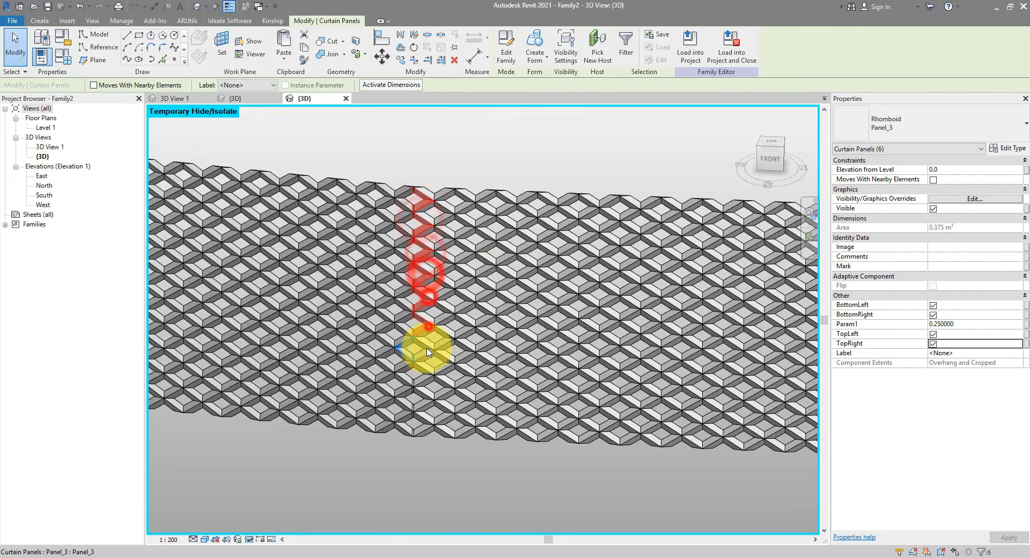
pyautogui.keyDown('ctrl'); pyautogui.click(422, 429); pyautogui.keyUp('ctrl')
pyautogui.click(933, 334)
pyautogui.click(933, 306)
# - Turn off TopLeft and TopRight for the panels along the top edge of the white right-hand face
pyautogui.moveTo(725, 311); pyautogui.dragTo(161, 262, button='middle')
pyautogui.click(276, 208)
pyautogui.keyDown('ctrl'); pyautogui.click(500, 176); pyautogui.keyUp('ctrl')
pyautogui.click(933, 335)
pyautogui.click(933, 344)
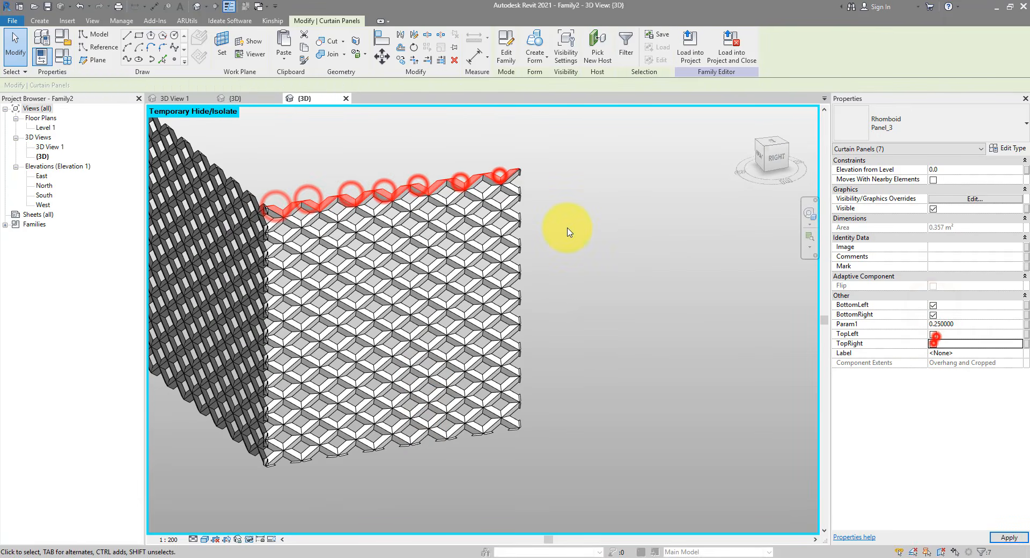
# - On the white right-hand face, turn off BottomRight and TopRight along its outer vertical edge, and BottomRight and BottomLeft along its bottom edge
pyautogui.click(519, 183)
pyautogui.click(933, 315)
pyautogui.click(933, 345)
pyautogui.click(495, 430)
pyautogui.keyDown('ctrl'); pyautogui.click(459, 436); pyautogui.keyUp('ctrl')
pyautogui.click(934, 315)
pyautogui.click(933, 306)
# - Turn off BottomLeft and TopLeft for the white face's panels along the mass corner
pyautogui.keyDown('shift'); pyautogui.moveTo(258, 236); pyautogui.dragTo(301, 228, button='middle'); pyautogui.keyUp('shift')
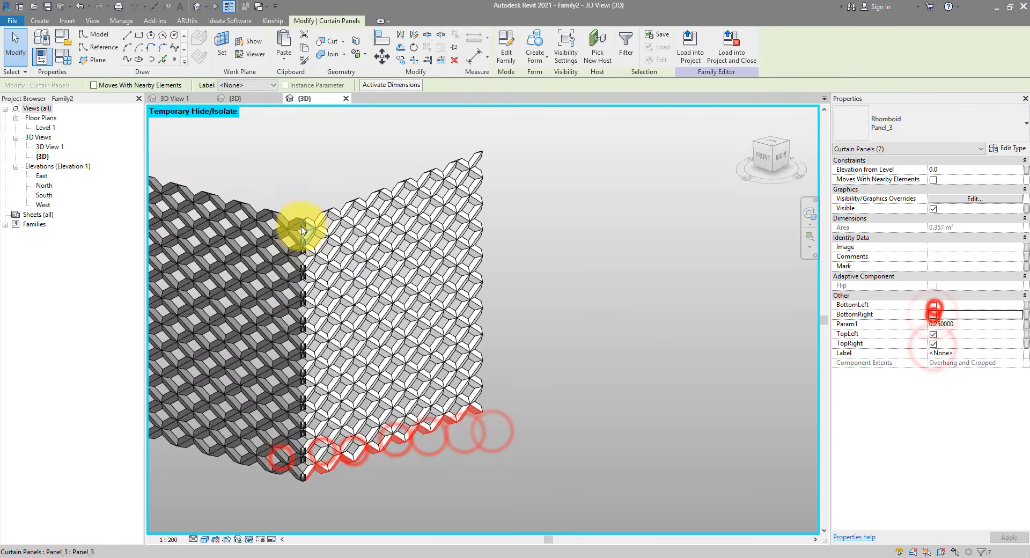
pyautogui.click(310, 230)
pyautogui.keyDown('ctrl'); pyautogui.click(313, 254); pyautogui.keyUp('ctrl')
pyautogui.keyDown('ctrl'); pyautogui.click(313, 287); pyautogui.keyUp('ctrl')
pyautogui.keyDown('ctrl'); pyautogui.click(316, 338); pyautogui.keyUp('ctrl')
pyautogui.keyDown('ctrl'); pyautogui.click(318, 468); pyautogui.keyUp('ctrl')
pyautogui.click(934, 306)
pyautogui.click(933, 335)
# - Turn off BottomRight and TopRight for the dark front face's panels along the mass corner
pyautogui.keyDown('shift'); pyautogui.moveTo(322, 293); pyautogui.dragTo(384, 277, button='middle'); pyautogui.keyUp('shift')
pyautogui.click(294, 229)
pyautogui.keyDown('ctrl'); pyautogui.click(293, 257); pyautogui.keyUp('ctrl')
pyautogui.keyDown('ctrl'); pyautogui.click(290, 467); pyautogui.keyUp('ctrl')
pyautogui.click(933, 315)
pyautogui.click(933, 344)
pyautogui.click(471, 269)
pyautogui.moveTo(384, 277); pyautogui.dragTo(576, 280, button='middle')
pyautogui.scroll(-2, 570, 273)
pyautogui.keyDown('shift'); pyautogui.moveTo(500, 211); pyautogui.dragTo(484, 189, button='middle'); pyautogui.keyUp('shift')
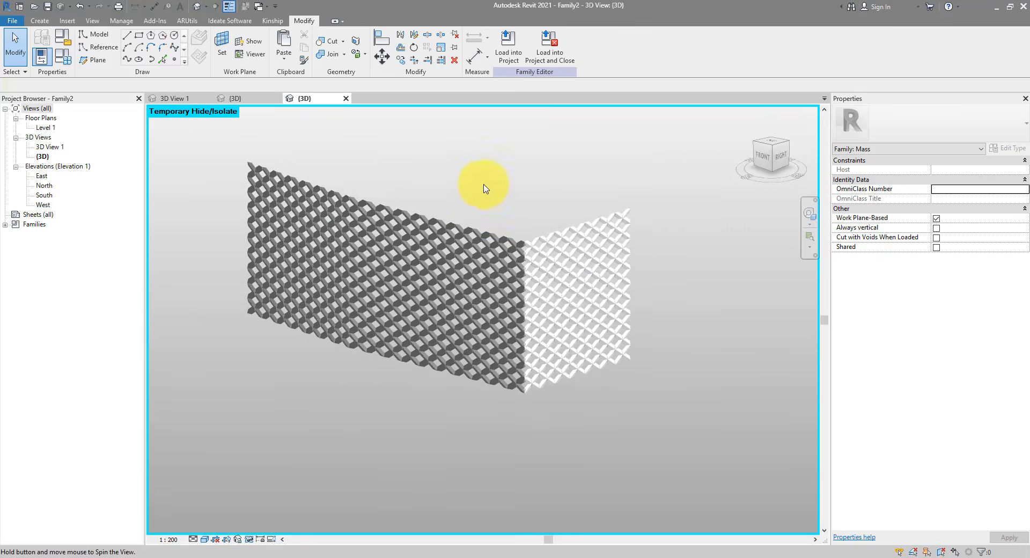
pyautogui.scroll(2, 408, 161)
pyautogui.moveTo(420, 166); pyautogui.dragTo(469, 167, button='middle')
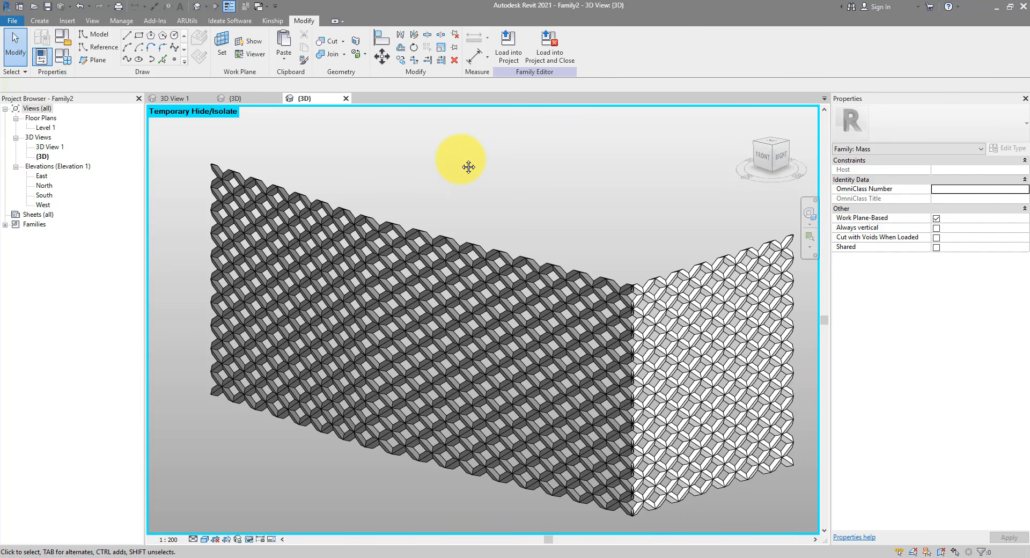
# - Select all Panel_3 curtain panel instances in the entire project
pyautogui.click(679, 281)
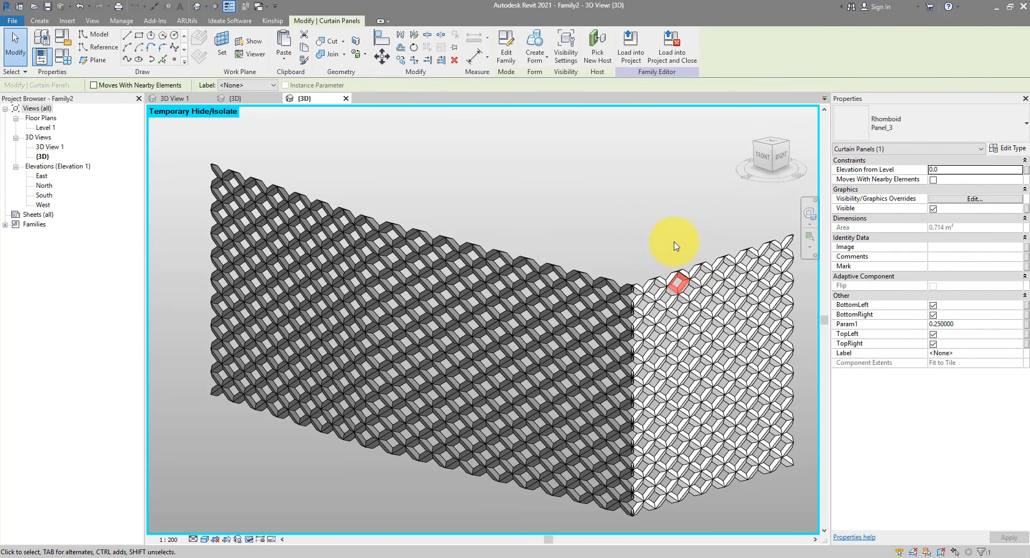
pyautogui.rightClick(677, 271)
pyautogui.moveTo(770, 405)
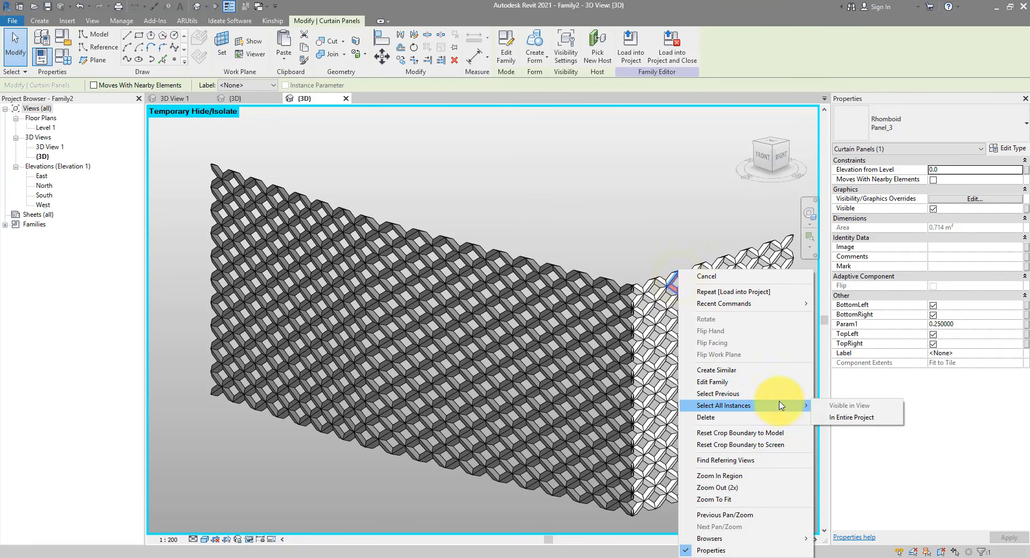
pyautogui.click(840, 417)
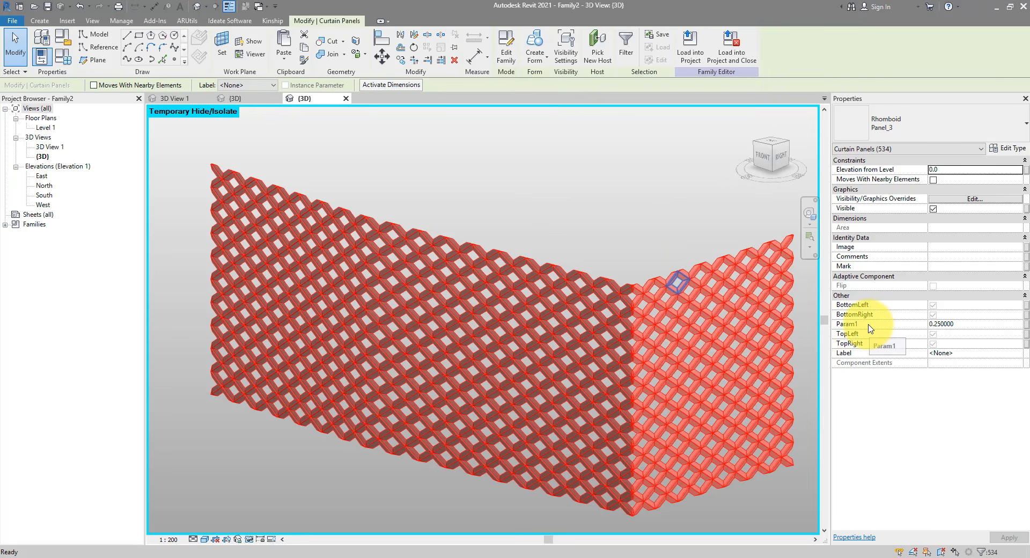
# - Try to set Param1 to 0.5 for all selected panels
pyautogui.click(971, 325)
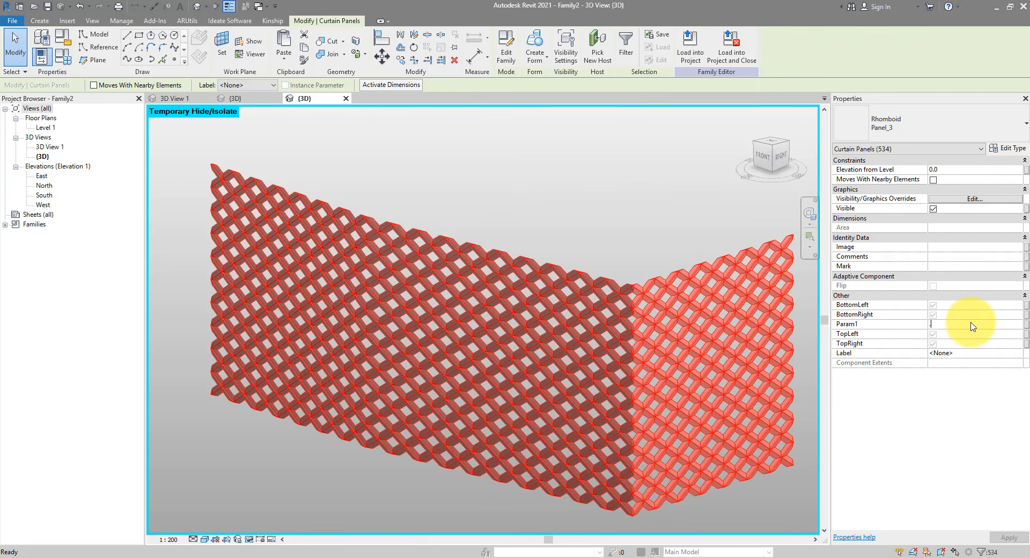
pyautogui.write('.5')
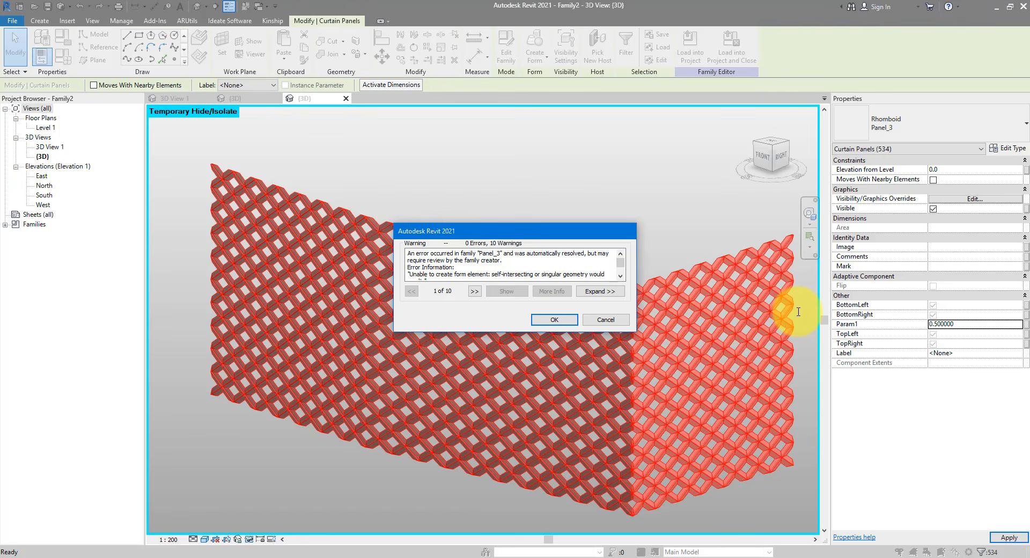
pyautogui.click(605, 320)
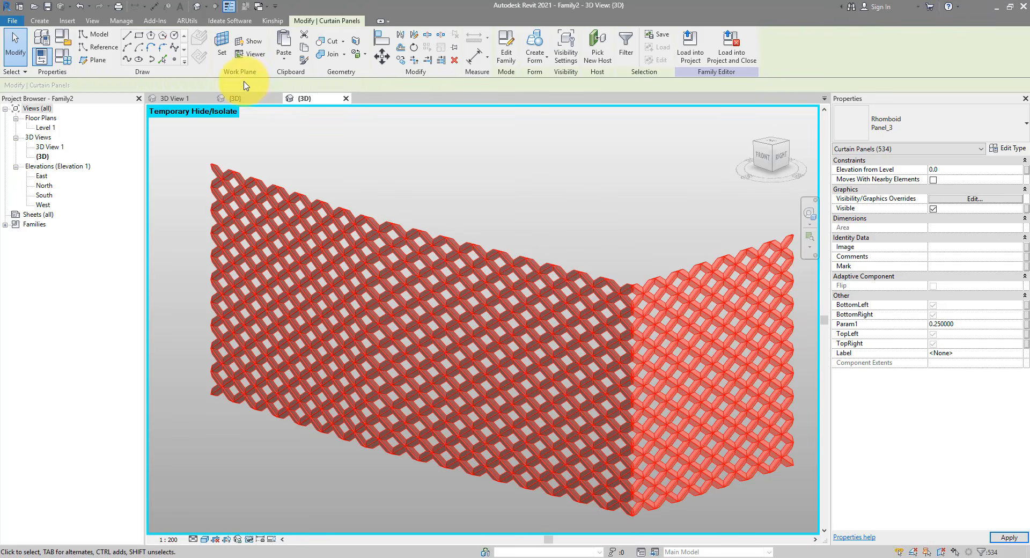
# - Try to set the default Param1 to 0.5 in the Panel_3 family, and return to the mass model
pyautogui.click(242, 100)
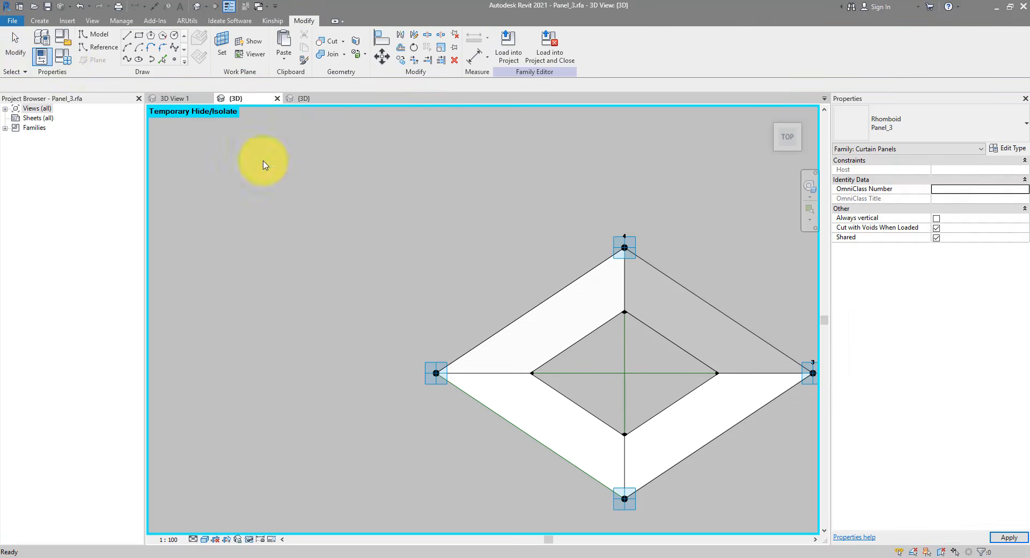
pyautogui.click(63, 56)
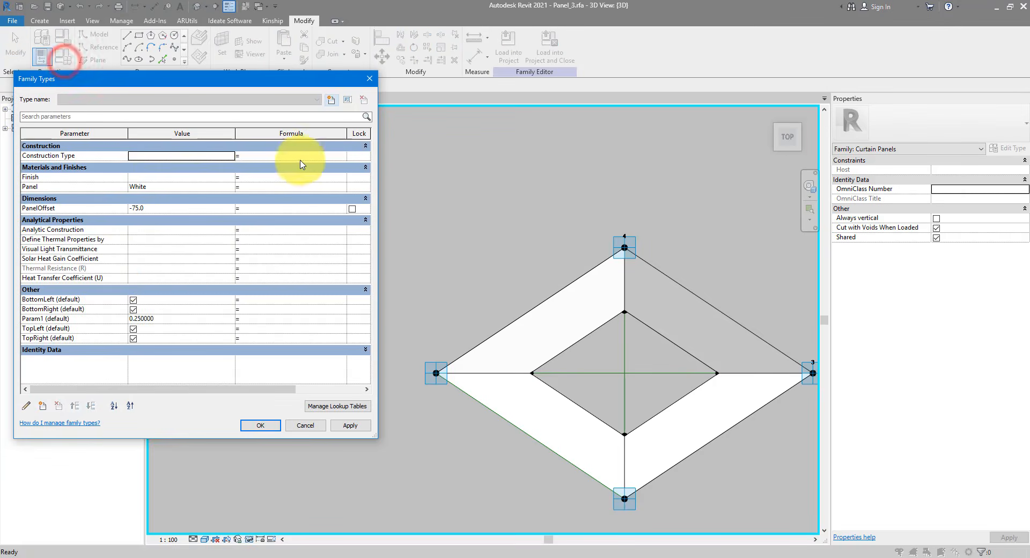
pyautogui.click(168, 322)
pyautogui.write('0.5')
pyautogui.press('Tab')
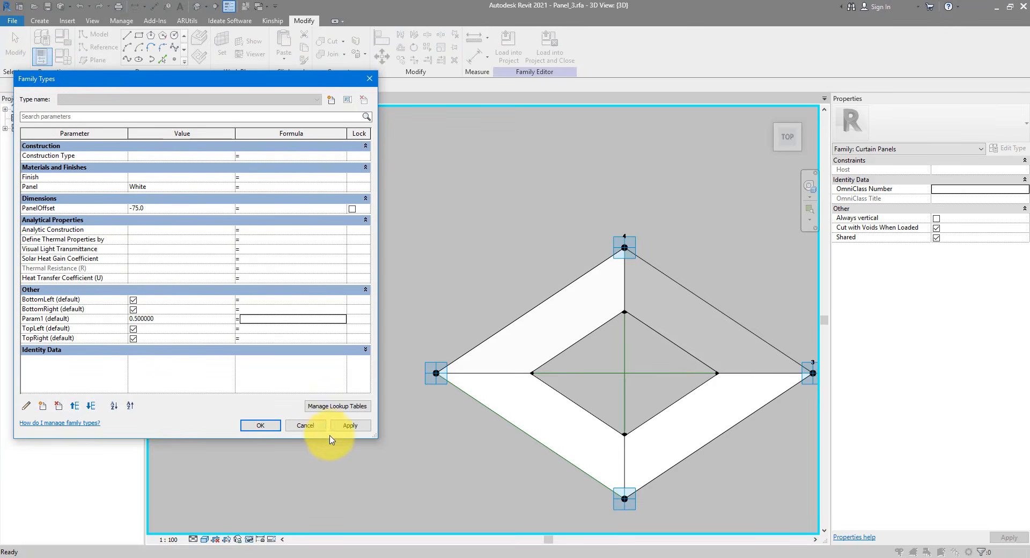
pyautogui.click(344, 426)
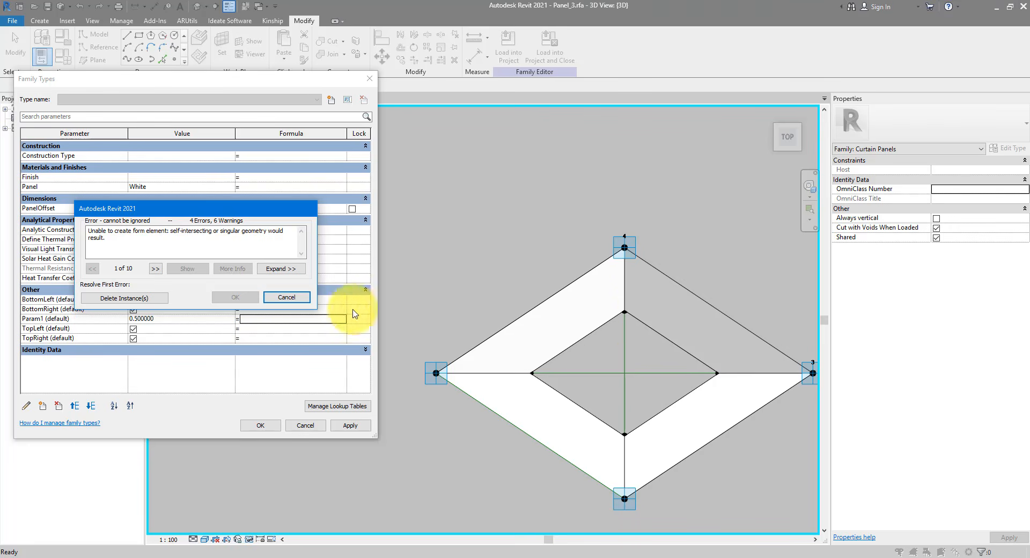
pyautogui.click(287, 297)
pyautogui.click(316, 425)
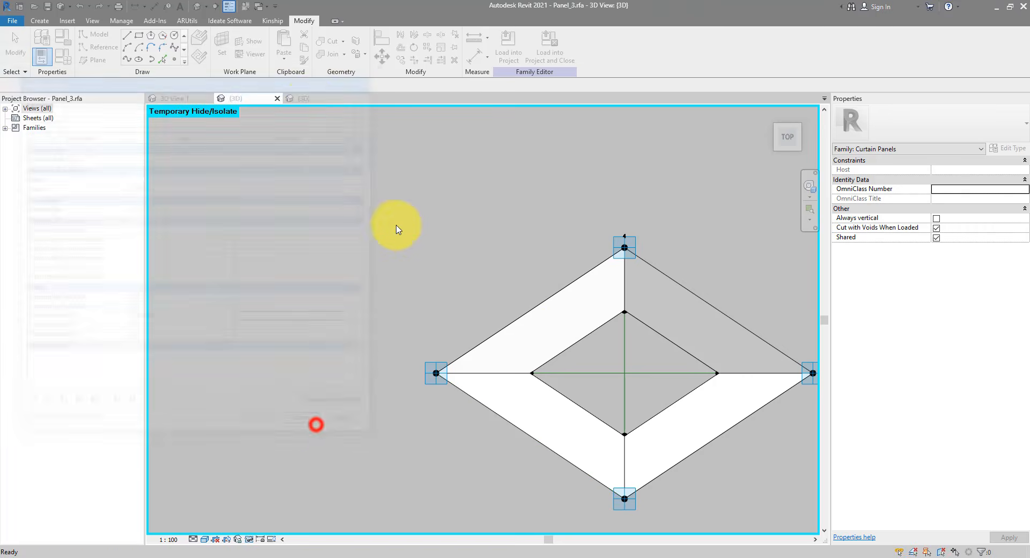
pyautogui.click(307, 99)
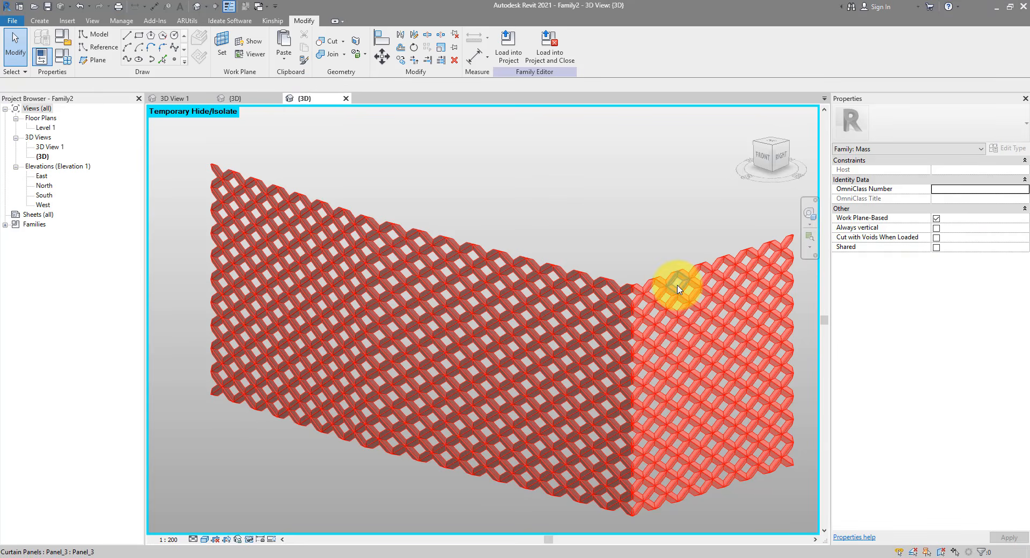
# - Set Param1 to 0.495 for all selected Panel_3 instances and clear the selection
pyautogui.click(678, 288)
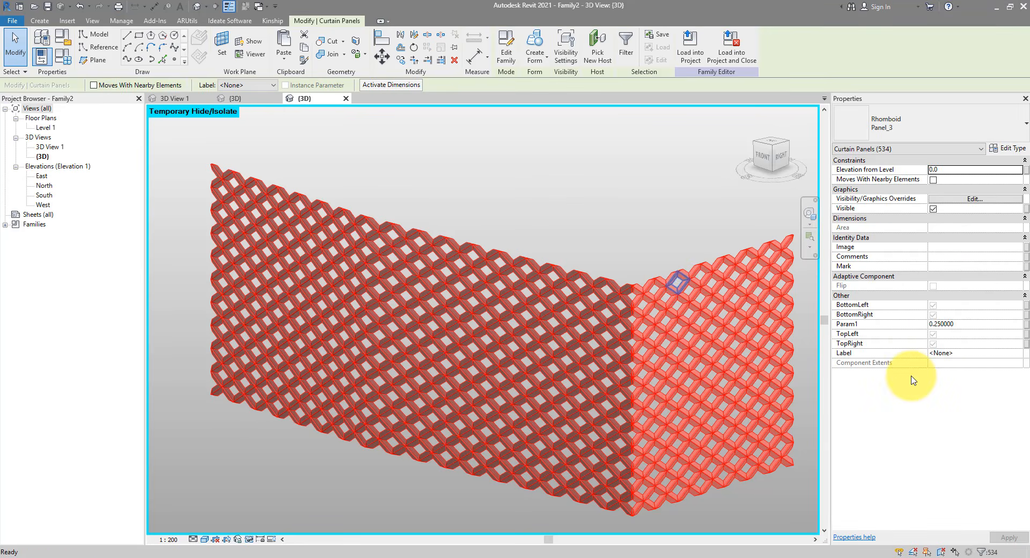
pyautogui.click(974, 327)
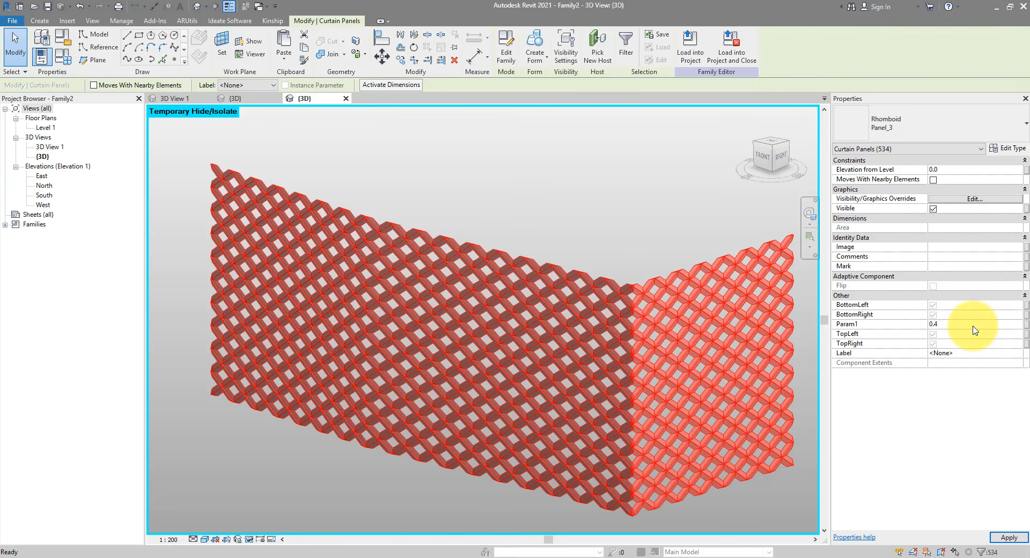
pyautogui.write('0.495')
pyautogui.press('Return')
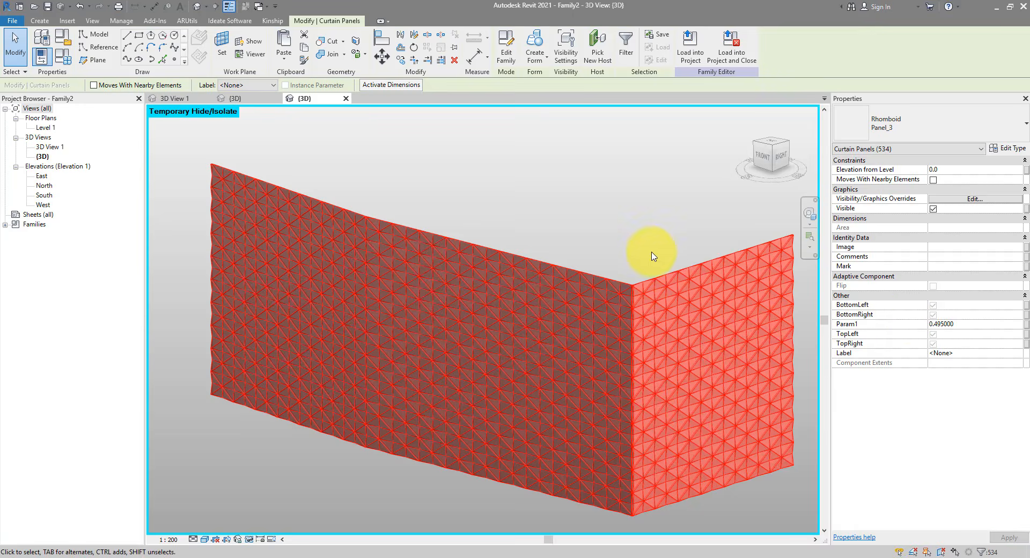
pyautogui.click(681, 252)
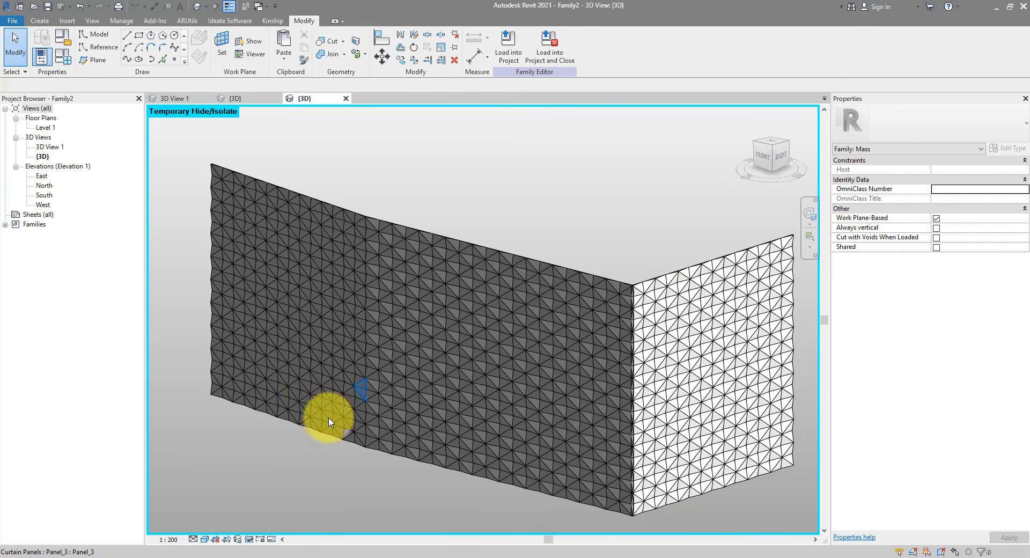
# - Examine how the panel openings vary across the facade in the reference photo in Photos, and return to Revit
pyautogui.moveTo(248, 556)
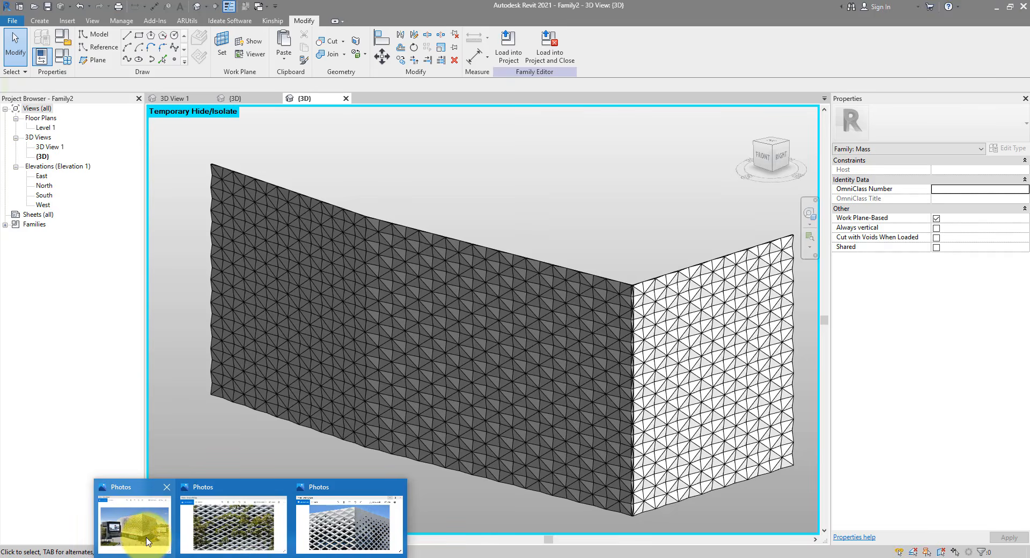
pyautogui.click(135, 526)
pyautogui.doubleClick(706, 170)
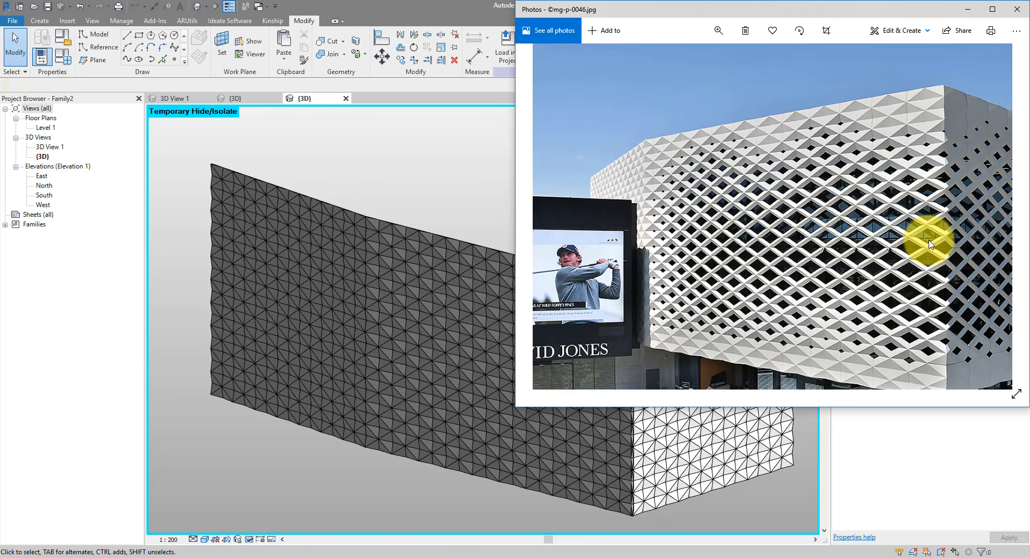
pyautogui.hotkey('alt', 'Tab')
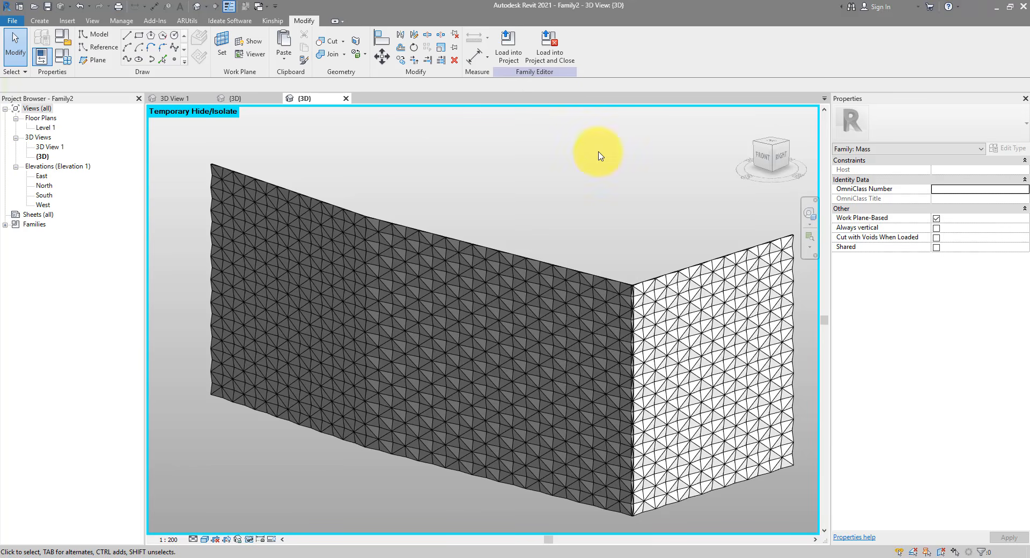
# - Open Dynamo and arrange its window beside the panelled mass, closing Revit's Project Browser to make room
pyautogui.click(122, 21)
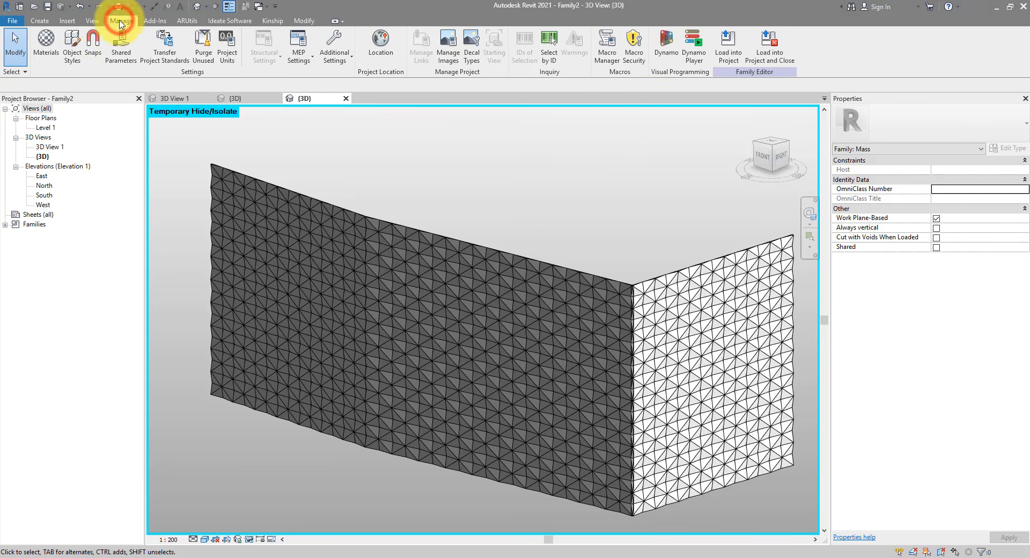
pyautogui.click(664, 52)
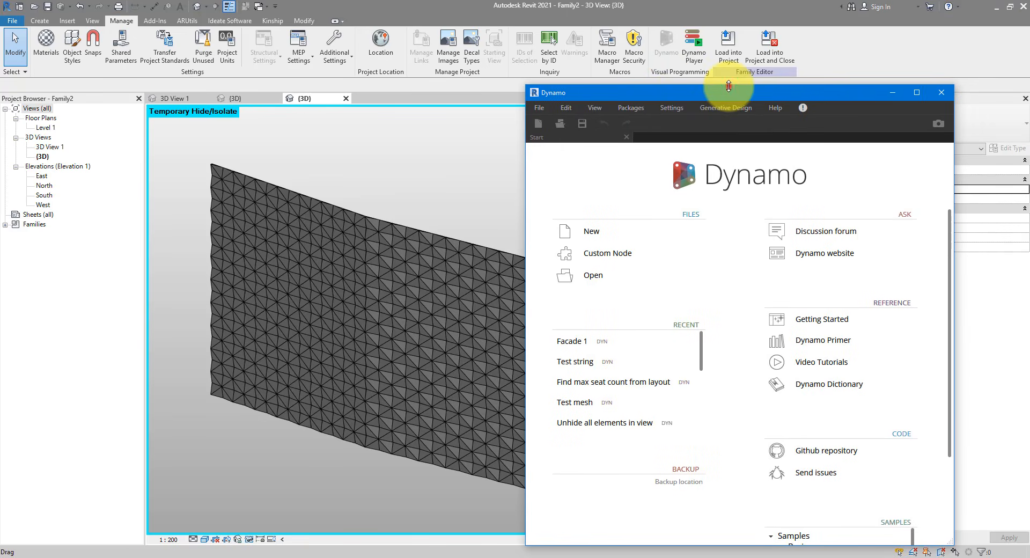
pyautogui.doubleClick(728, 86)
pyautogui.moveTo(955, 163); pyautogui.dragTo(1020, 163)
pyautogui.moveTo(525, 191); pyautogui.dragTo(306, 191)
pyautogui.click(140, 98)
pyautogui.moveTo(272, 240); pyautogui.dragTo(160, 292, button='middle')
# - Start a new Dynamo graph and add a Family Types node set to Panel_3:Panel_3
pyautogui.click(504, 150)
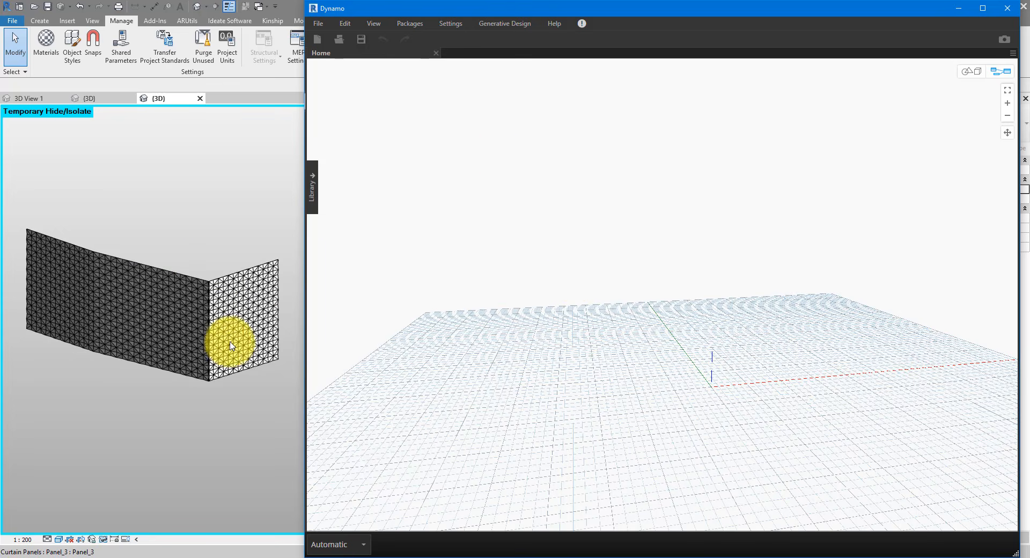
pyautogui.rightClick(487, 233)
pyautogui.rightClick(530, 243)
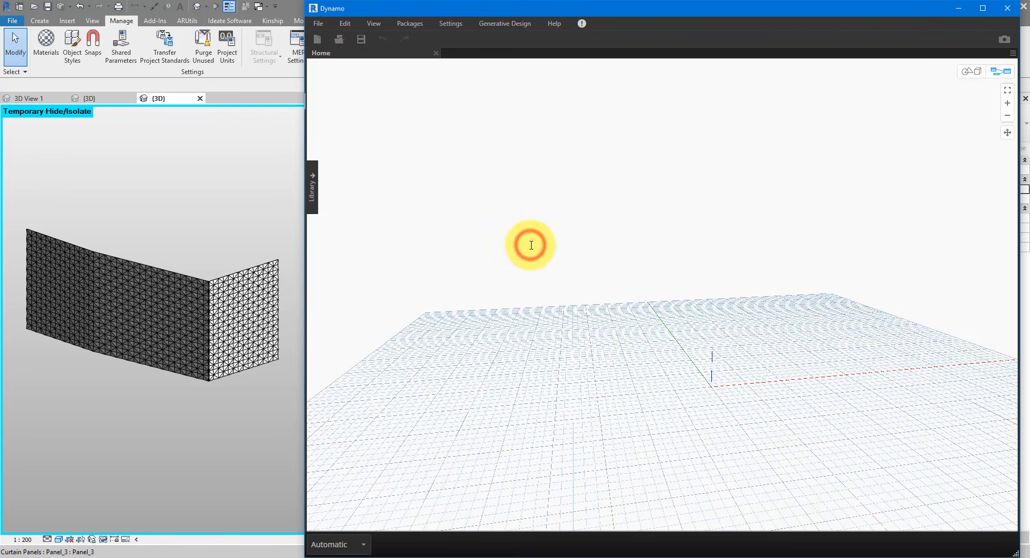
pyautogui.write('family types')
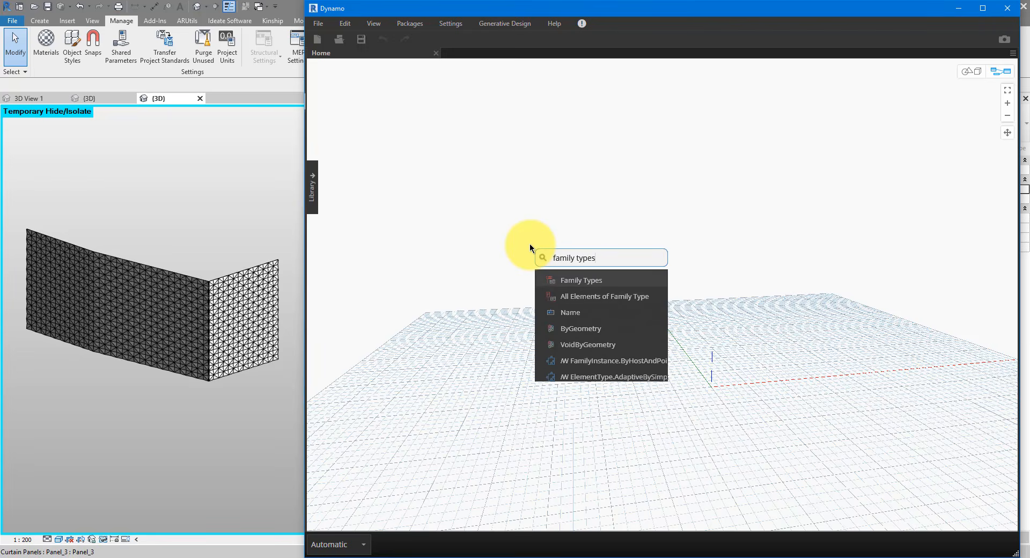
pyautogui.click(568, 280)
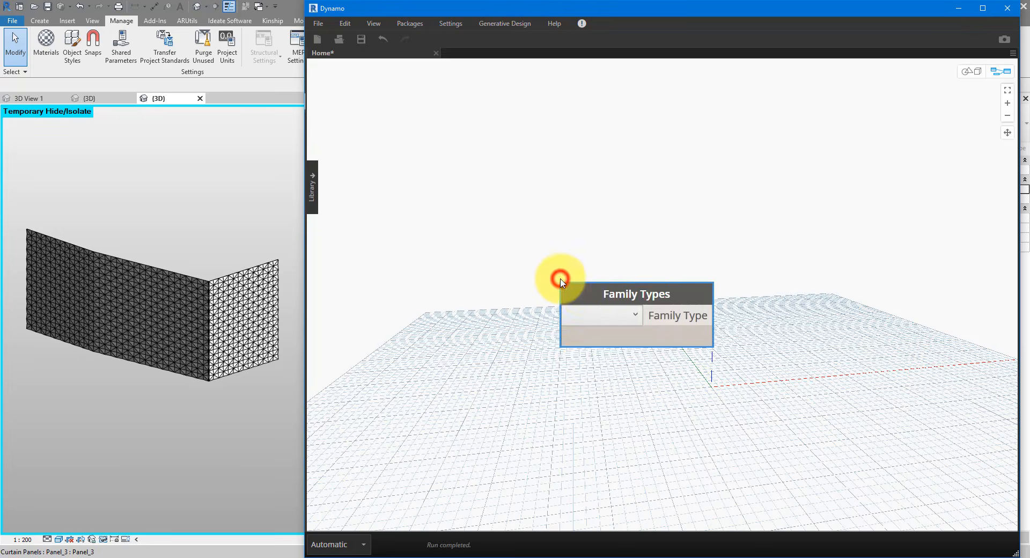
pyautogui.moveTo(603, 297); pyautogui.dragTo(469, 175)
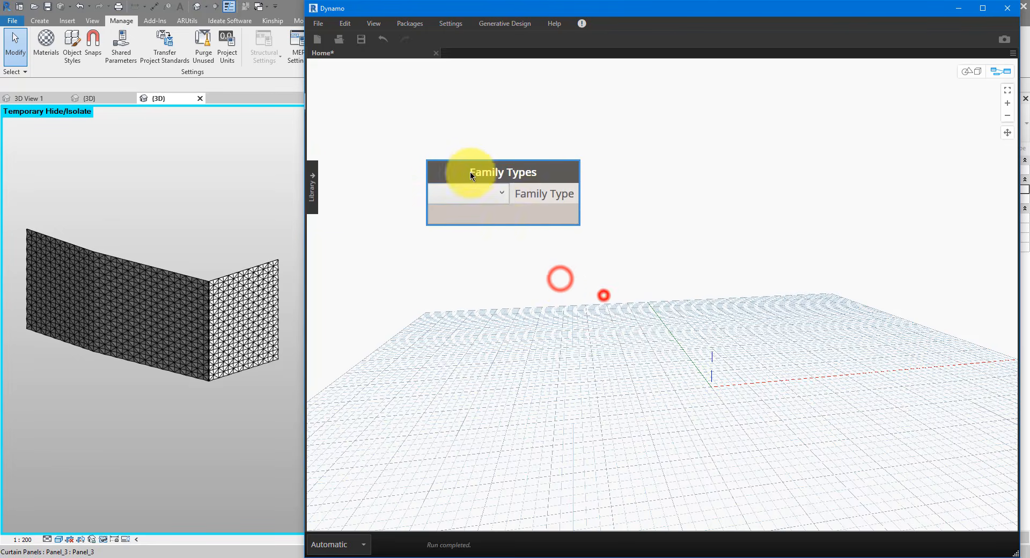
pyautogui.click(503, 194)
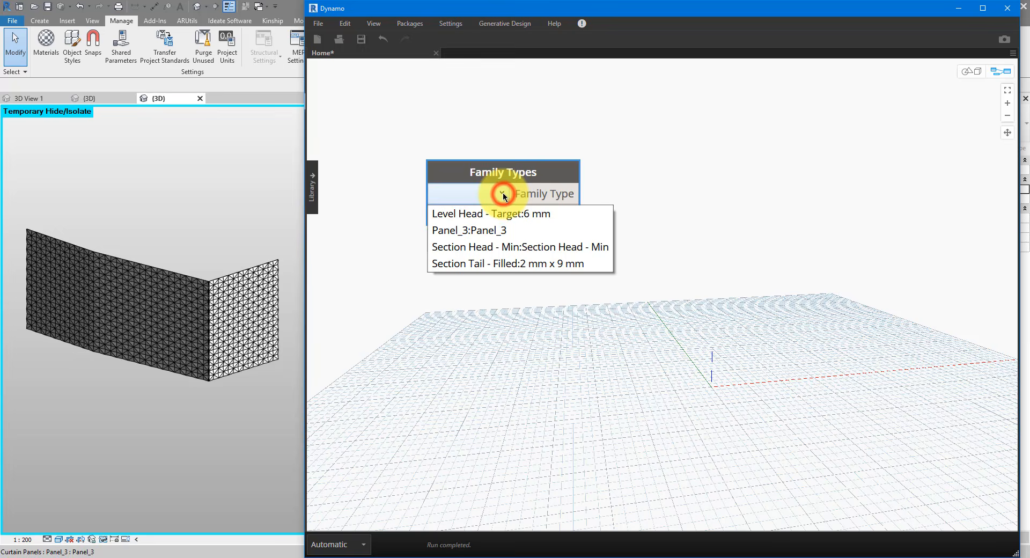
pyautogui.click(485, 232)
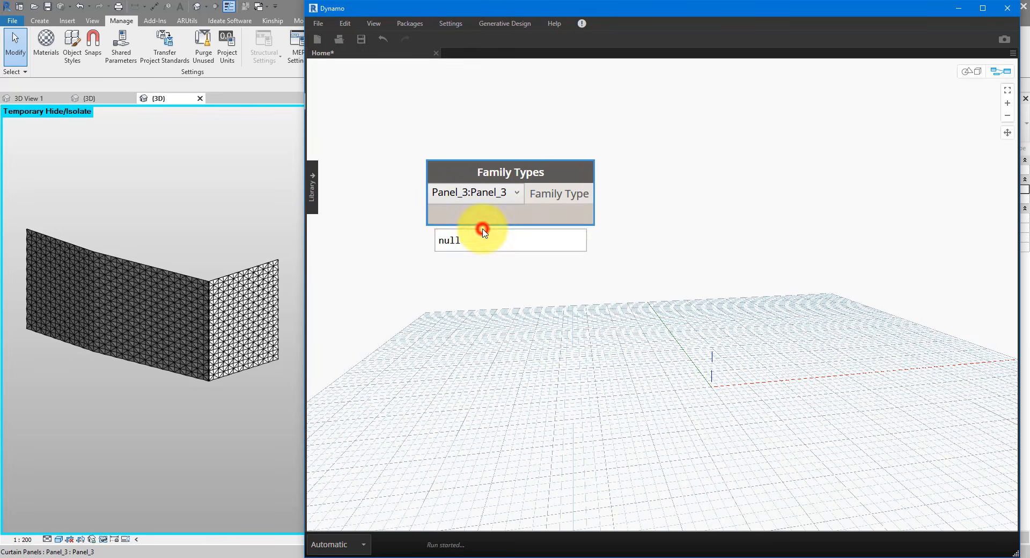
# - Add an All Elements of Family Type node and place it just right of the Family Types node
pyautogui.click(628, 274)
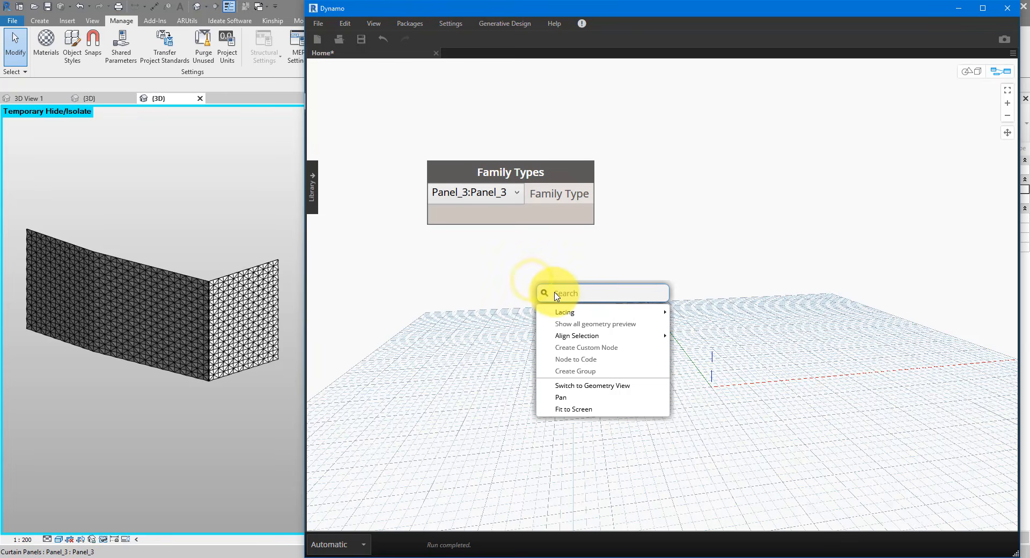
pyautogui.write('all')
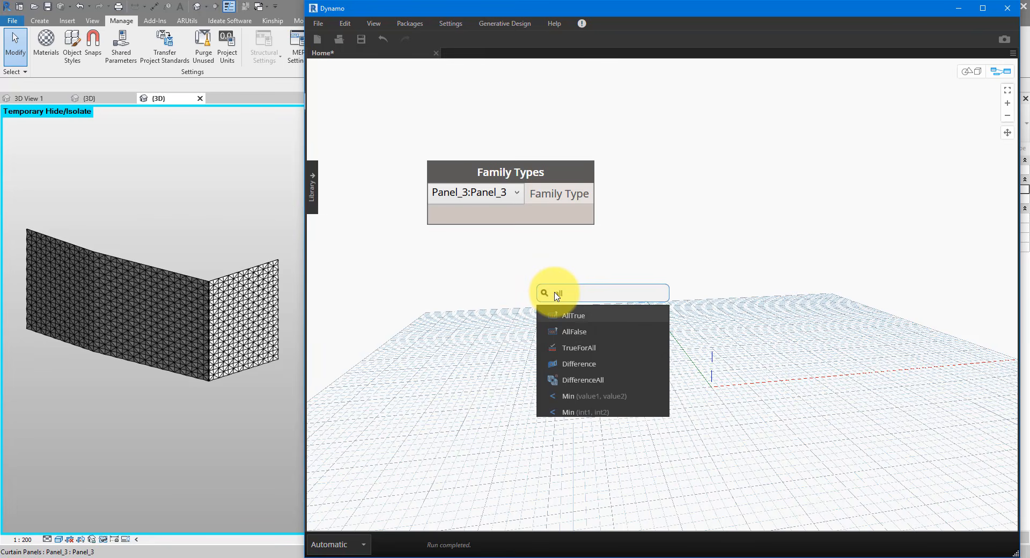
pyautogui.write(' elements of')
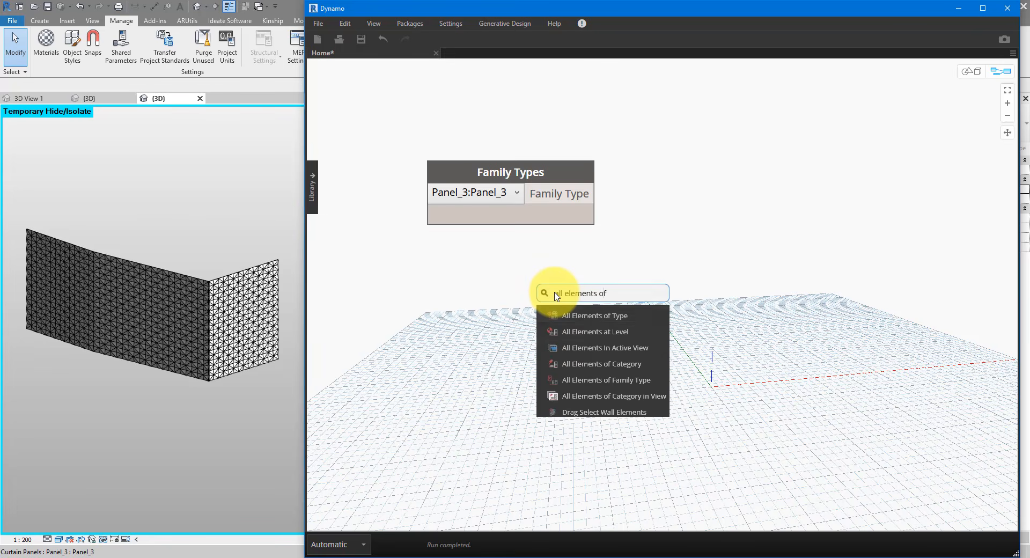
pyautogui.write(' fami')
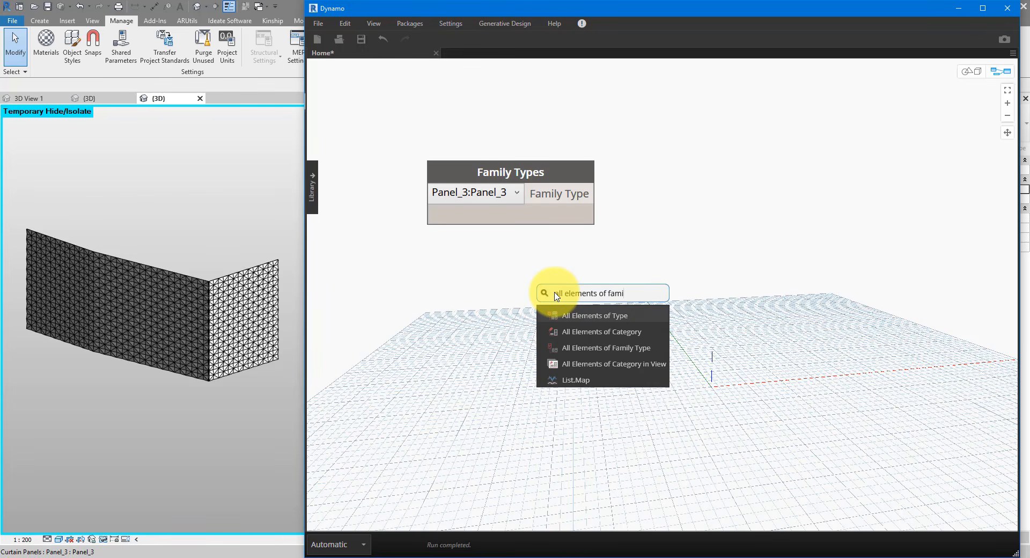
pyautogui.click(599, 349)
pyautogui.moveTo(634, 358); pyautogui.dragTo(655, 184)
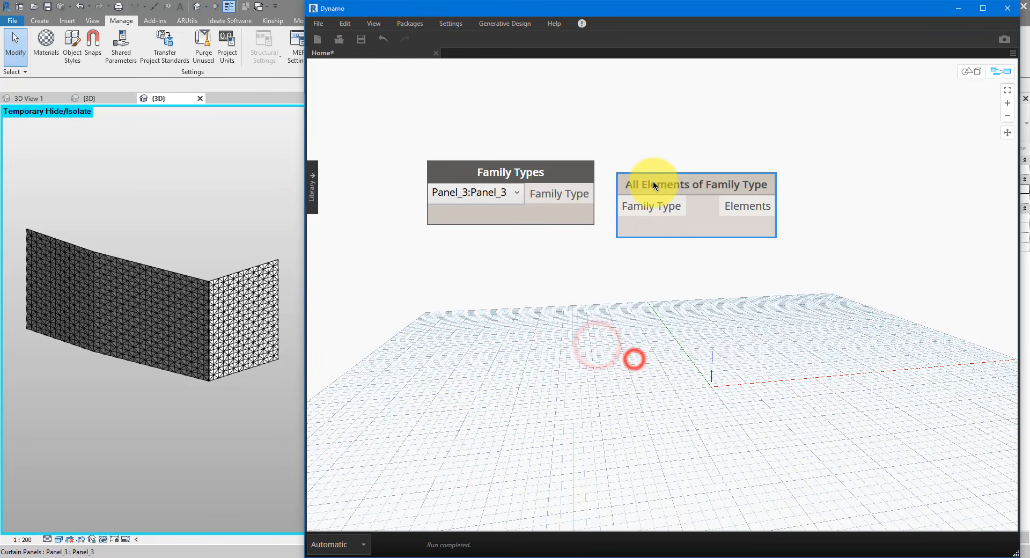
# - Connect the Family Types output to All Elements of Family Type and pin the preview of its element list
pyautogui.click(577, 192)
pyautogui.click(633, 209)
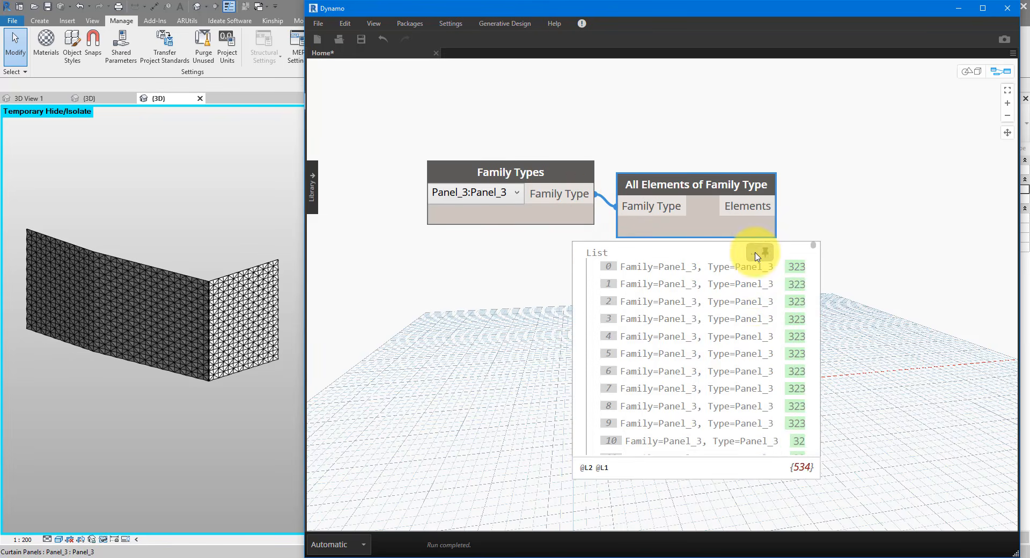
pyautogui.click(760, 252)
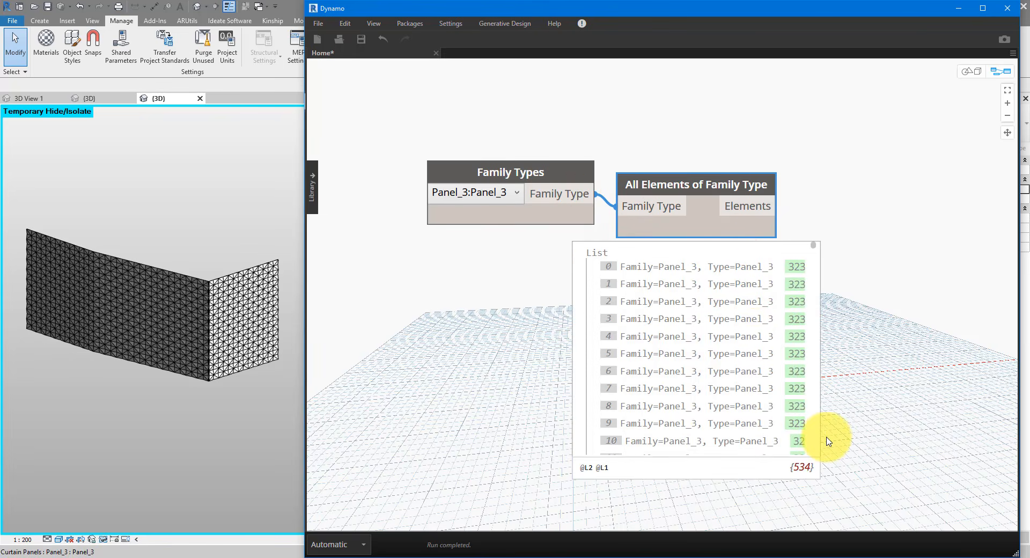
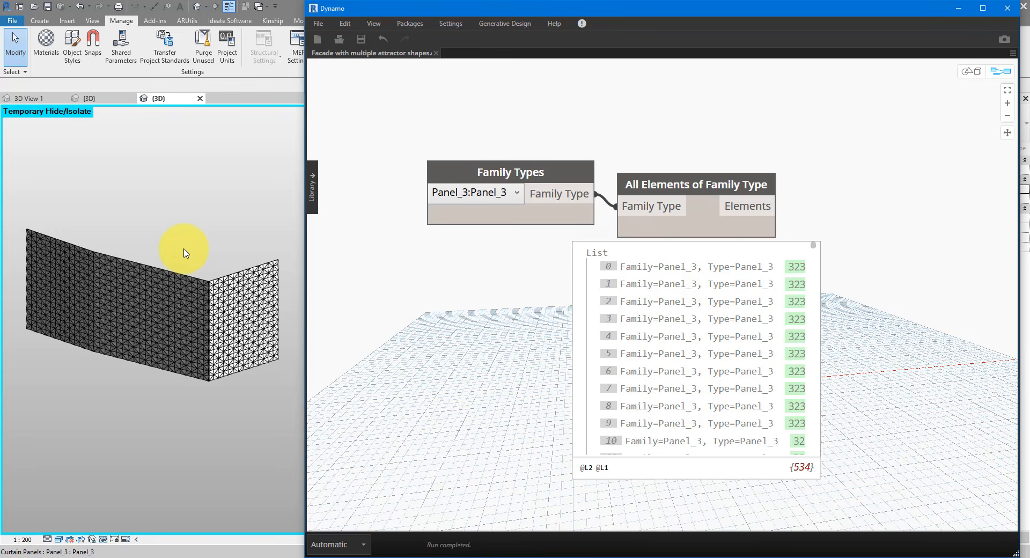
# - Switch from Dynamo back to the Revit mass family and open the Level 1 floor plan
pyautogui.click(229, 187)
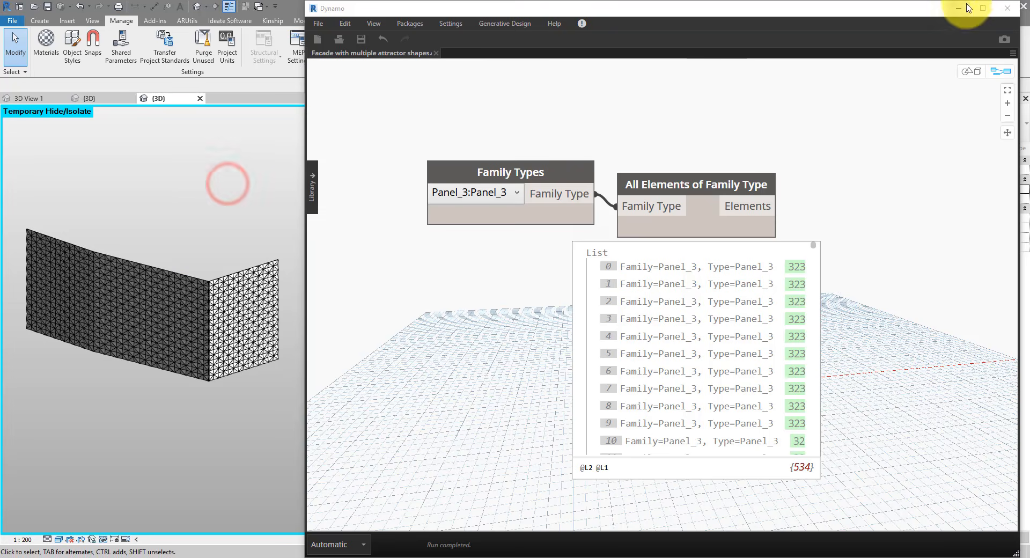
pyautogui.click(960, 12)
pyautogui.moveTo(387, 299); pyautogui.dragTo(495, 272, button='middle')
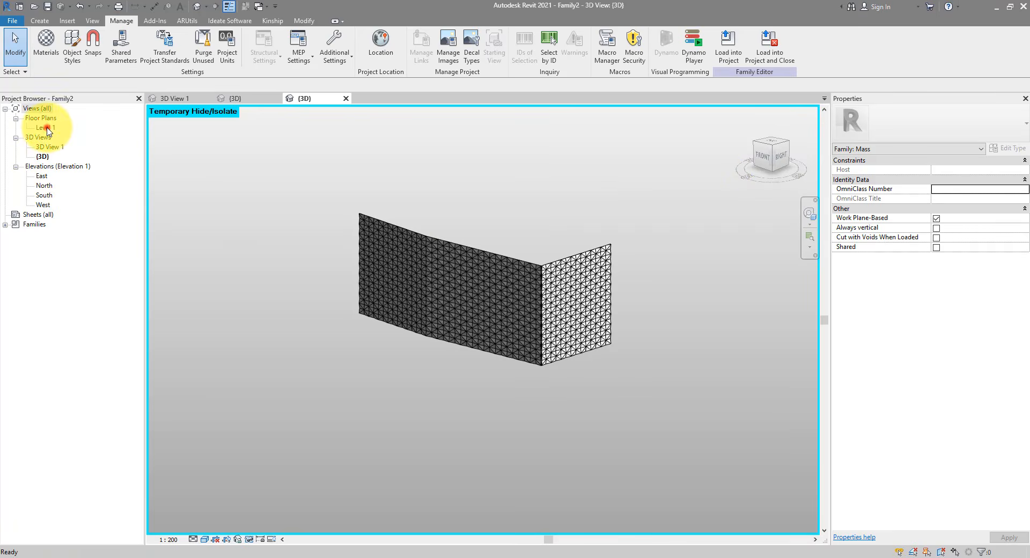
pyautogui.doubleClick(46, 127)
pyautogui.scroll(5, 485, 325)
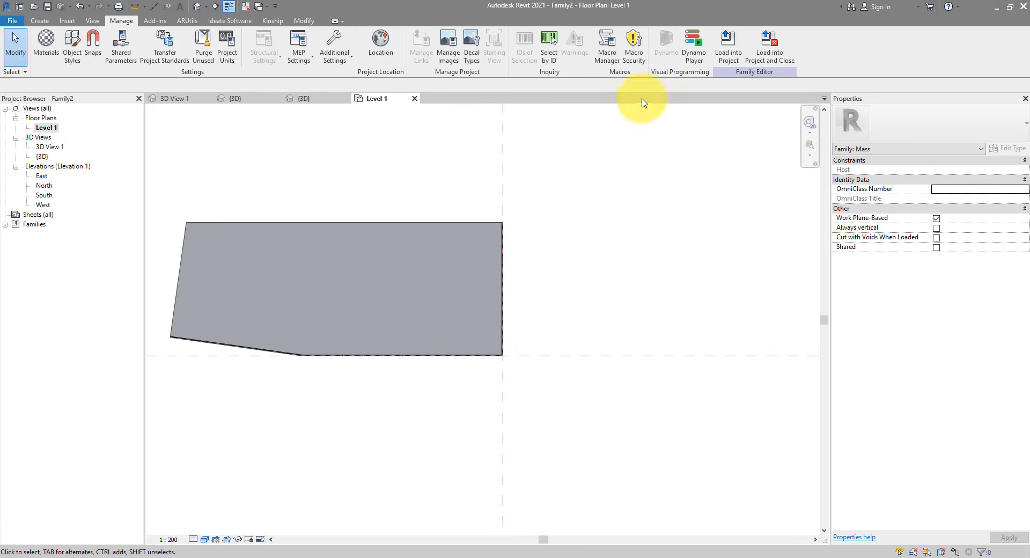
# - Draw two reference planes just outside the mass, a horizontal one along its south face and a vertical one along its east face
pyautogui.click(41, 21)
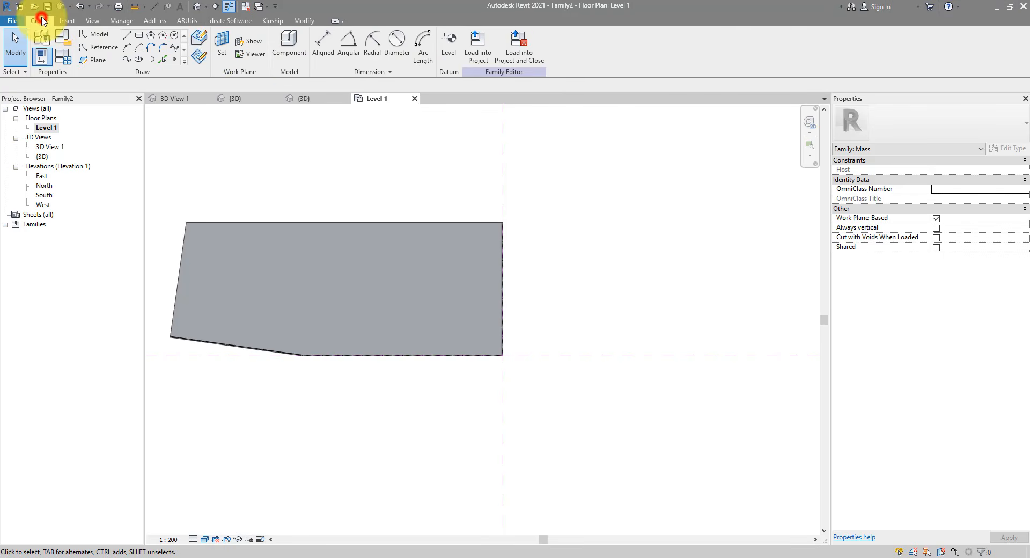
pyautogui.click(88, 60)
pyautogui.scroll(2, 287, 362)
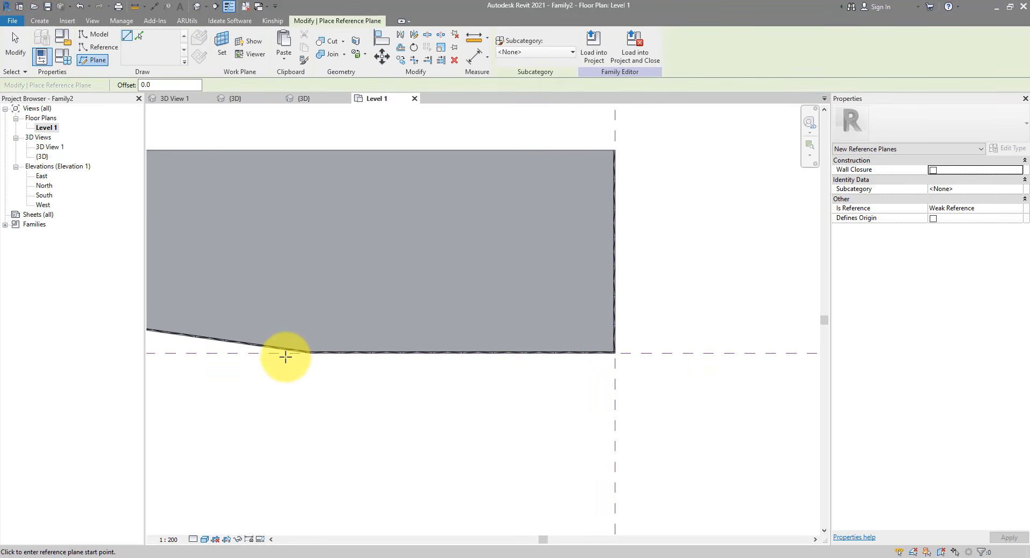
pyautogui.click(278, 357)
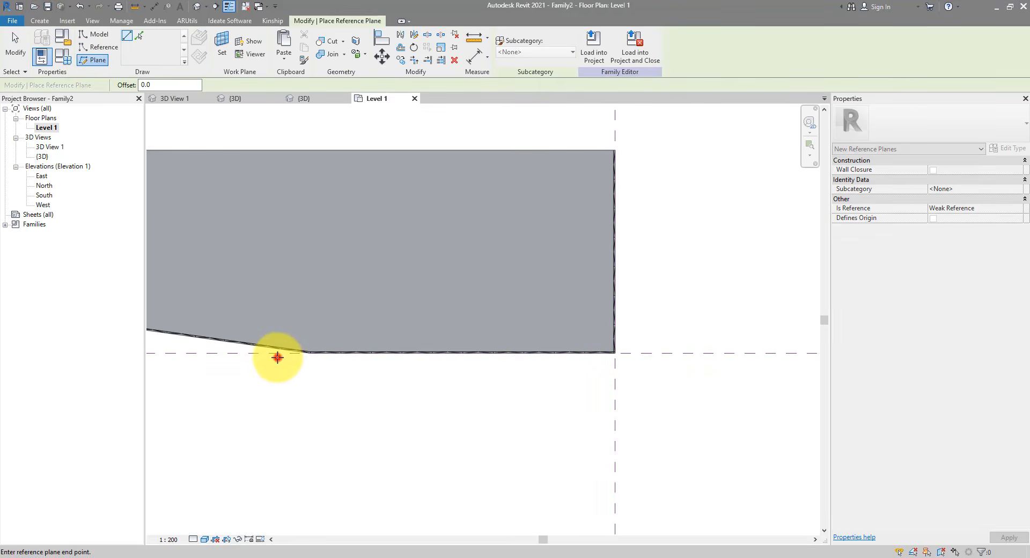
pyautogui.click(676, 356)
pyautogui.click(621, 128)
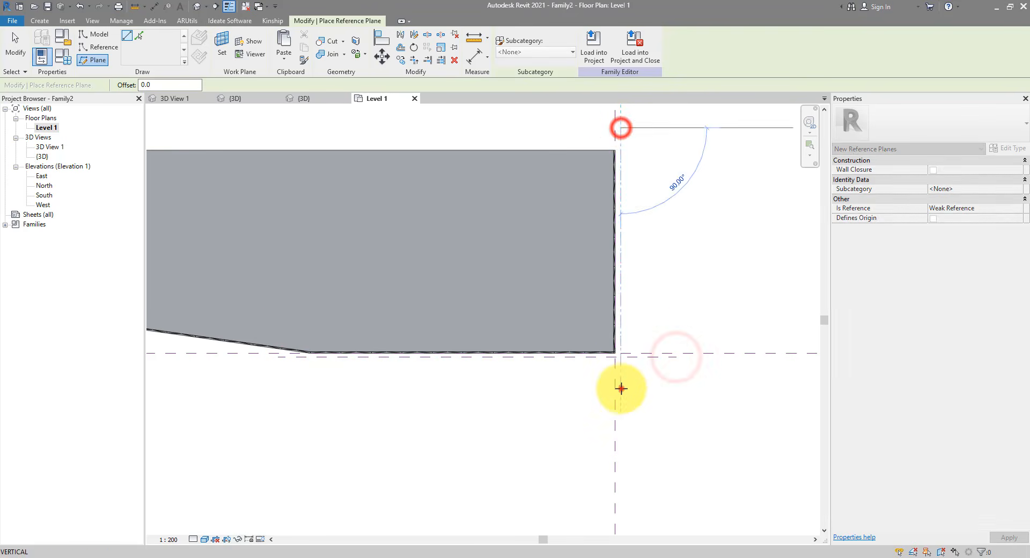
pyautogui.click(621, 387)
pyautogui.press('Escape')
# - Name the new horizontal reference plane 1 and the new vertical reference plane 2
pyautogui.click(652, 354)
pyautogui.click(668, 352)
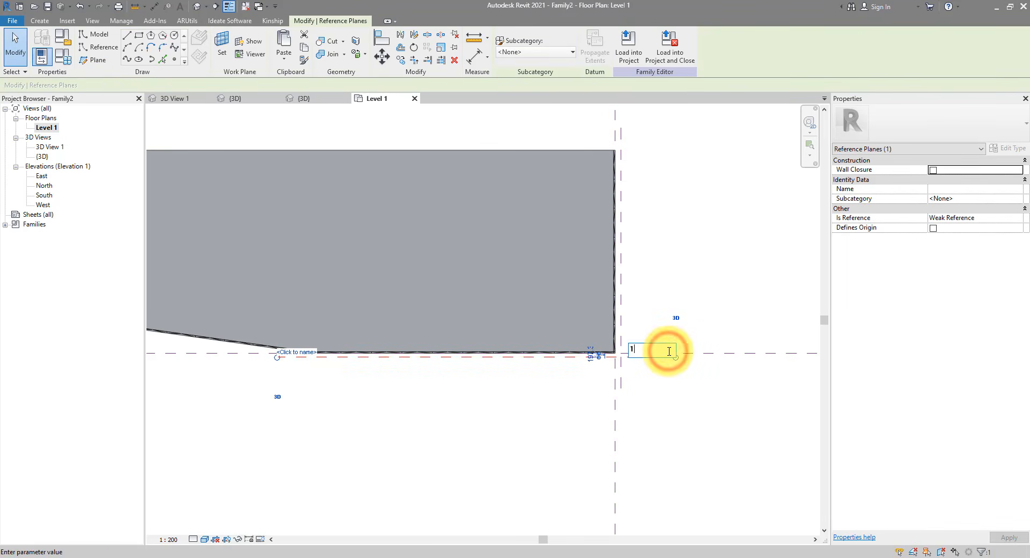
pyautogui.press('Return')
pyautogui.click(621, 300)
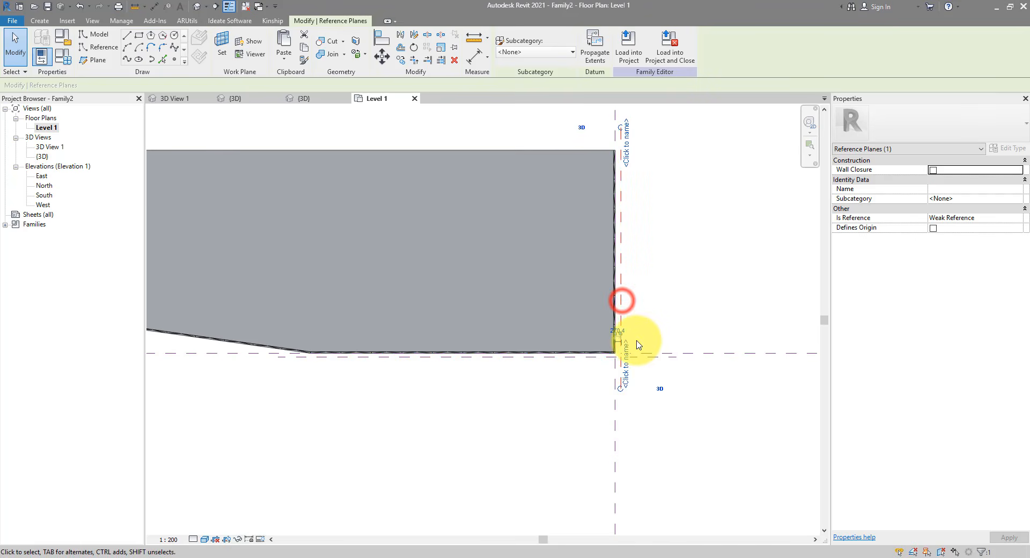
pyautogui.click(632, 365)
pyautogui.write('2')
pyautogui.press('Return')
pyautogui.click(725, 283)
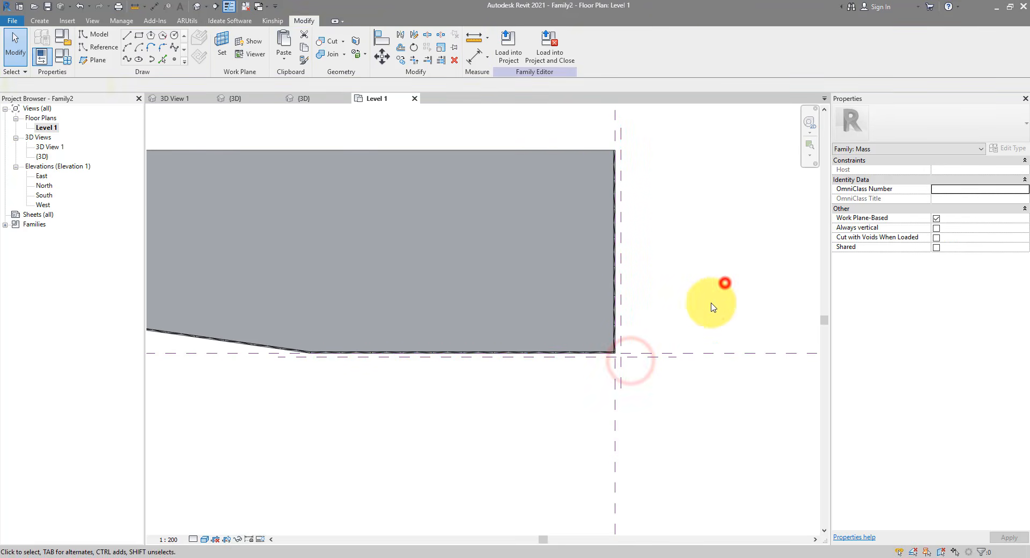
# - Open the South elevation and set the work plane to Reference Plane : 1
pyautogui.doubleClick(45, 197)
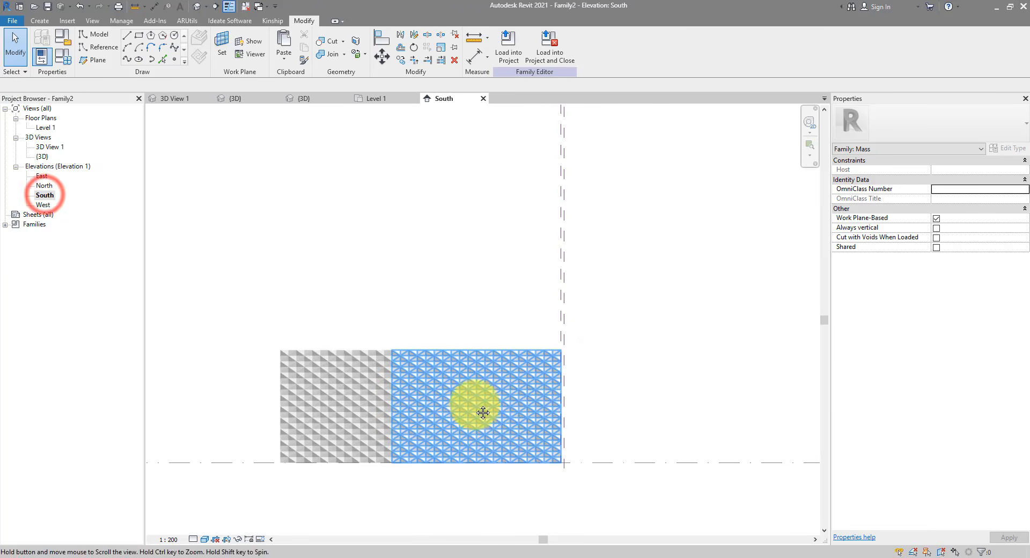
pyautogui.click(223, 49)
pyautogui.click(555, 251)
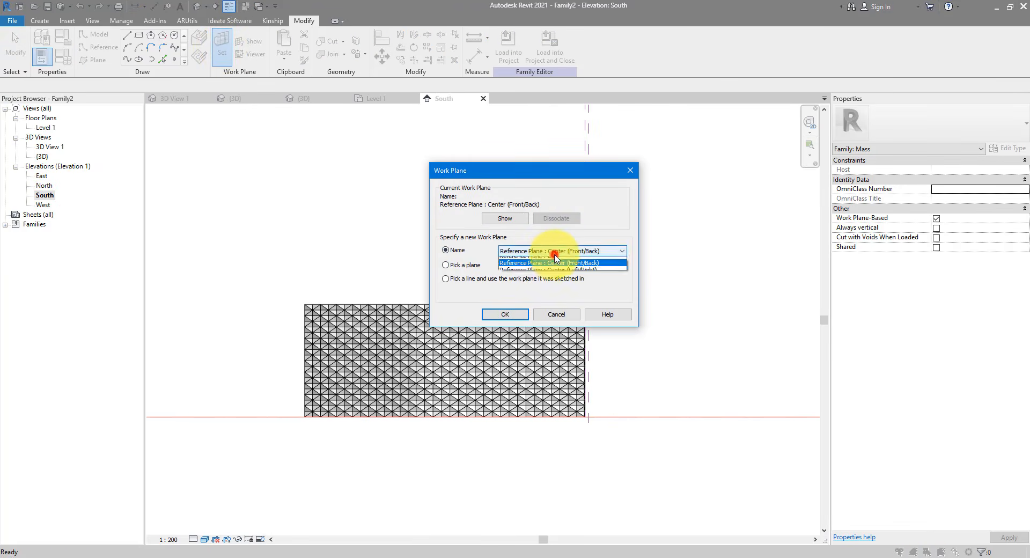
pyautogui.click(548, 267)
pyautogui.click(507, 314)
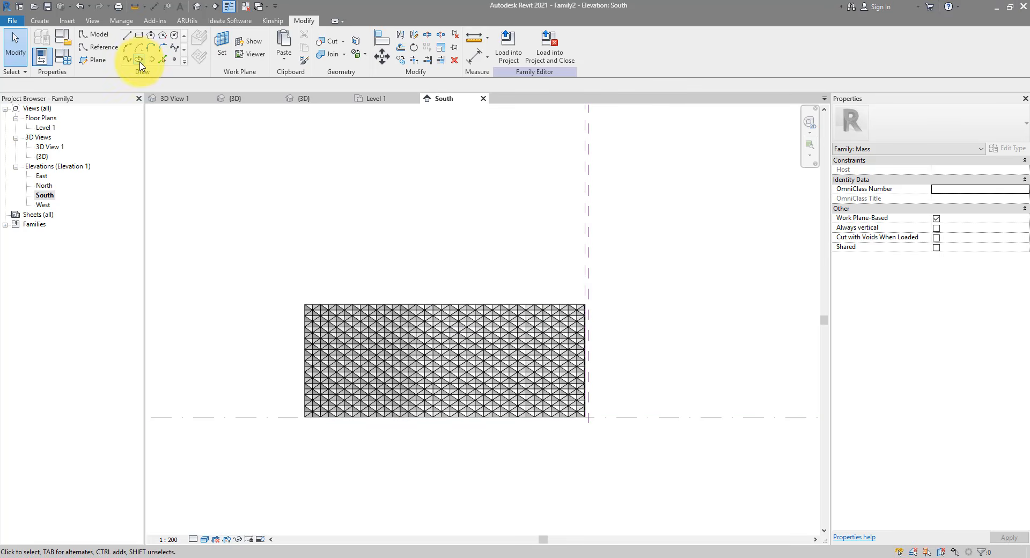
# - Draw a model-line ellipse on the work plane over the south facade, with a horizontal radius of about 3800 mm
pyautogui.click(139, 60)
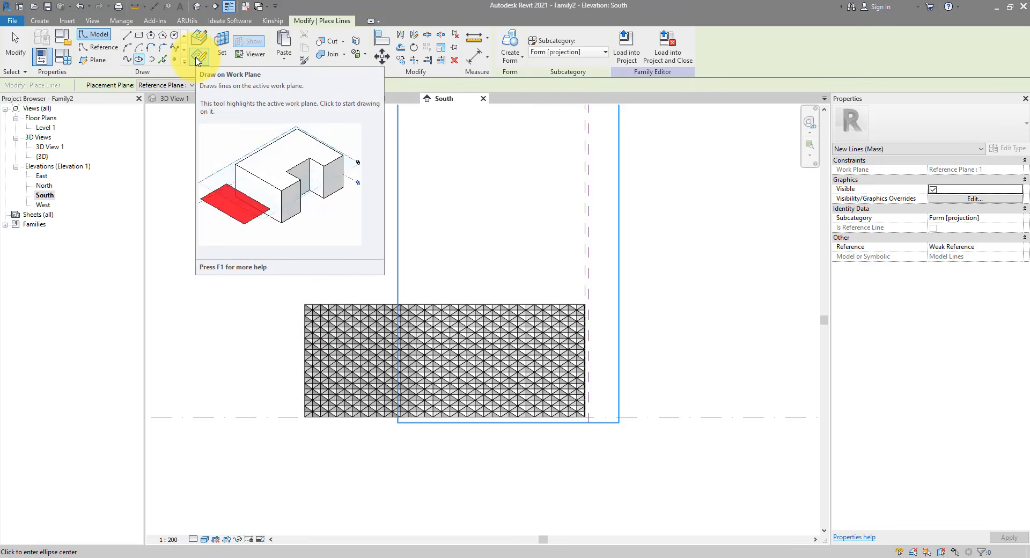
pyautogui.click(198, 57)
pyautogui.scroll(3, 533, 391)
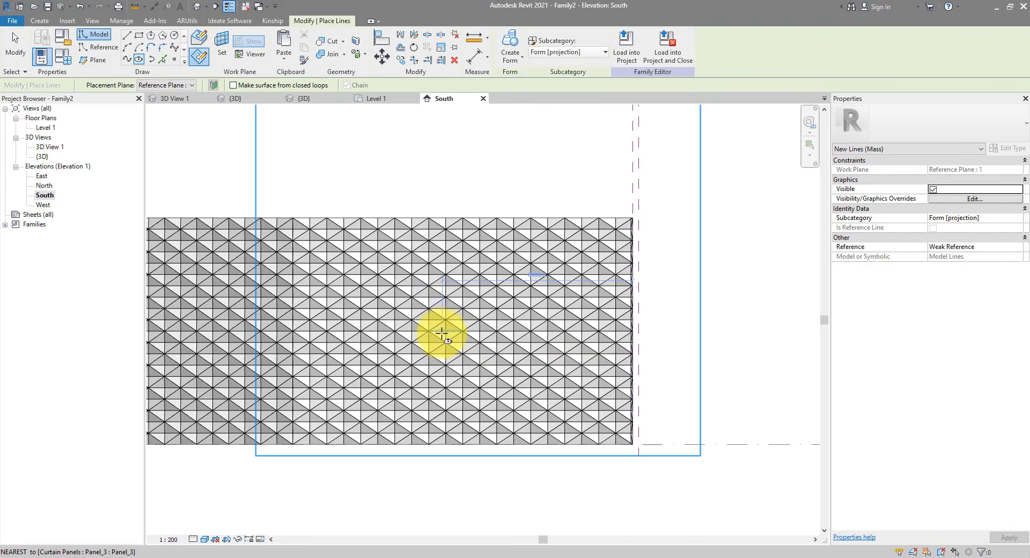
pyautogui.click(445, 329)
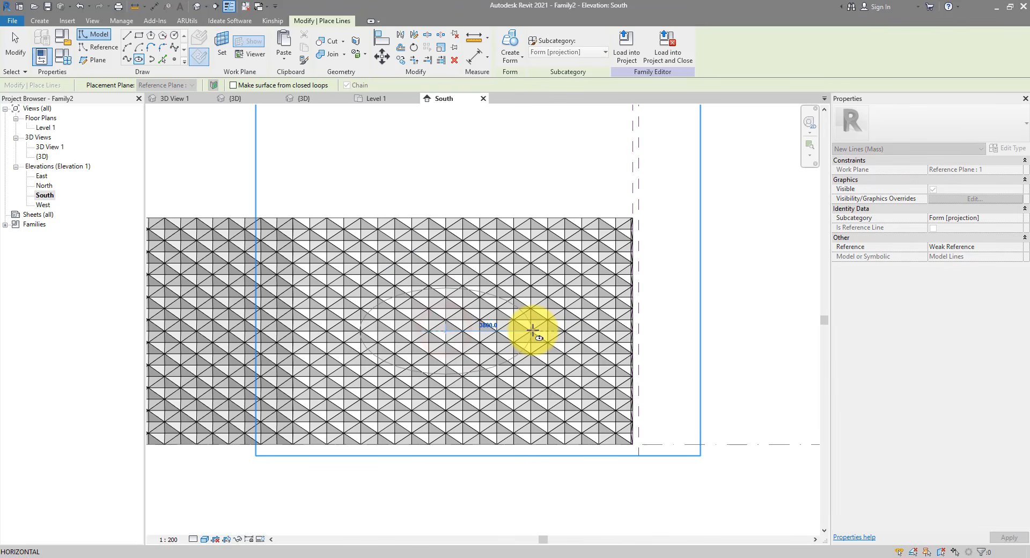
pyautogui.click(533, 331)
pyautogui.click(447, 275)
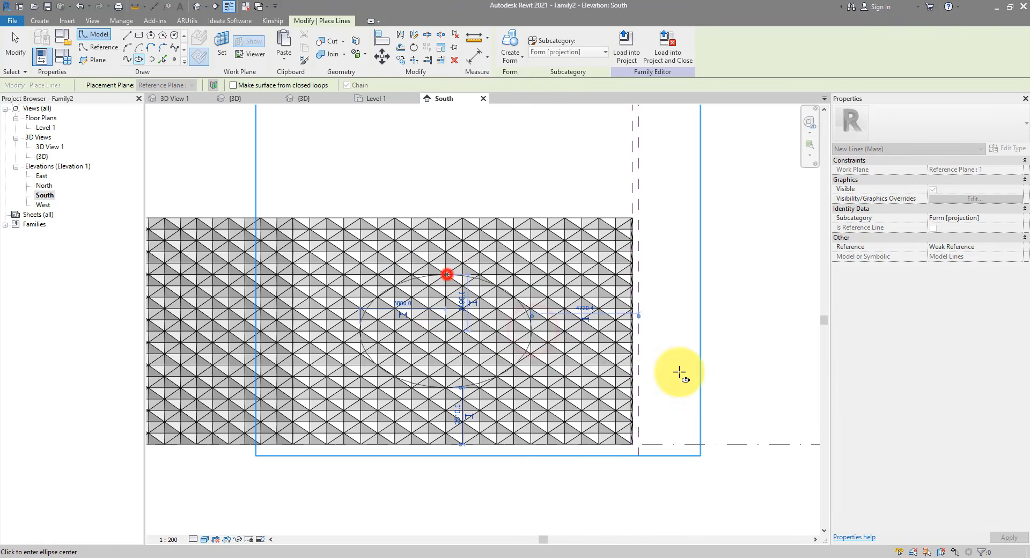
# - Draw a second, larger ellipse centred on the south facade's east corner at the same height, and inspect both in 3D
pyautogui.click(634, 331)
pyautogui.click(523, 331)
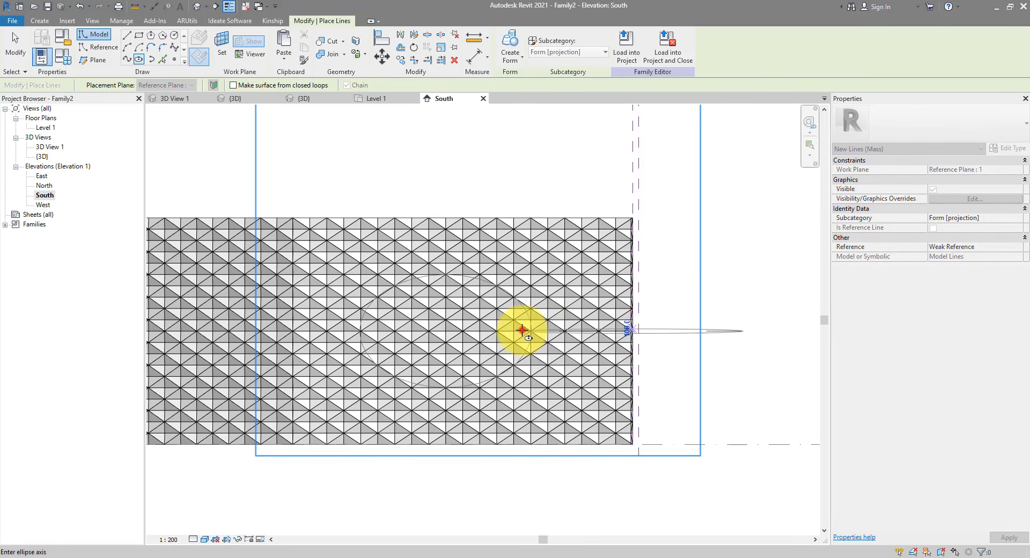
pyautogui.click(633, 257)
pyautogui.press('Escape')
pyautogui.press('Escape')
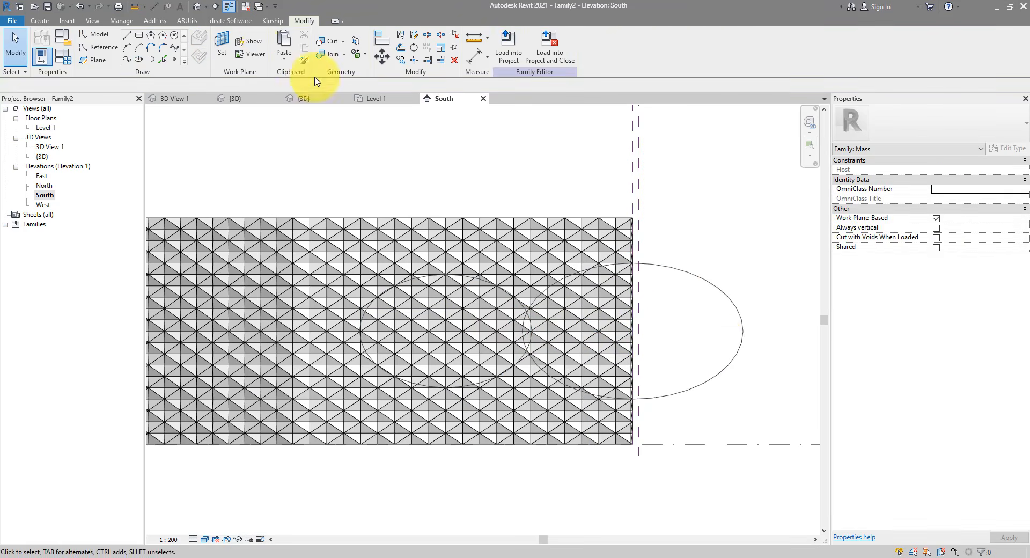
pyautogui.click(197, 7)
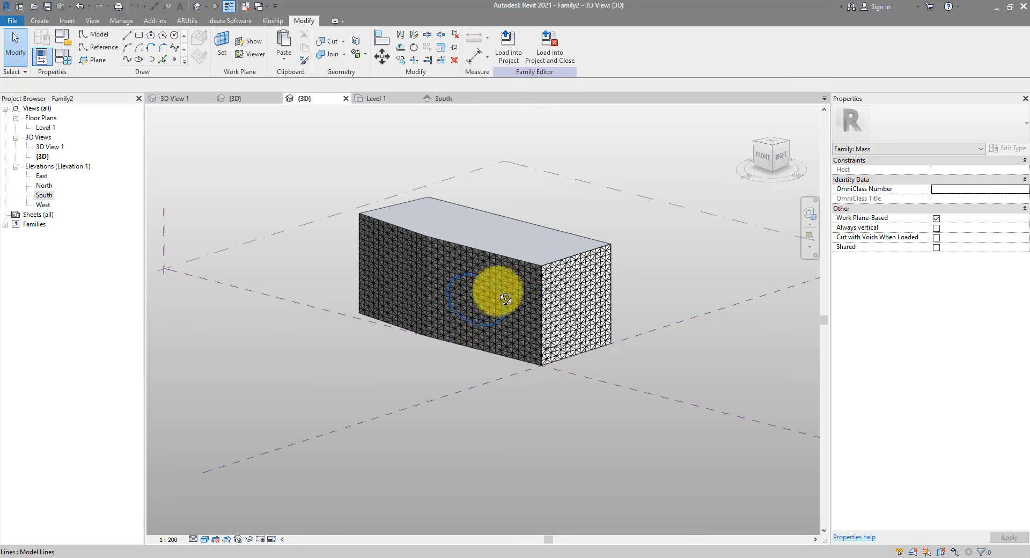
pyautogui.keyDown('shift'); pyautogui.moveTo(501, 292); pyautogui.dragTo(442, 295, button='middle'); pyautogui.keyUp('shift')
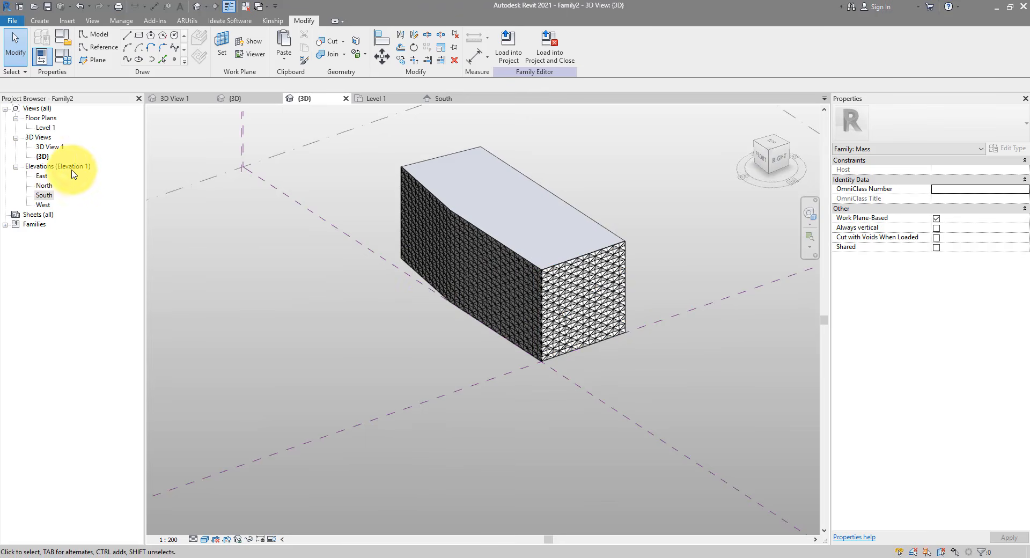
# - Open the East elevation and set the work plane to Reference Plane : 2
pyautogui.doubleClick(41, 177)
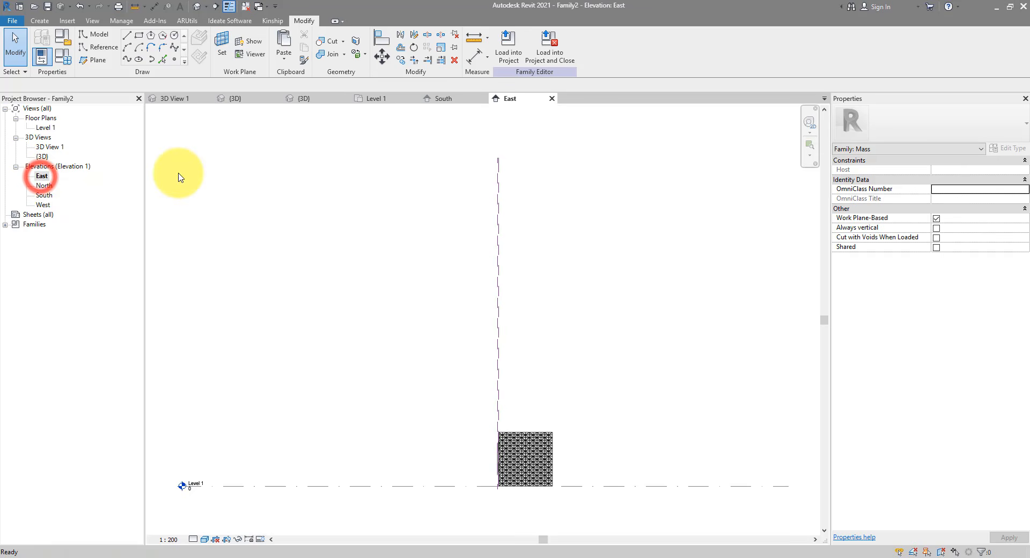
pyautogui.click(223, 52)
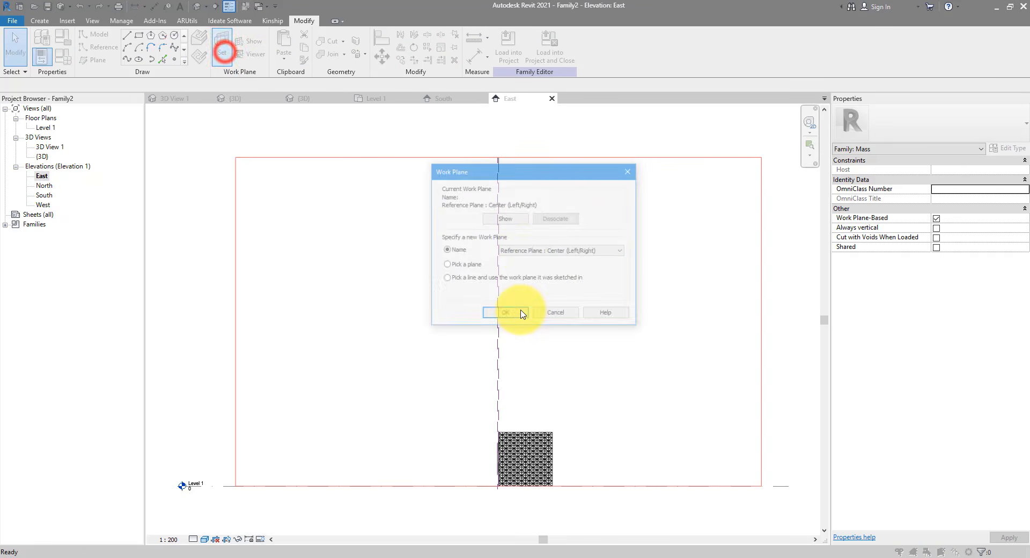
pyautogui.click(525, 251)
pyautogui.click(549, 275)
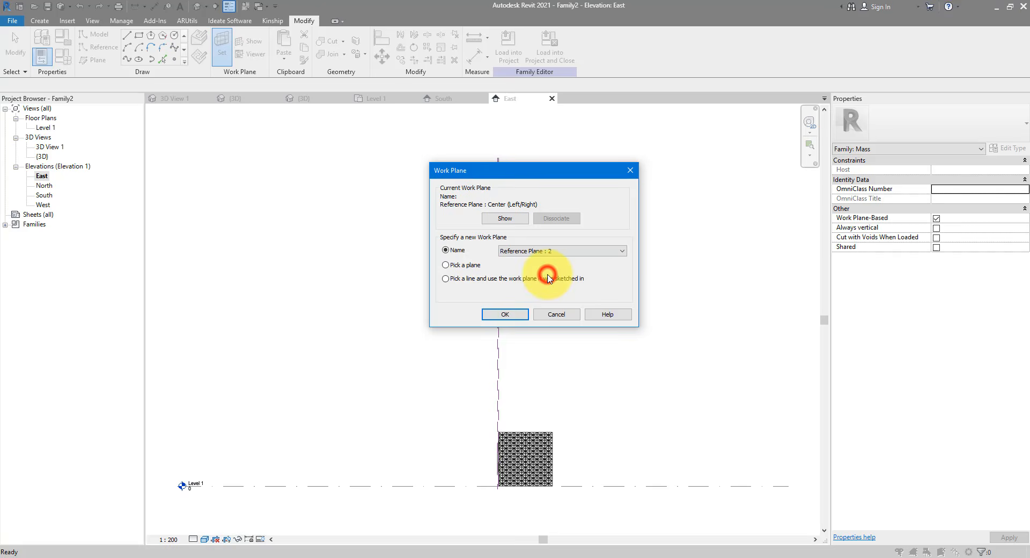
pyautogui.click(517, 315)
# - Draw a model-line ellipse on the east work plane, centred at mid-height on the reference plane beside the south corner
pyautogui.click(139, 60)
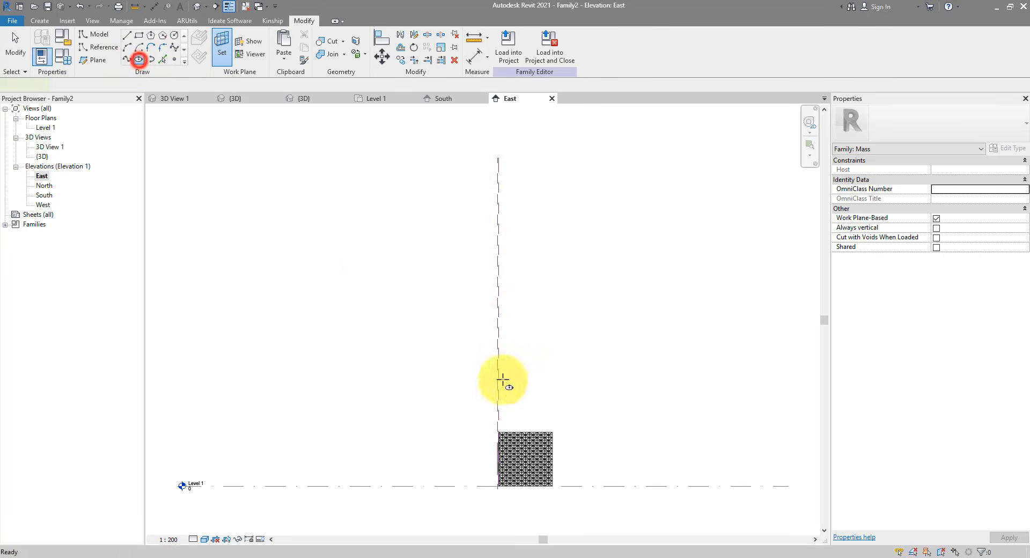
pyautogui.scroll(5, 511, 472)
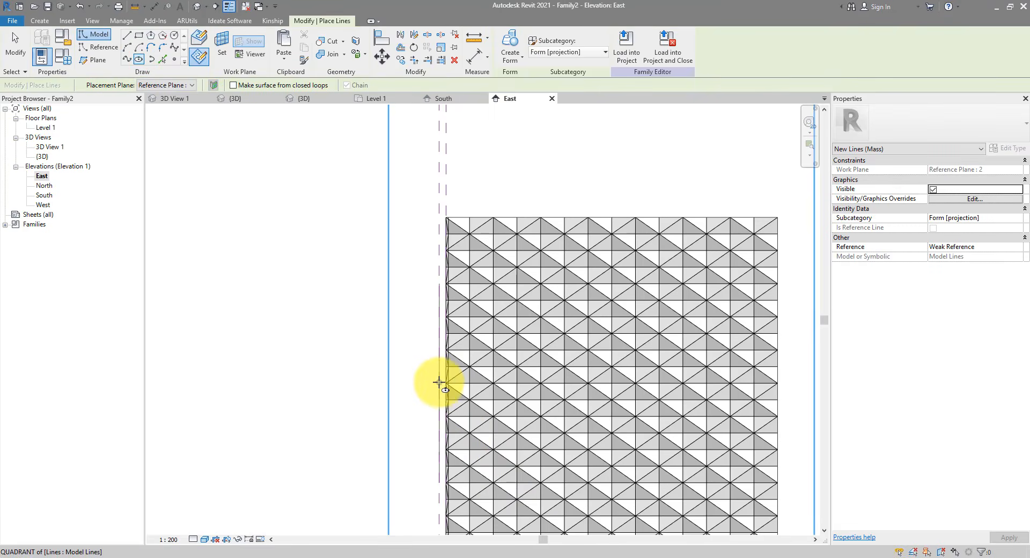
pyautogui.click(439, 382)
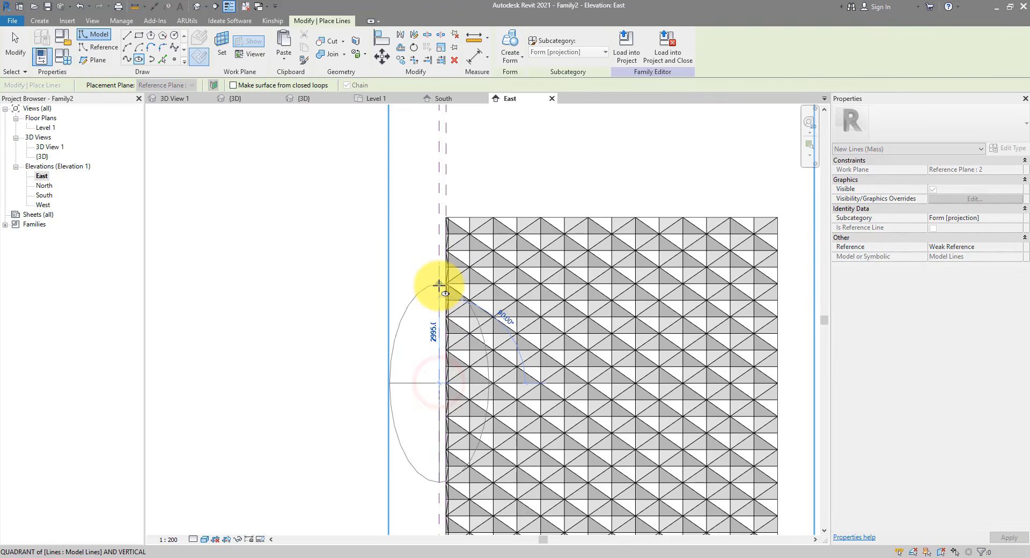
# - Finish the ellipse on the facade's vertical reference line in the East elevation, about 2995 mm in vertical radius, and show the model in 3D
pyautogui.click(439, 286)
pyautogui.click(612, 381)
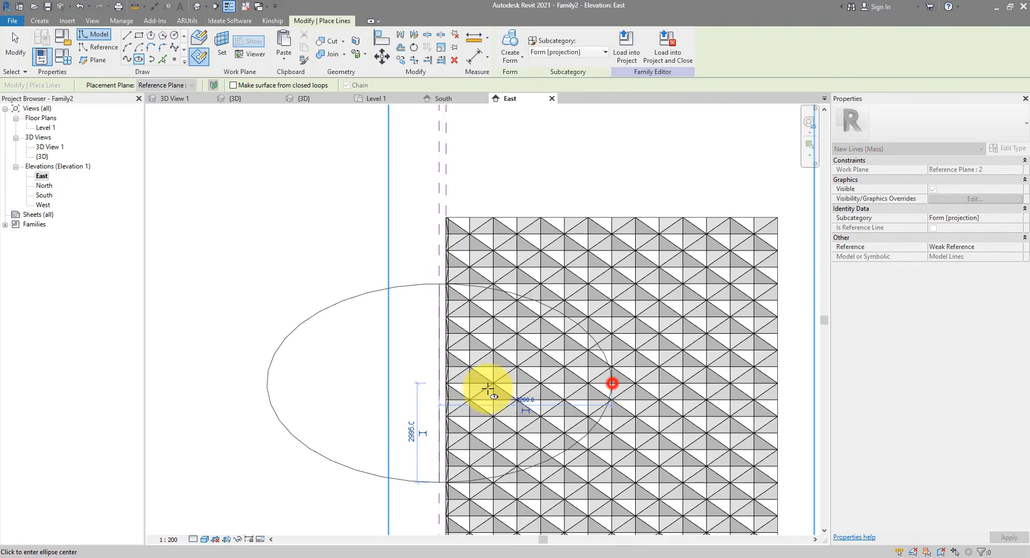
pyautogui.press('Escape')
pyautogui.press('Escape')
pyautogui.click(338, 230)
pyautogui.click(196, 6)
pyautogui.keyDown('shift'); pyautogui.moveTo(558, 334); pyautogui.dragTo(564, 193, button='middle'); pyautogui.keyUp('shift')
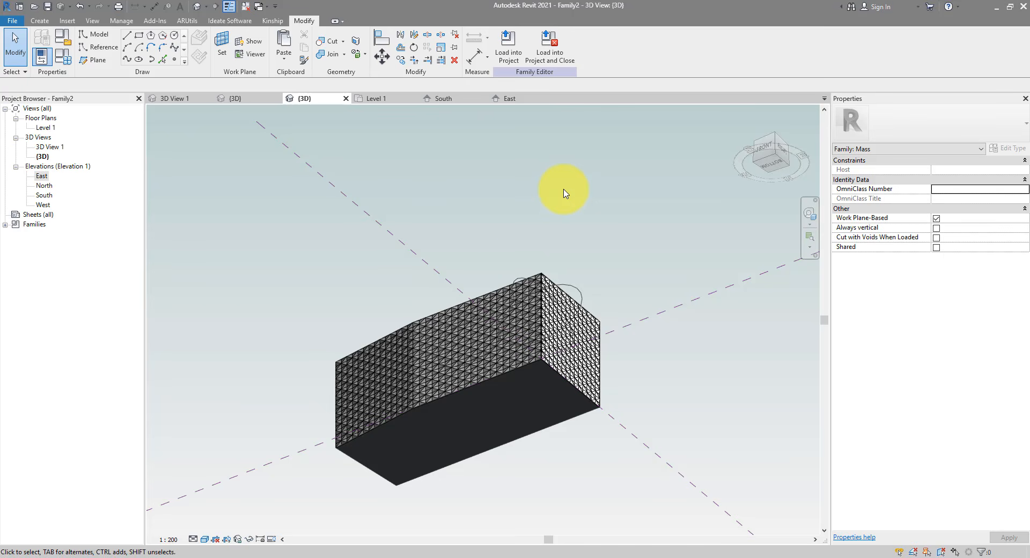
# - Switch to the Dynamo graph "Facade with multiple attractor shapes" and add a Select Model Elements node below the family nodes
pyautogui.moveTo(217, 556)
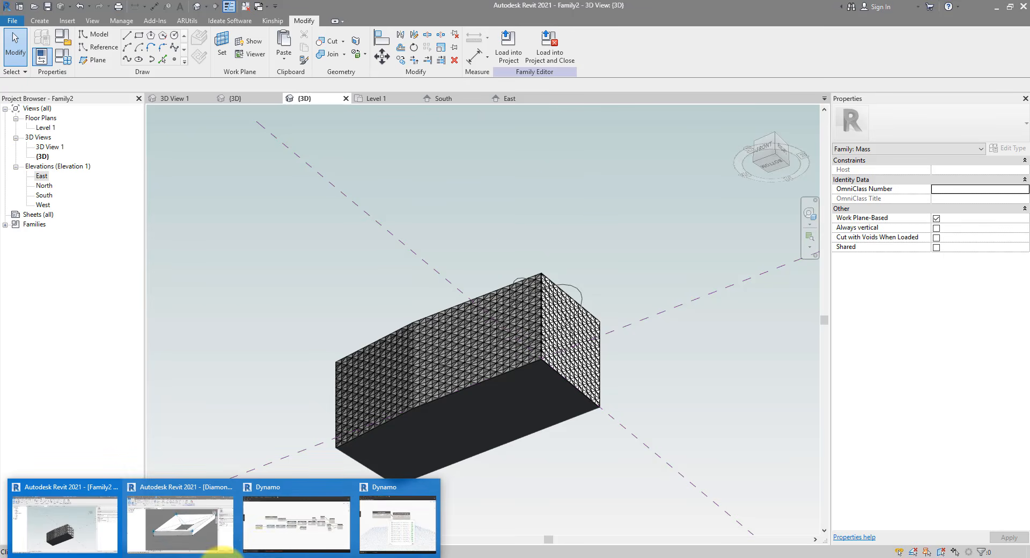
pyautogui.click(395, 517)
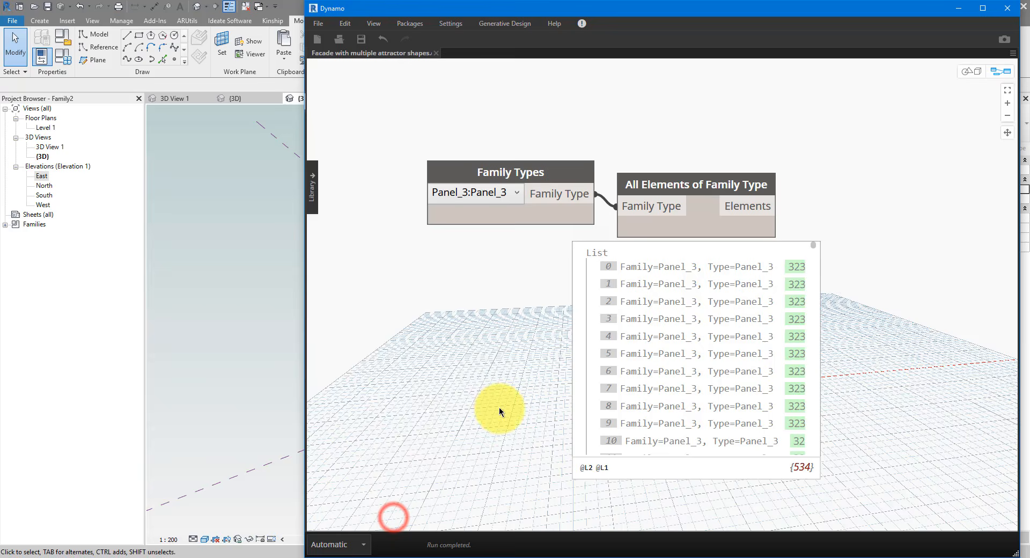
pyautogui.rightClick(382, 370)
pyautogui.write('select')
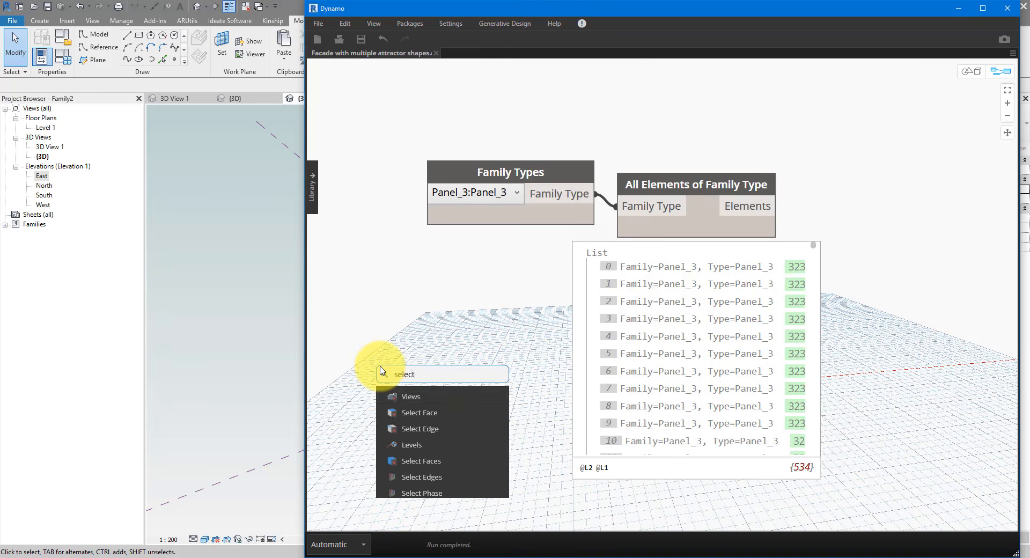
pyautogui.write(' model elemet')
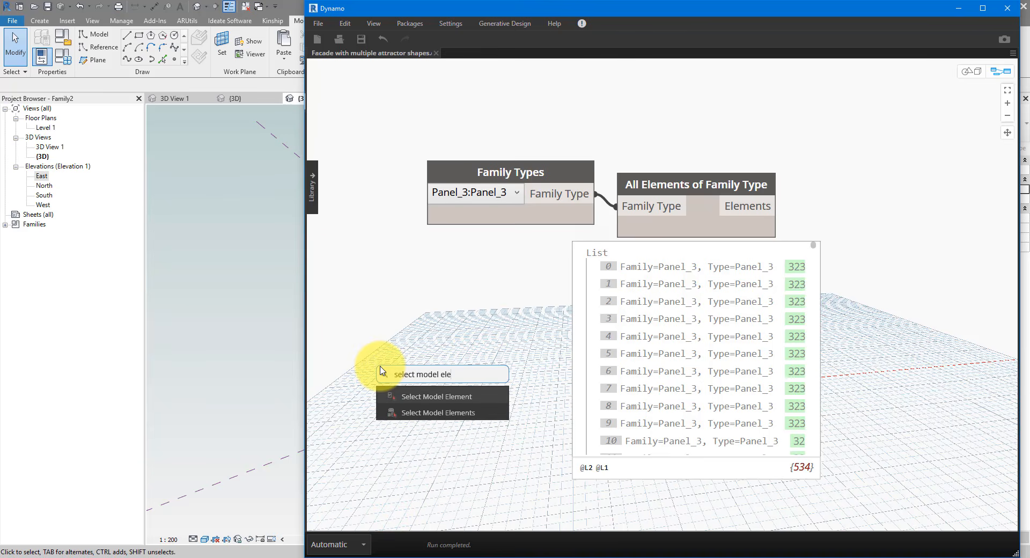
pyautogui.click(476, 414)
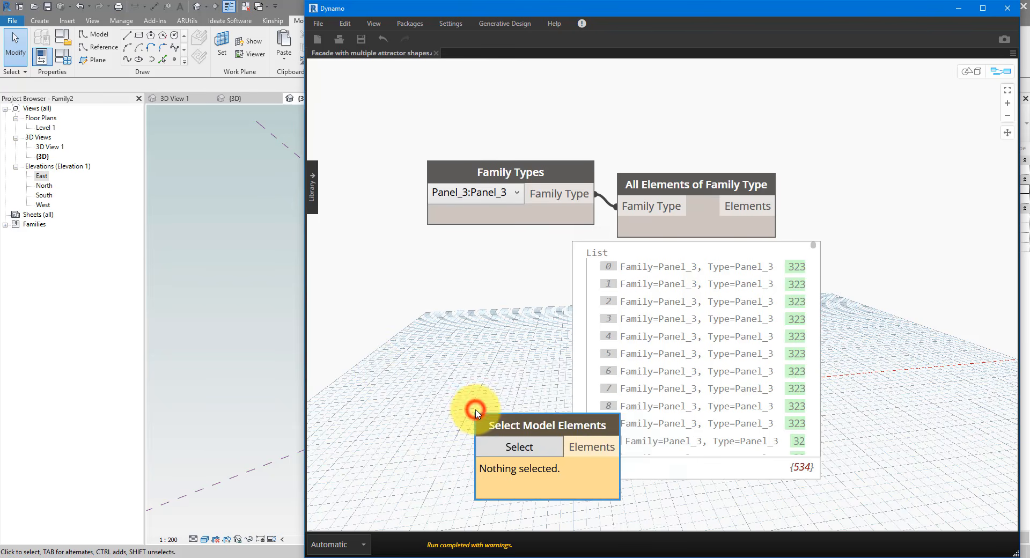
# - Close the Project Browser in Revit and temporarily isolate the three ellipses in the 3D view
pyautogui.click(138, 99)
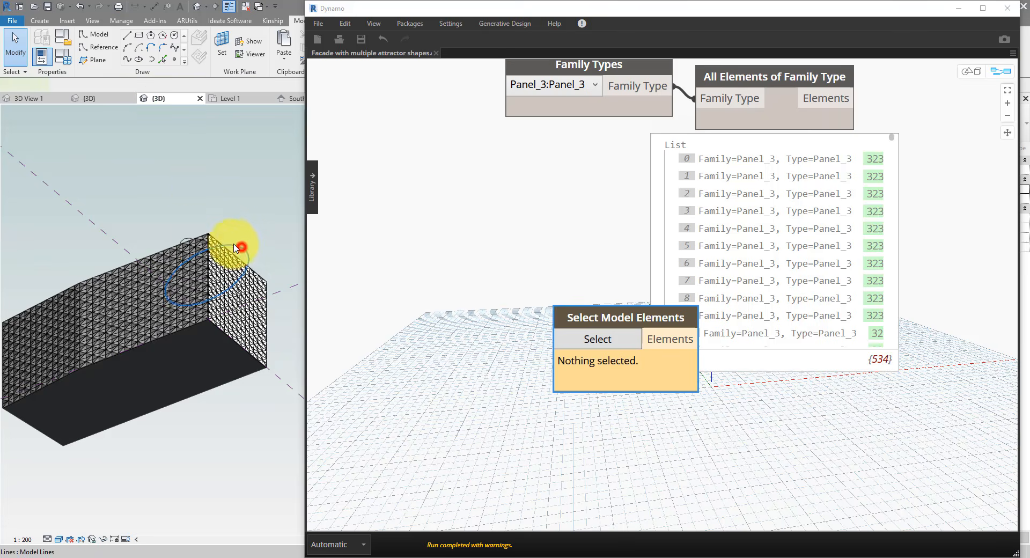
pyautogui.keyDown('shift'); pyautogui.moveTo(191, 237); pyautogui.dragTo(161, 241, button='middle'); pyautogui.keyUp('shift')
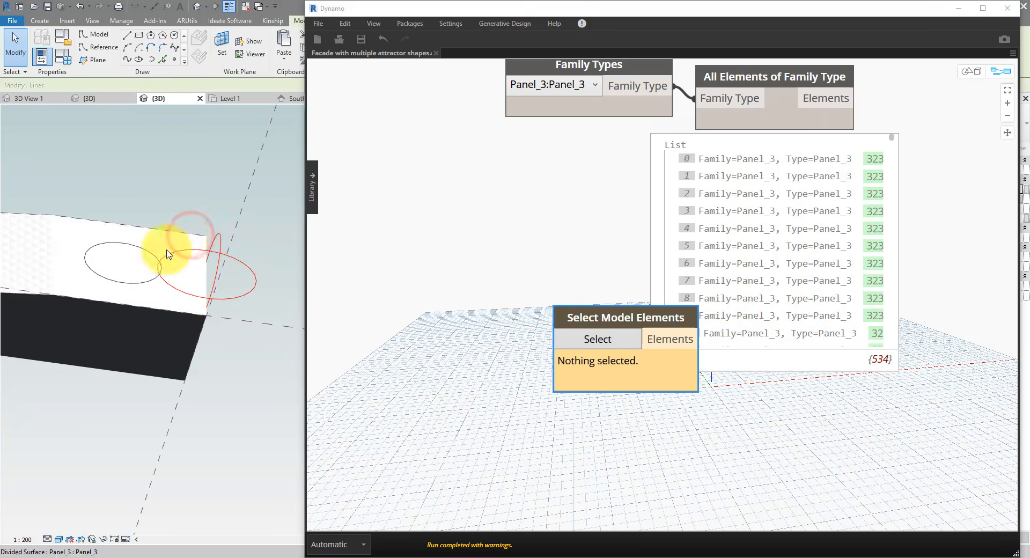
pyautogui.click(139, 246)
pyautogui.click(103, 541)
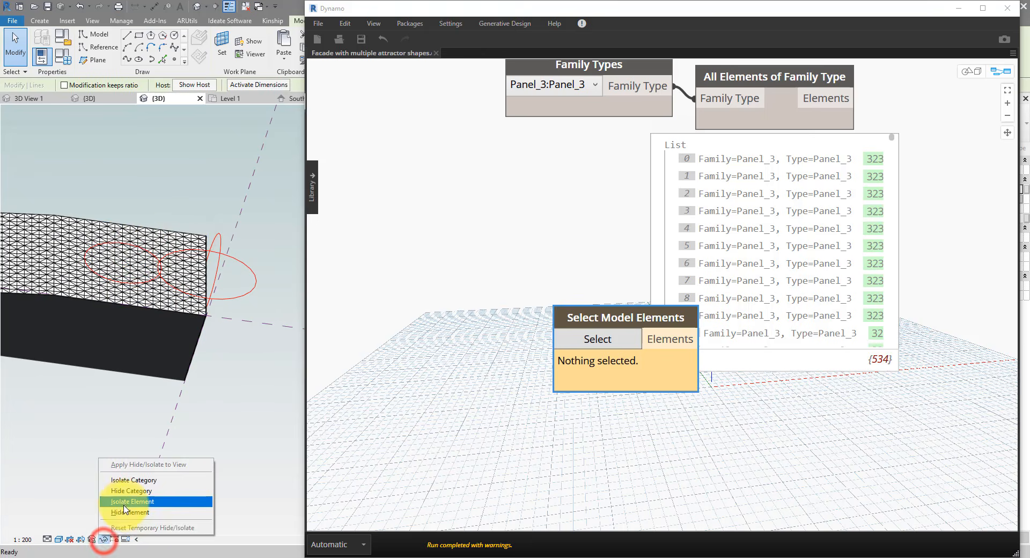
pyautogui.click(115, 501)
pyautogui.click(221, 366)
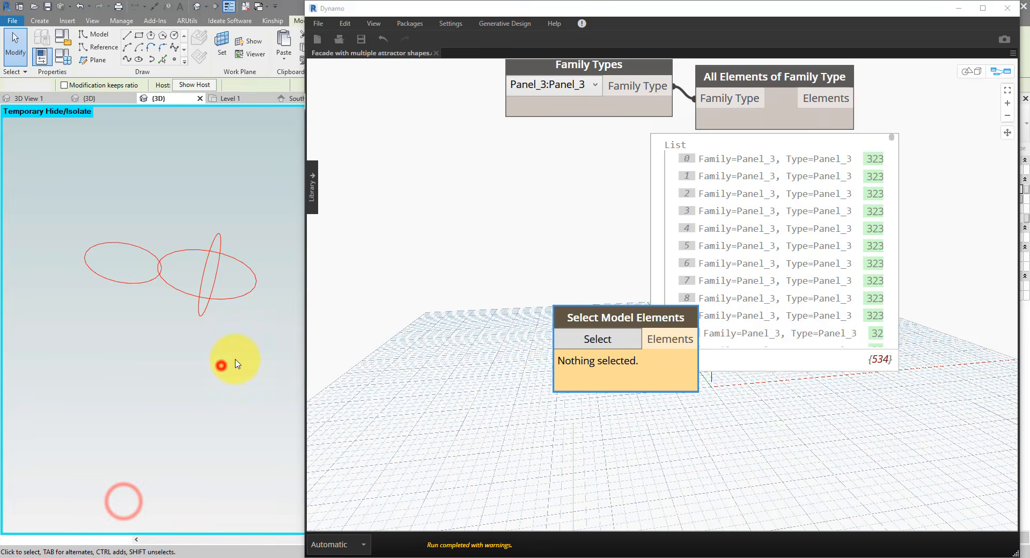
# - Pick all three isolated ellipses for the Select Model Elements node and reposition the node below the Family Types nodes
pyautogui.click(590, 339)
pyautogui.moveTo(45, 176); pyautogui.dragTo(292, 338)
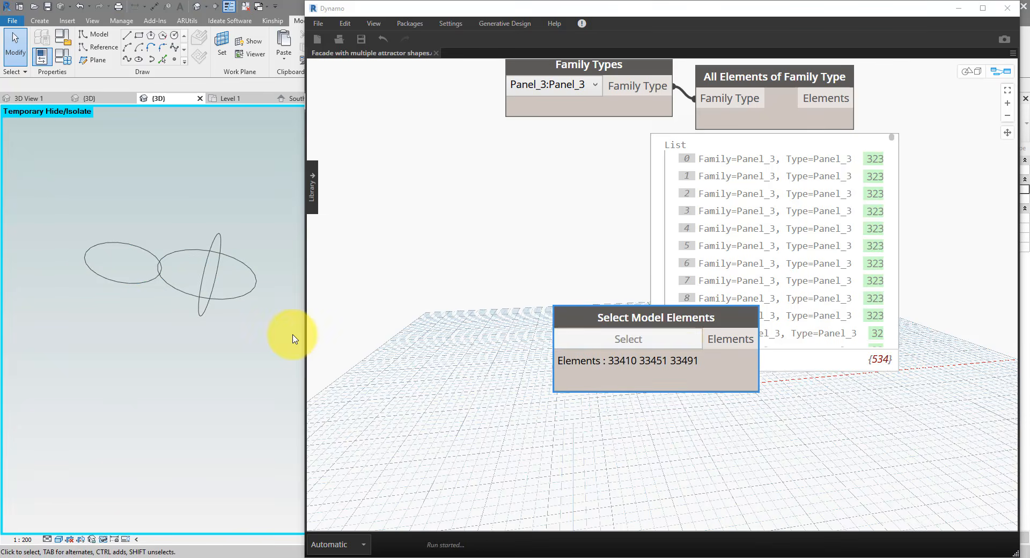
pyautogui.moveTo(603, 345); pyautogui.dragTo(500, 411)
pyautogui.click(680, 403)
# - Add an Element.Geometry node beside Select Model Elements and feed it the selected elements
pyautogui.rightClick(691, 433)
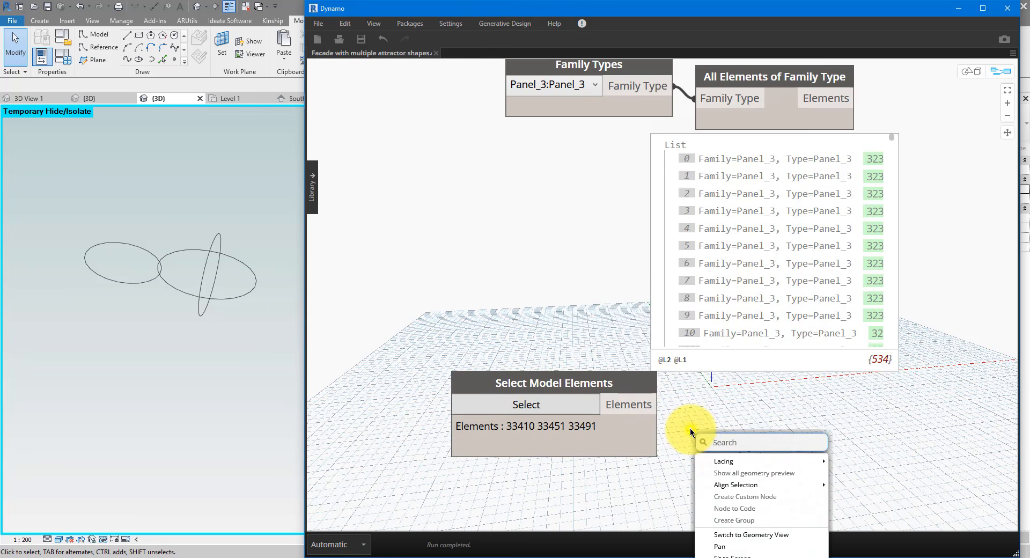
pyautogui.write('ele')
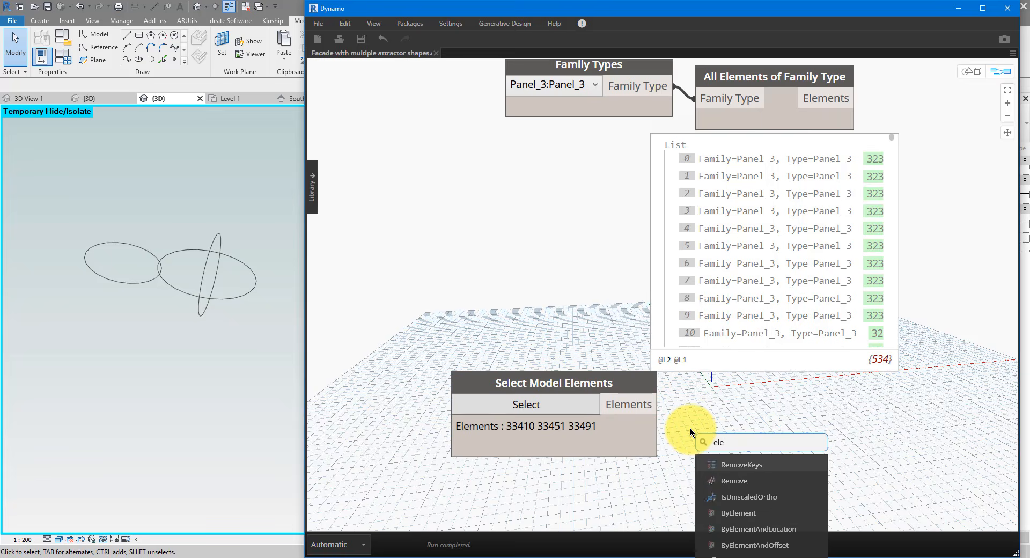
pyautogui.write('ment.geom')
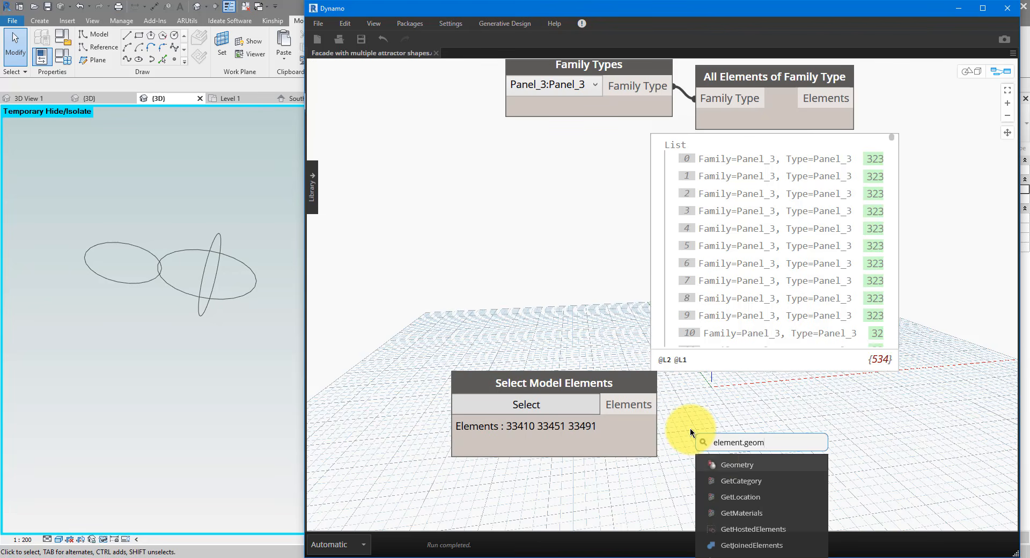
pyautogui.click(716, 460)
pyautogui.moveTo(735, 471); pyautogui.dragTo(737, 400)
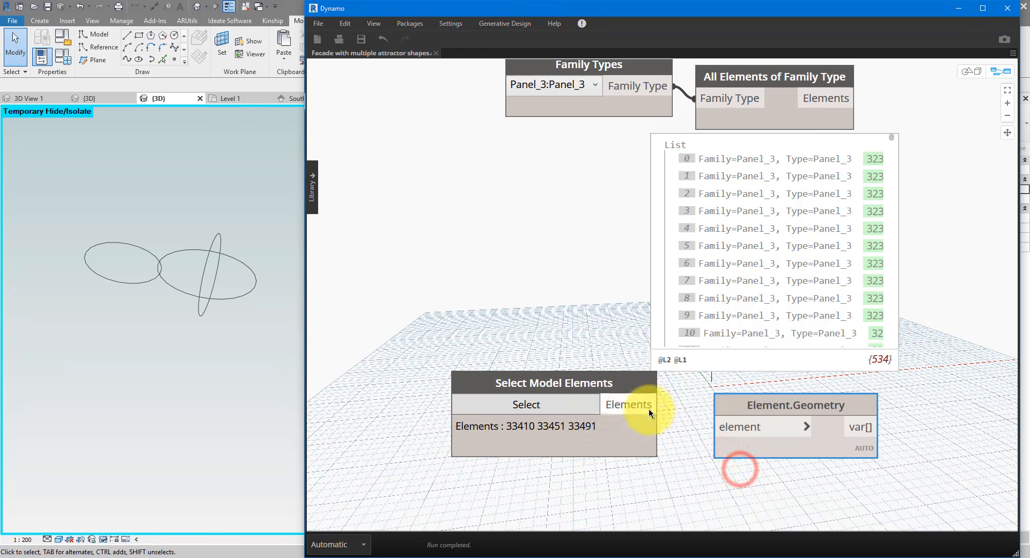
pyautogui.click(720, 430)
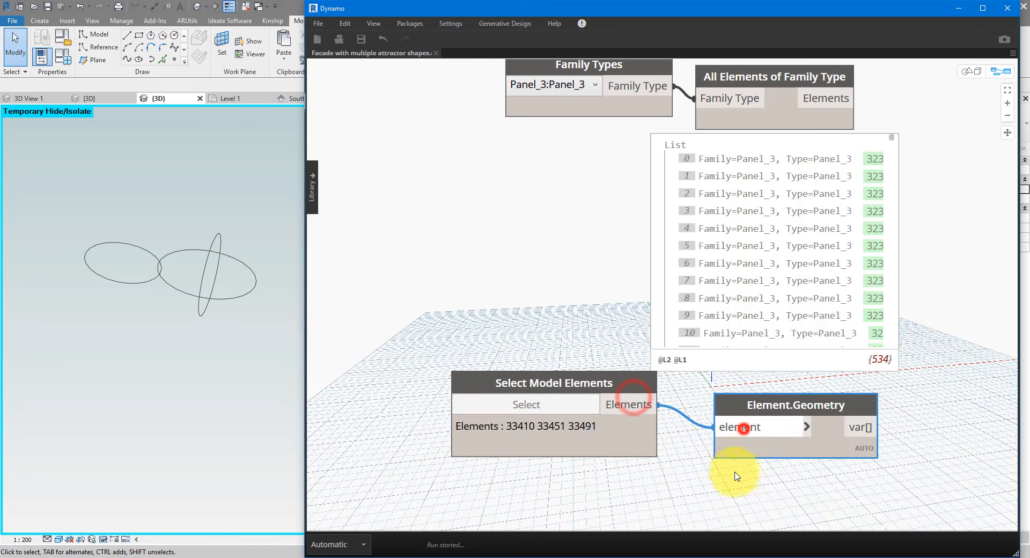
# - Examine the extracted ellipse geometry in the background 3D preview, fitted to the view, and return to the graph
pyautogui.click(861, 474)
pyautogui.moveTo(895, 437); pyautogui.dragTo(758, 296, button='middle')
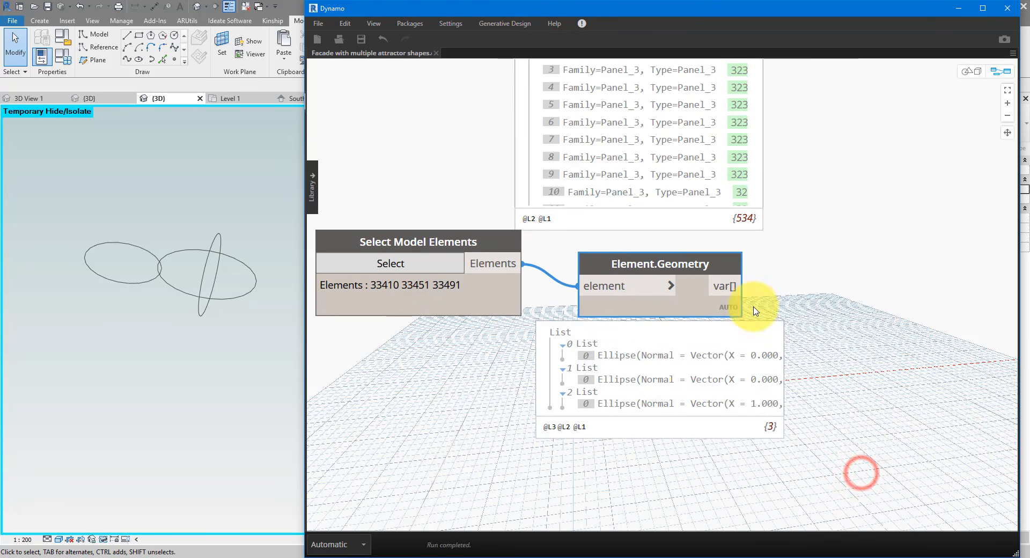
pyautogui.scroll(-5, 888, 359)
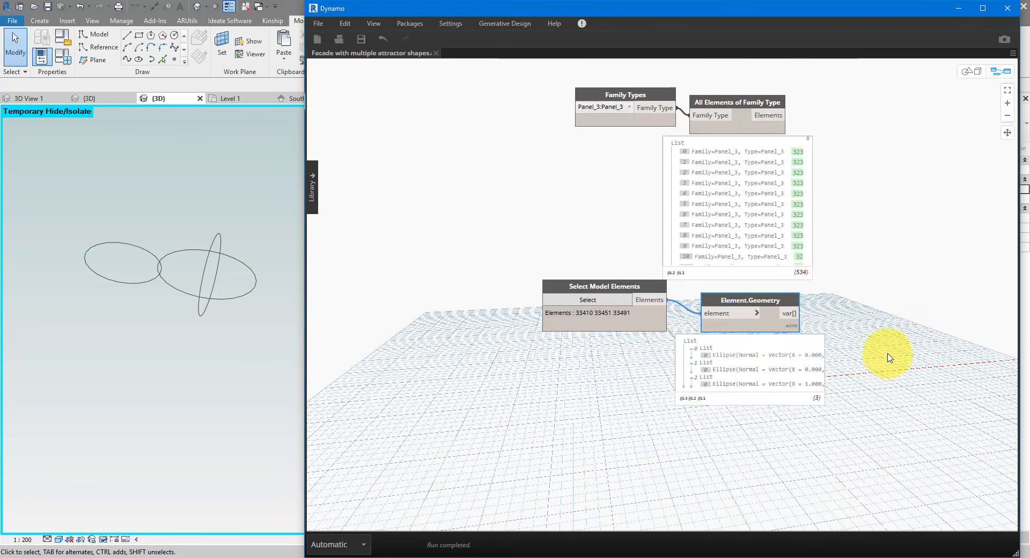
pyautogui.click(969, 75)
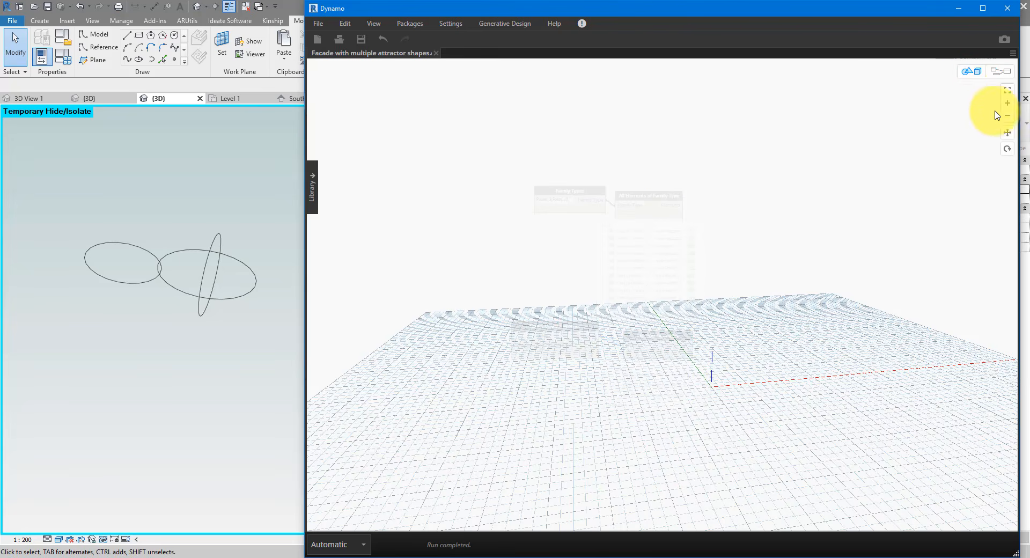
pyautogui.click(1008, 91)
pyautogui.moveTo(789, 265); pyautogui.dragTo(706, 322, button='right')
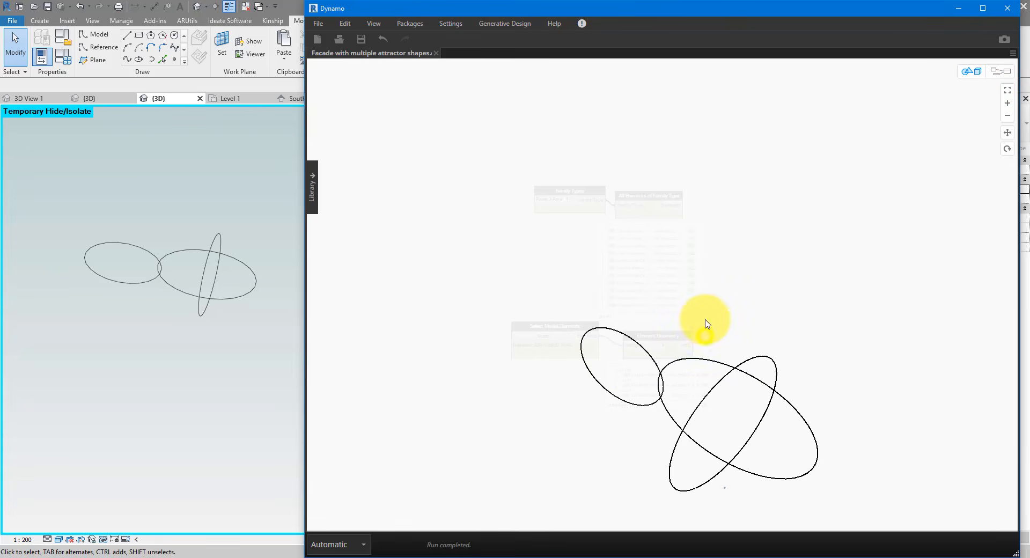
pyautogui.click(996, 79)
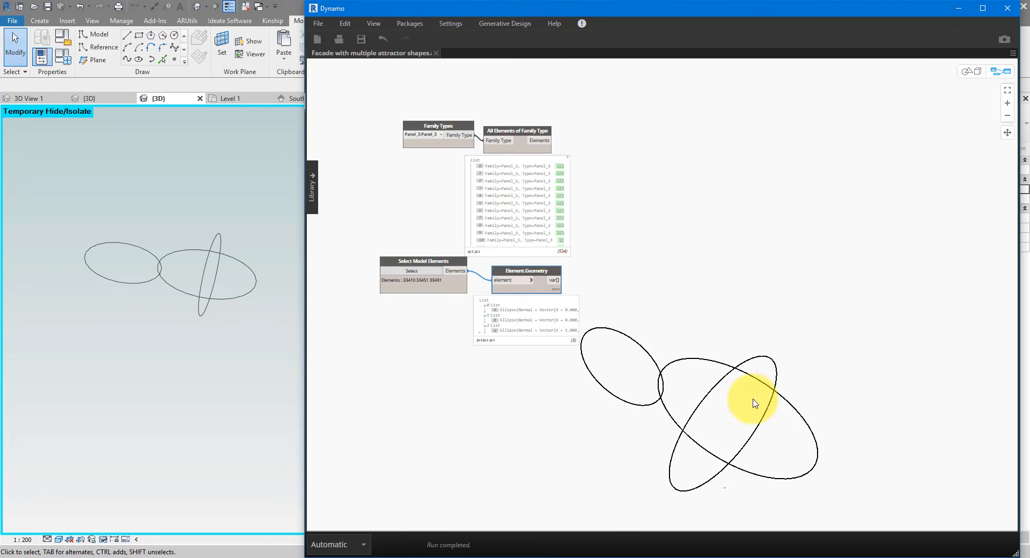
# - Add a Surface.ByPatch node, connect the Element.Geometry output to closedCurve, and align it beside Element.Geometry with its output preview pinned
pyautogui.rightClick(625, 290)
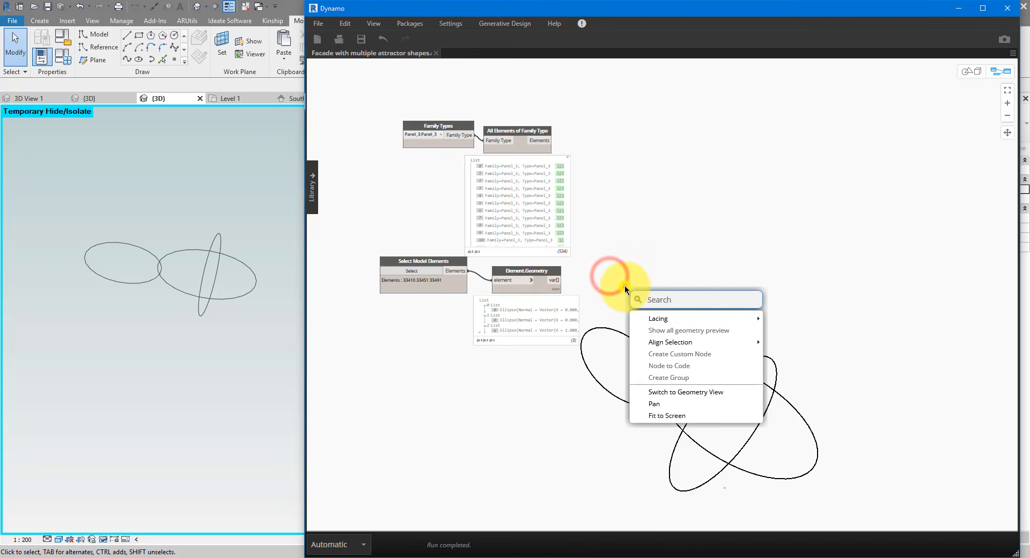
pyautogui.click(674, 302)
pyautogui.rightClick(646, 296)
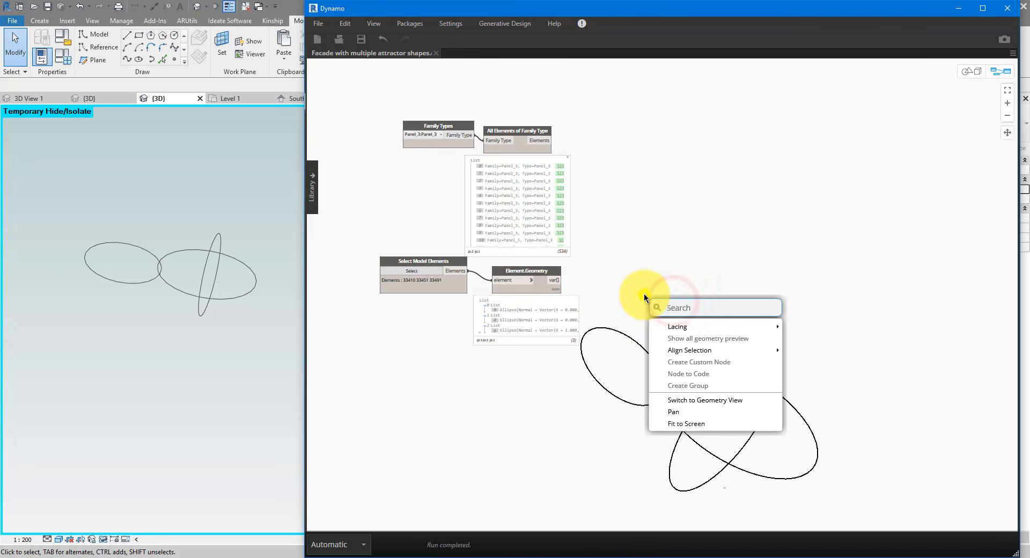
pyautogui.write('bypatch')
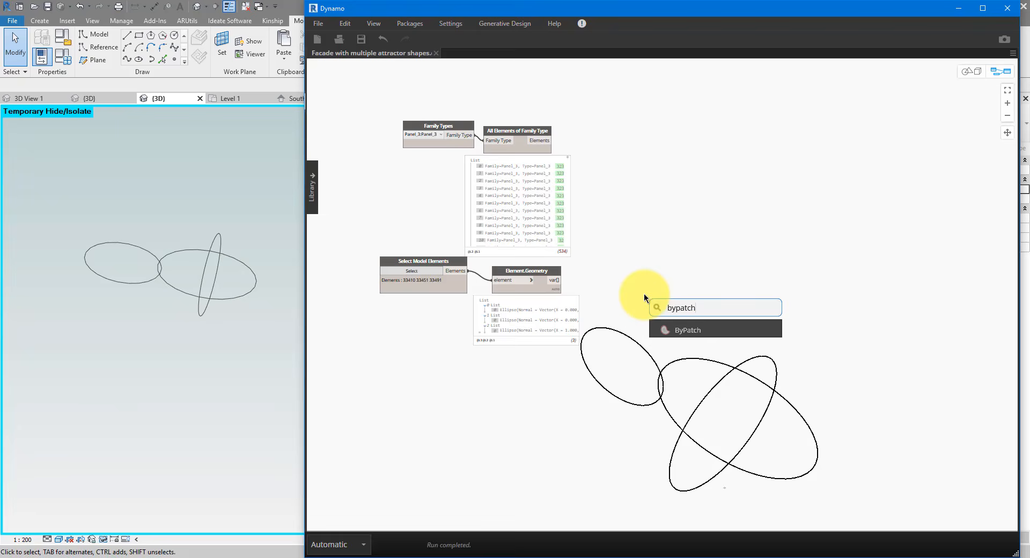
pyautogui.click(687, 330)
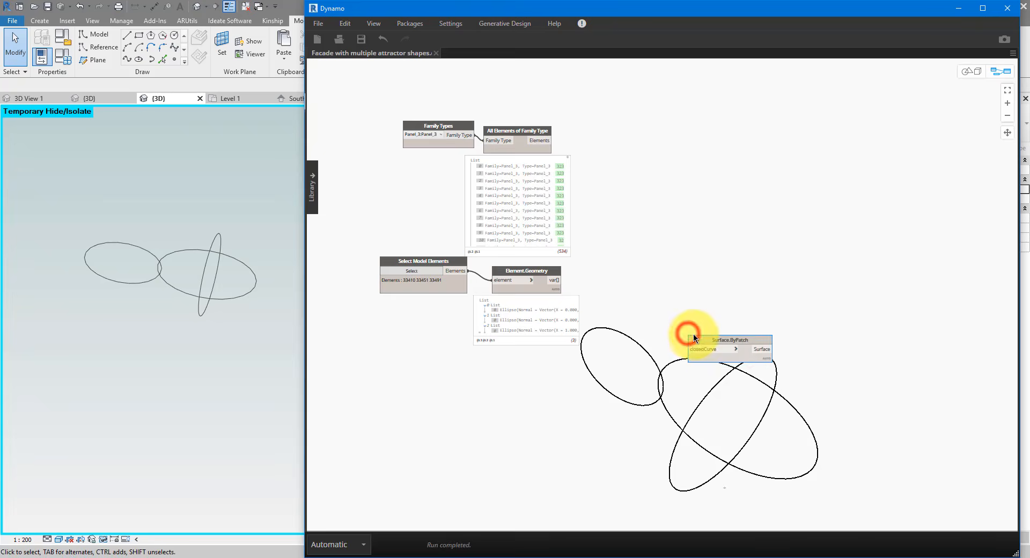
pyautogui.scroll(4, 568, 277)
pyautogui.click(550, 292)
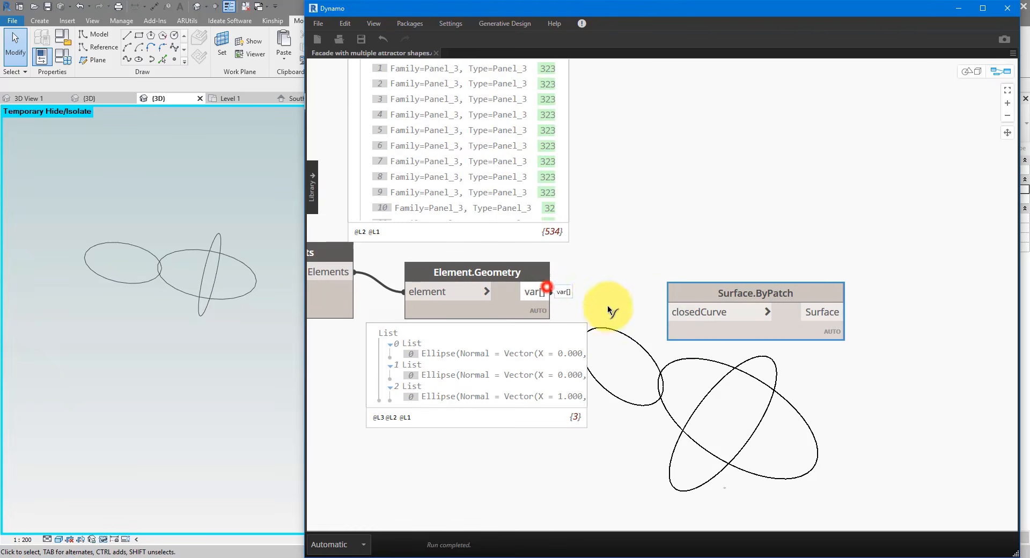
pyautogui.click(670, 309)
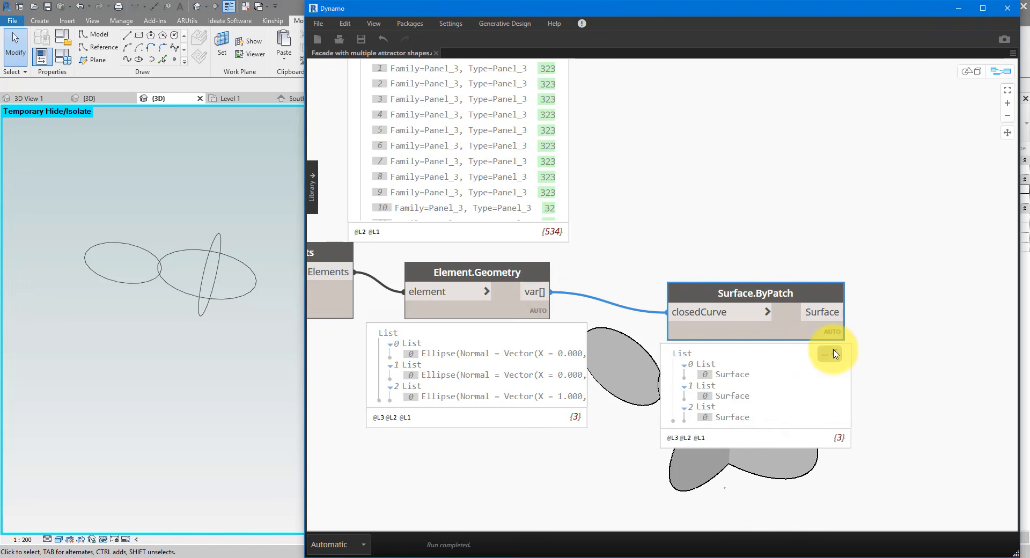
pyautogui.click(833, 350)
pyautogui.moveTo(787, 331); pyautogui.dragTo(727, 310)
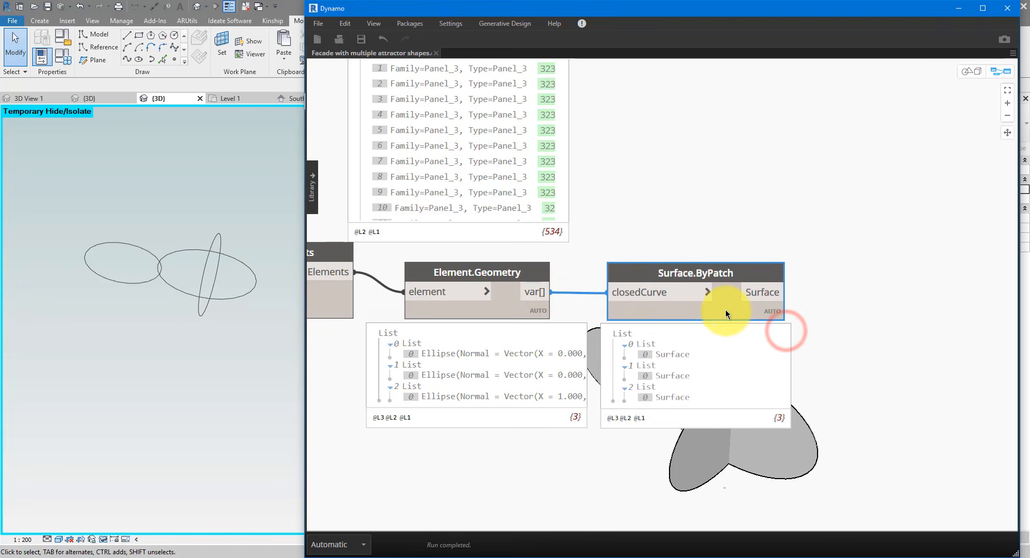
# - Add a List.Flatten node beside Surface.ByPatch and connect the Surface output to its list input
pyautogui.moveTo(726, 309); pyautogui.dragTo(714, 295, button='middle')
pyautogui.scroll(-2, 703, 293)
pyautogui.rightClick(665, 288)
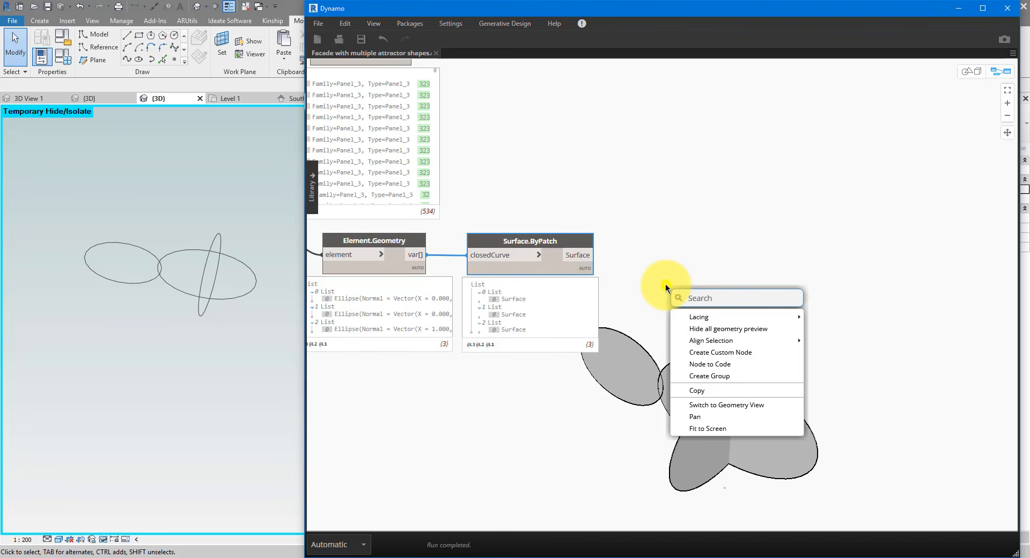
pyautogui.write('flatt')
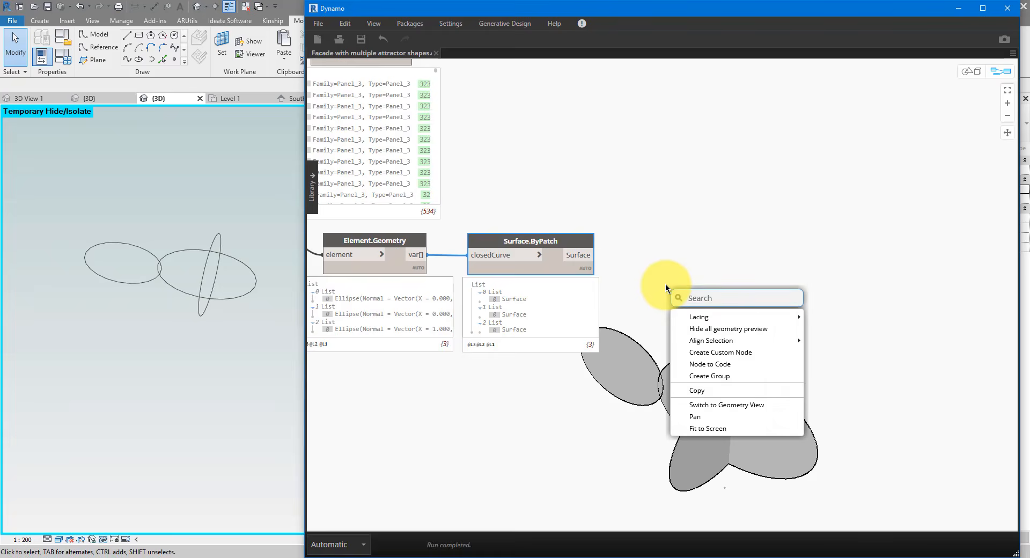
pyautogui.write('en')
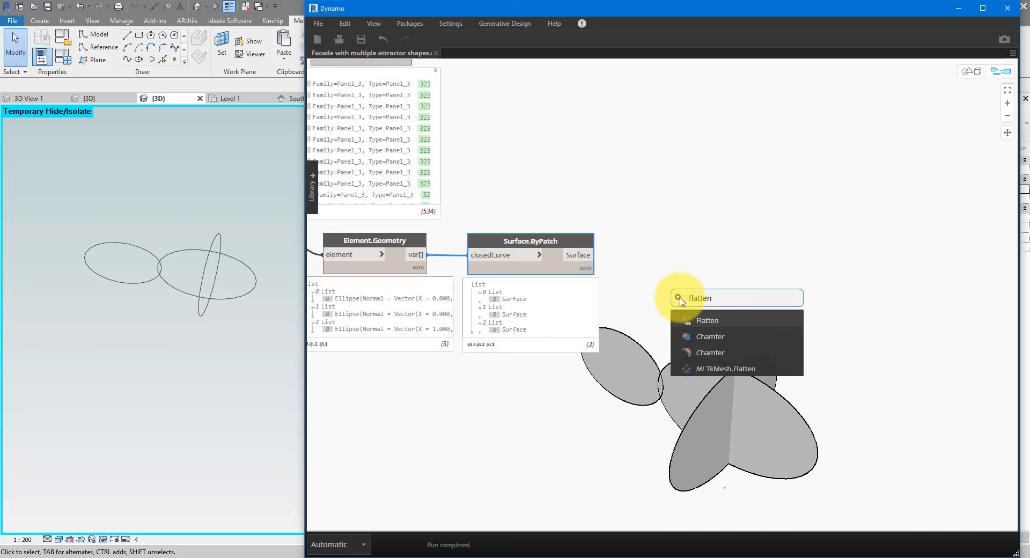
pyautogui.click(698, 320)
pyautogui.moveTo(713, 337); pyautogui.dragTo(642, 253)
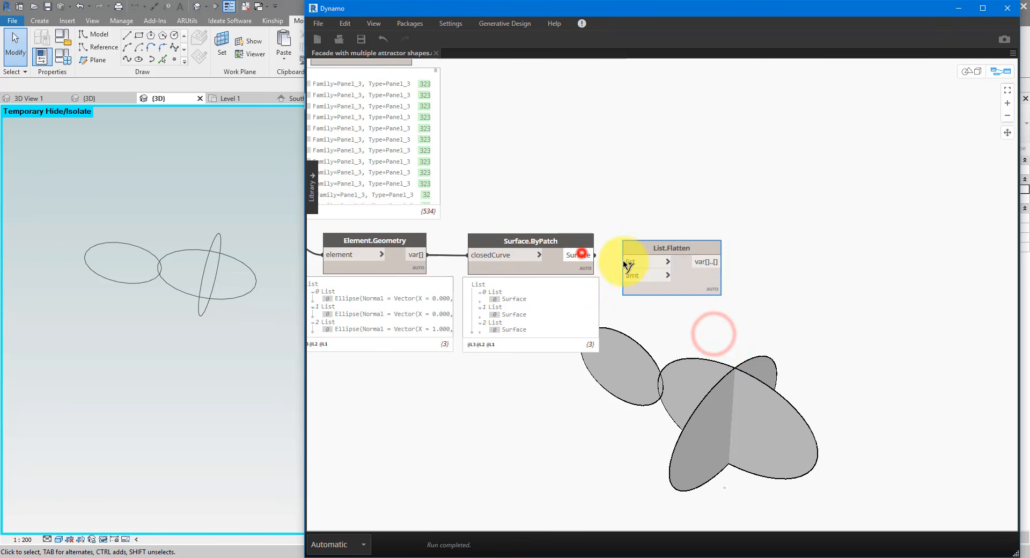
pyautogui.click(590, 255)
pyautogui.click(625, 262)
pyautogui.moveTo(707, 296); pyautogui.dragTo(695, 288)
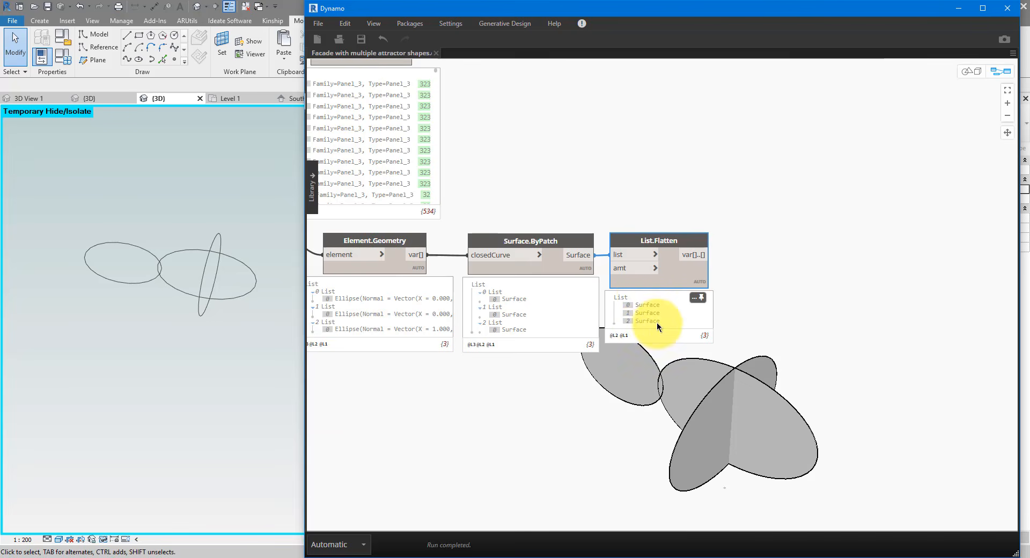
pyautogui.moveTo(644, 295); pyautogui.dragTo(456, 293, button='middle')
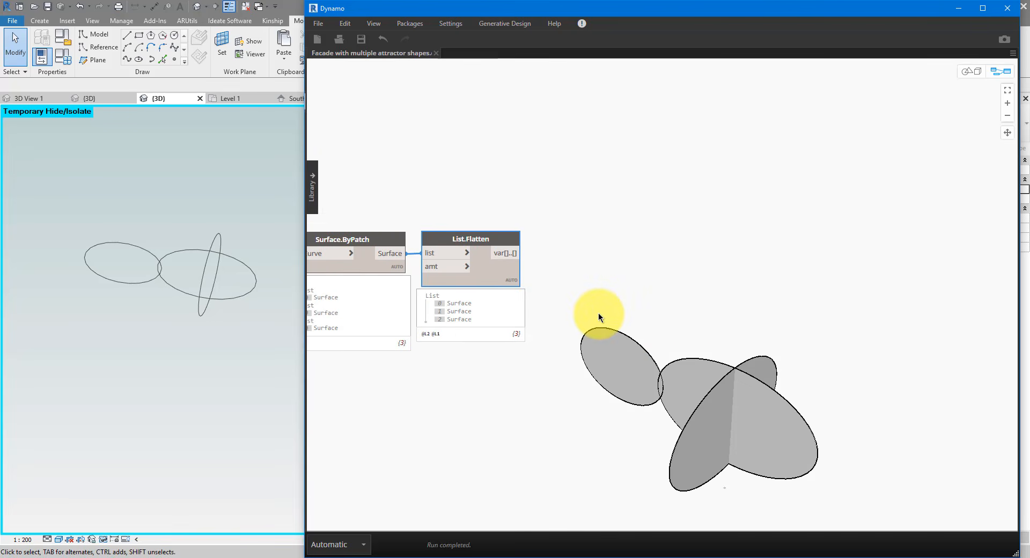
# - Add a PolySurface.ByJoinedSurfaces node beside List.Flatten, feed it the flattened surfaces, and pin its output preview
pyautogui.rightClick(563, 286)
pyautogui.write('po')
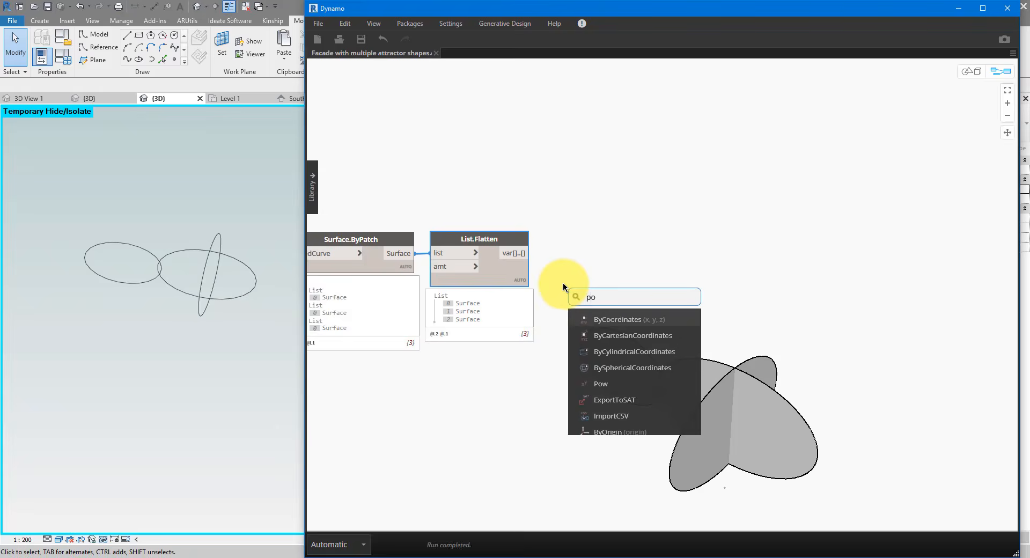
pyautogui.write('lysurface by')
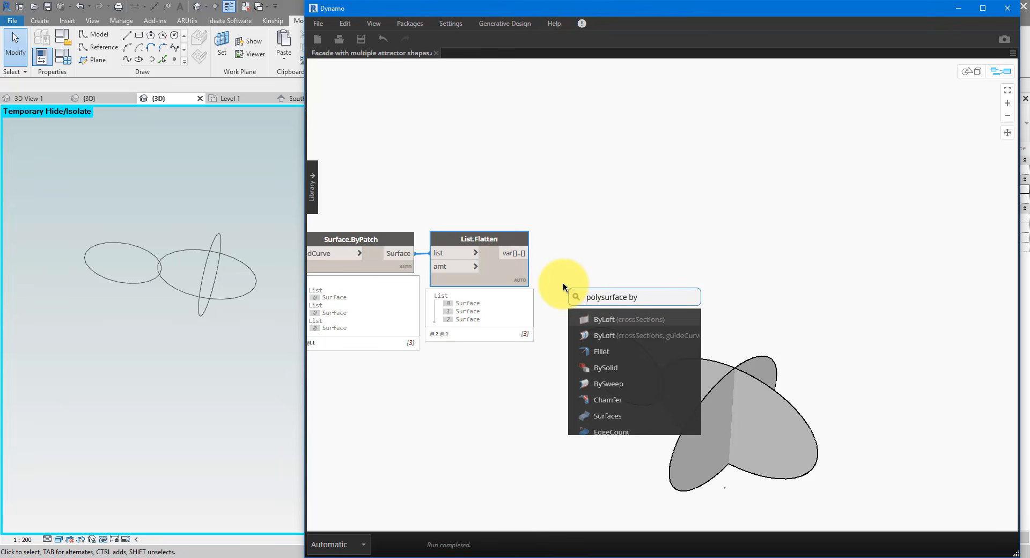
pyautogui.write('joi')
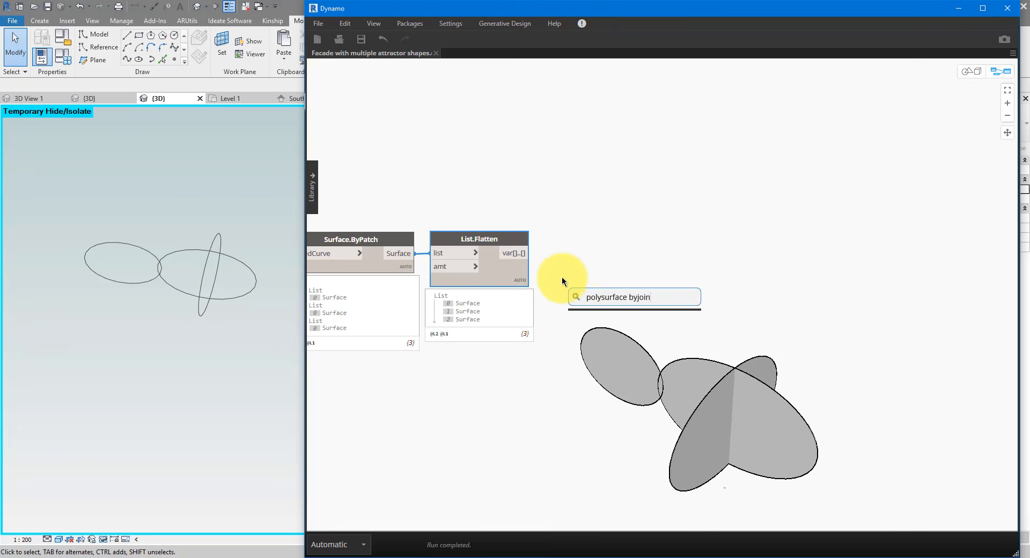
pyautogui.click(634, 321)
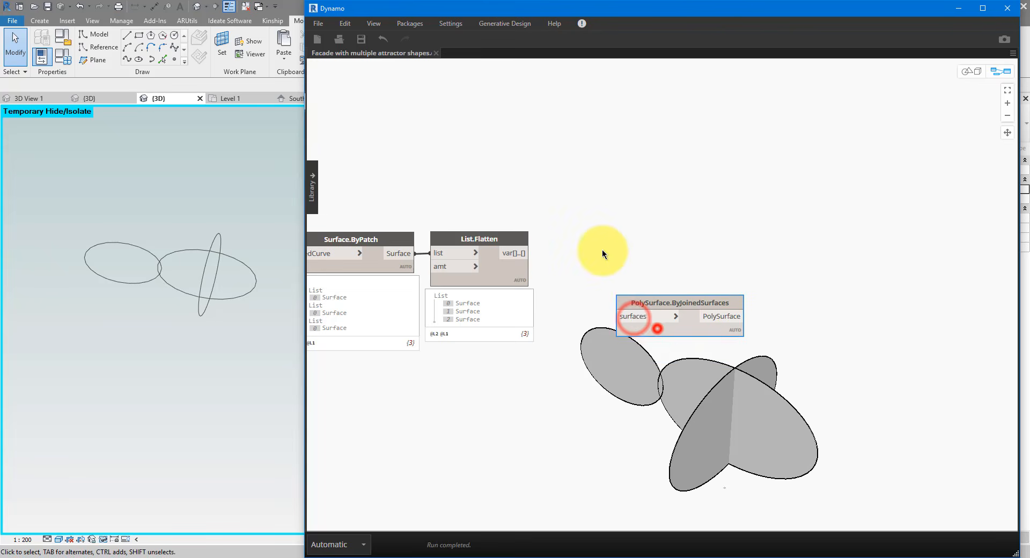
pyautogui.moveTo(522, 253); pyautogui.dragTo(622, 264)
pyautogui.click(692, 283)
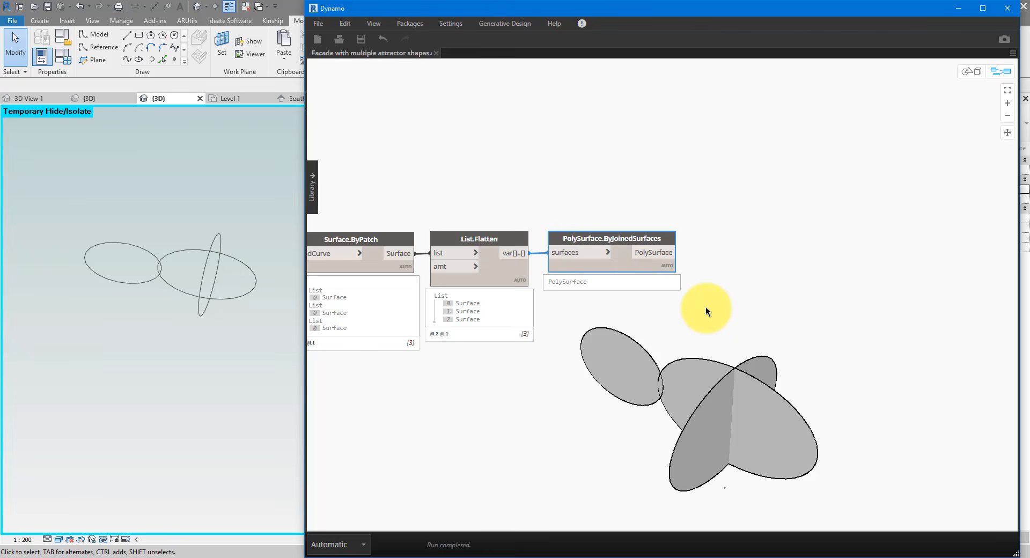
# - In Revit, reset the temporary hide/isolate so the panelled facade is shown again, and orbit to a side view of it
pyautogui.scroll(-3, 706, 307)
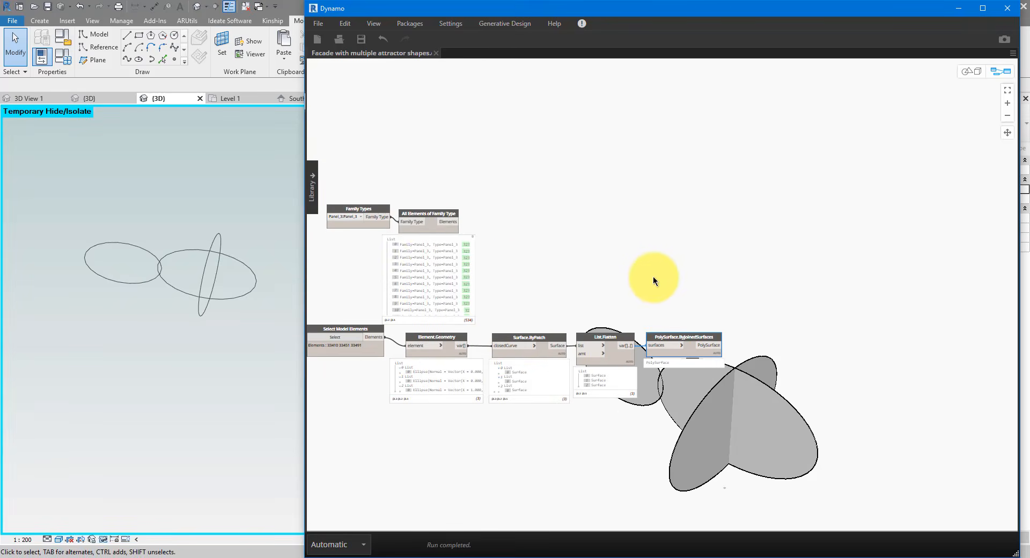
pyautogui.scroll(3, 426, 220)
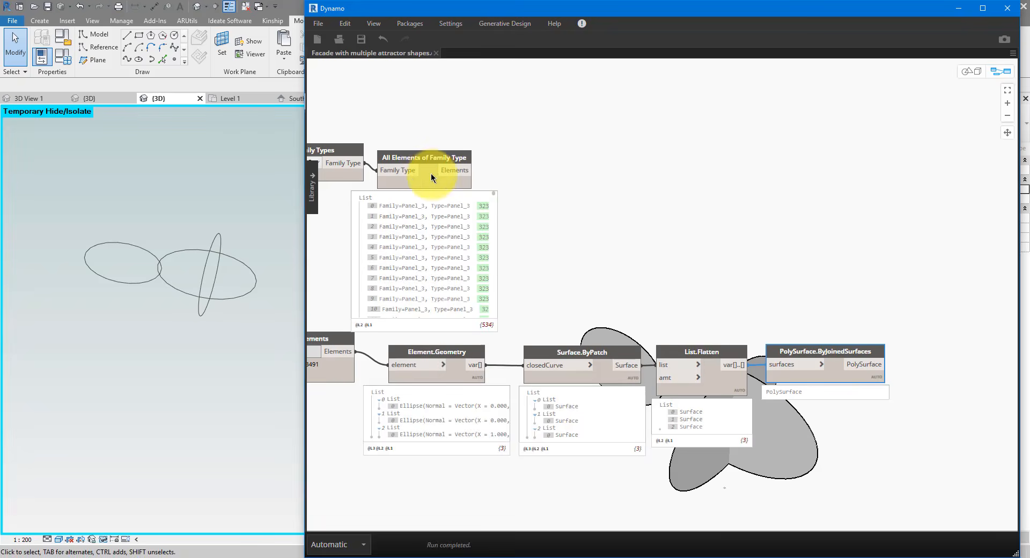
pyautogui.click(102, 539)
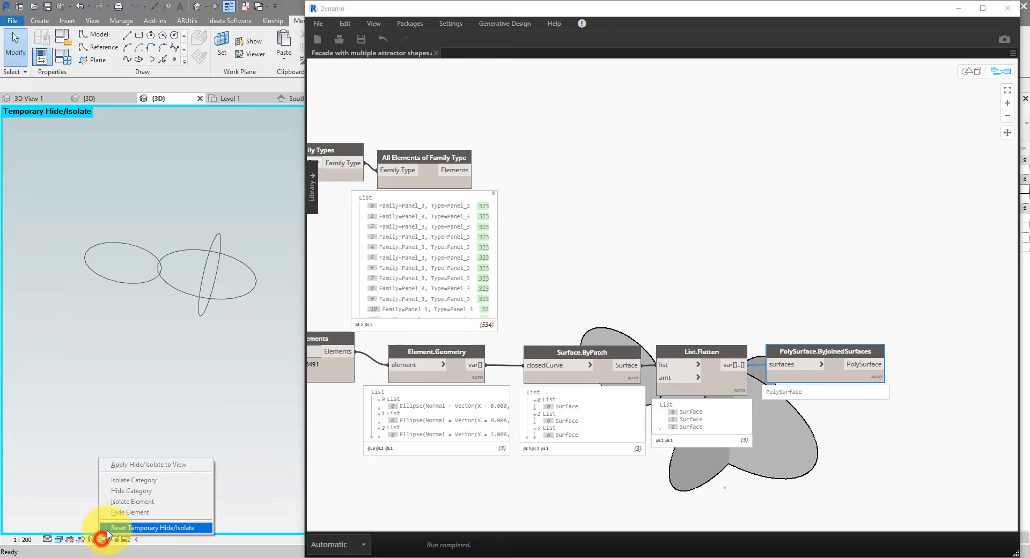
pyautogui.click(107, 530)
pyautogui.keyDown('shift'); pyautogui.moveTo(219, 236); pyautogui.dragTo(164, 419, button='middle'); pyautogui.keyUp('shift')
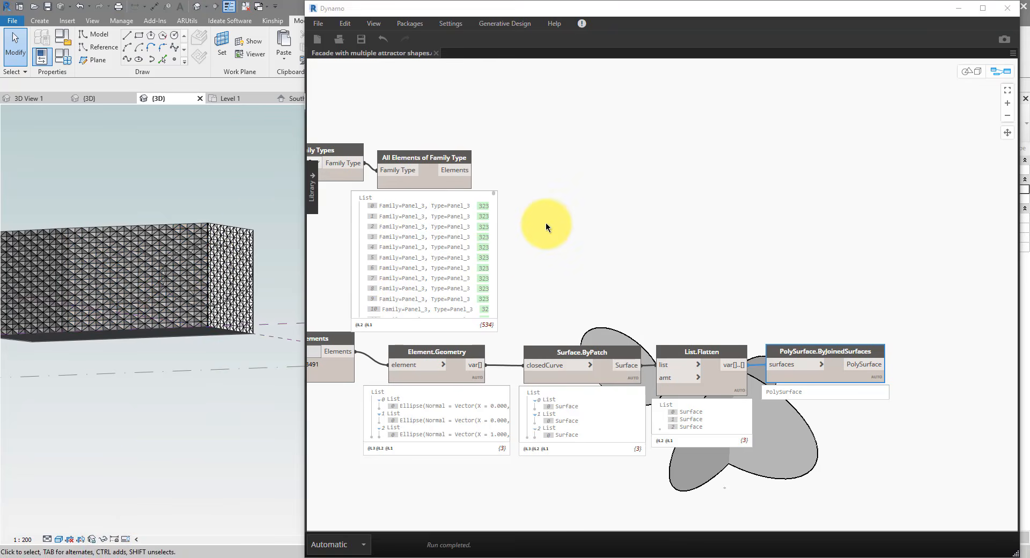
# - In Dynamo, add an Element.GetLocation node beside All Elements of Family Type and connect the Elements output to its element input
pyautogui.rightClick(600, 174)
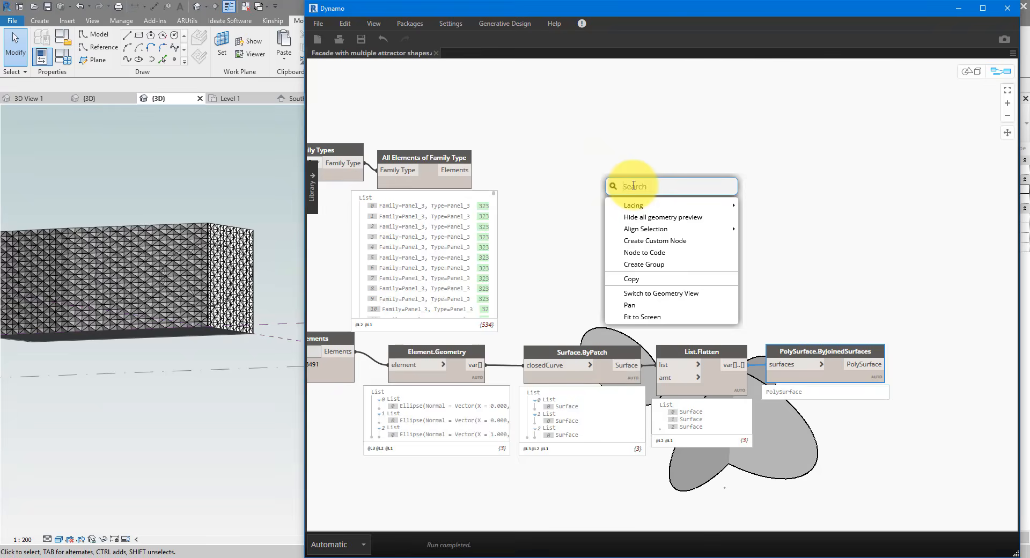
pyautogui.write('element.getlo')
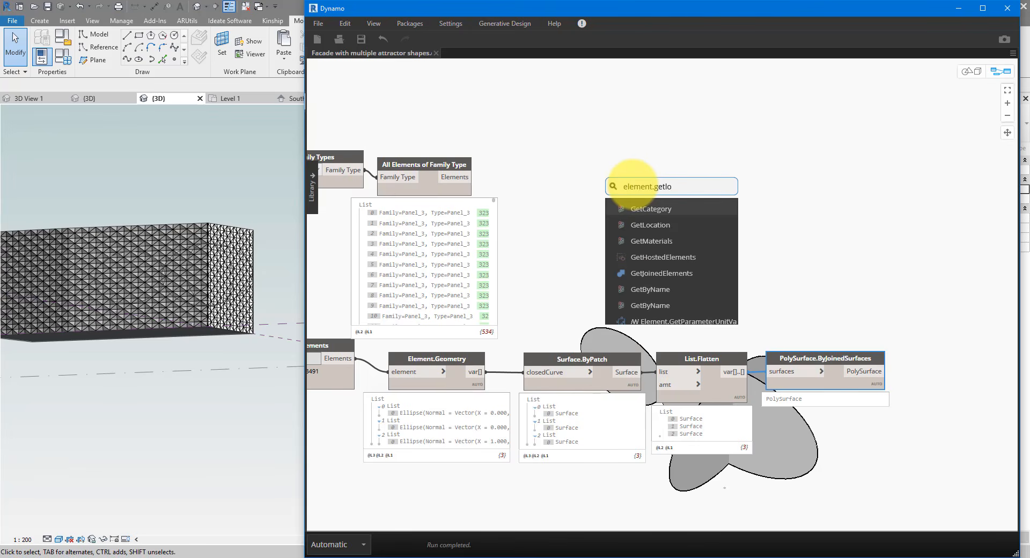
pyautogui.click(673, 223)
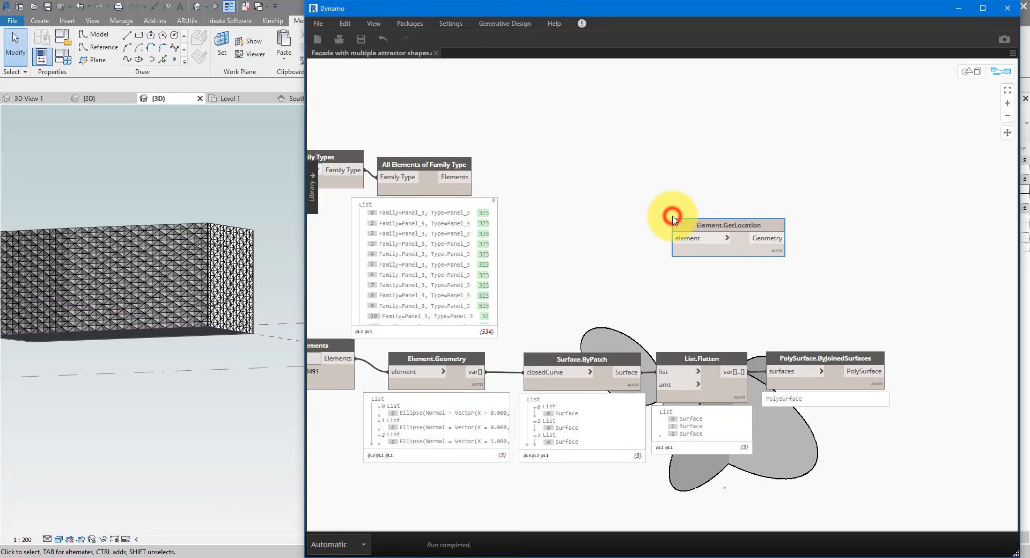
pyautogui.click(471, 177)
pyautogui.click(560, 186)
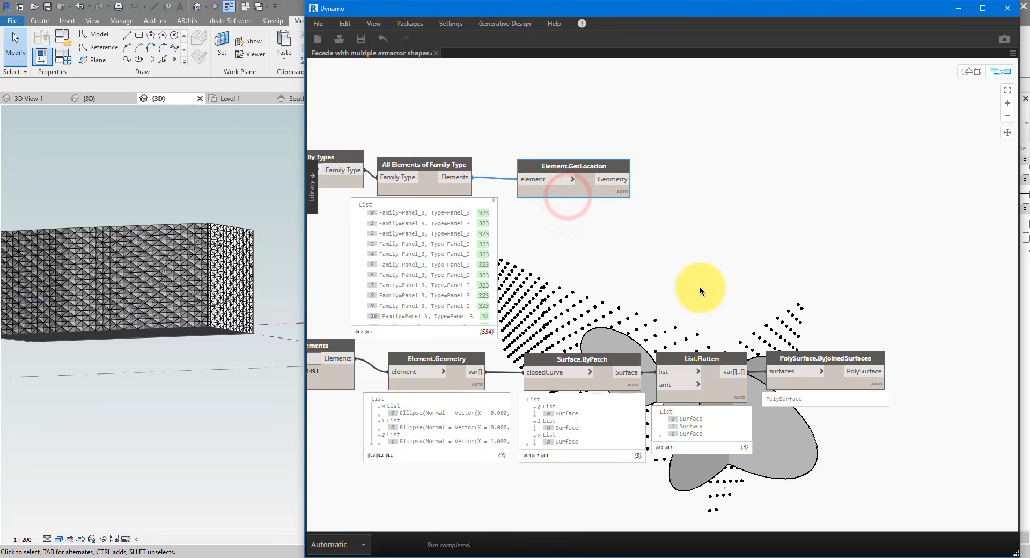
# - Add a Geometry.DistanceTo node and place it near Element.GetLocation
pyautogui.moveTo(718, 275); pyautogui.dragTo(558, 406, button='middle')
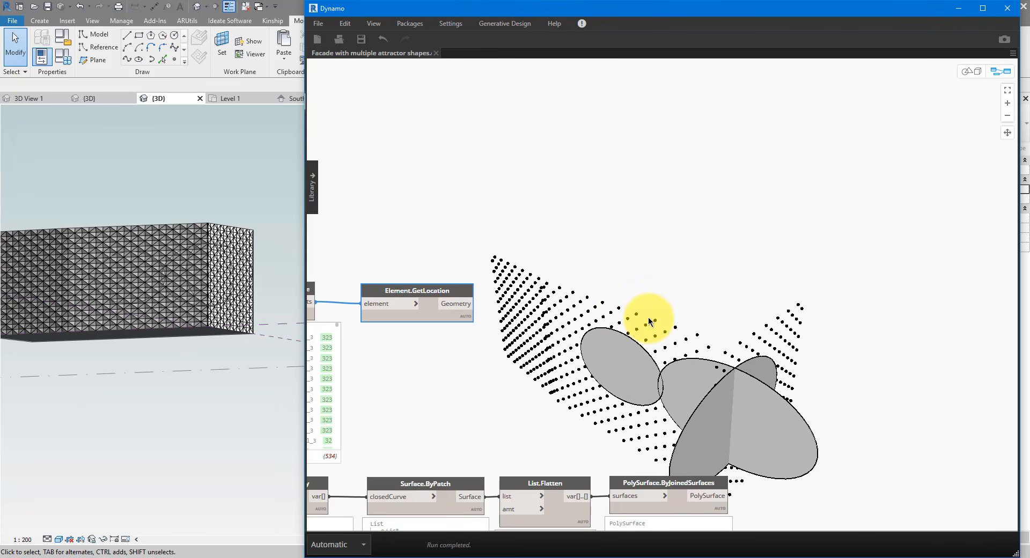
pyautogui.rightClick(615, 236)
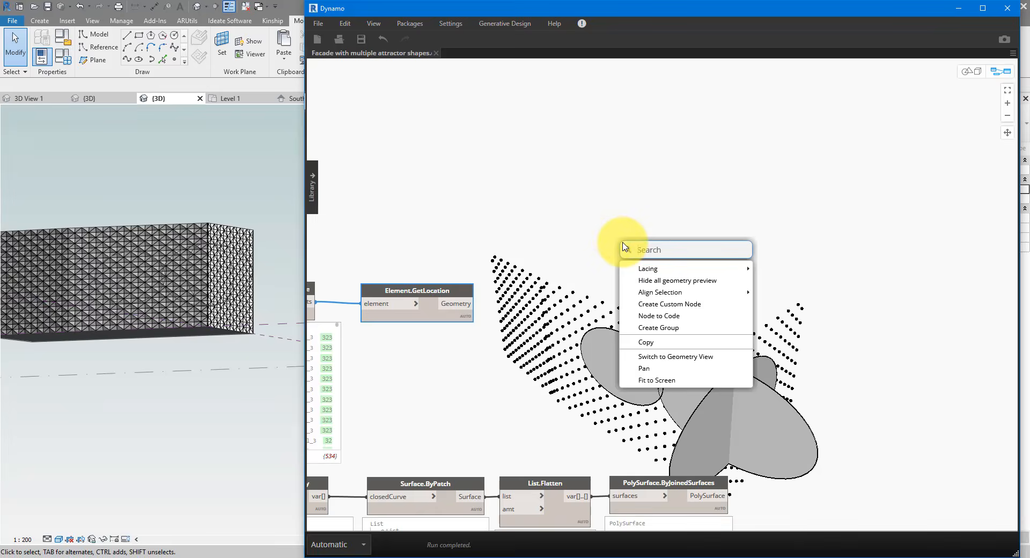
pyautogui.write('geom')
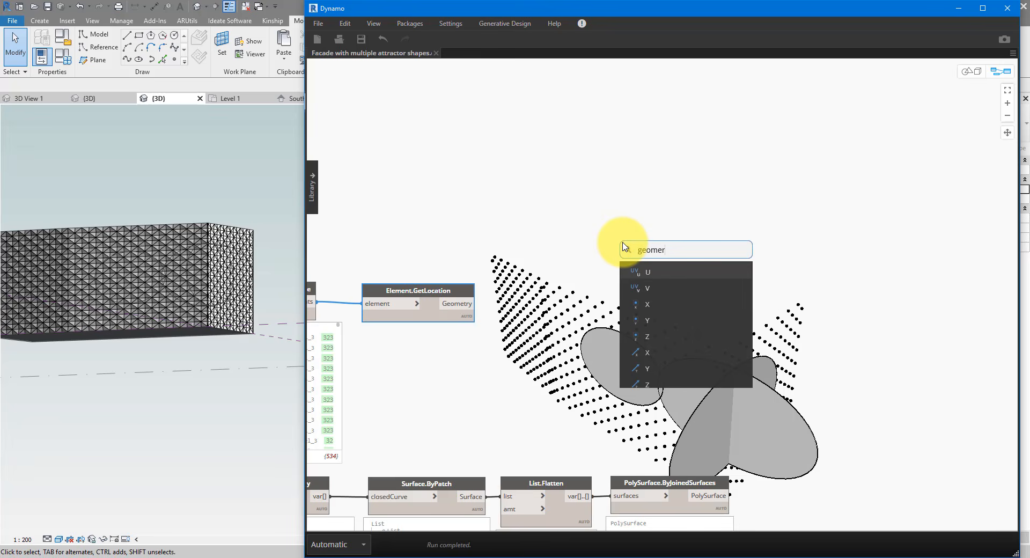
pyautogui.write('etry.dista')
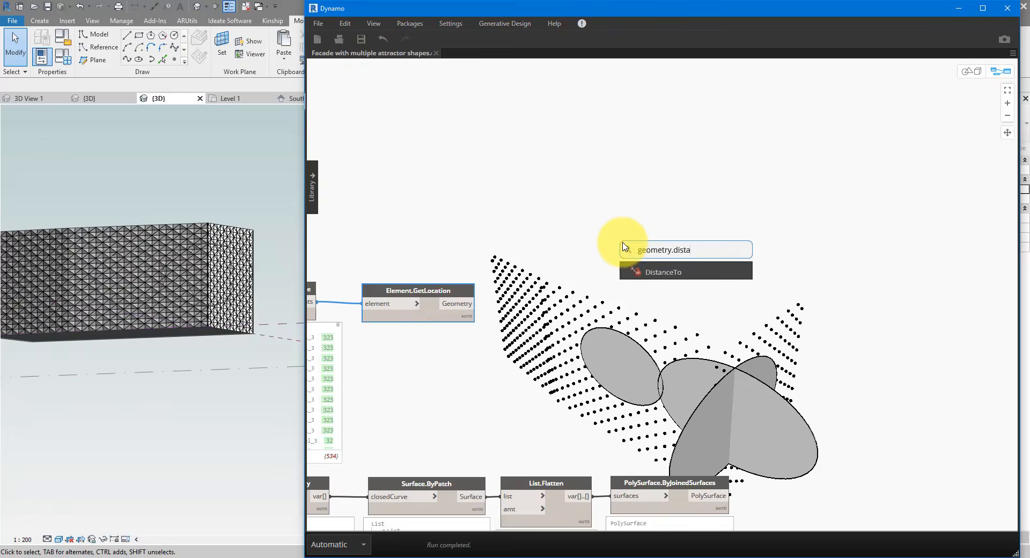
pyautogui.click(654, 272)
pyautogui.moveTo(659, 285); pyautogui.dragTo(564, 268)
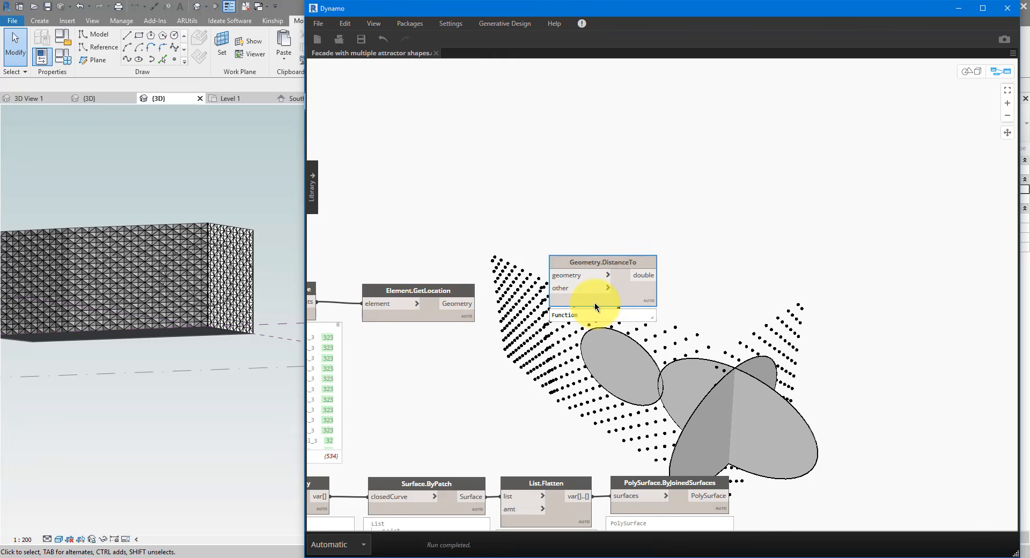
# - Connect the Element.GetLocation output to the geometry input of Geometry.DistanceTo and align the two nodes
pyautogui.click(424, 309)
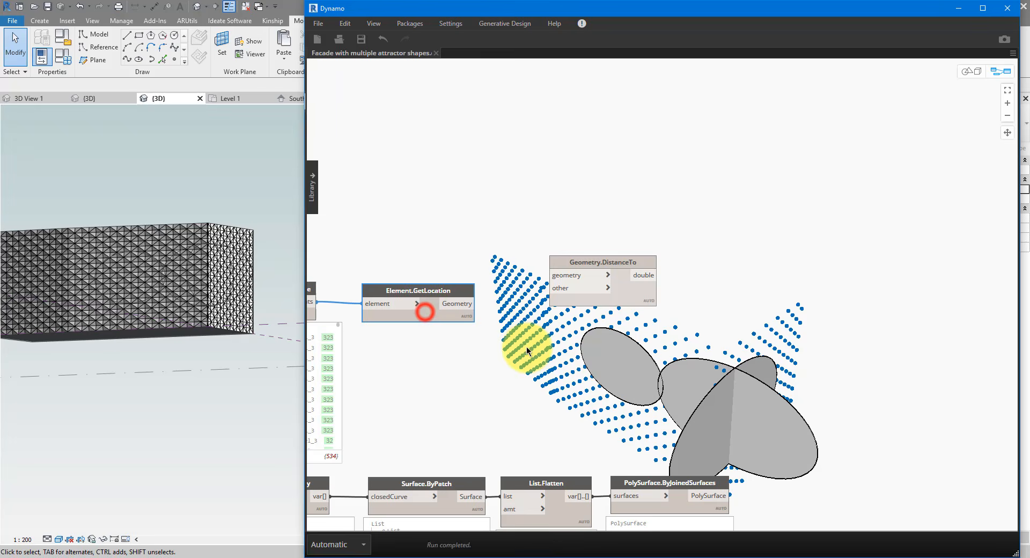
pyautogui.click(473, 304)
pyautogui.click(553, 273)
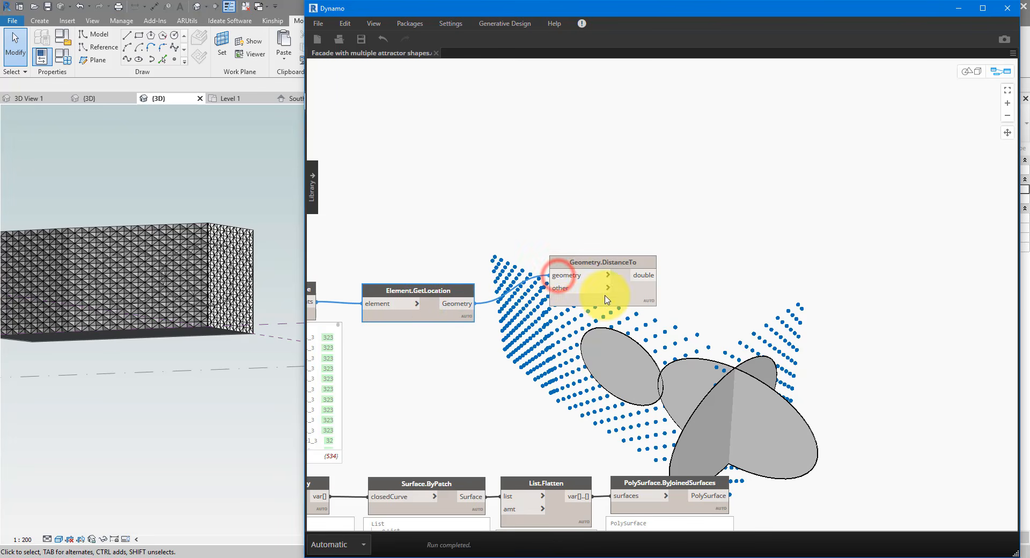
pyautogui.moveTo(554, 321)
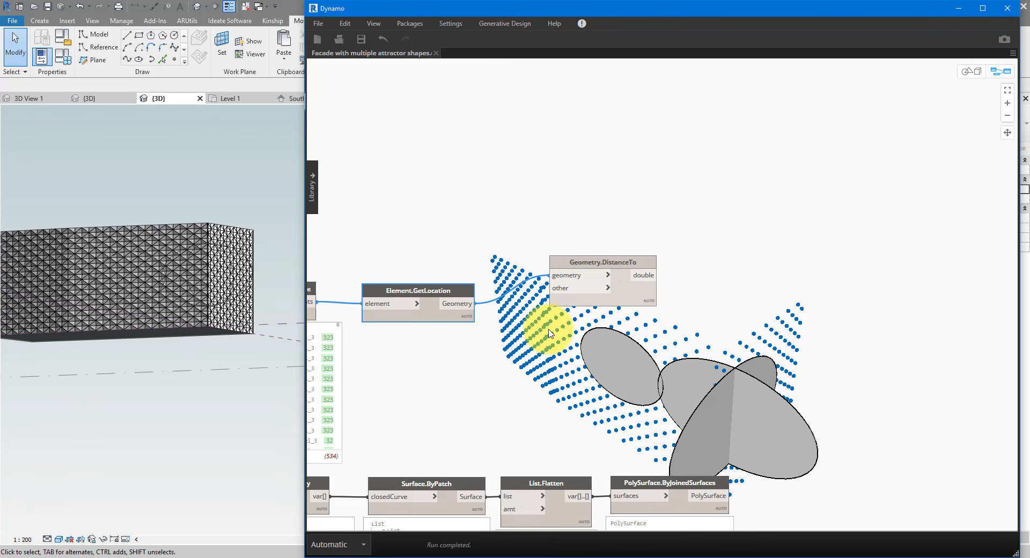
pyautogui.moveTo(561, 298); pyautogui.dragTo(517, 324)
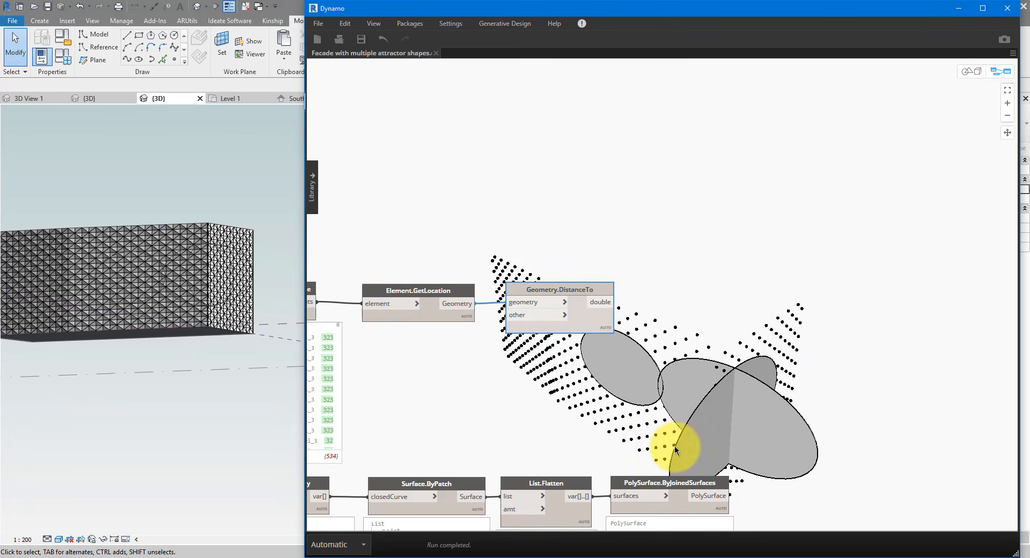
# - Connect the PolySurface output to the other input of Geometry.DistanceTo and pin the distance list preview
pyautogui.click(726, 496)
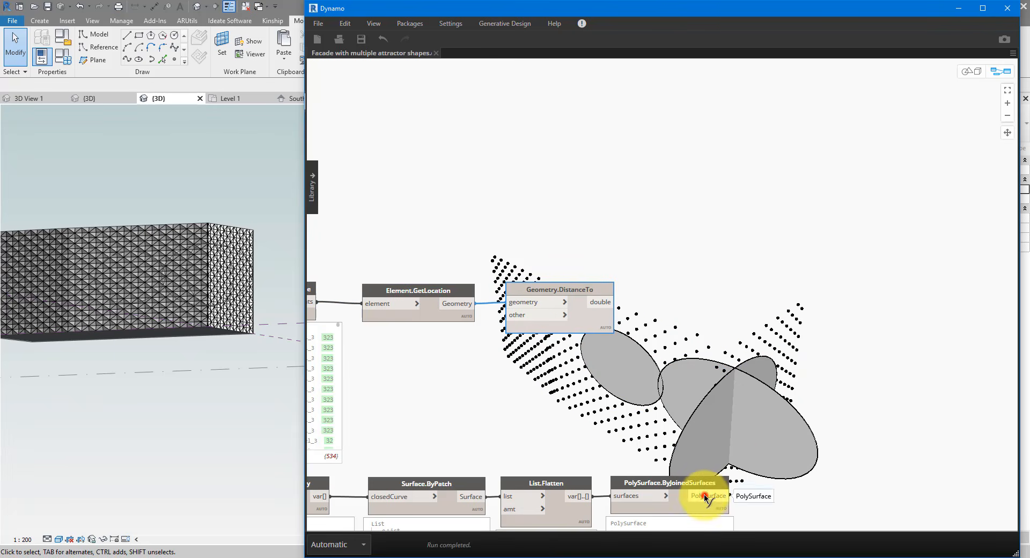
pyautogui.click(524, 317)
pyautogui.click(602, 343)
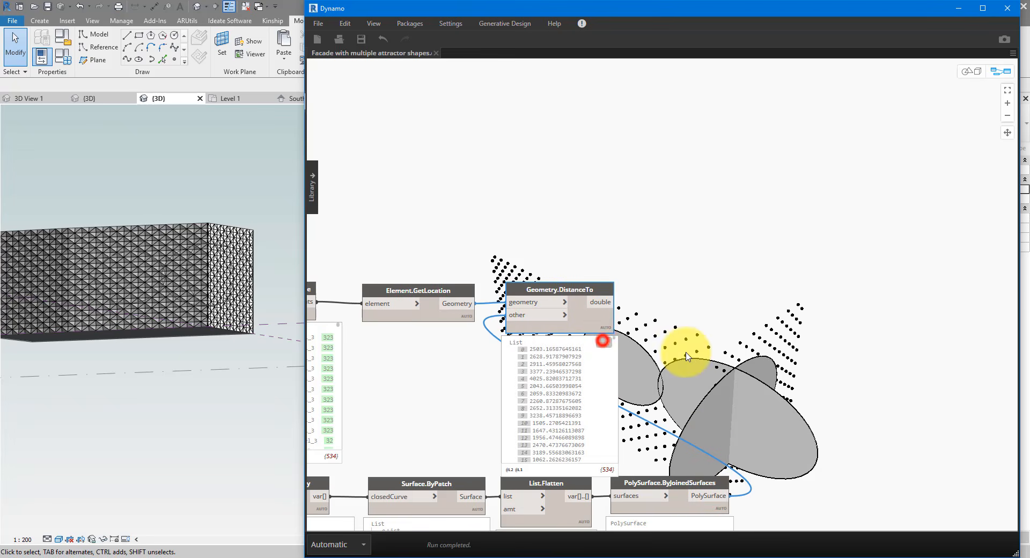
# - Examine the panel-to-surface distances listed under Geometry.DistanceTo, comparing entries at the start and middle of the list
pyautogui.moveTo(696, 391); pyautogui.dragTo(835, 336, button='middle')
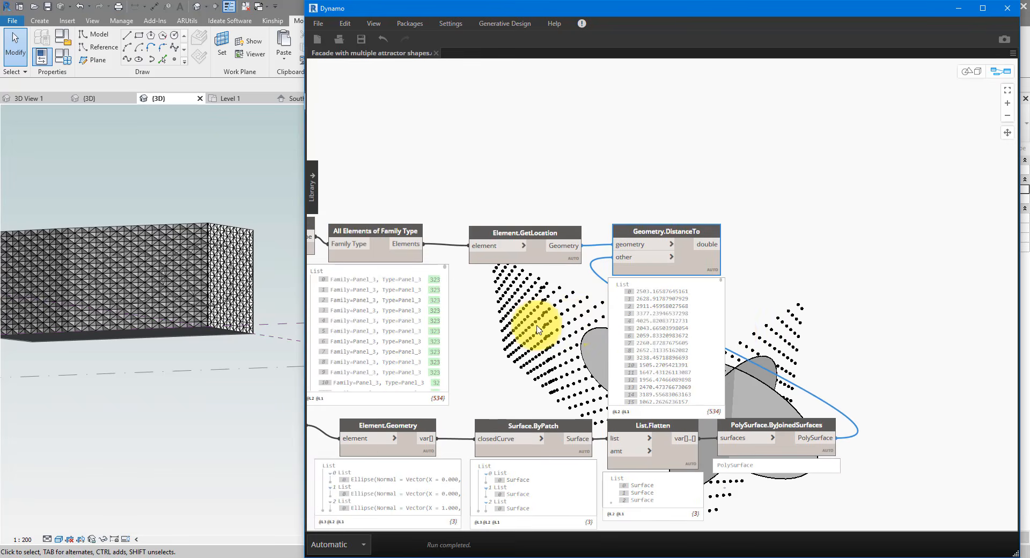
pyautogui.scroll(4, 521, 333)
pyautogui.moveTo(520, 332); pyautogui.dragTo(679, 297, button='middle')
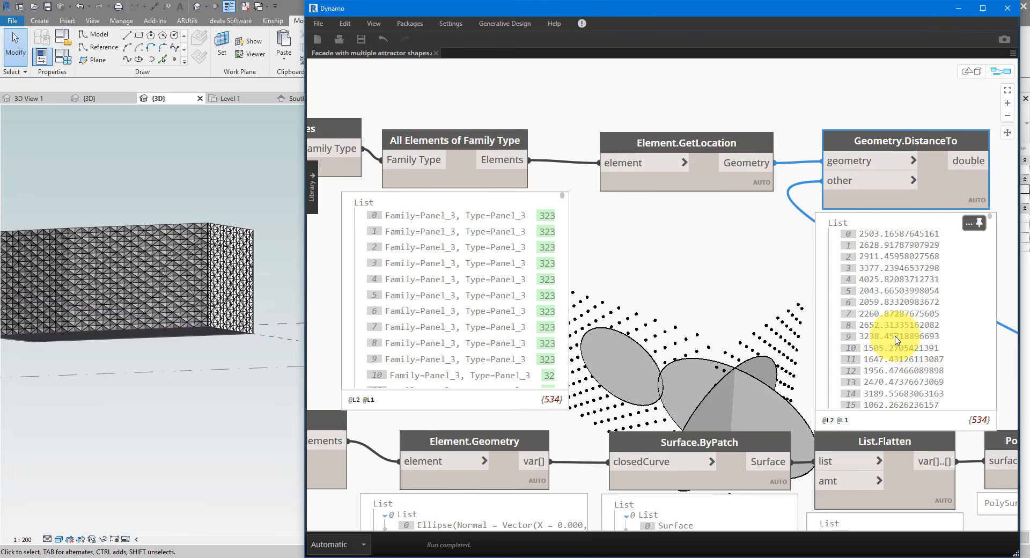
pyautogui.moveTo(895, 337); pyautogui.dragTo(695, 315, button='middle')
pyautogui.scroll(1, 771, 273)
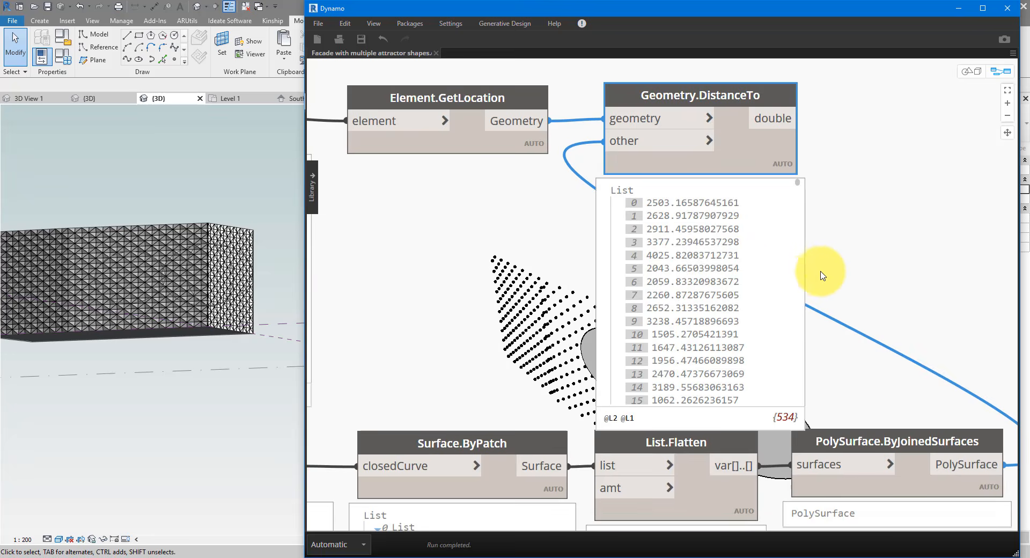
pyautogui.moveTo(816, 286); pyautogui.dragTo(865, 301, button='middle')
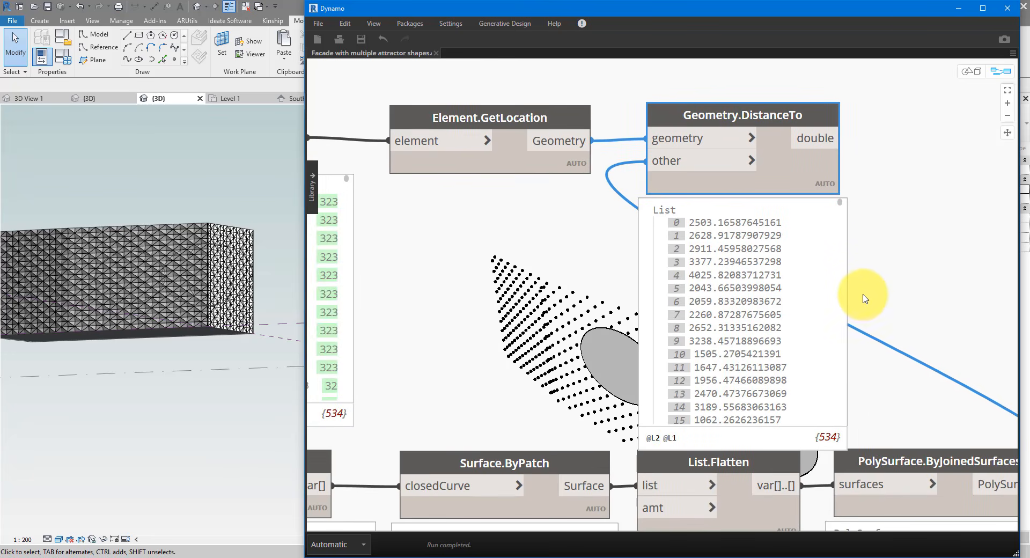
pyautogui.click(706, 222)
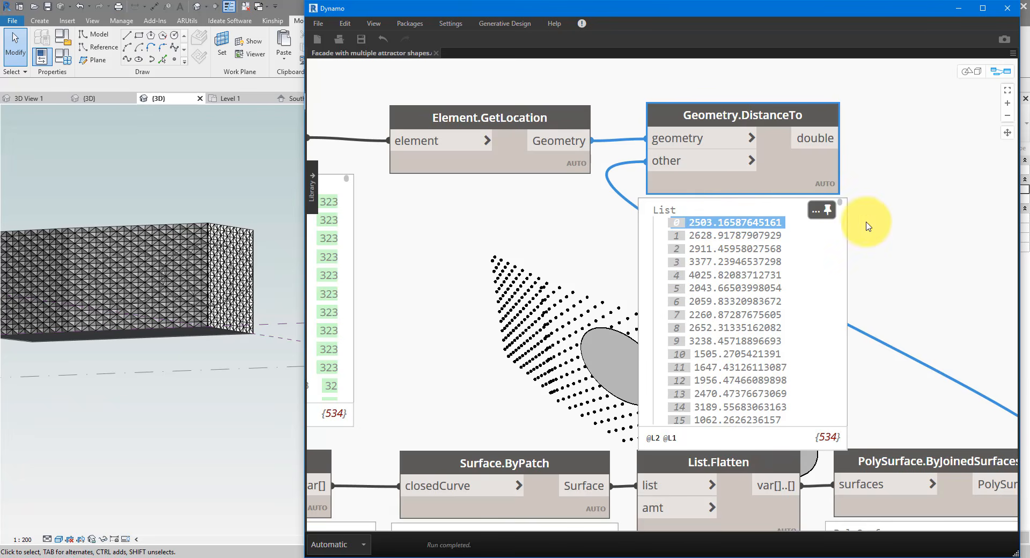
pyautogui.moveTo(840, 203); pyautogui.dragTo(840, 289)
pyautogui.click(763, 275)
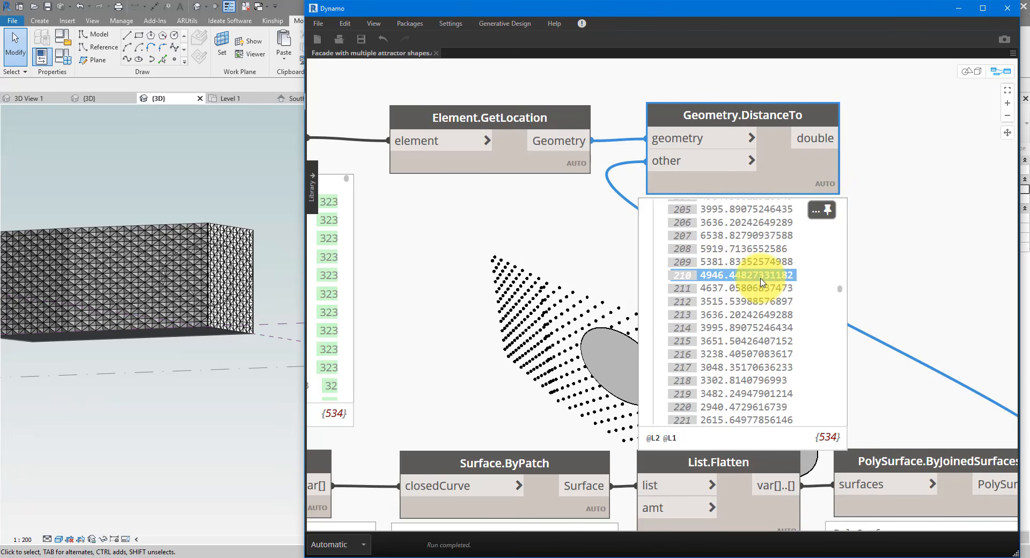
pyautogui.click(716, 236)
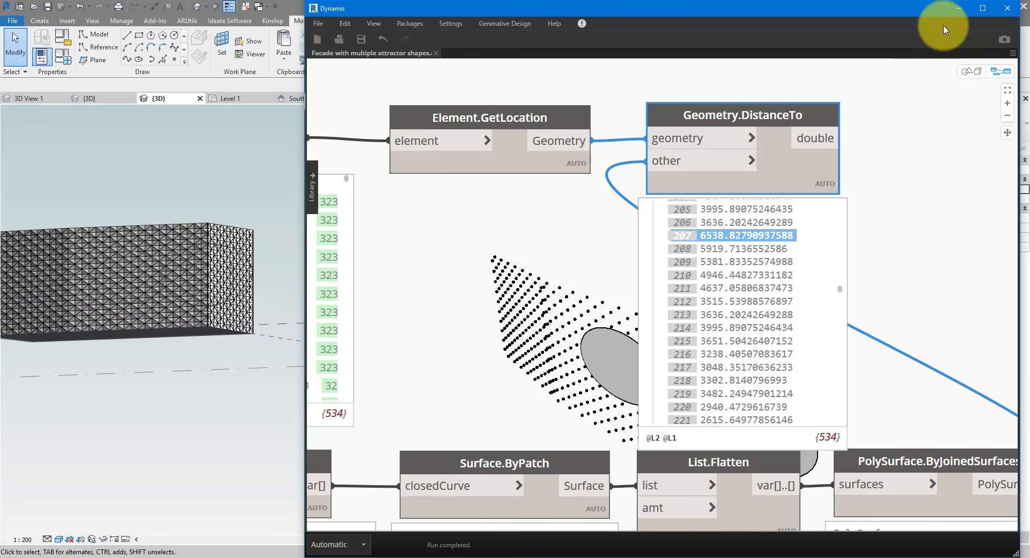
# - Switch to Revit, select one facade panel near the ellipses to inspect its Param1 property, and return to the Dynamo graph
pyautogui.click(958, 9)
pyautogui.scroll(5, 197, 272)
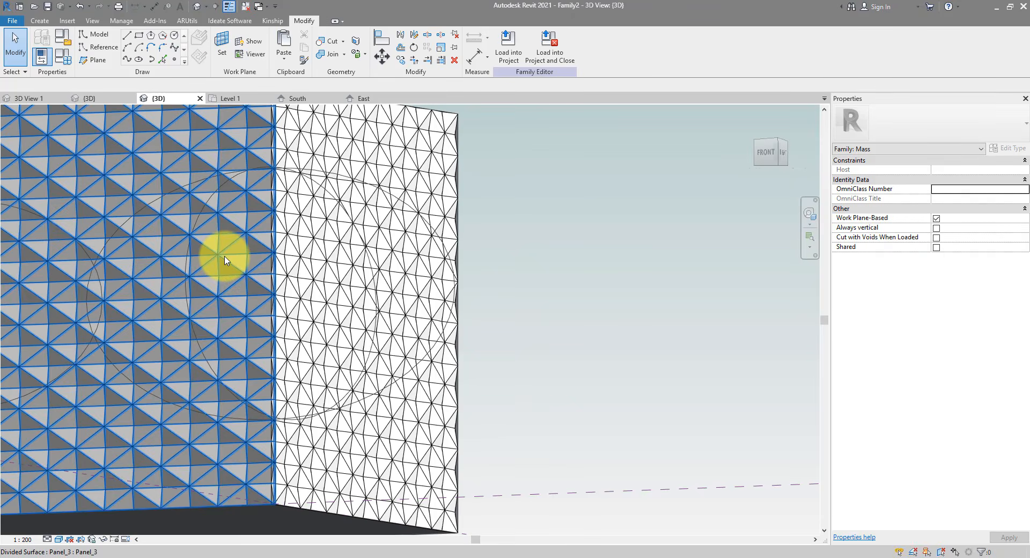
pyautogui.click(185, 253)
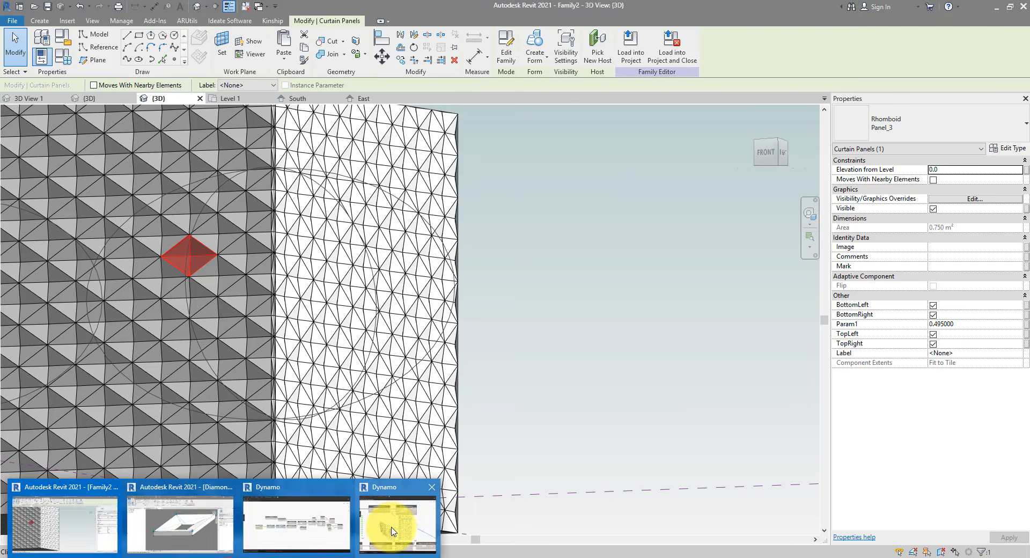
pyautogui.click(386, 523)
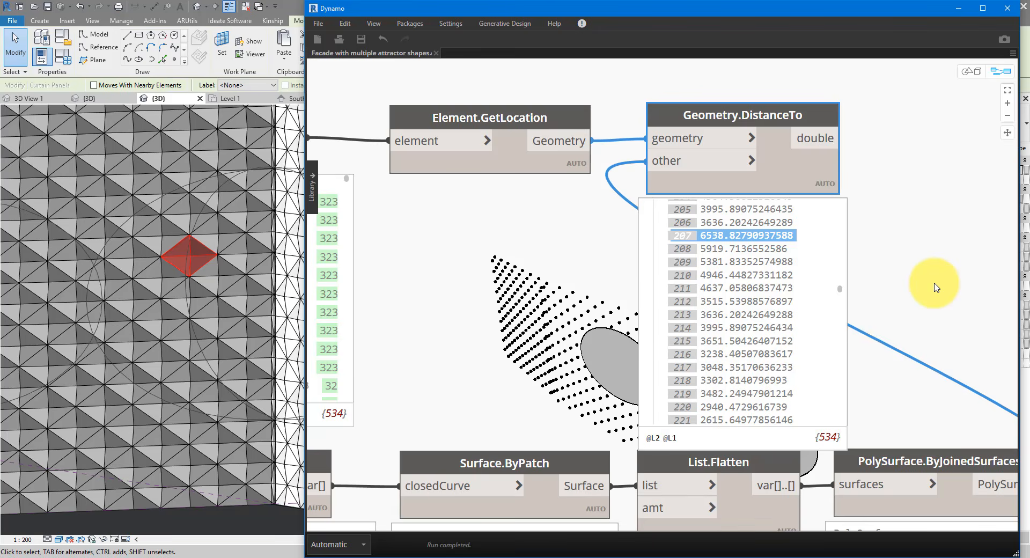
# - Add a Math.RemapRange node beside Geometry.DistanceTo, connect the distances to its numbers input and align the two nodes
pyautogui.rightClick(935, 288)
pyautogui.write('remap')
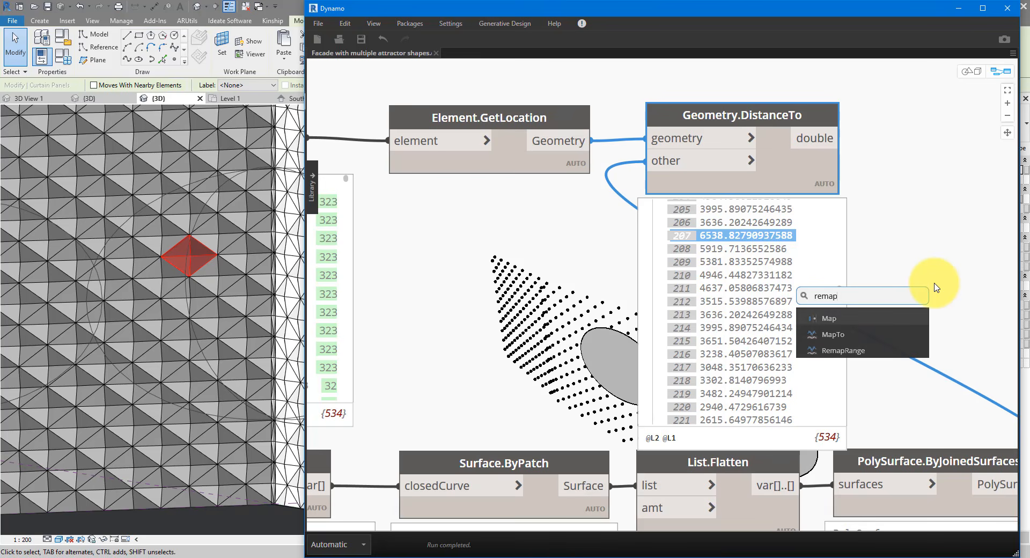
pyautogui.click(873, 351)
pyautogui.moveTo(921, 365); pyautogui.dragTo(696, 391, button='middle')
pyautogui.moveTo(705, 391); pyautogui.dragTo(763, 143)
pyautogui.click(612, 166)
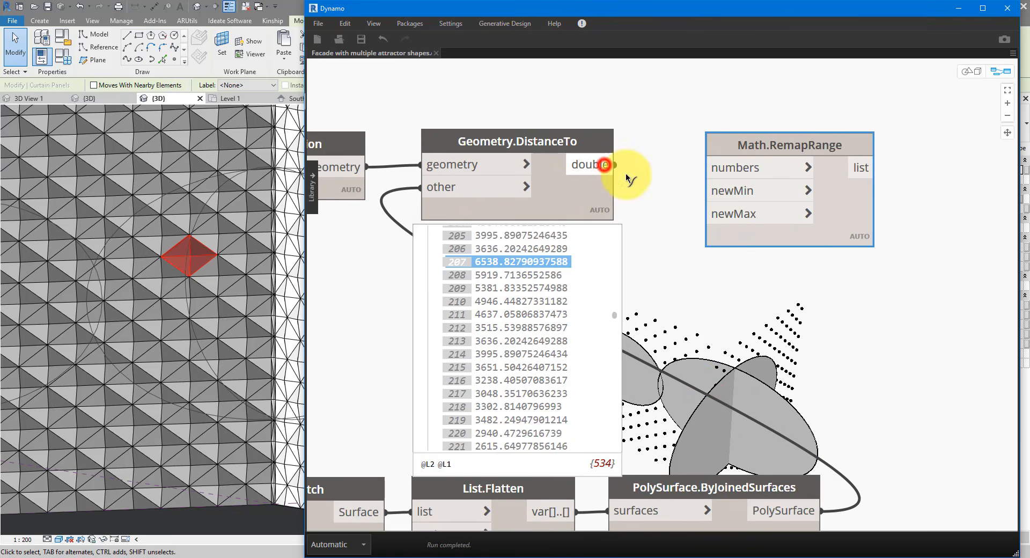
pyautogui.click(726, 168)
pyautogui.moveTo(859, 192); pyautogui.dragTo(916, 188)
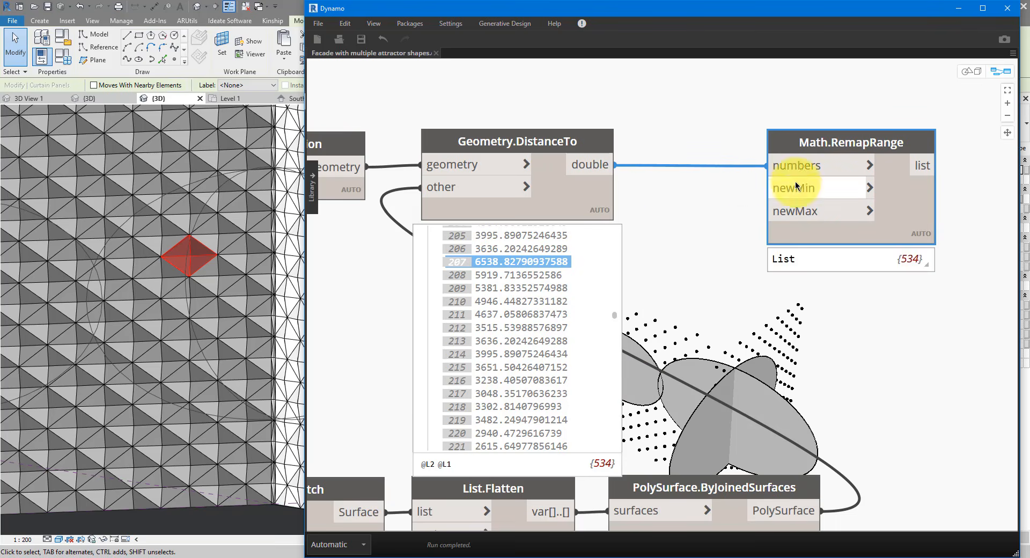
# - Add a Number node near Math.RemapRange and duplicate it below the first
pyautogui.rightClick(685, 286)
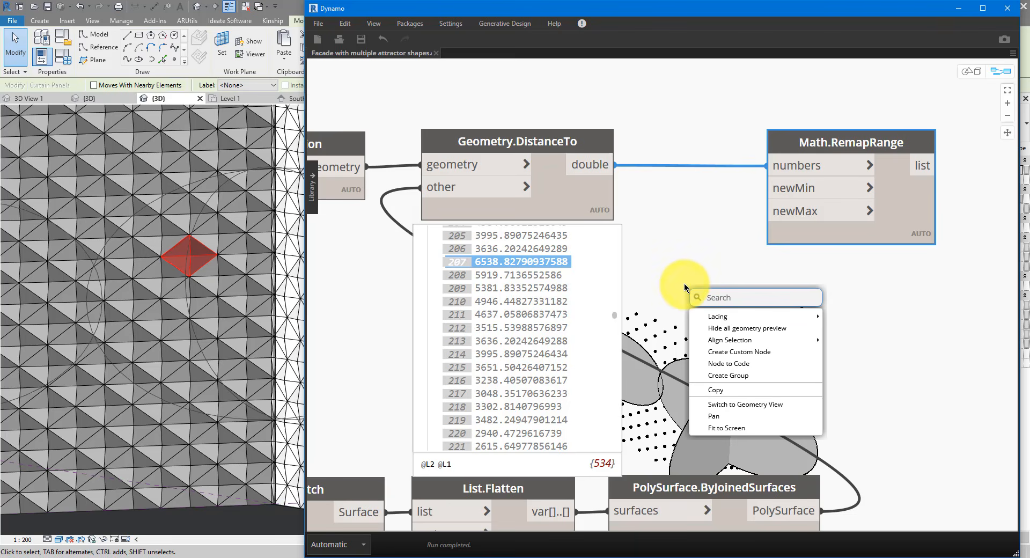
pyautogui.write('number')
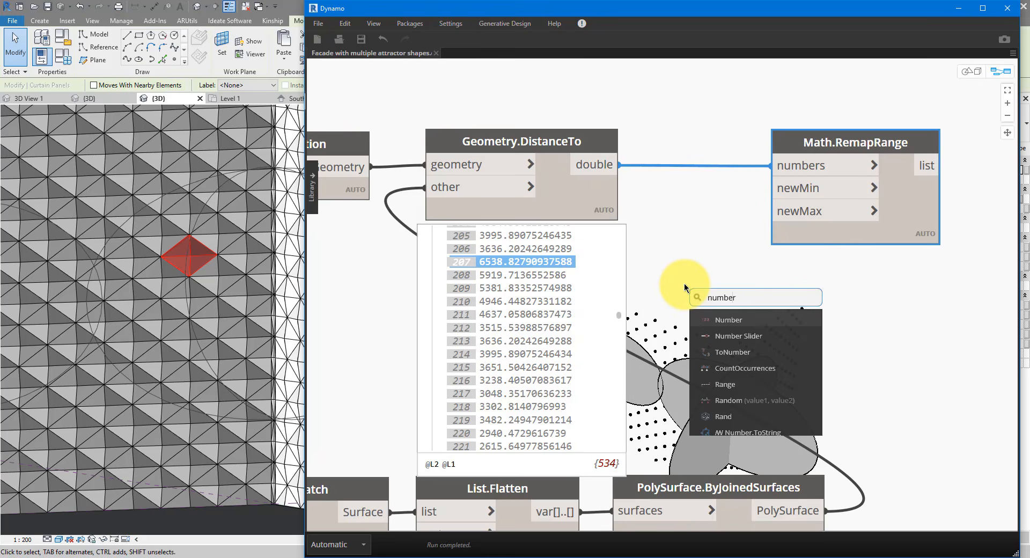
pyautogui.click(714, 320)
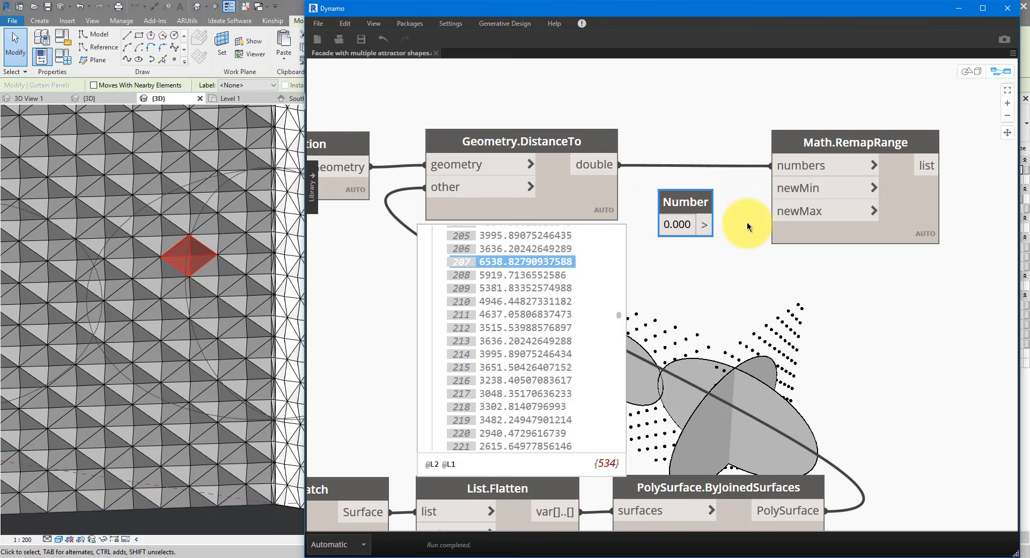
pyautogui.hotkey('ctrl', 'c')
pyautogui.hotkey('ctrl', 'v')
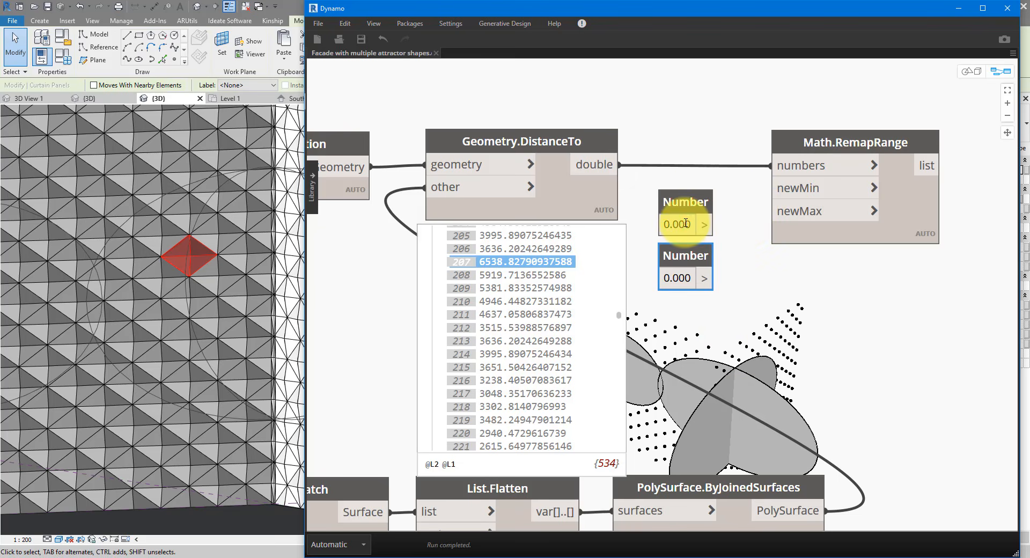
# - Set the upper Number node to 0.01 and the lower Number node to 0.495
pyautogui.click(681, 224)
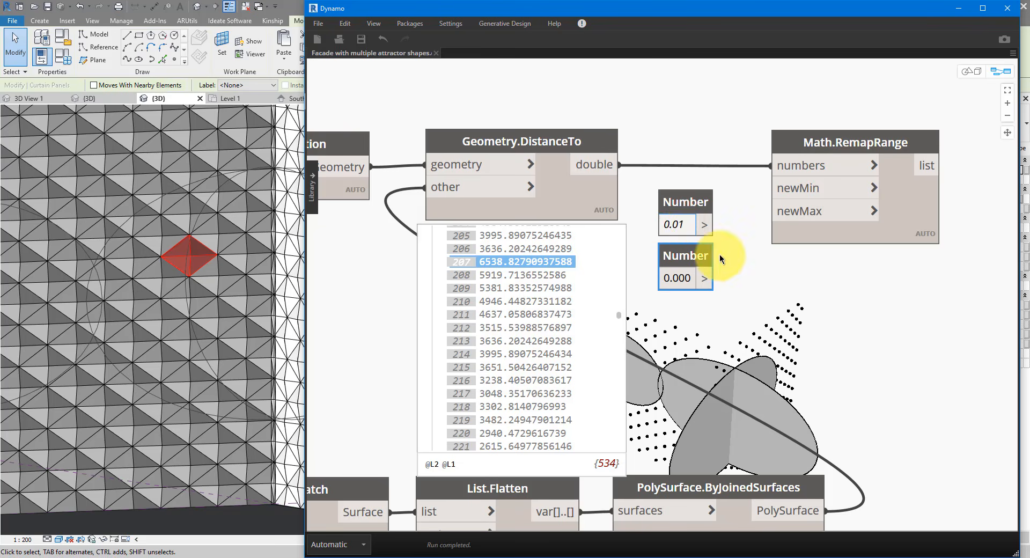
pyautogui.click(682, 278)
pyautogui.click(677, 278)
pyautogui.moveTo(673, 278); pyautogui.dragTo(693, 279)
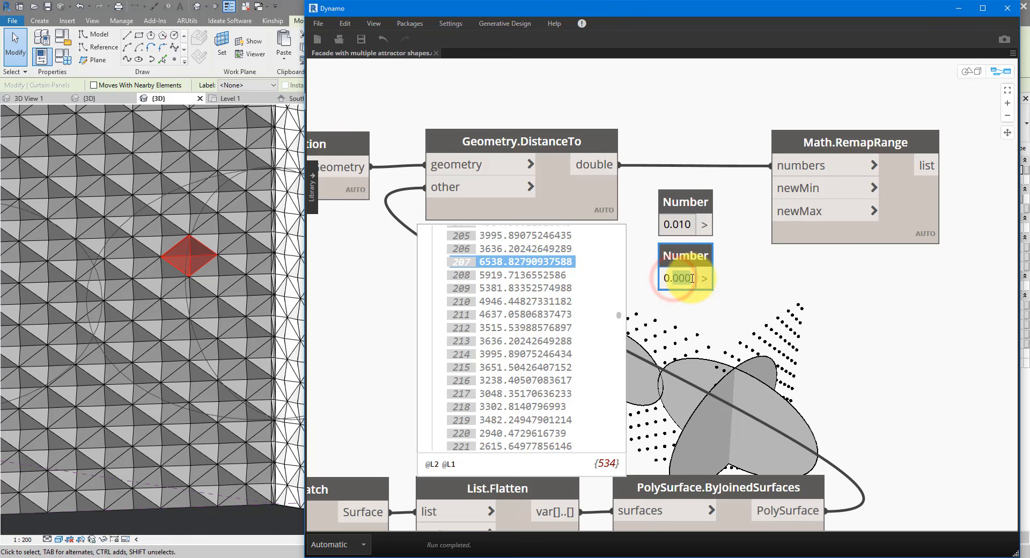
pyautogui.write('495')
pyautogui.click(721, 274)
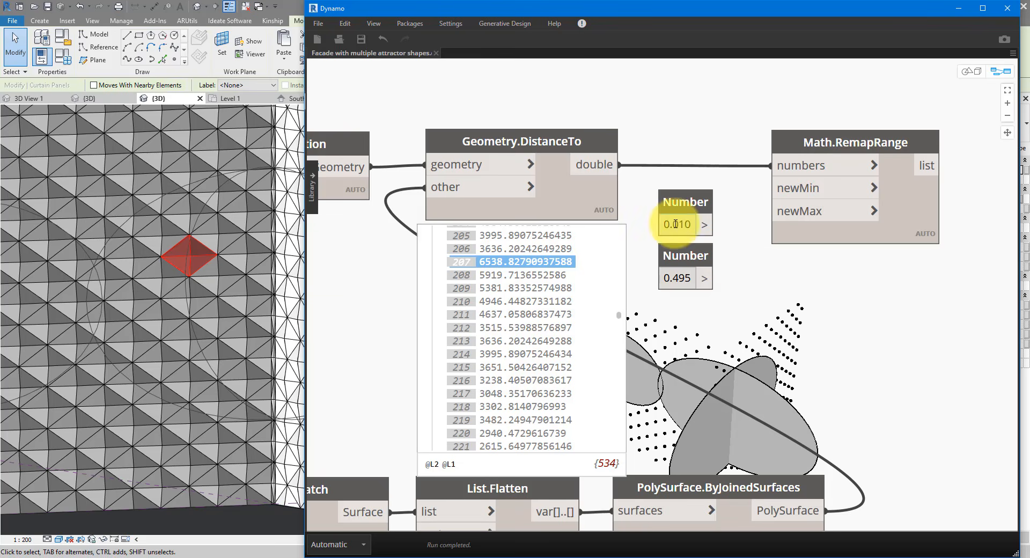
# - Connect the 0.010 number to the newMin input and the 0.495 number to the newMax input of Math.RemapRange
pyautogui.click(704, 223)
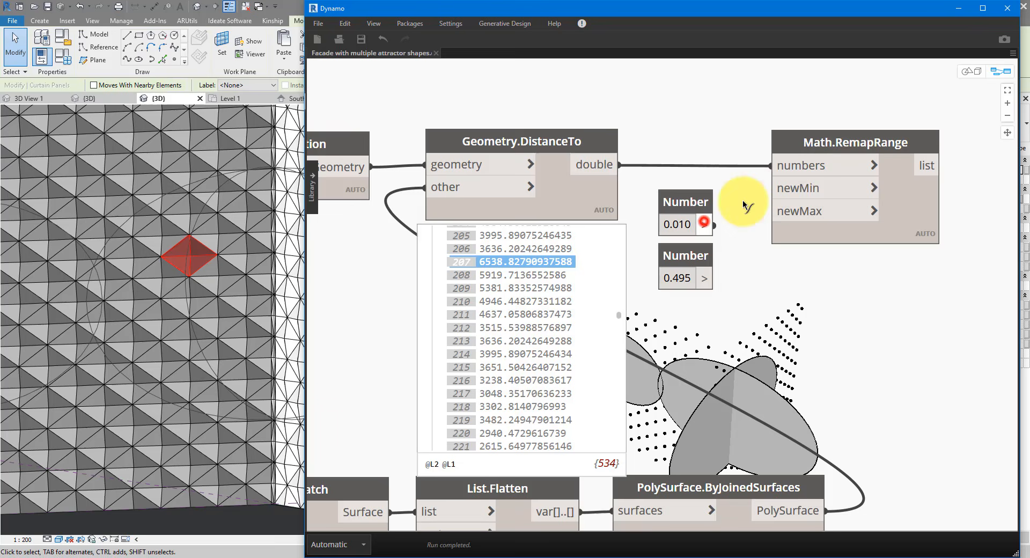
pyautogui.click(780, 188)
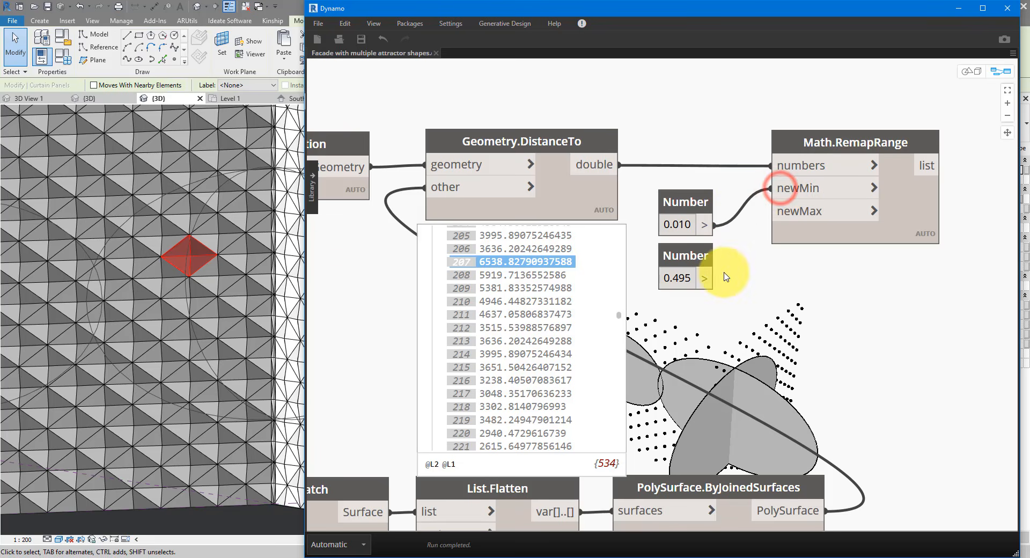
pyautogui.click(707, 278)
pyautogui.click(790, 213)
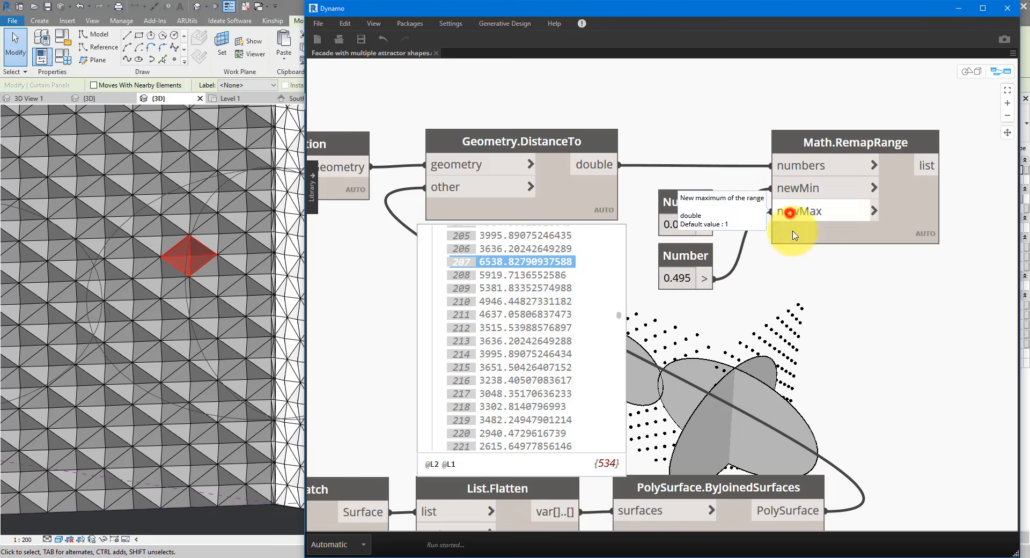
# - Pin the Math.RemapRange preview and compare its entries 0 and 9 with the matching distances in the Geometry.DistanceTo list
pyautogui.moveTo(845, 303); pyautogui.dragTo(773, 277, button='middle')
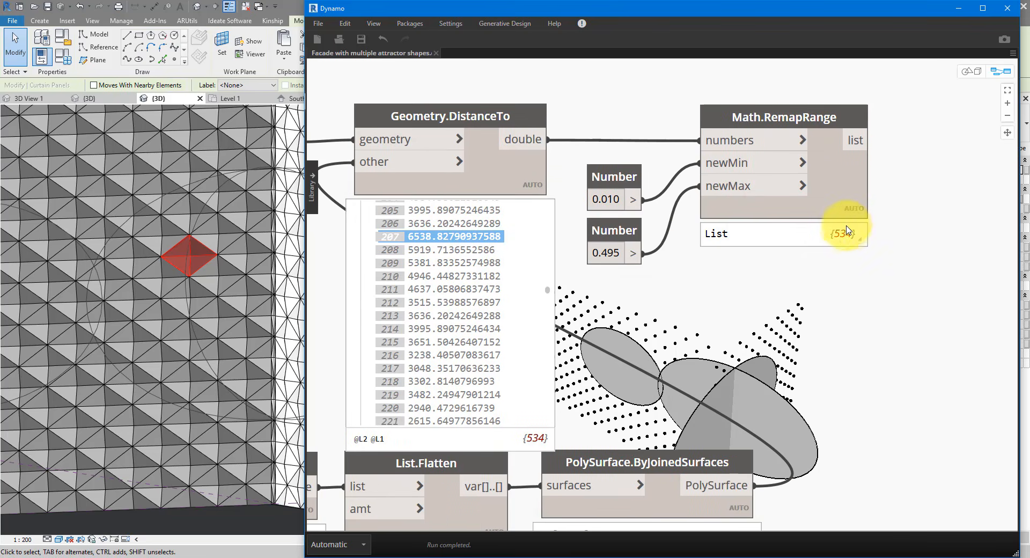
pyautogui.click(846, 230)
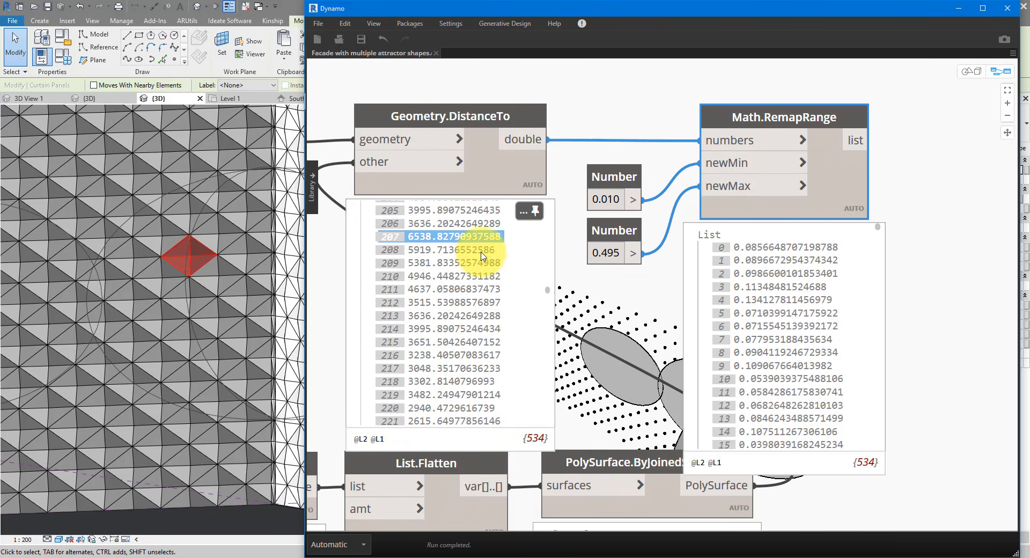
pyautogui.moveTo(548, 291); pyautogui.dragTo(548, 202)
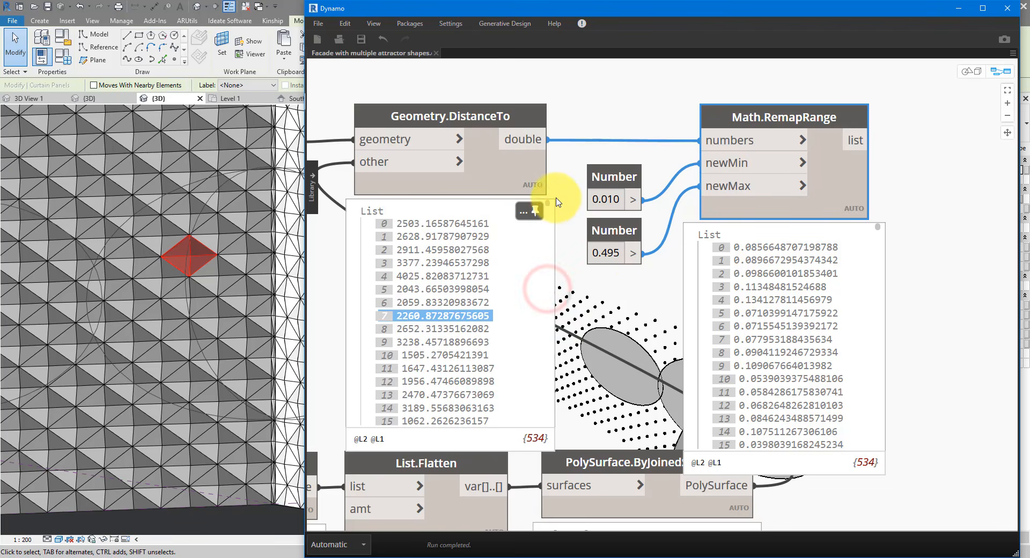
pyautogui.click(453, 224)
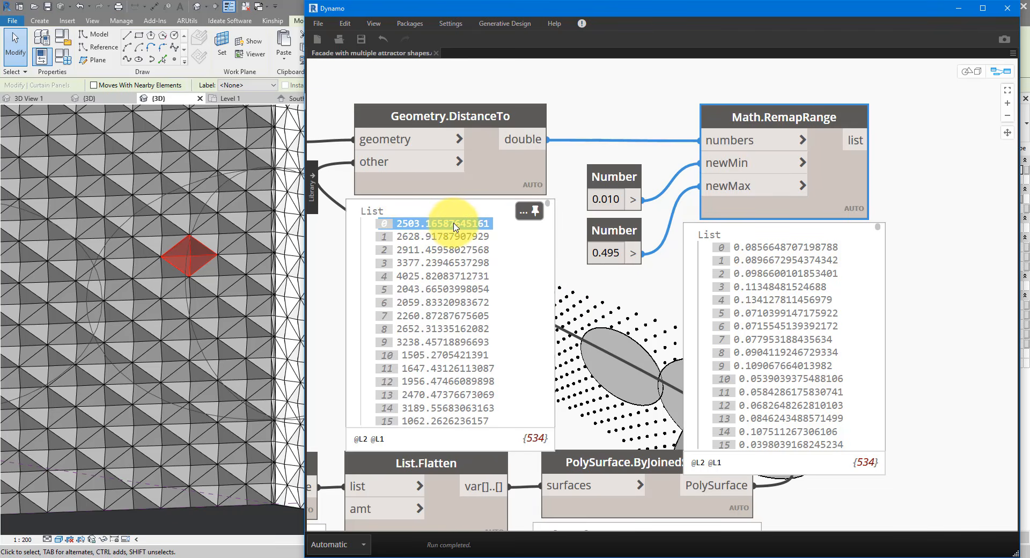
pyautogui.click(824, 249)
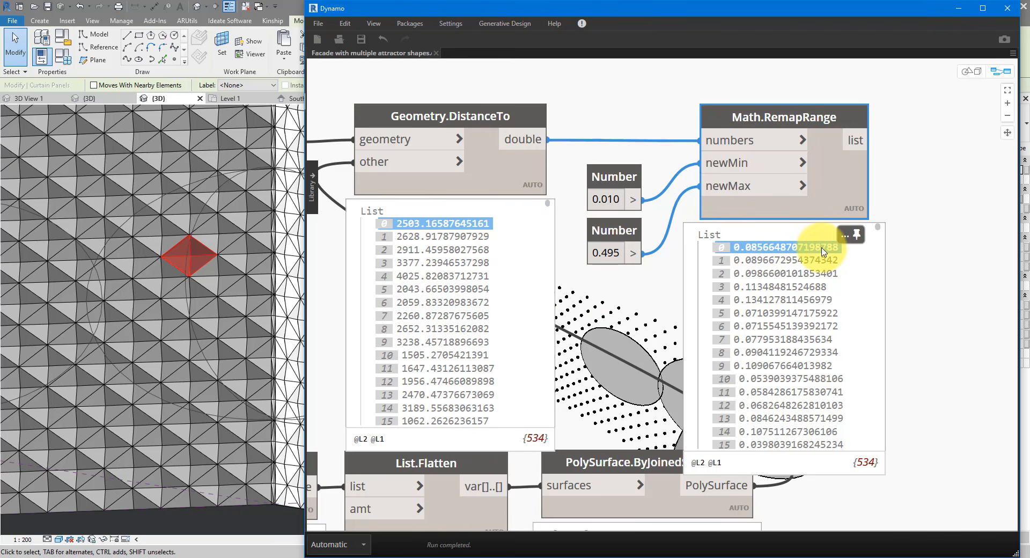
pyautogui.click(423, 343)
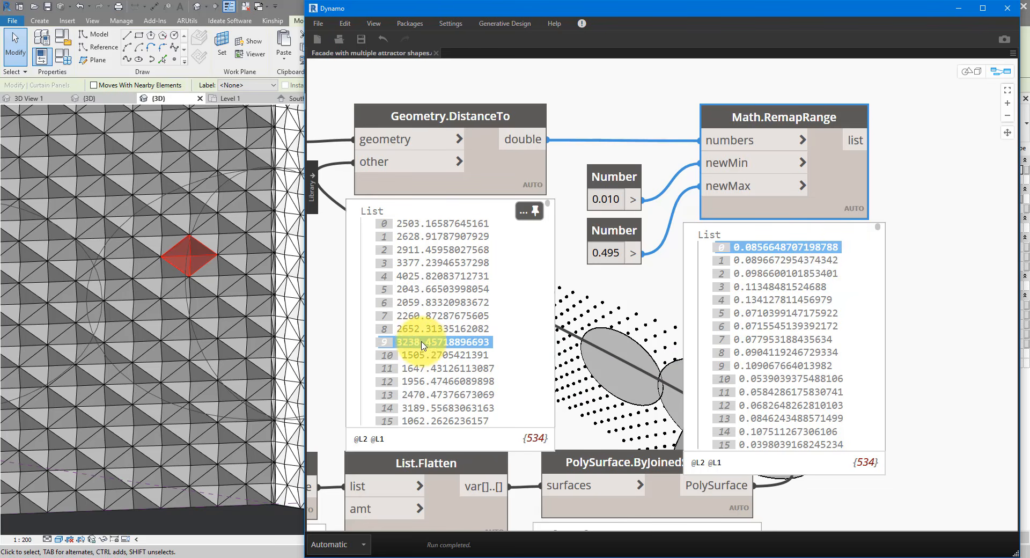
pyautogui.click(769, 365)
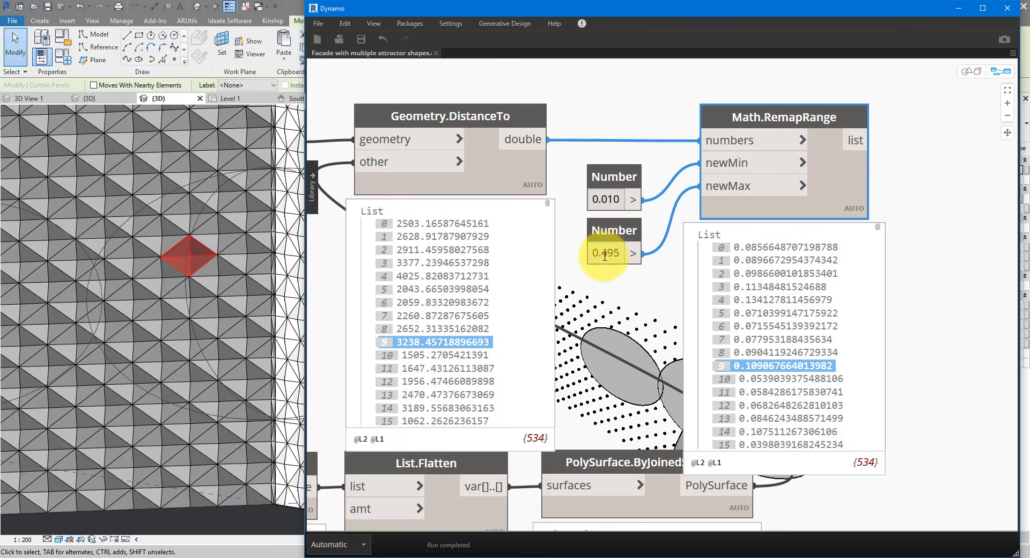
# - Set the Dynamo graph's run mode to Manual and select the facade panel near the ellipses in Revit
pyautogui.click(914, 374)
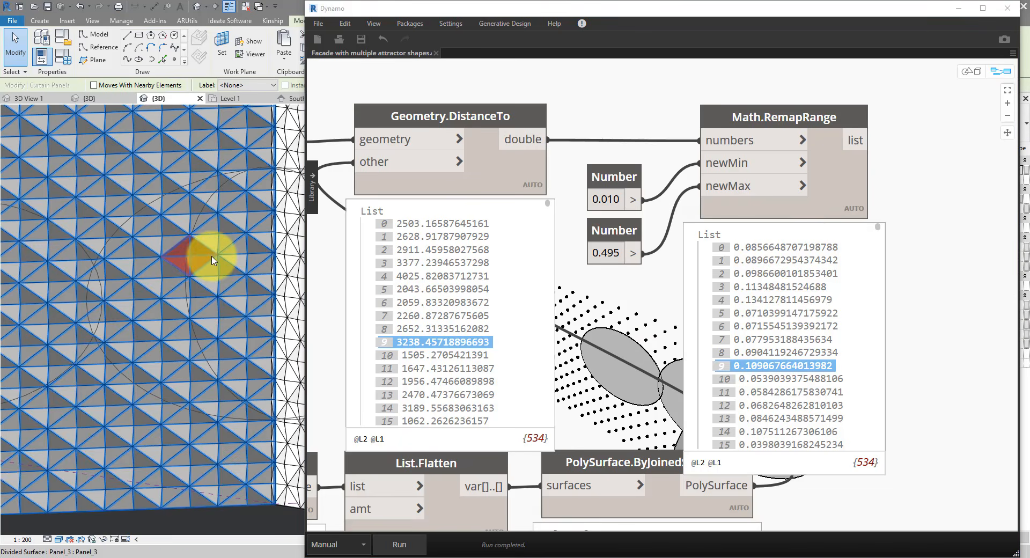
pyautogui.click(196, 257)
# - Add an Element.SetParameterByName node and connect the remapped list to its value input
pyautogui.moveTo(881, 287); pyautogui.dragTo(655, 337, button='middle')
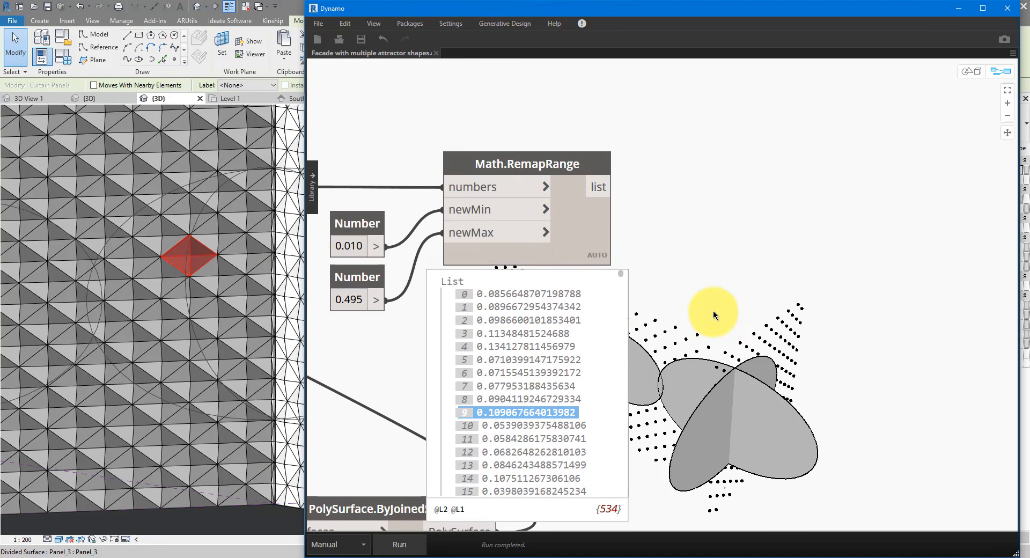
pyautogui.rightClick(734, 196)
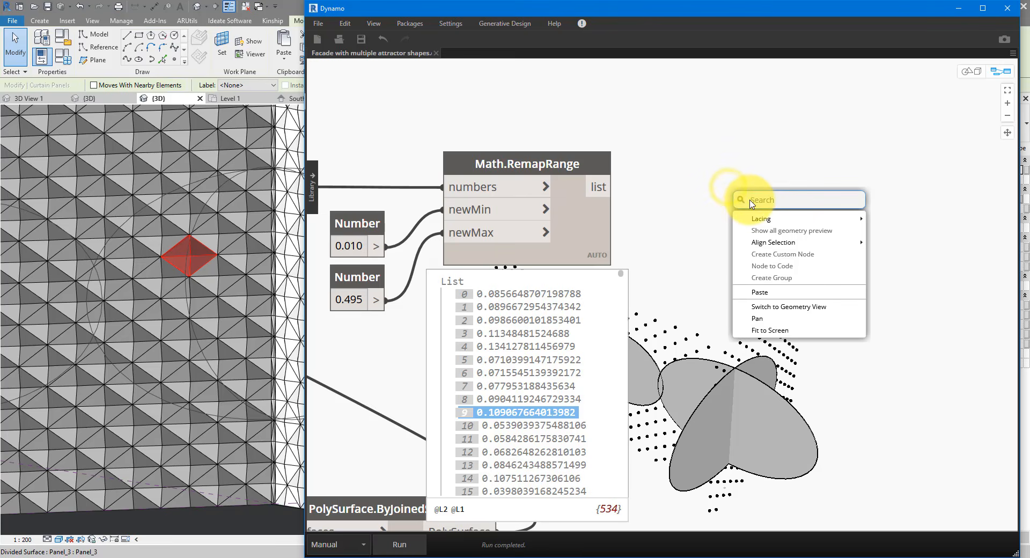
pyautogui.write('setparame')
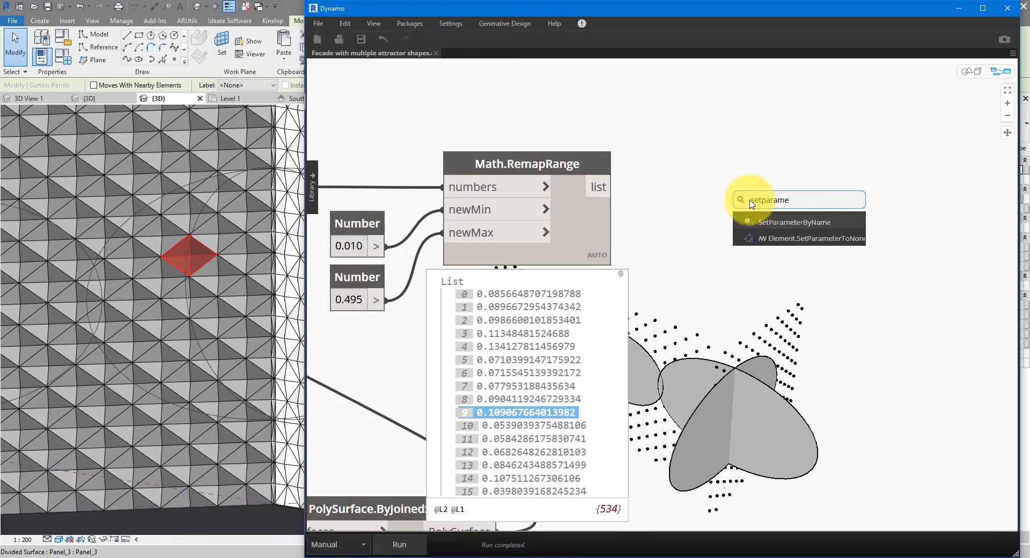
pyautogui.click(762, 221)
pyautogui.click(786, 240)
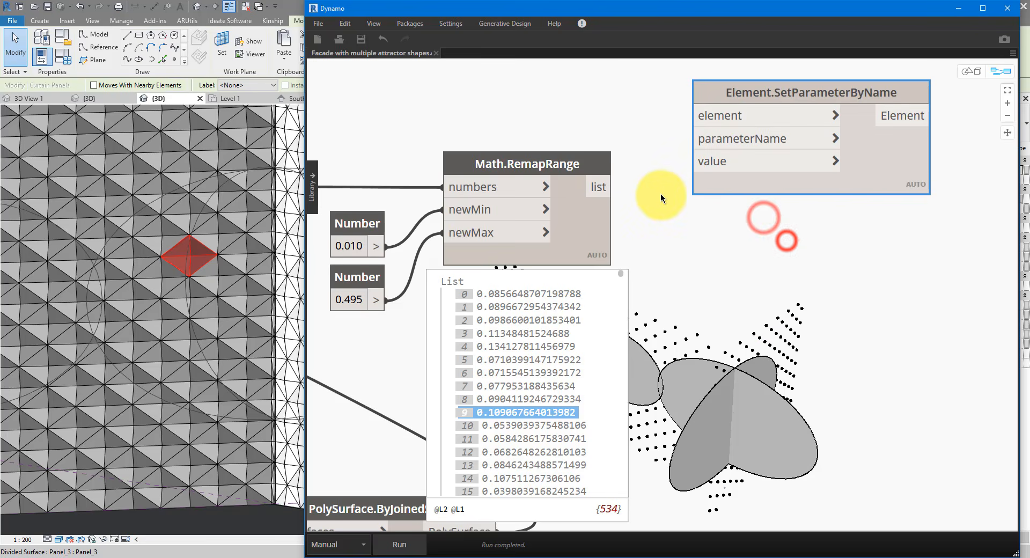
pyautogui.click(612, 187)
pyautogui.click(701, 161)
# - Add a String node containing Param1, connect it to the parameterName input and reposition the Element.SetParameterByName node
pyautogui.scroll(-2, 858, 276)
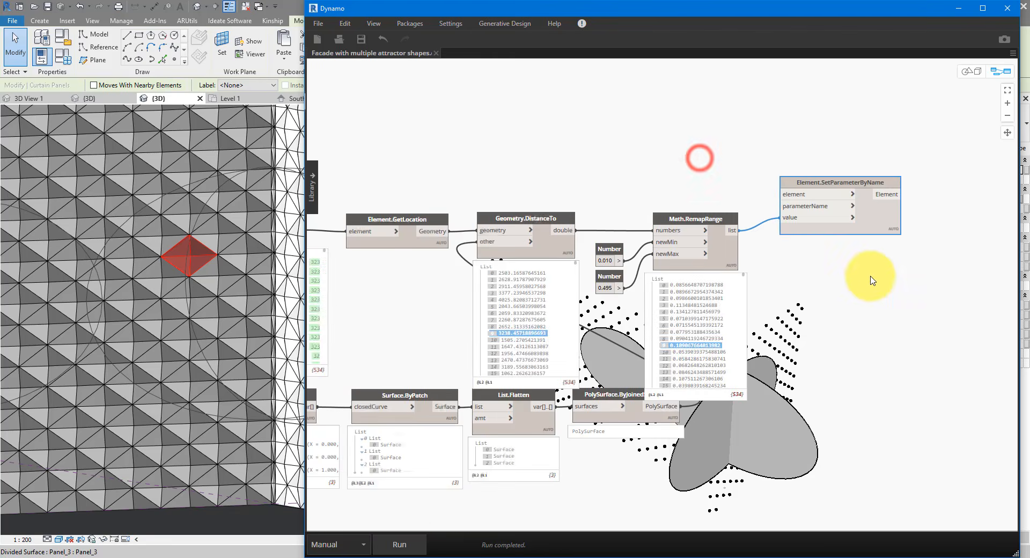
pyautogui.scroll(1, 767, 209)
pyautogui.scroll(1, 770, 213)
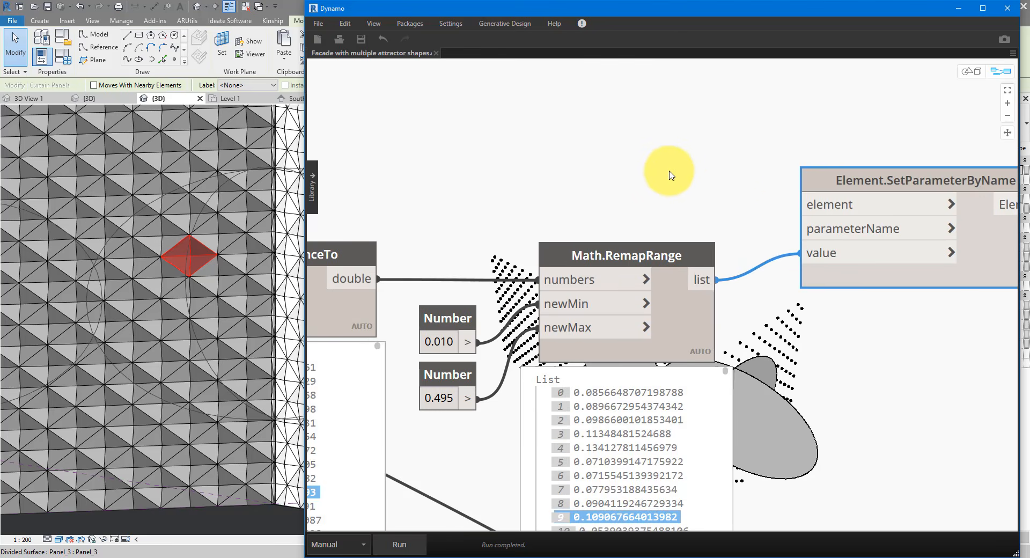
pyautogui.rightClick(655, 162)
pyautogui.write('string')
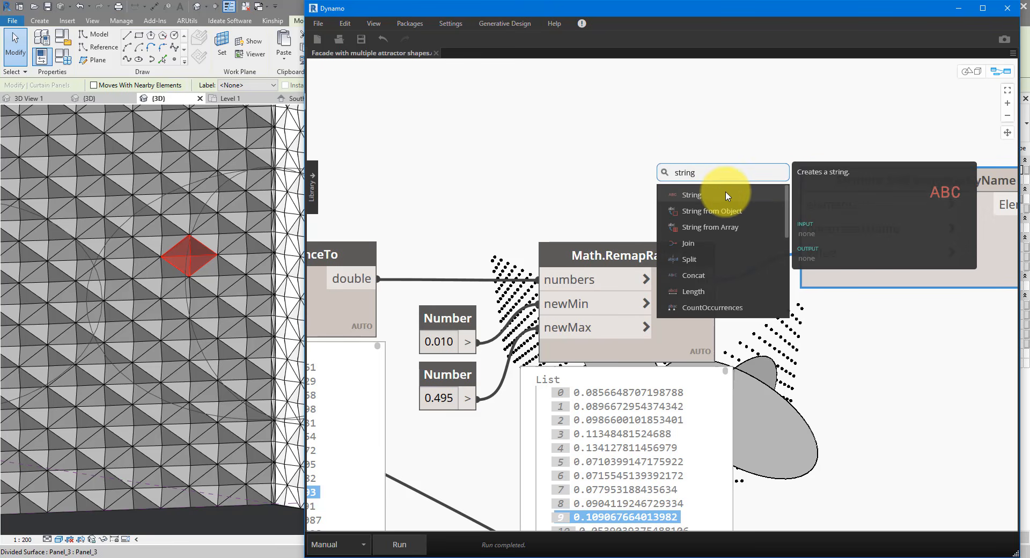
pyautogui.click(727, 195)
pyautogui.click(682, 220)
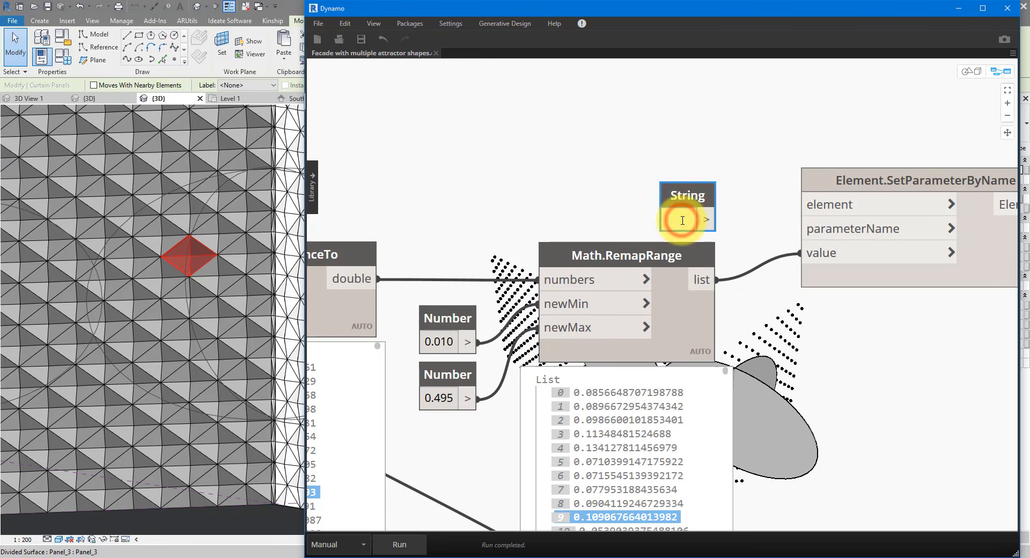
pyautogui.write('Pa')
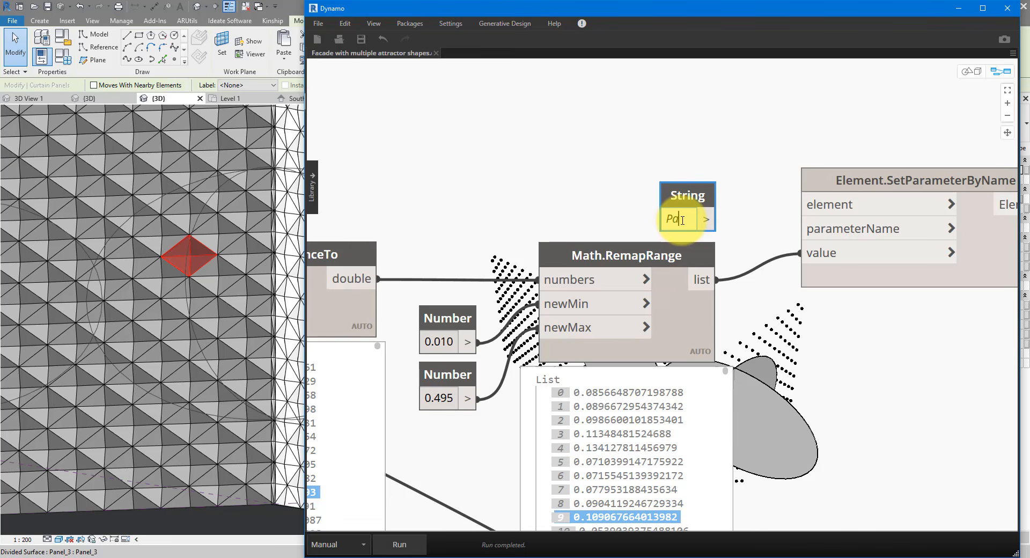
pyautogui.write('ram1')
pyautogui.click(760, 219)
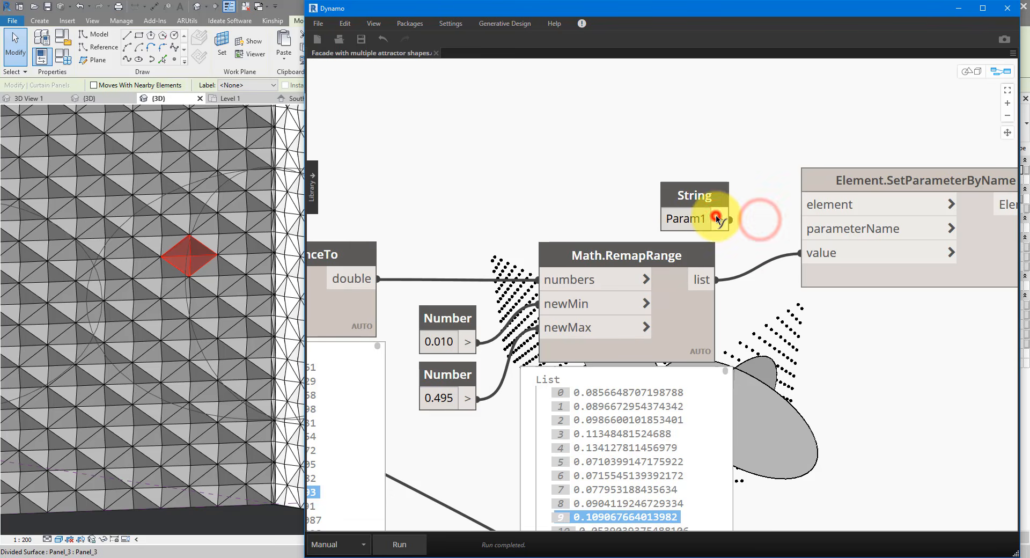
pyautogui.moveTo(717, 219); pyautogui.dragTo(844, 163)
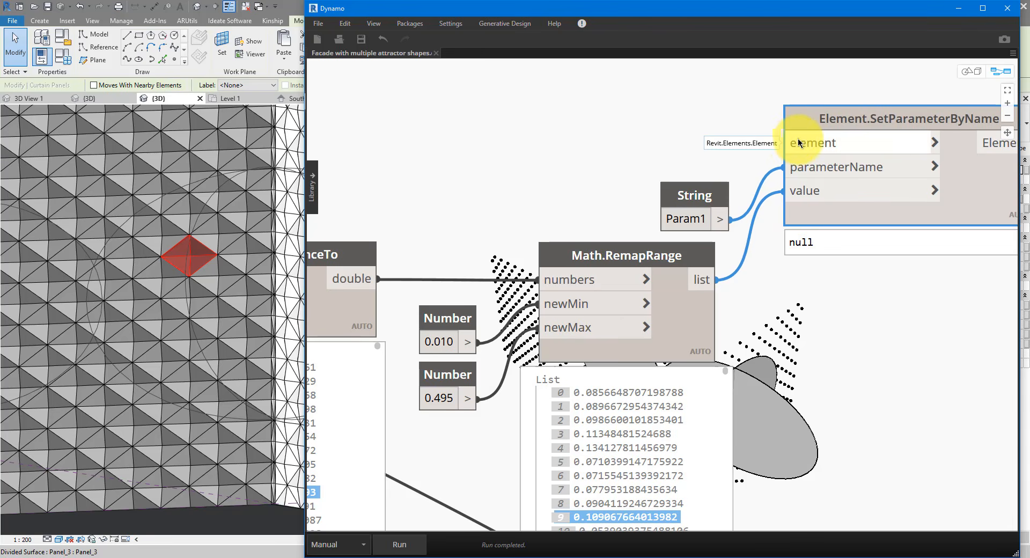
# - Connect the Elements output of All Elements of Family Type to the element input of Element.SetParameterByName
pyautogui.scroll(-5, 931, 220)
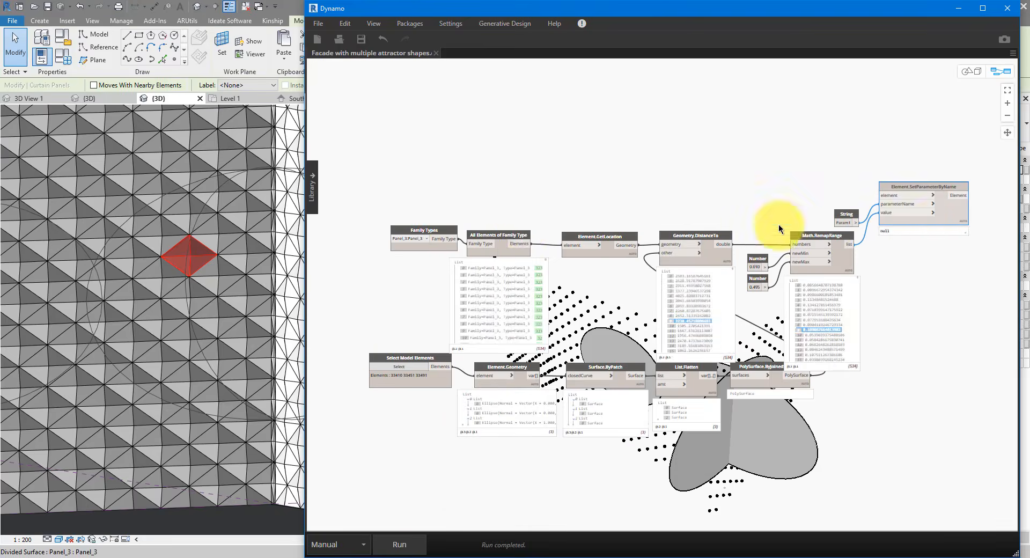
pyautogui.scroll(3, 564, 217)
pyautogui.click(505, 254)
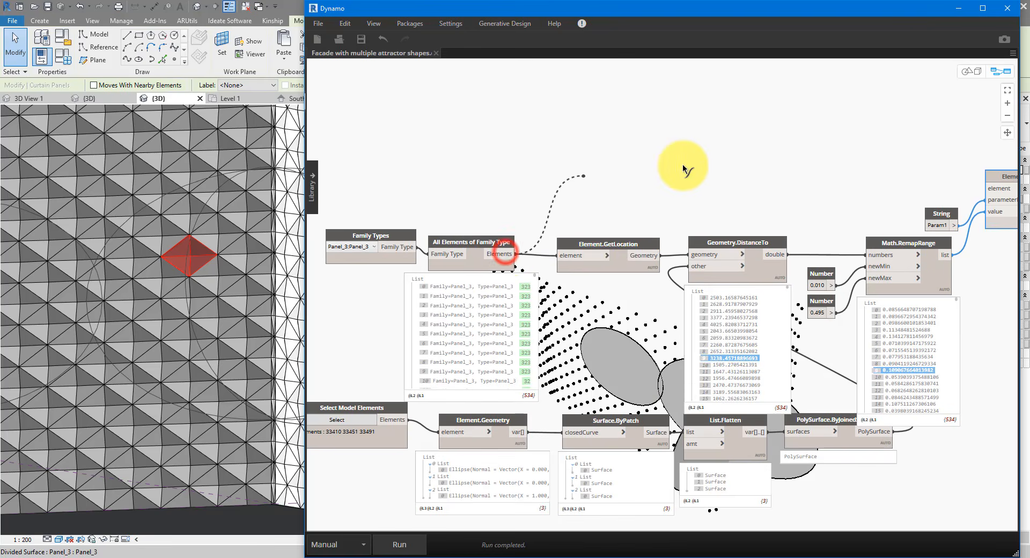
pyautogui.click(922, 198)
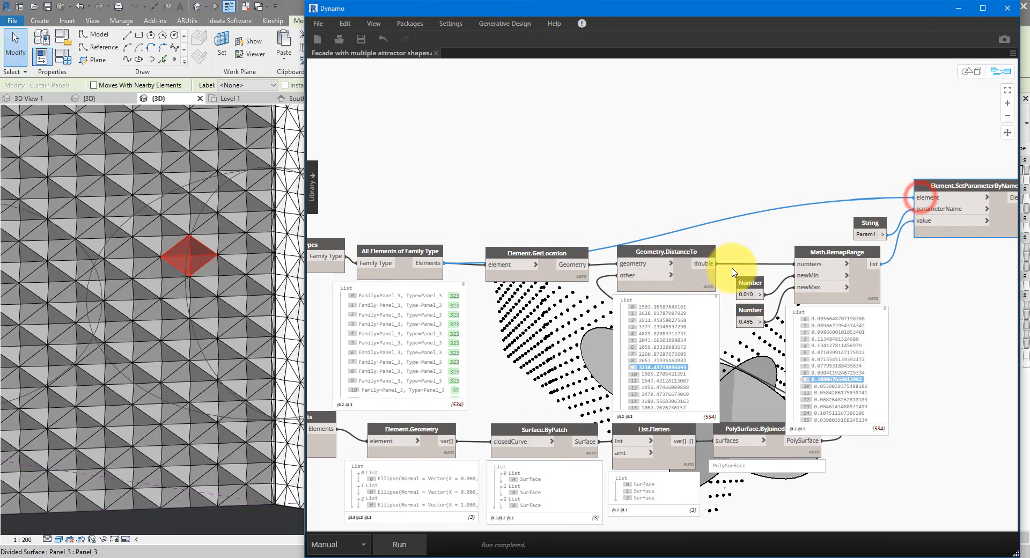
# - Save and run the graph, and check the warning on the Element.SetParameterByName node
pyautogui.moveTo(732, 268); pyautogui.dragTo(344, 270, button='middle')
pyautogui.click(361, 39)
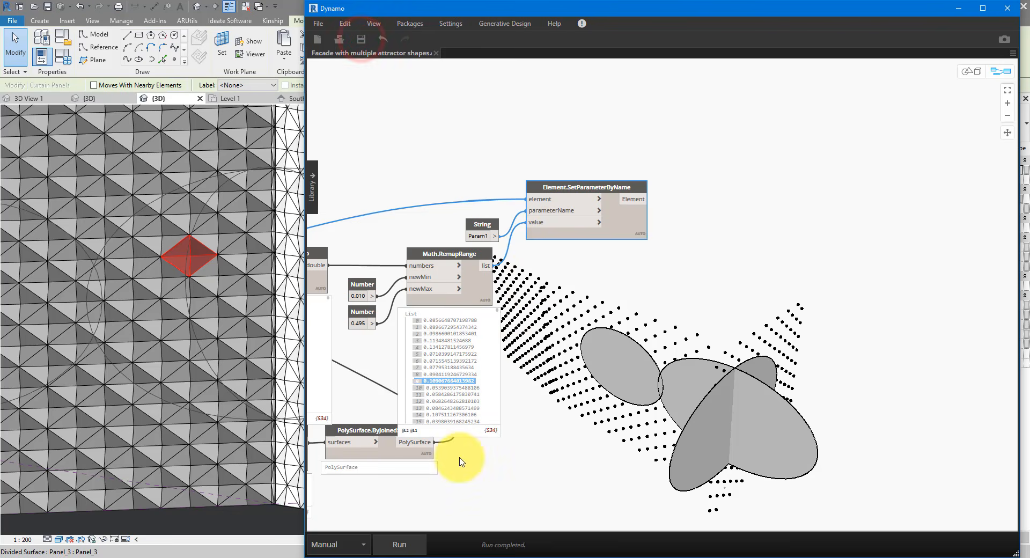
pyautogui.click(400, 543)
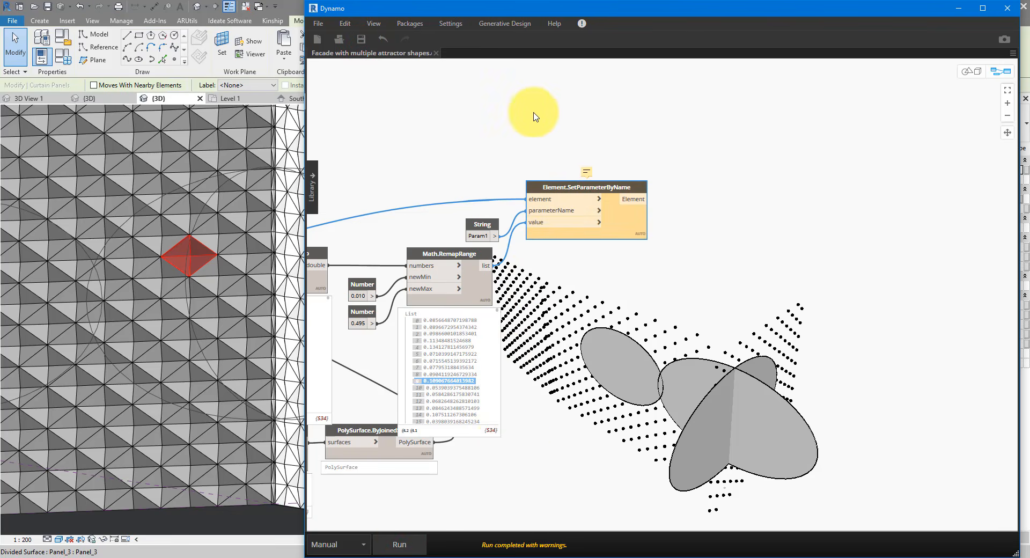
pyautogui.scroll(5, 534, 117)
pyautogui.moveTo(648, 233)
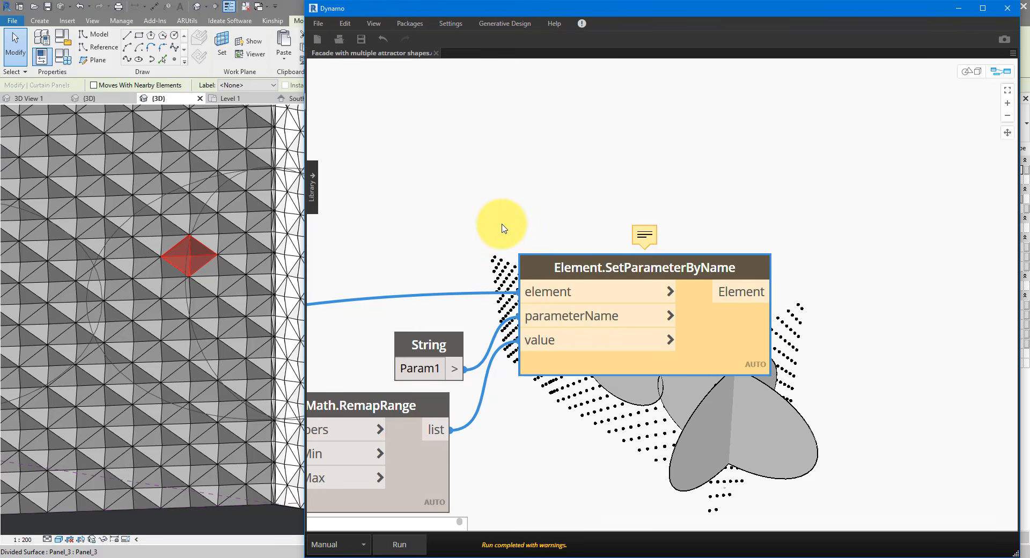
pyautogui.moveTo(702, 271)
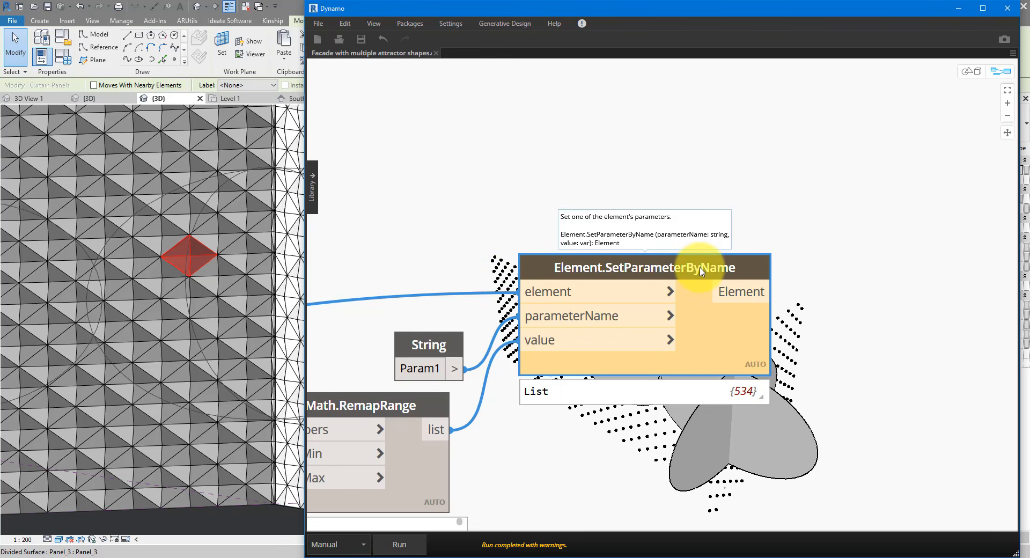
pyautogui.click(754, 242)
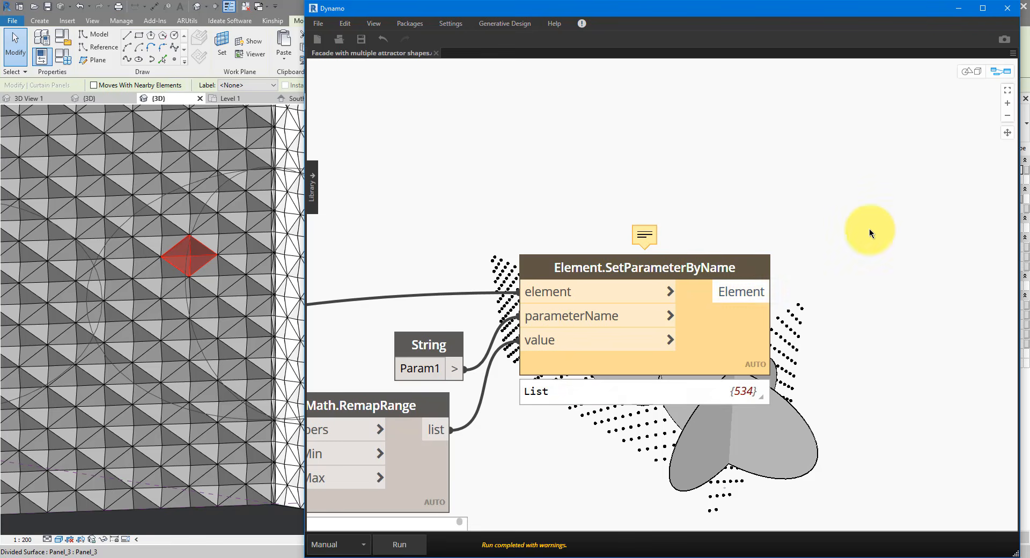
# - Add a Python Script node and place it above the Element.SetParameterByName node
pyautogui.rightClick(703, 173)
pyautogui.write('p')
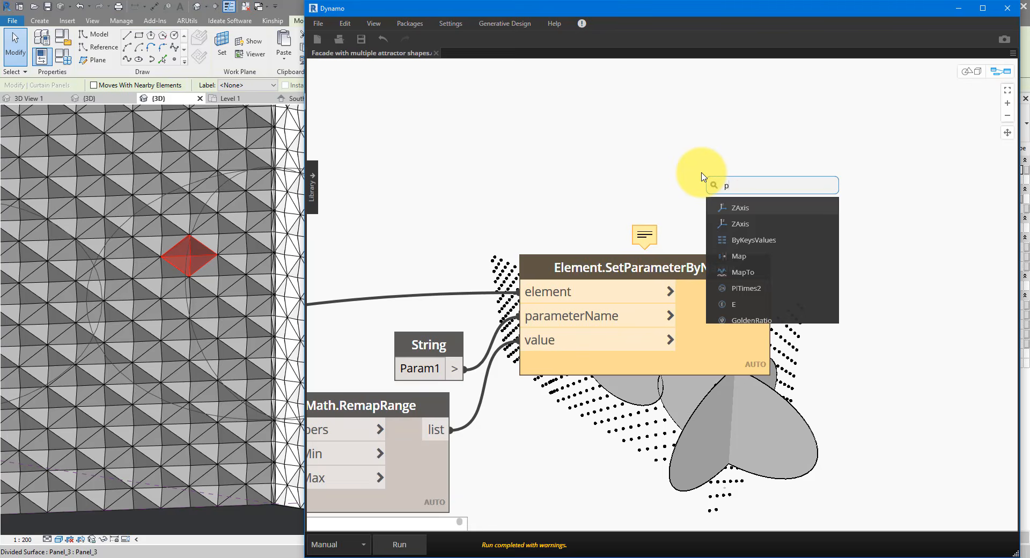
pyautogui.write('ython')
pyautogui.click(729, 207)
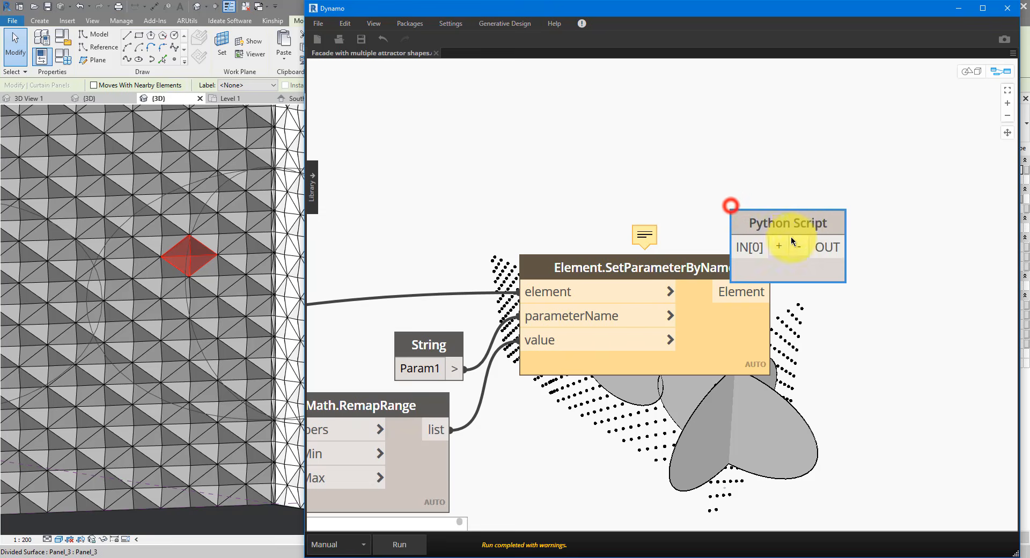
pyautogui.moveTo(794, 223); pyautogui.dragTo(812, 143)
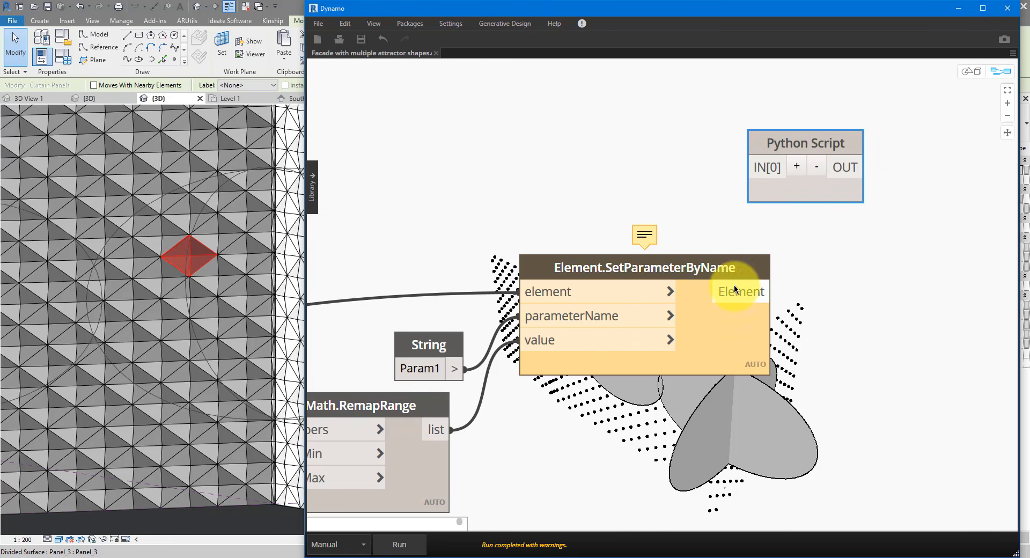
# - Replace all default code in the Python Script node with the copied script and save the changes
pyautogui.doubleClick(809, 186)
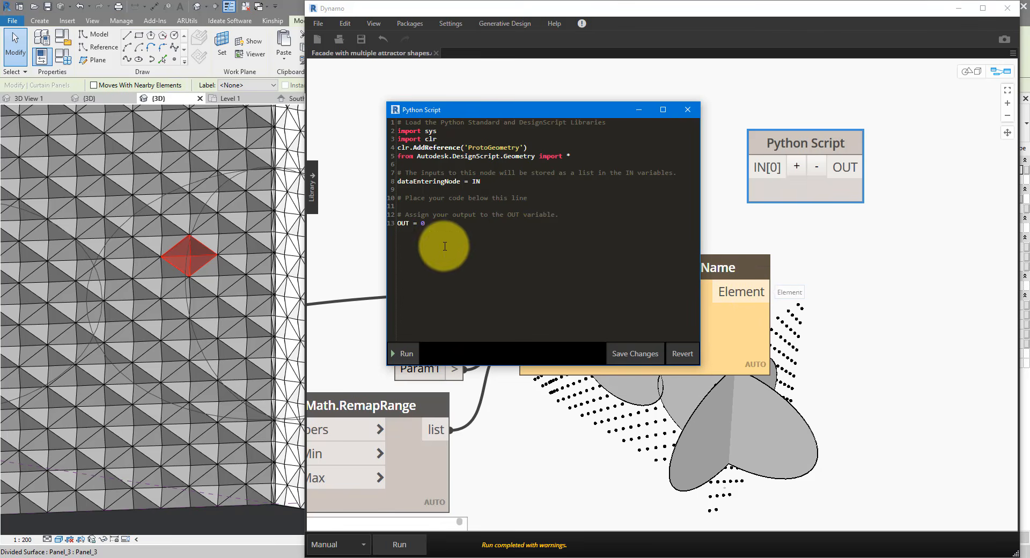
pyautogui.moveTo(426, 224); pyautogui.dragTo(379, 99)
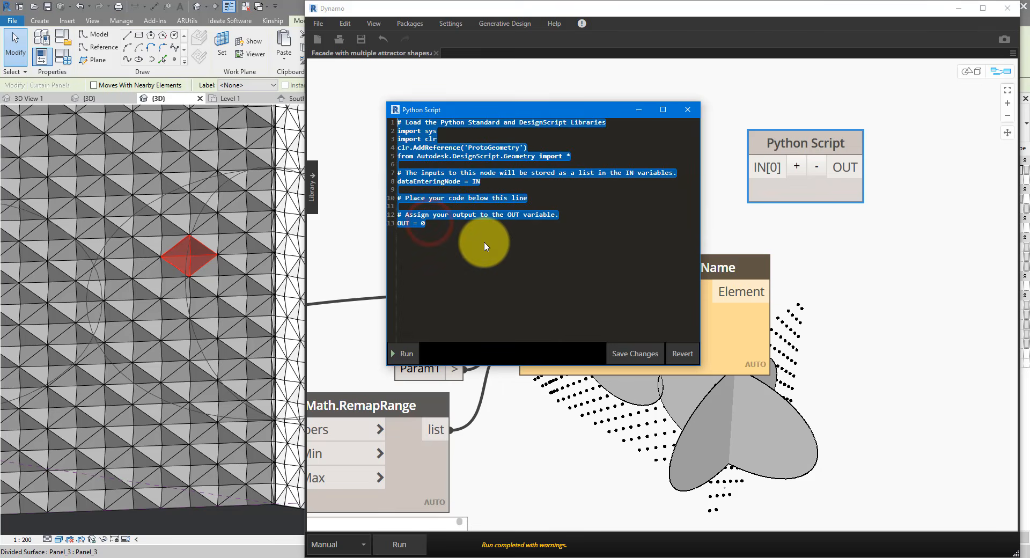
pyautogui.press('Delete')
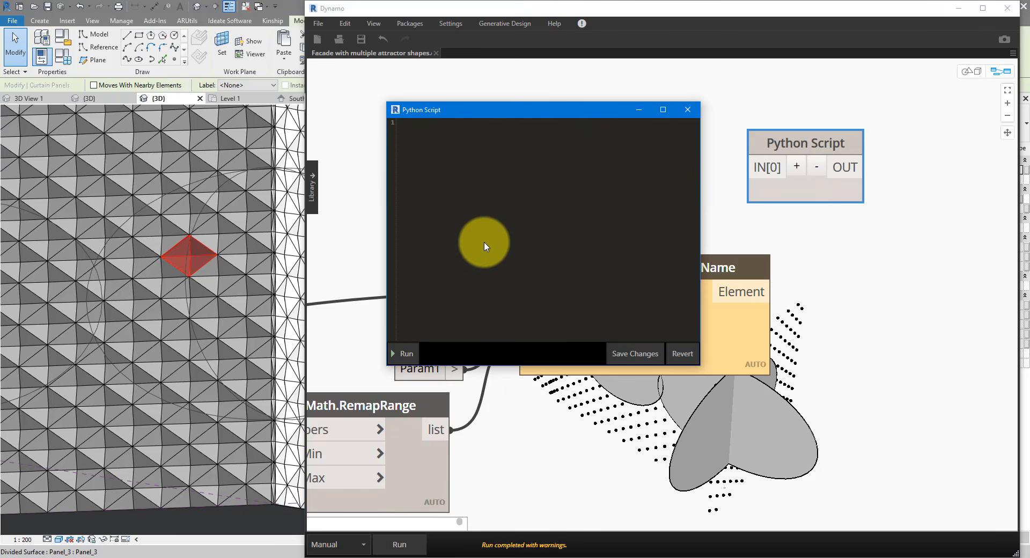
pyautogui.hotkey('ctrl', 'v')
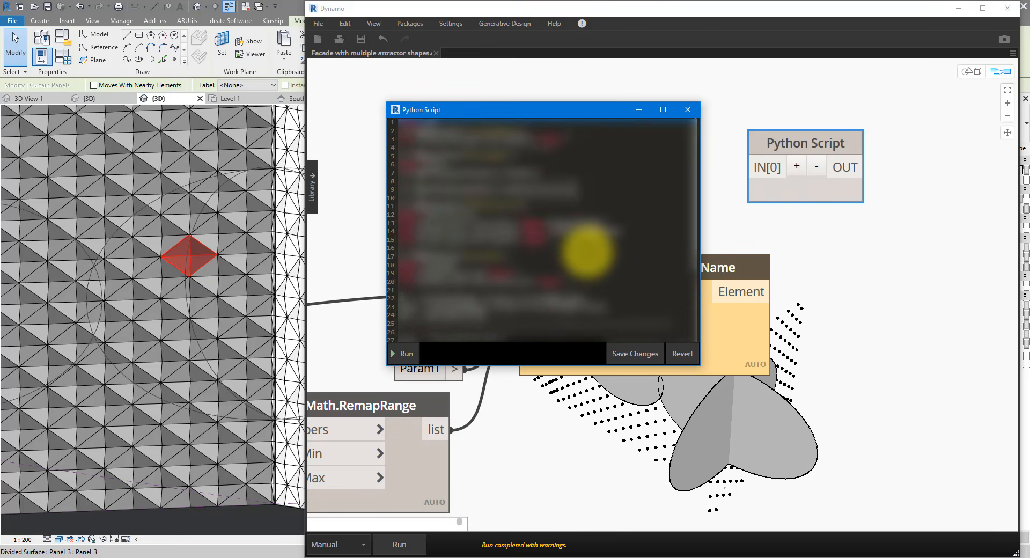
pyautogui.scroll(-4, 588, 253)
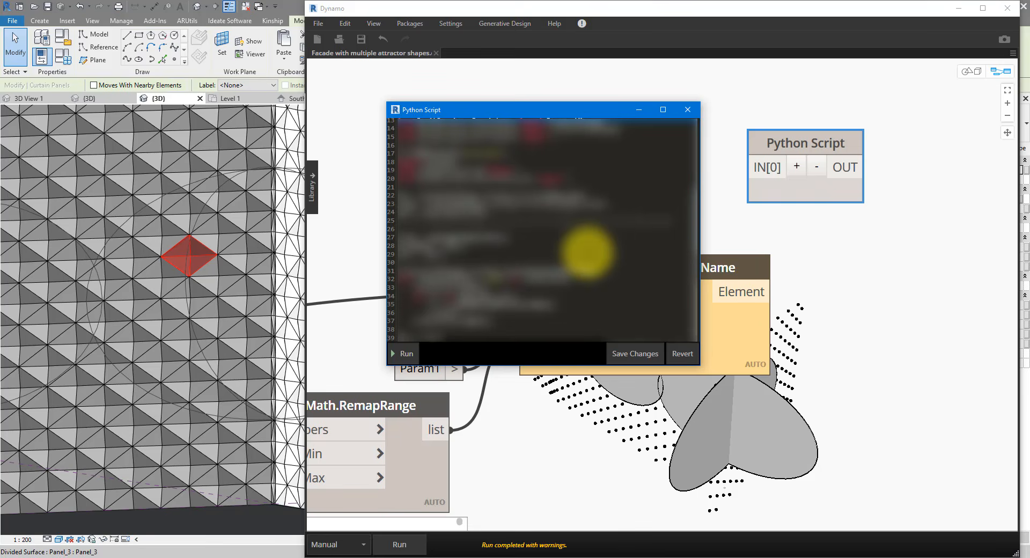
pyautogui.doubleClick(598, 102)
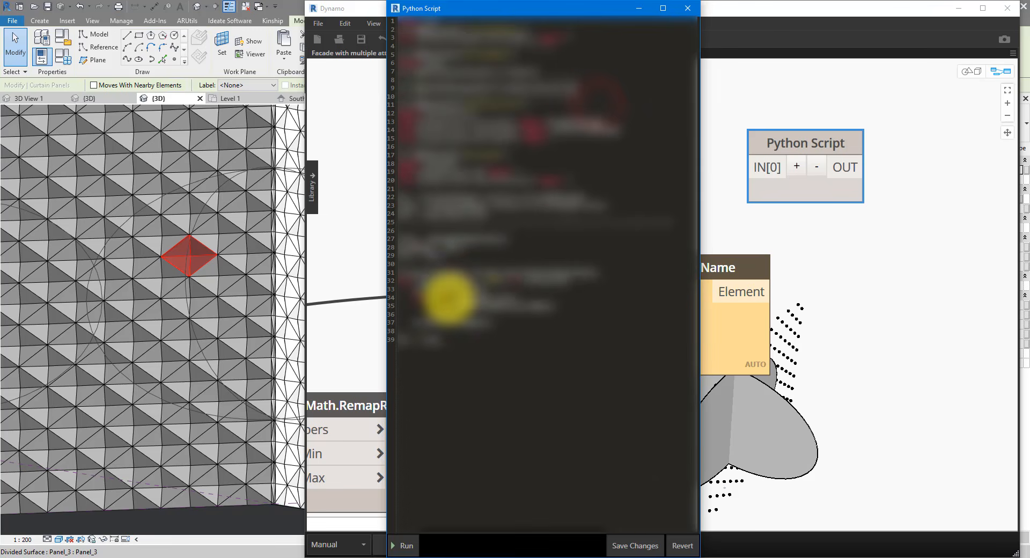
pyautogui.click(630, 545)
# - Add inputs IN[1] and IN[2] to the Python Script node and reposition it
pyautogui.moveTo(798, 192); pyautogui.dragTo(785, 193)
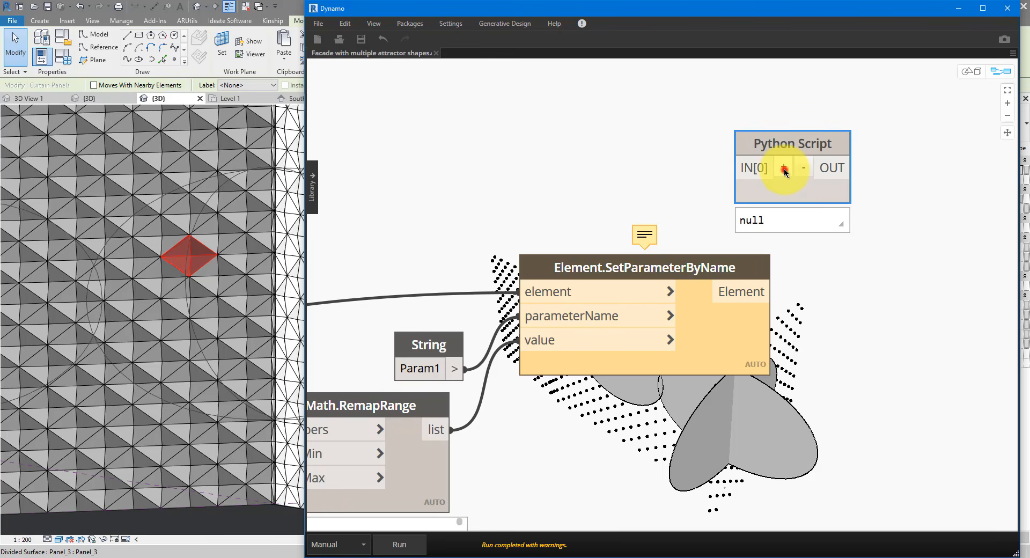
pyautogui.click(785, 169)
pyautogui.click(785, 169)
pyautogui.moveTo(822, 209); pyautogui.dragTo(861, 201)
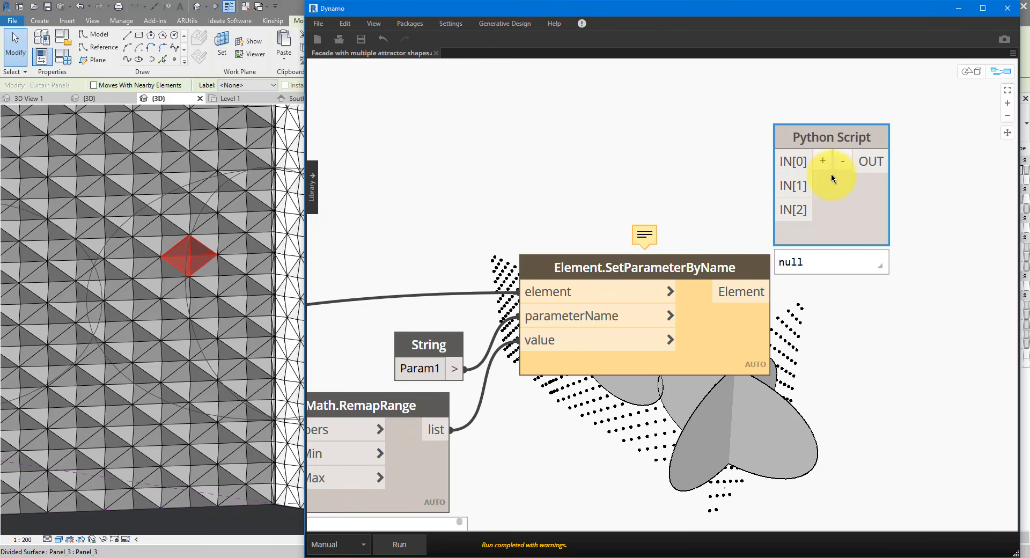
# - Move the element, parameterName and value connections from Element.SetParameterByName to IN[0], IN[1] and IN[2] of the Python Script node
pyautogui.moveTo(541, 292); pyautogui.dragTo(770, 161)
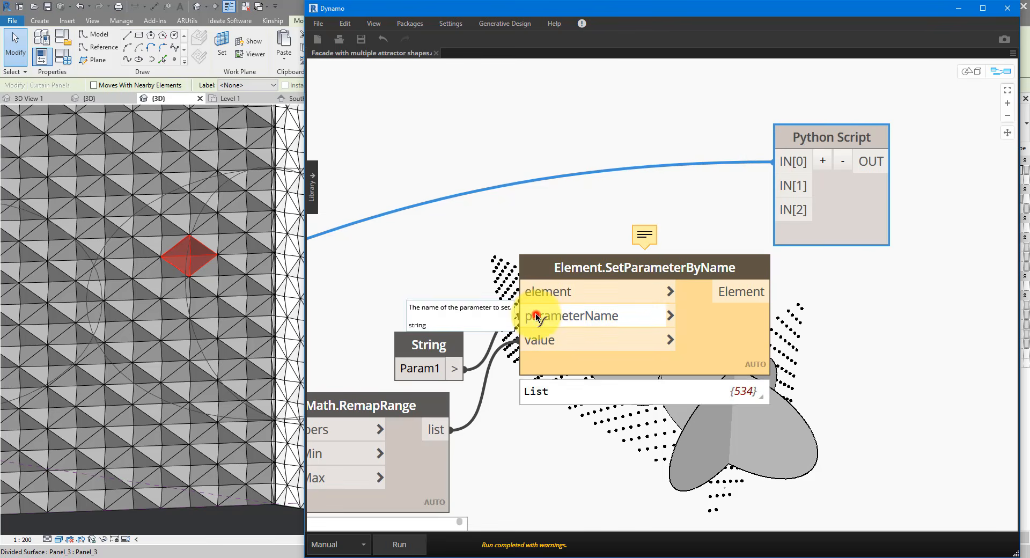
pyautogui.moveTo(534, 316); pyautogui.dragTo(679, 189)
pyautogui.click(772, 186)
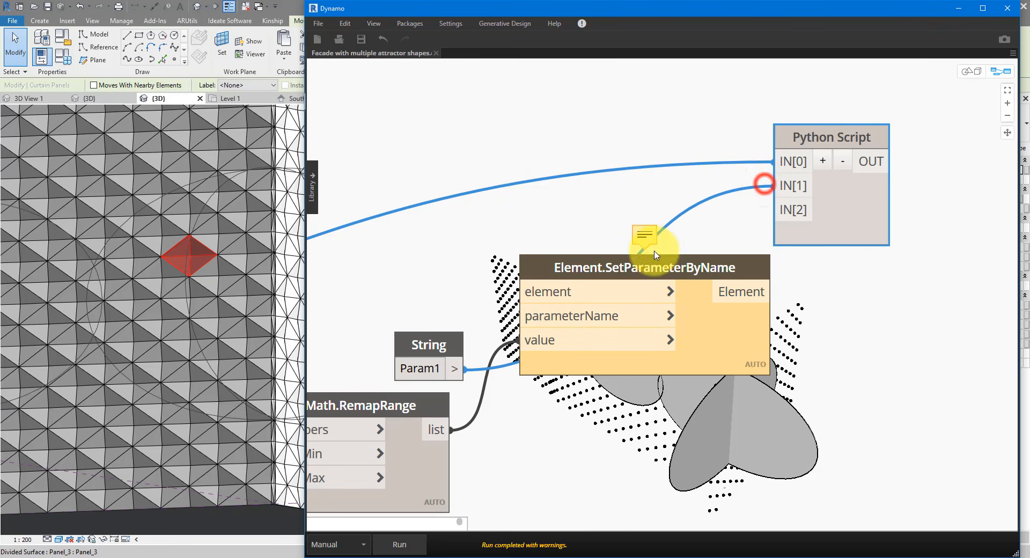
pyautogui.moveTo(543, 346); pyautogui.dragTo(691, 127)
pyautogui.click(789, 211)
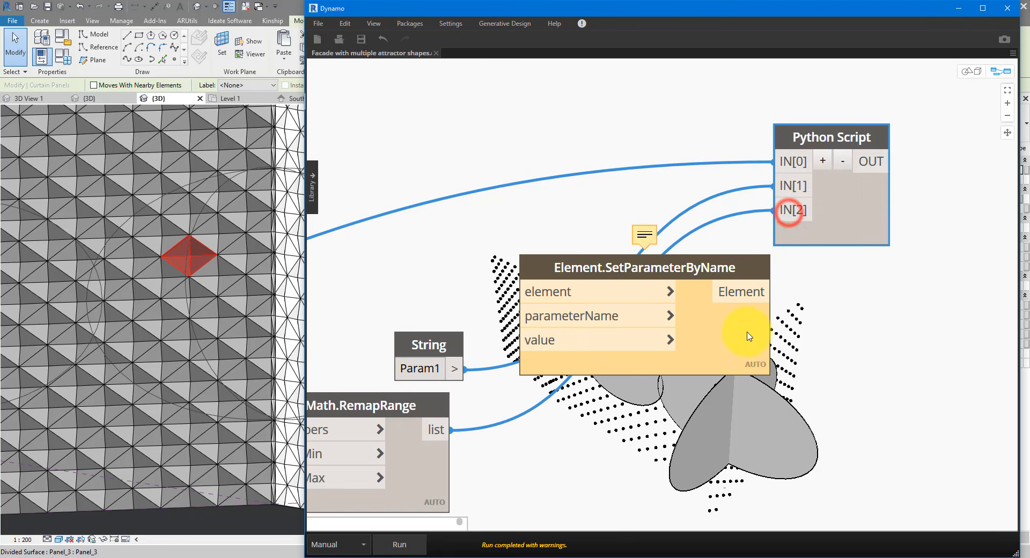
# - Delete the disconnected Element.SetParameterByName node and move the Python Script node closer to the String node
pyautogui.moveTo(708, 322); pyautogui.dragTo(852, 362)
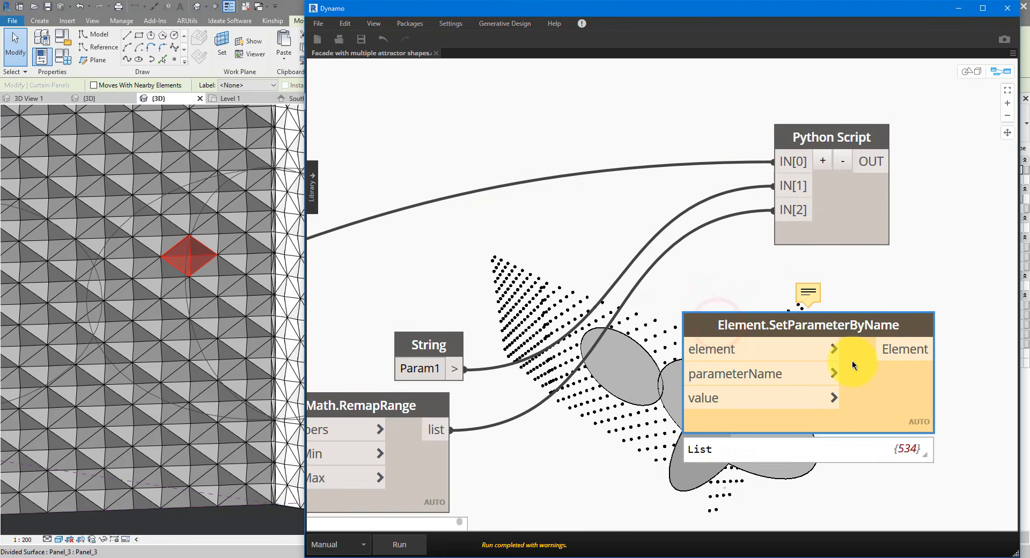
pyautogui.press('Delete')
pyautogui.scroll(-2, 859, 322)
pyautogui.click(852, 275)
pyautogui.scroll(-1, 758, 332)
pyautogui.moveTo(800, 303); pyautogui.dragTo(754, 329)
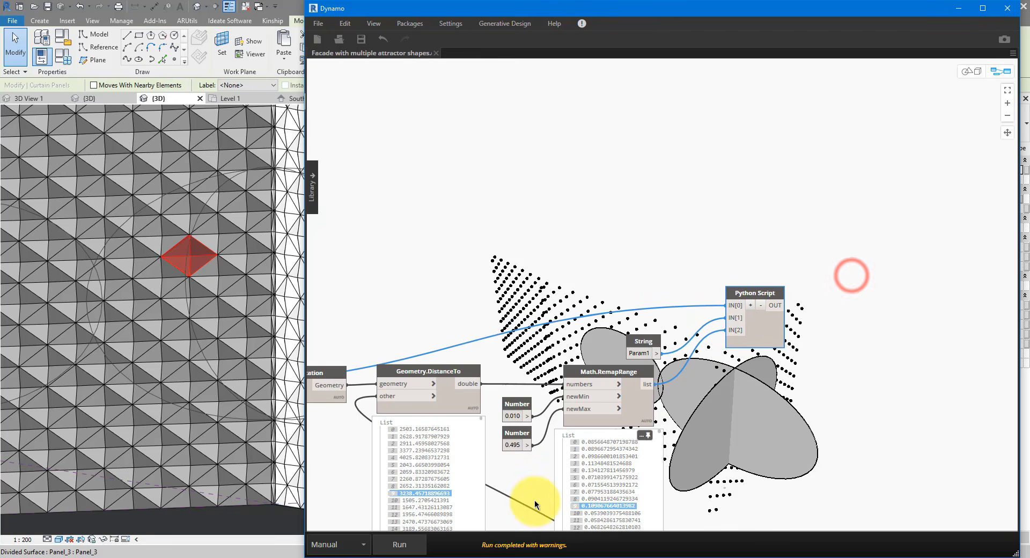
# - Run the graph to write the remapped values to the panels and view the updated facade in Revit
pyautogui.click(410, 544)
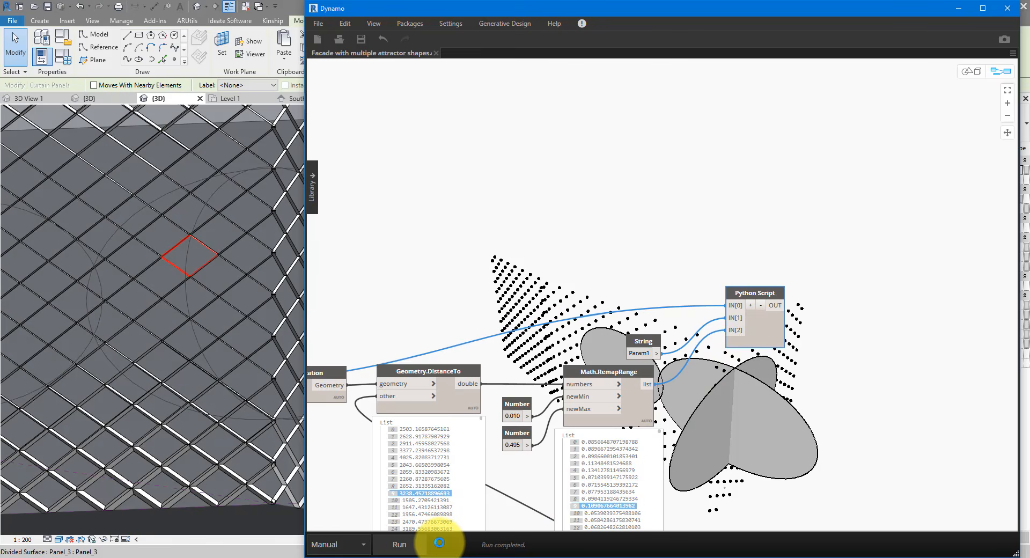
pyautogui.scroll(-3, 199, 373)
pyautogui.keyDown('shift'); pyautogui.moveTo(255, 386); pyautogui.dragTo(103, 444, button='middle'); pyautogui.keyUp('shift')
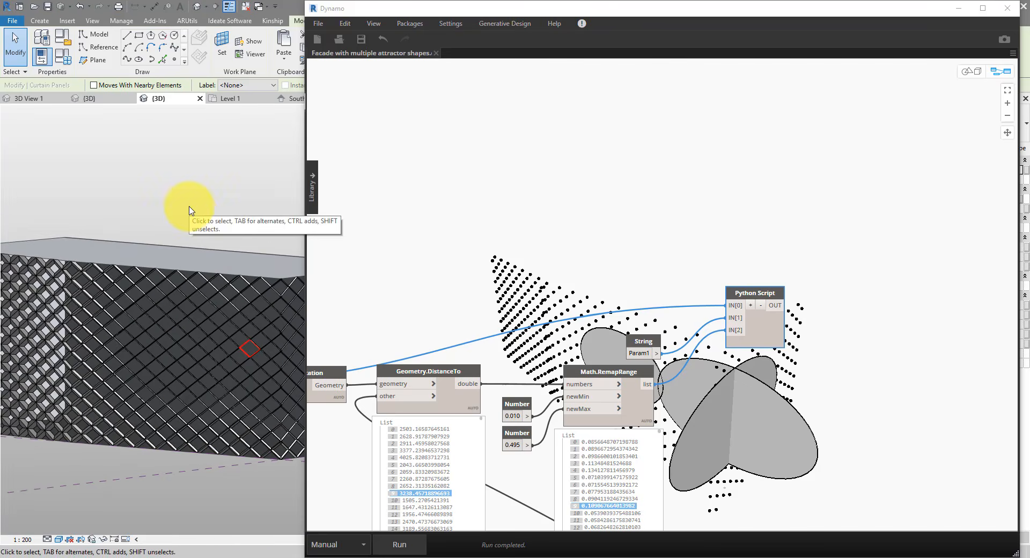
pyautogui.scroll(-2, 189, 207)
pyautogui.moveTo(183, 215); pyautogui.dragTo(225, 218, button='middle')
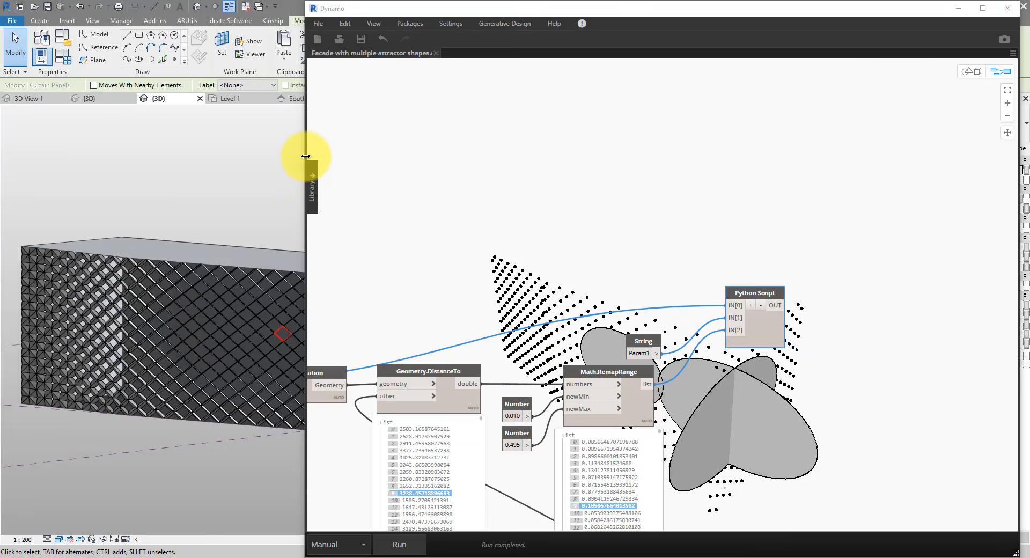
# - Narrow the Dynamo window, select the ellipse at the building corner and examine the panel openings around the attractor ellipses in Revit
pyautogui.moveTo(305, 156)
pyautogui.mouseDown()
pyautogui.moveTo(594, 186)
pyautogui.moveTo(340, 192)
pyautogui.moveTo(306, 156)
pyautogui.mouseUp()
pyautogui.moveTo(306, 156); pyautogui.dragTo(600, 164)
pyautogui.keyDown('shift'); pyautogui.moveTo(317, 368); pyautogui.dragTo(237, 420, button='middle'); pyautogui.keyUp('shift')
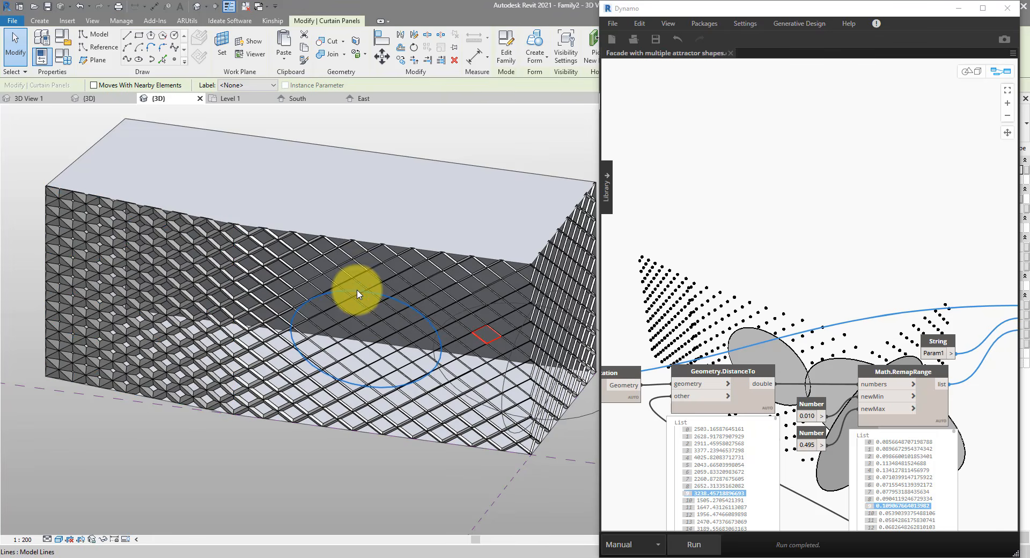
pyautogui.moveTo(358, 294); pyautogui.dragTo(484, 304)
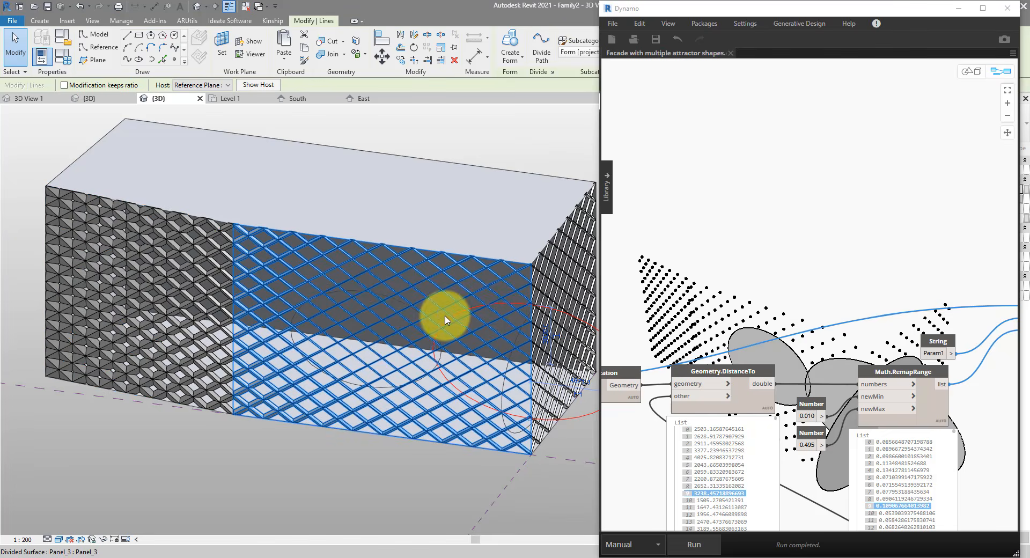
pyautogui.click(439, 367)
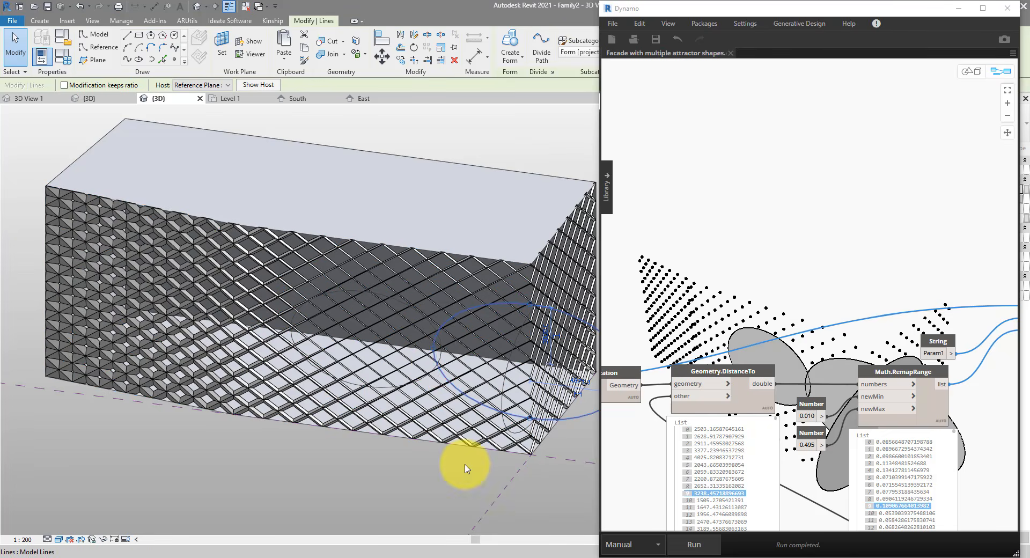
pyautogui.scroll(1, 432, 476)
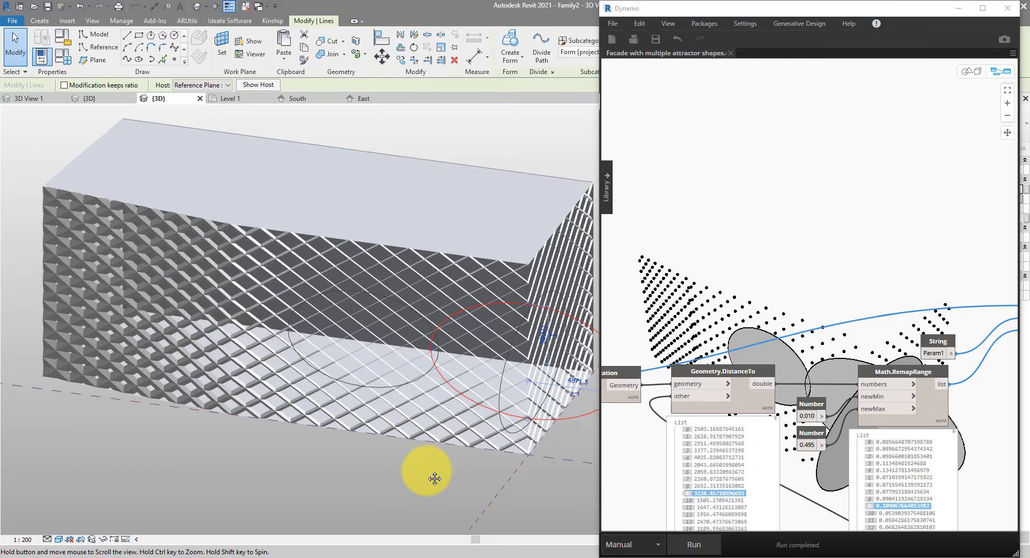
pyautogui.scroll(-1, 387, 481)
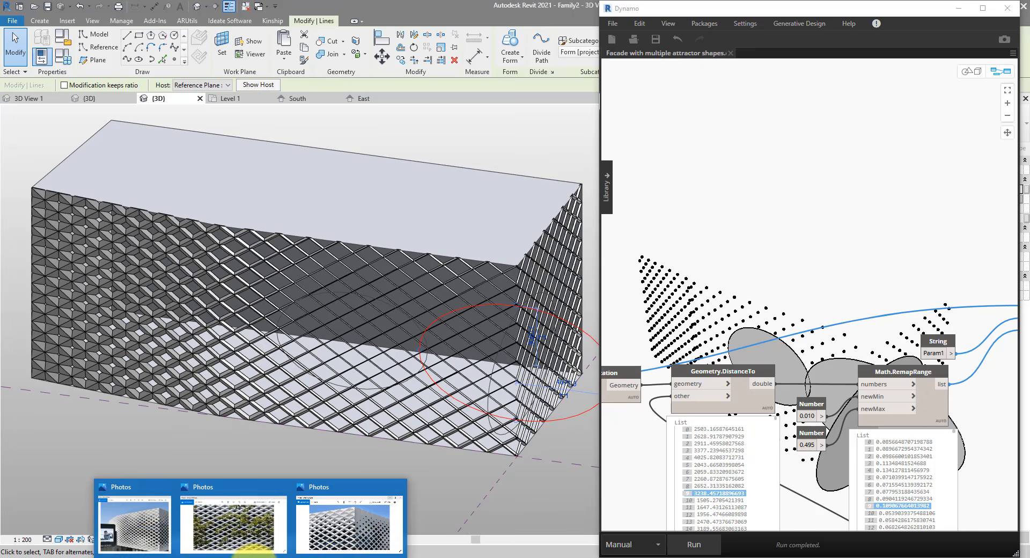
# - Open the reference facade photo in Photos to compare it with the model, and return to Dynamo with its window widened
pyautogui.click(148, 539)
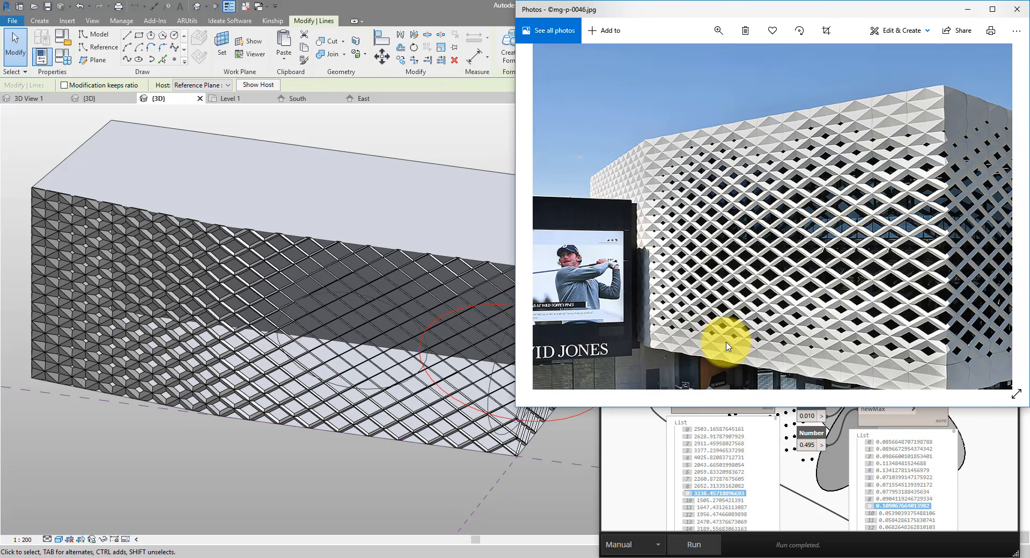
pyautogui.click(637, 414)
pyautogui.click(601, 395)
pyautogui.moveTo(600, 115); pyautogui.dragTo(354, 115)
# - Set the Number node feeding newMax of Math.RemapRange to 2.000
pyautogui.scroll(5, 717, 317)
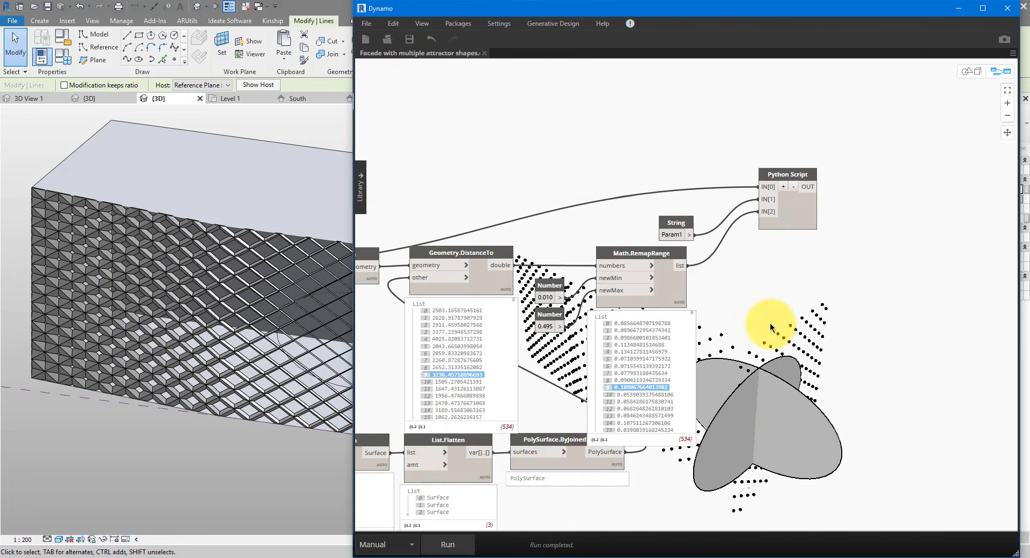
pyautogui.click(675, 255)
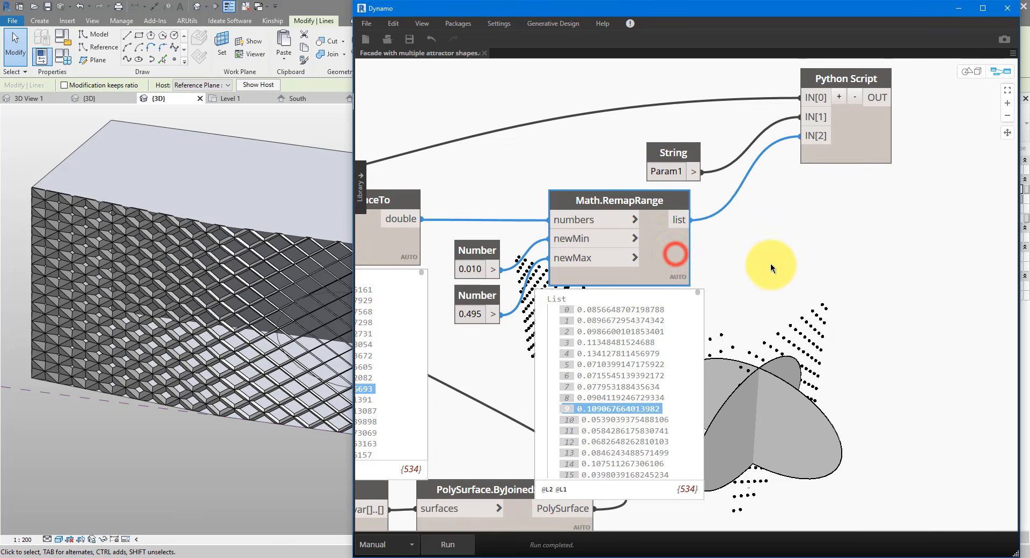
pyautogui.moveTo(799, 270); pyautogui.dragTo(922, 262, button='middle')
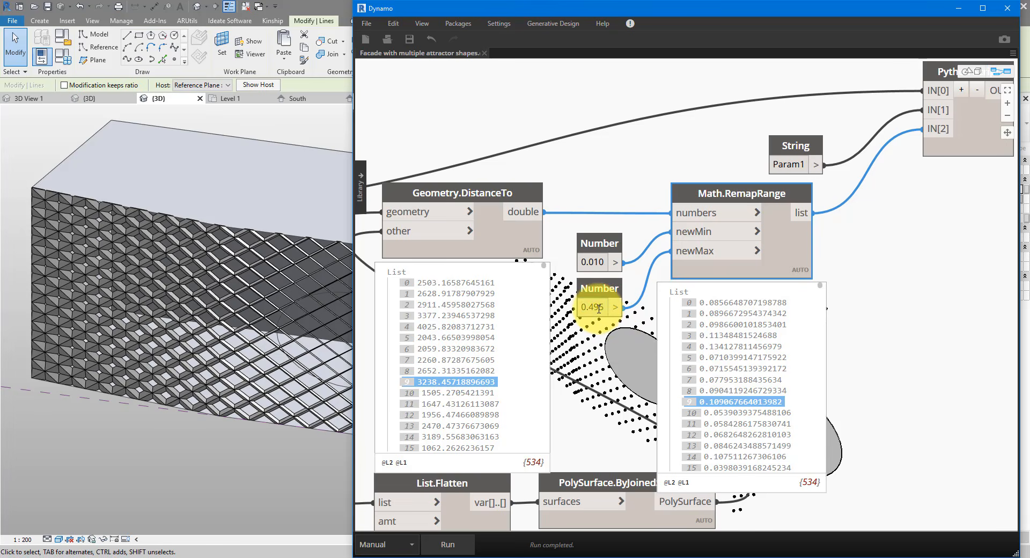
pyautogui.doubleClick(593, 307)
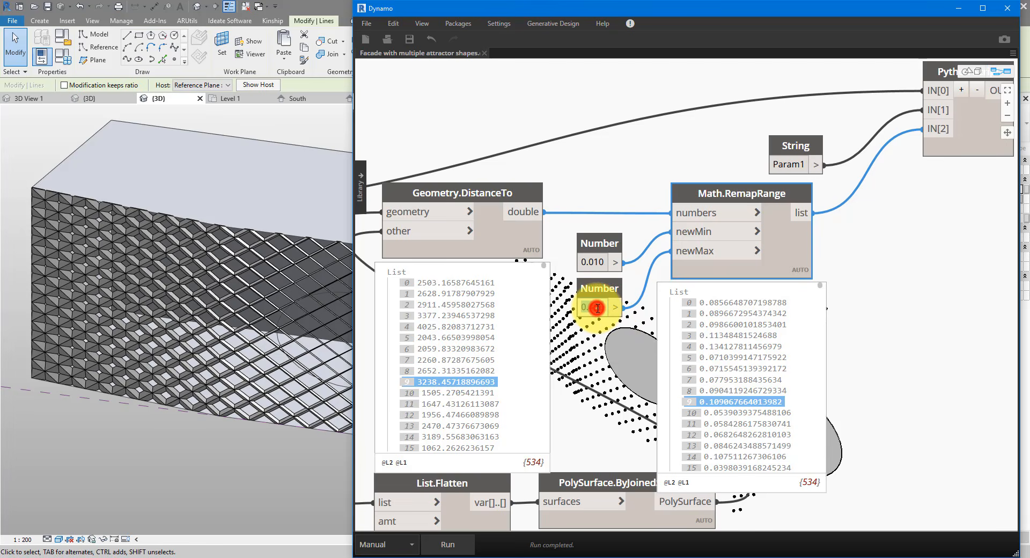
pyautogui.click(615, 336)
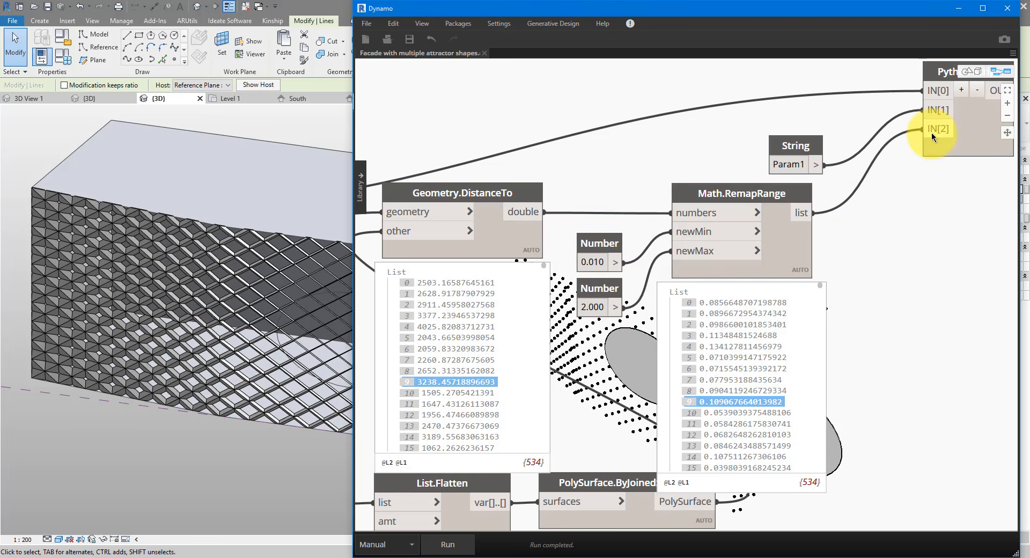
# - Disconnect the Math.RemapRange list from the Python node's IN[2] and run the graph to refresh the remapped values
pyautogui.moveTo(931, 132); pyautogui.dragTo(901, 150)
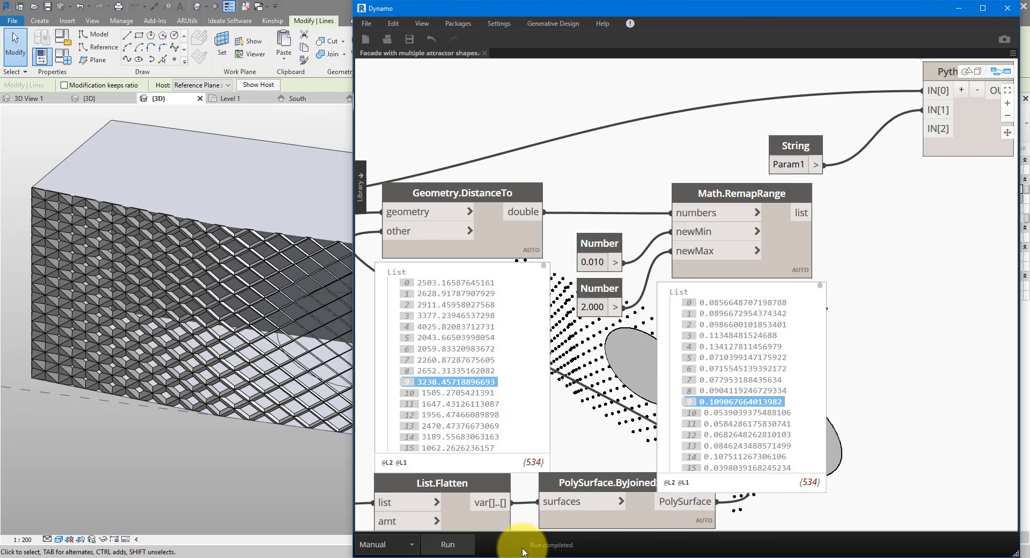
pyautogui.click(453, 546)
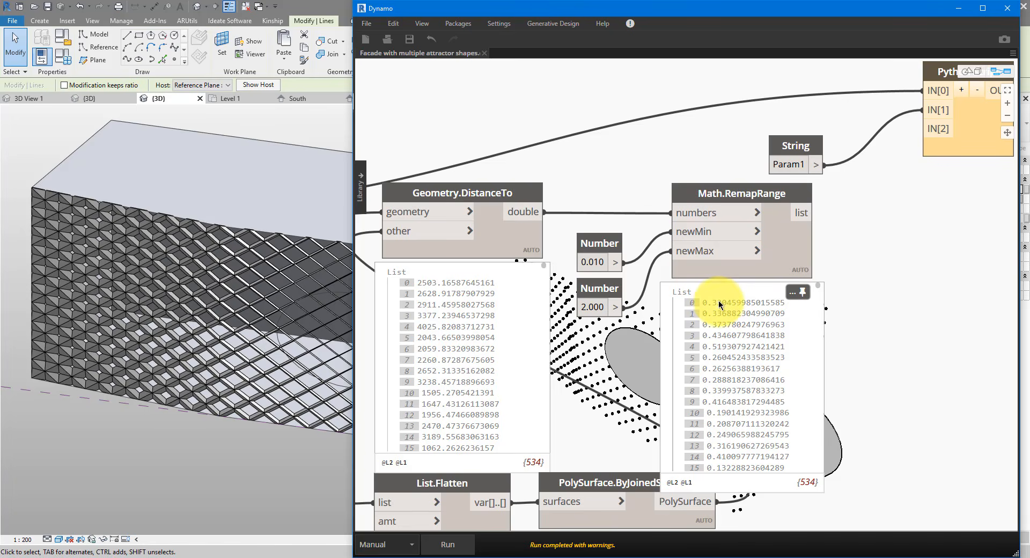
# - Add an If node in the free area below the Python node
pyautogui.moveTo(827, 318); pyautogui.dragTo(630, 302, button='middle')
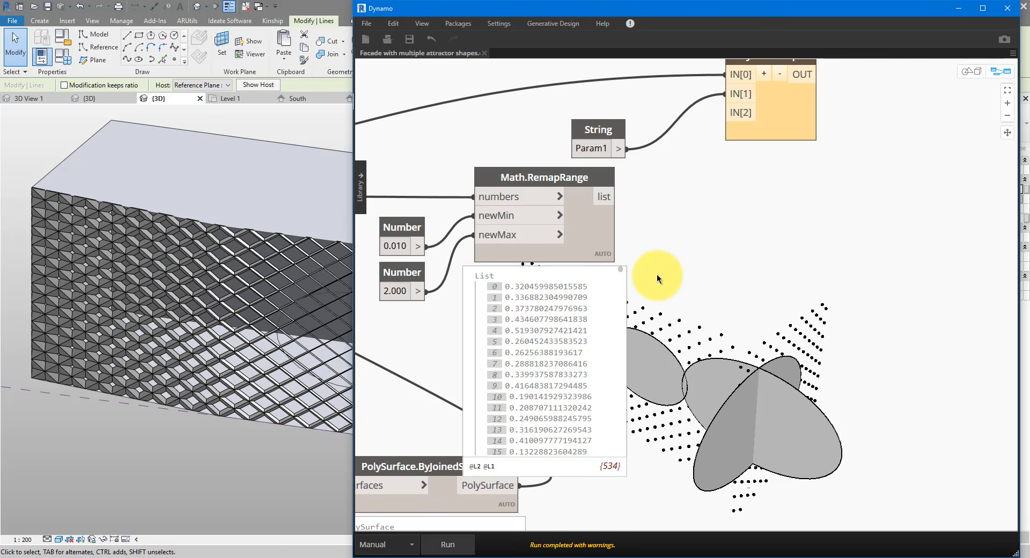
pyautogui.moveTo(657, 273); pyautogui.dragTo(691, 250, button='right')
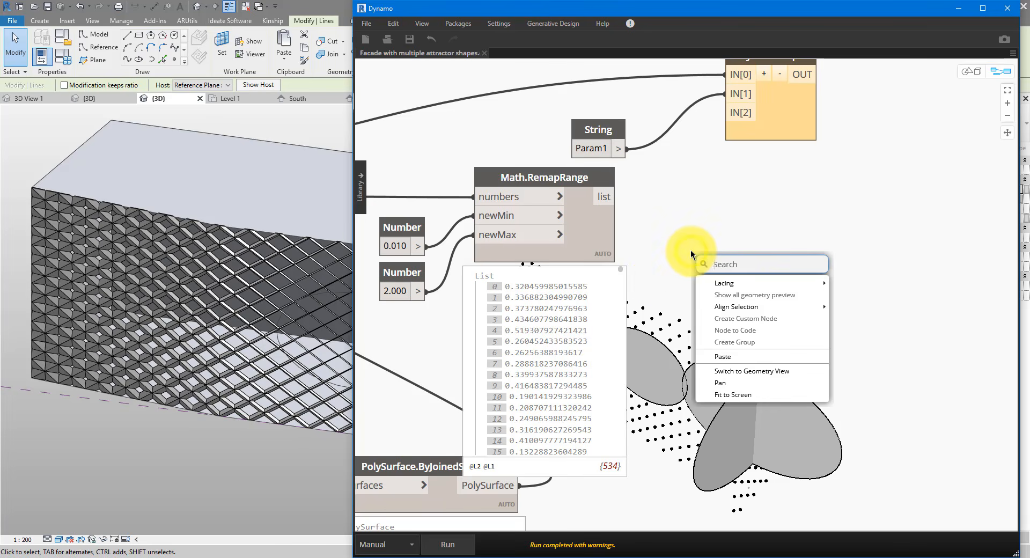
pyautogui.write('if')
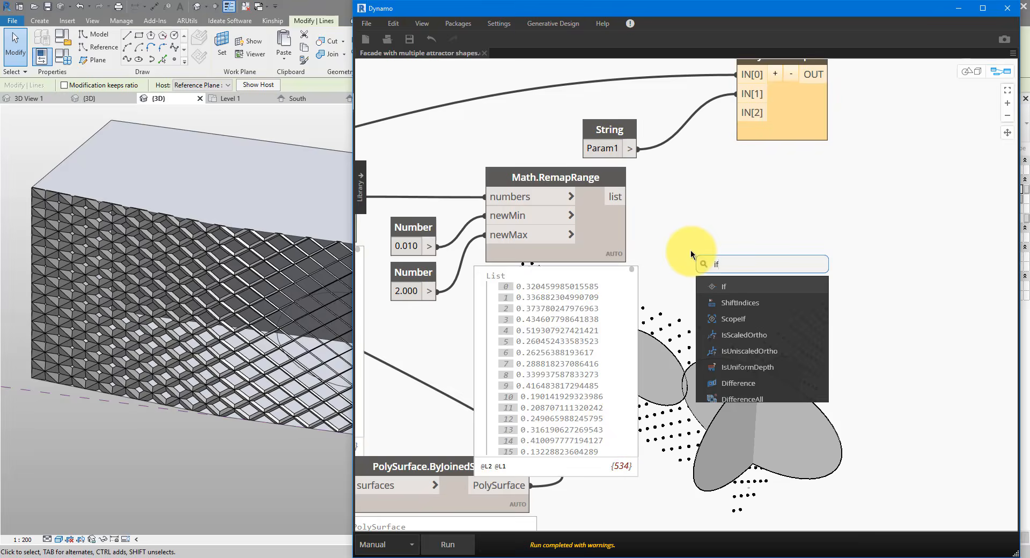
pyautogui.click(720, 287)
pyautogui.moveTo(748, 298); pyautogui.dragTo(764, 221)
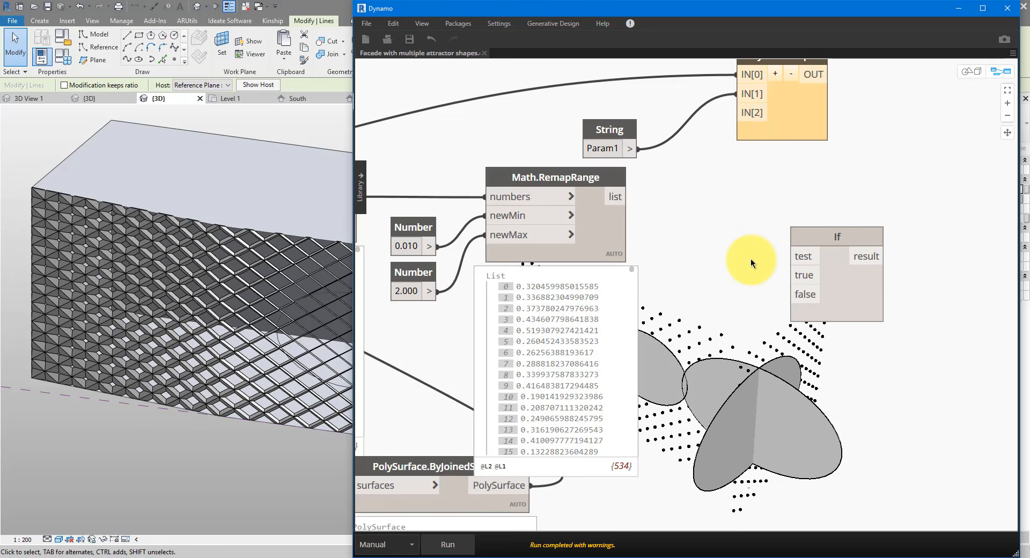
# - Add a code block with the condition value > 0.495; and space it between Math.RemapRange and the If node
pyautogui.doubleClick(712, 221)
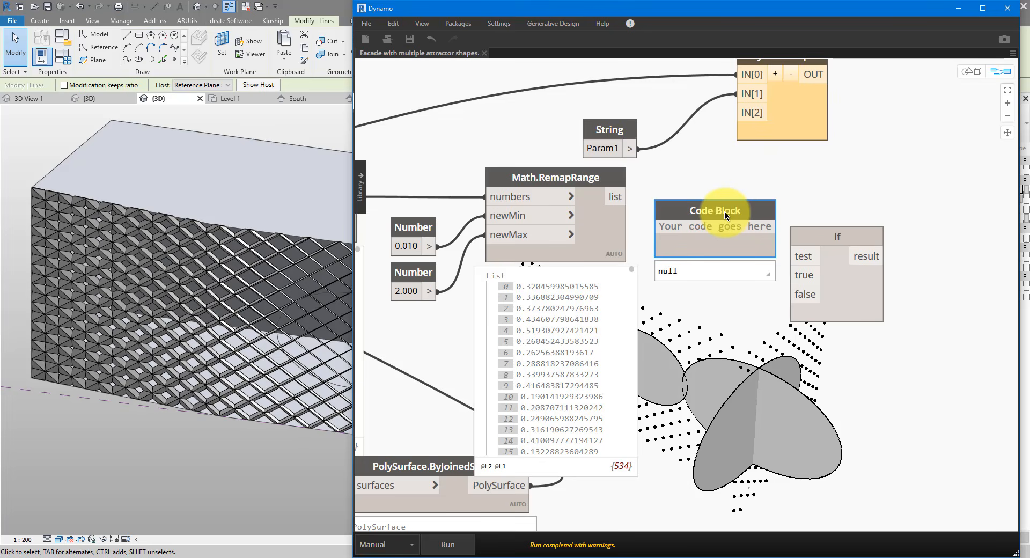
pyautogui.write('value')
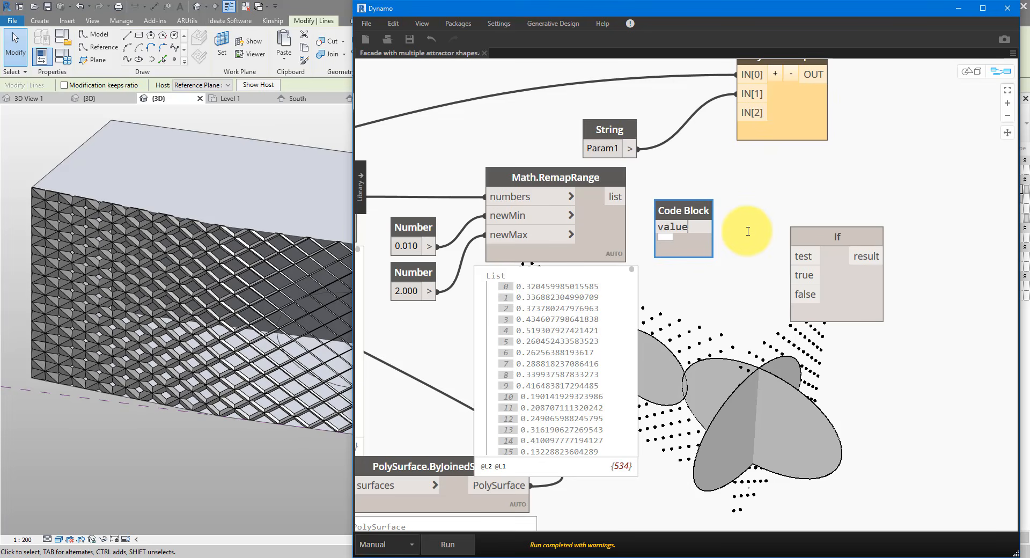
pyautogui.write(' > 0.')
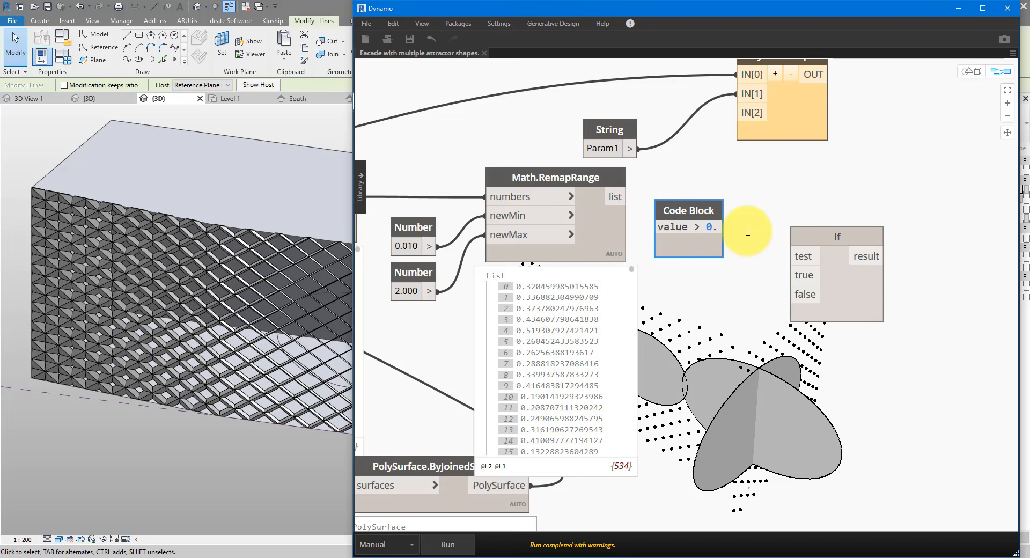
pyautogui.write('495')
pyautogui.click(748, 231)
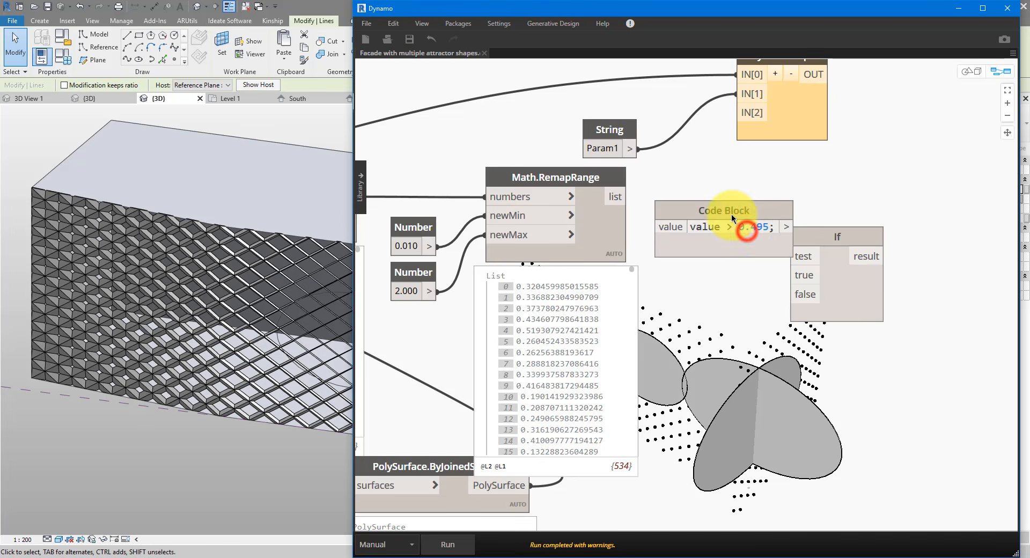
pyautogui.moveTo(840, 236); pyautogui.dragTo(892, 228)
pyautogui.moveTo(691, 213); pyautogui.dragTo(709, 213)
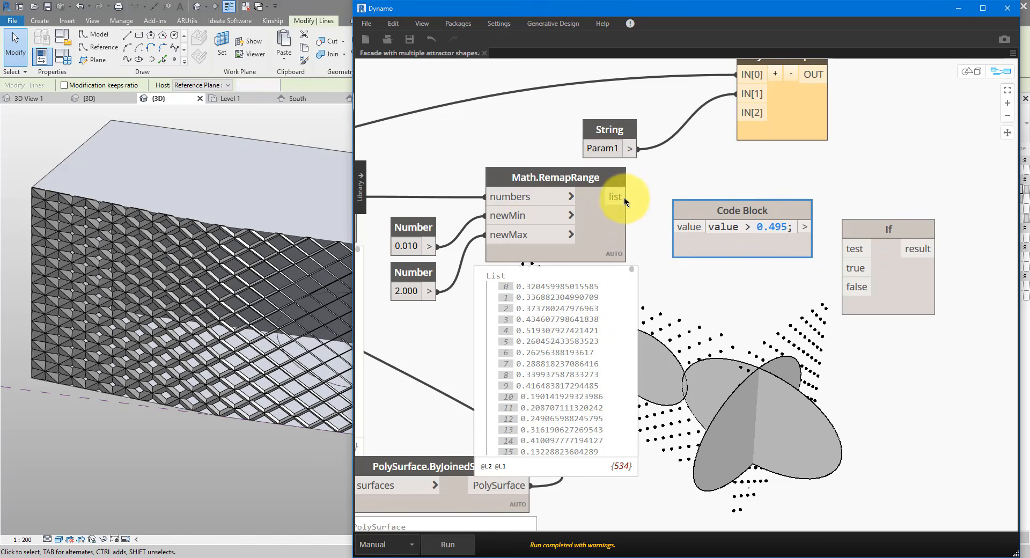
# - Connect the Math.RemapRange list to the code block's value input, run the graph and keep the code block's output preview open
pyautogui.moveTo(618, 198); pyautogui.dragTo(687, 230)
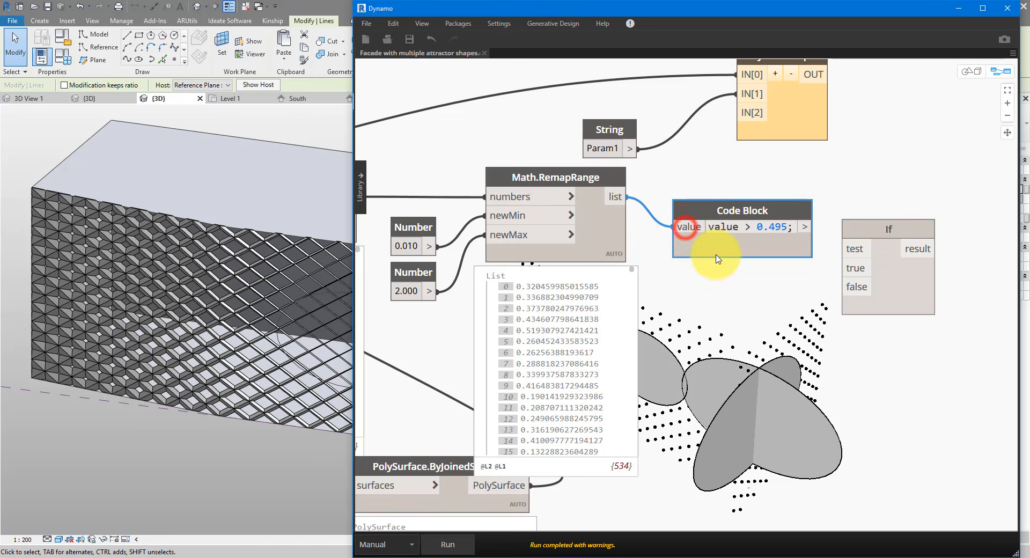
pyautogui.click(449, 544)
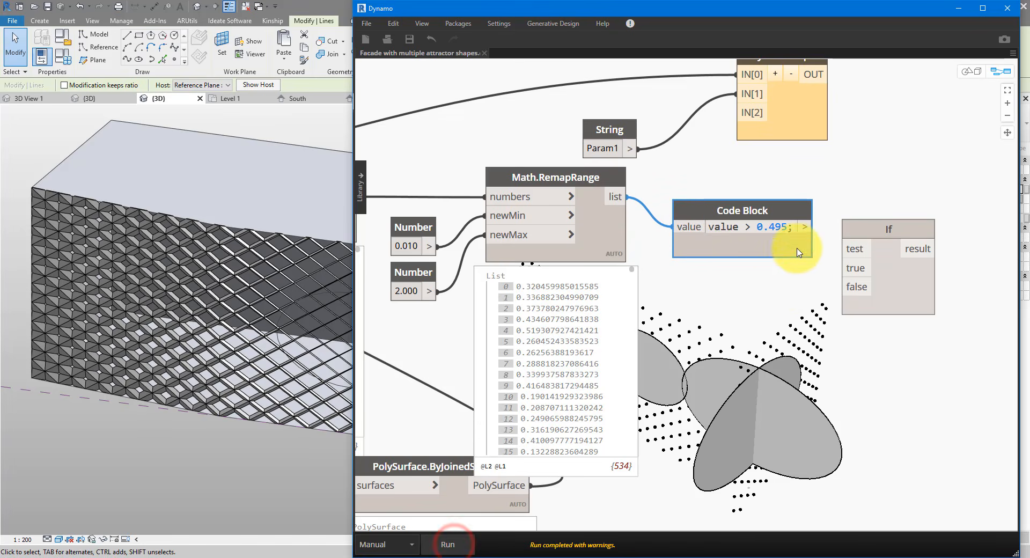
pyautogui.click(795, 267)
pyautogui.moveTo(757, 243); pyautogui.dragTo(737, 240)
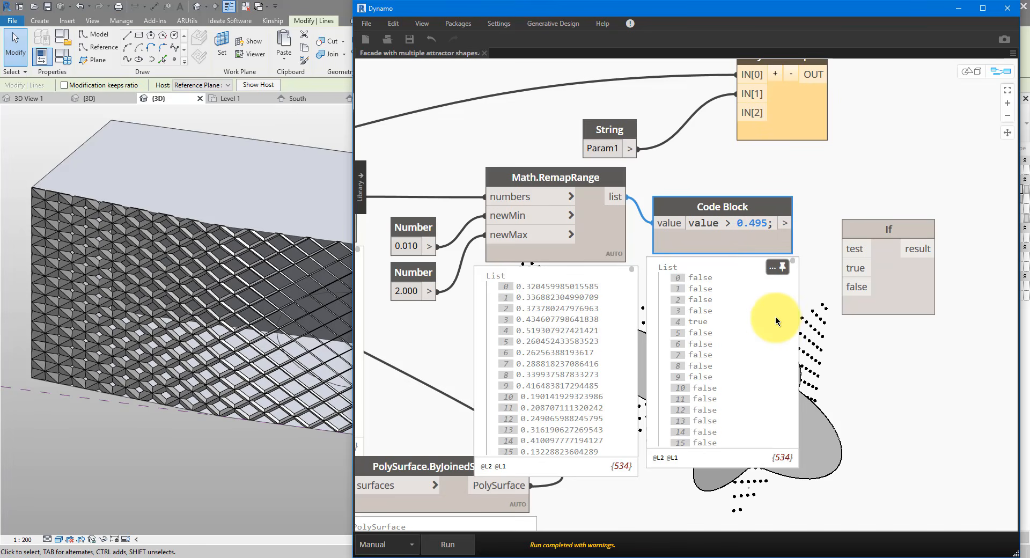
# - Compare the remapped values at index 0 and 156 with the code block's matching true/false results
pyautogui.click(570, 289)
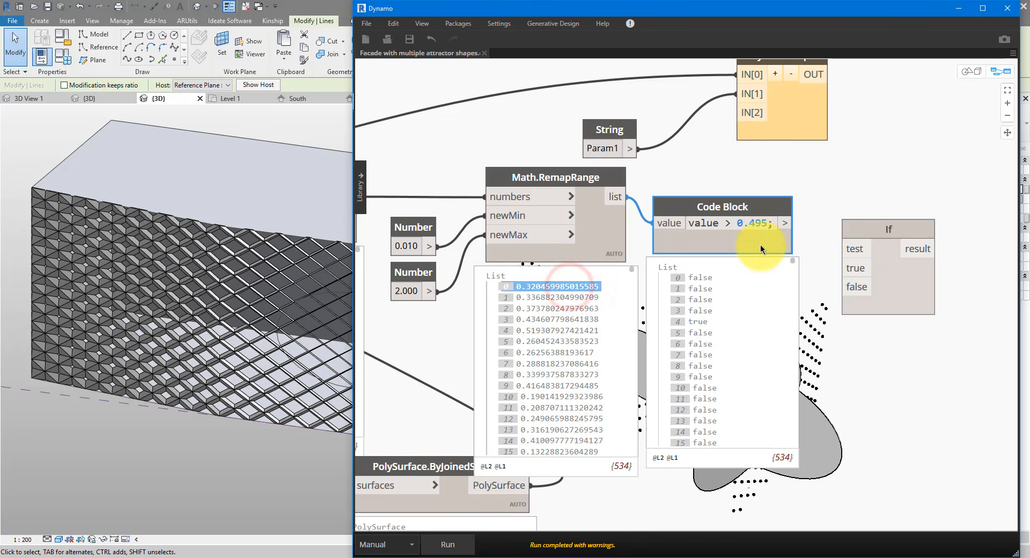
pyautogui.click(699, 278)
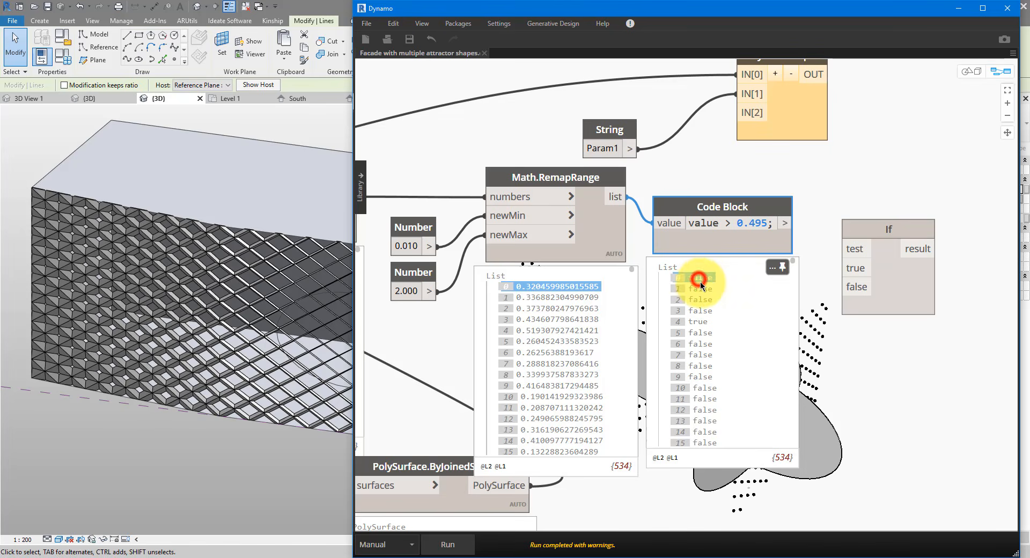
pyautogui.moveTo(795, 263); pyautogui.dragTo(792, 315)
pyautogui.click(712, 301)
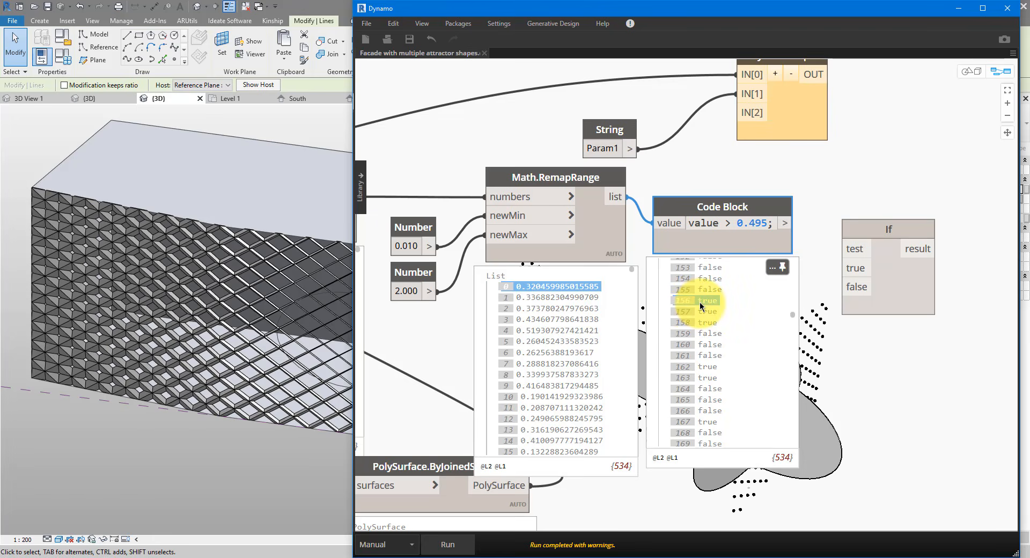
pyautogui.moveTo(633, 269); pyautogui.dragTo(637, 329)
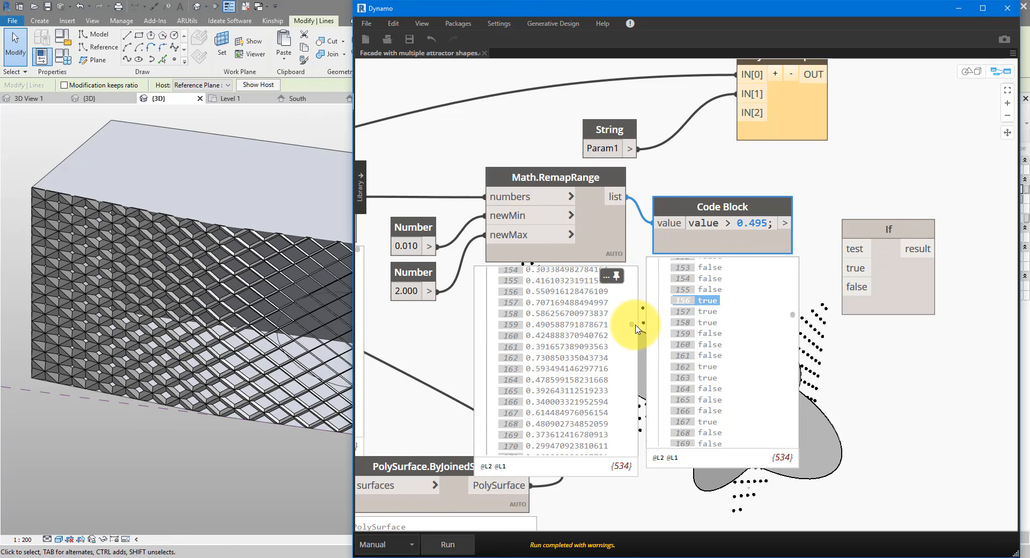
pyautogui.click(537, 291)
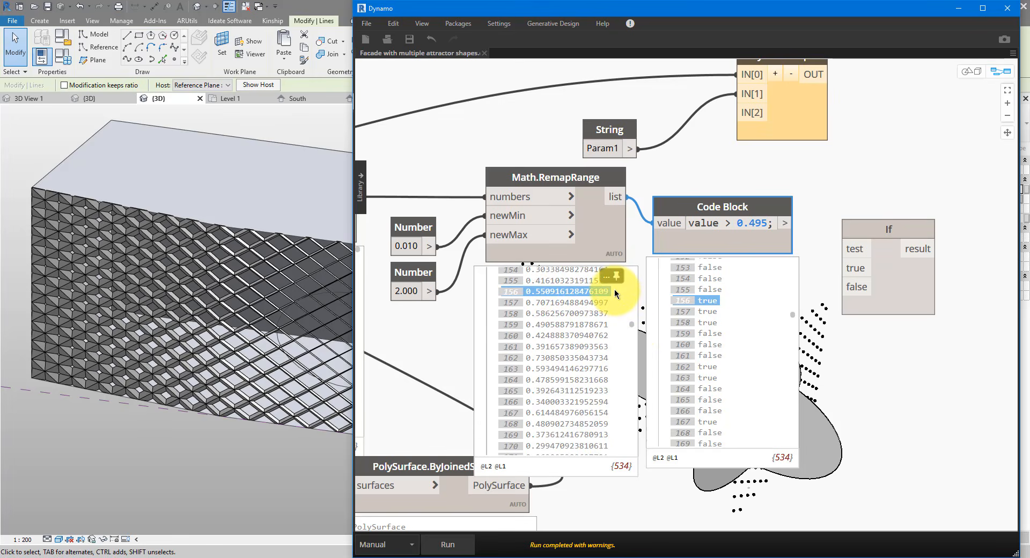
# - Connect the code block's output to the test input of the If node
pyautogui.click(786, 223)
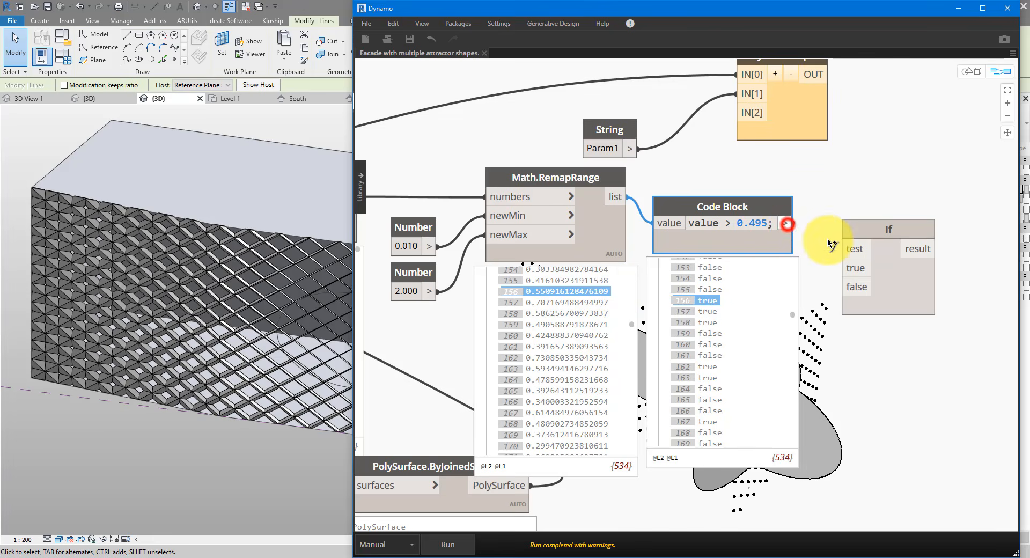
pyautogui.click(847, 249)
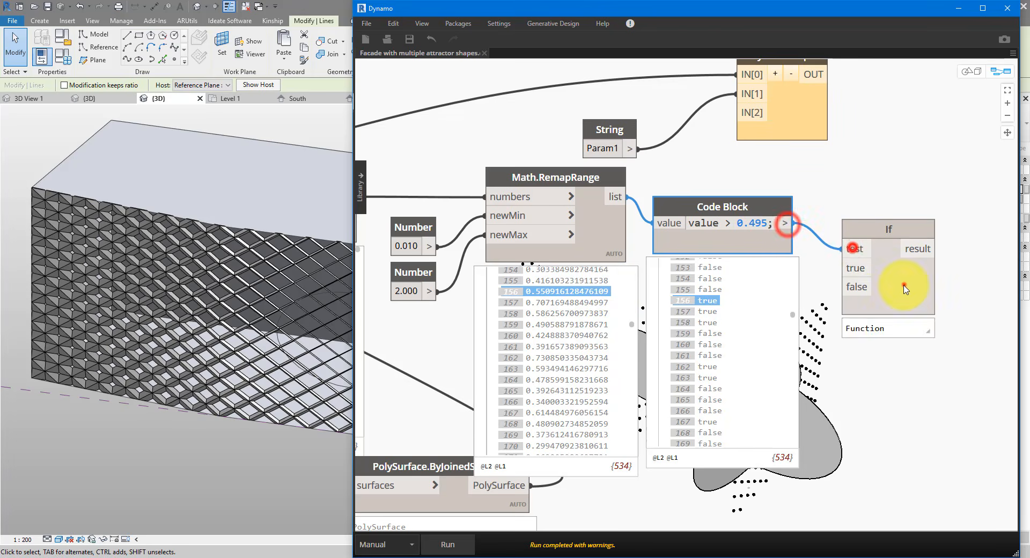
pyautogui.moveTo(877, 304); pyautogui.dragTo(752, 286, button='middle')
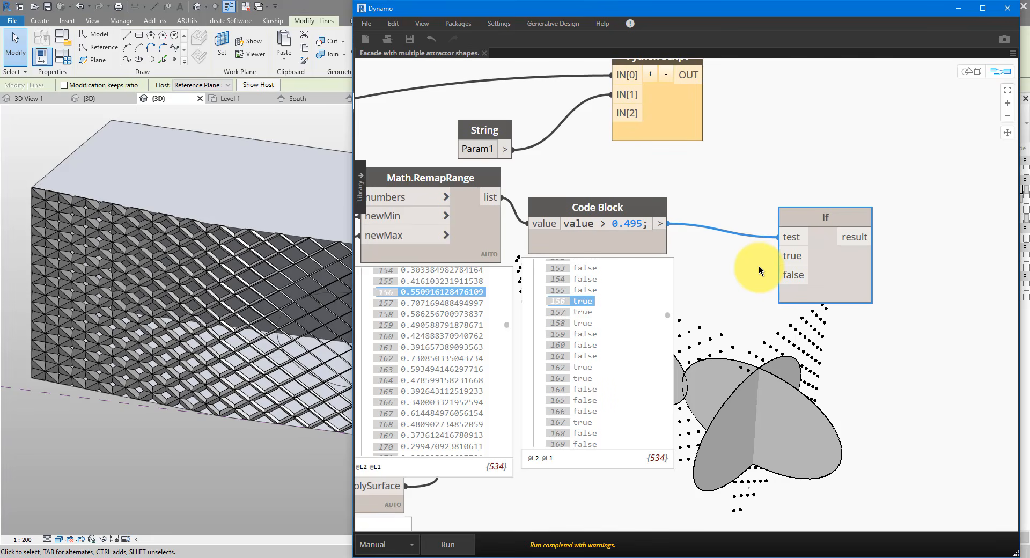
pyautogui.moveTo(779, 270)
pyautogui.mouseDown(button='middle')
pyautogui.moveTo(792, 268)
pyautogui.moveTo(783, 268)
pyautogui.mouseUp(button='middle')
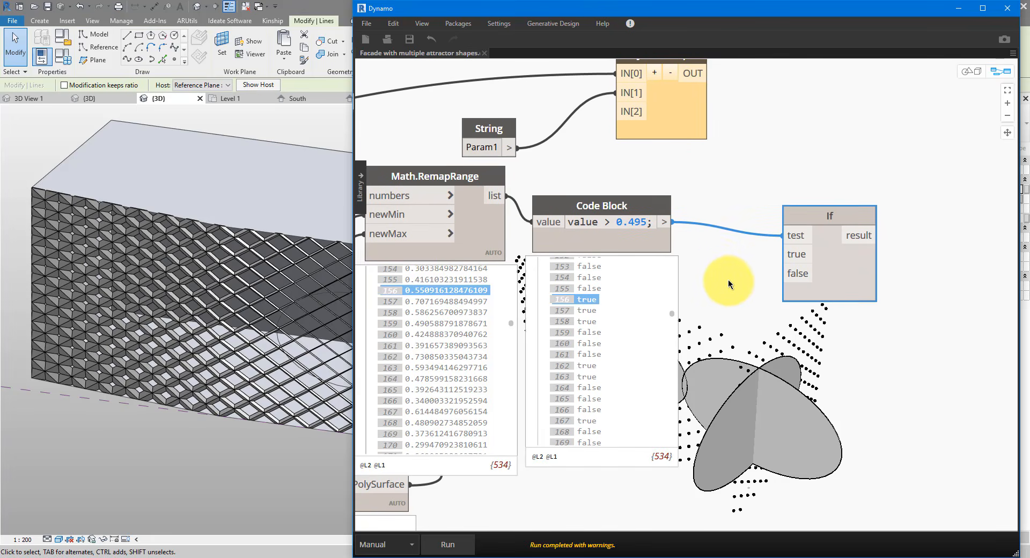
# - Add a Number node beside the If node and set it to 0.495
pyautogui.rightClick(710, 263)
pyautogui.write('number')
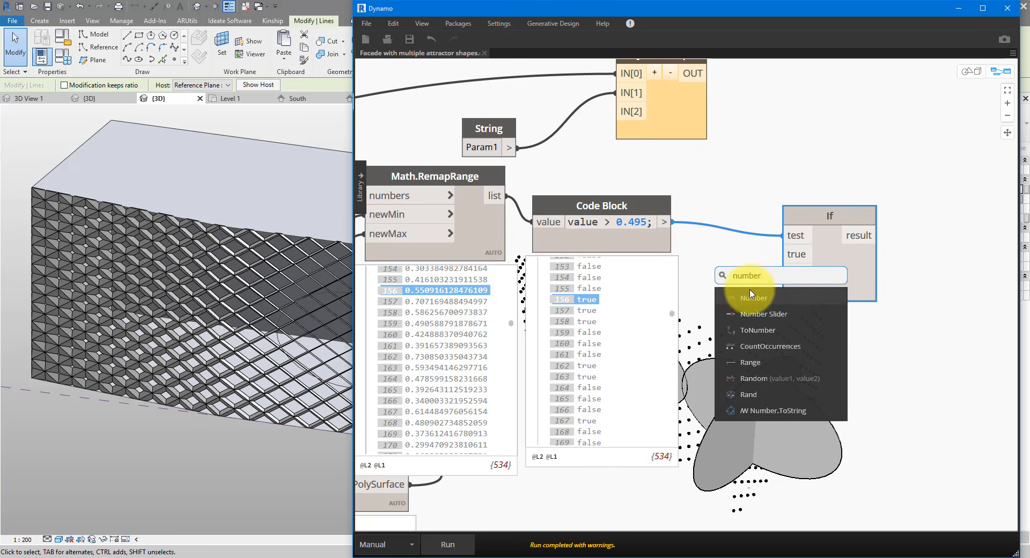
pyautogui.click(748, 297)
pyautogui.moveTo(759, 303); pyautogui.dragTo(718, 242)
pyautogui.click(720, 267)
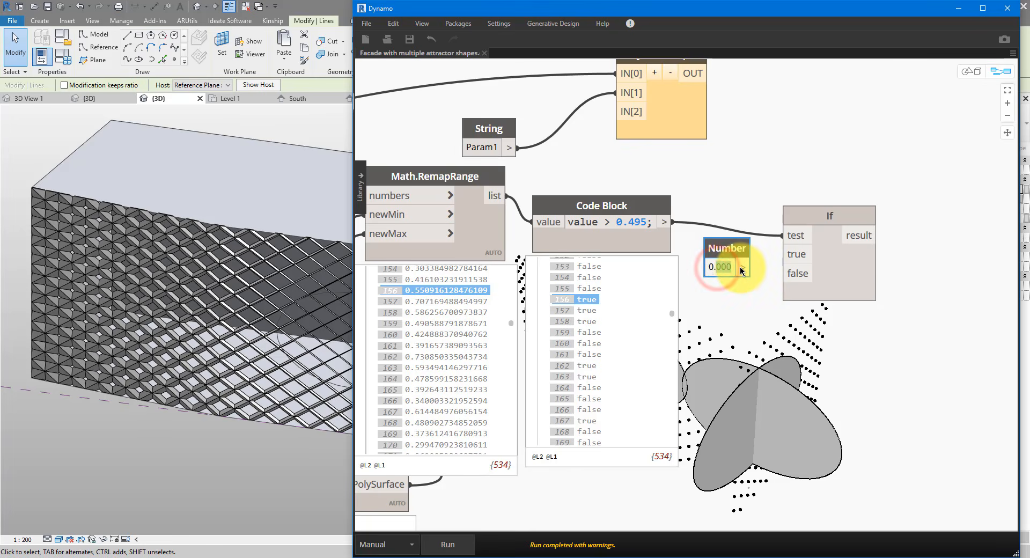
pyautogui.press('Delete')
pyautogui.press('Delete')
pyautogui.press('Delete')
pyautogui.write('495')
pyautogui.click(758, 264)
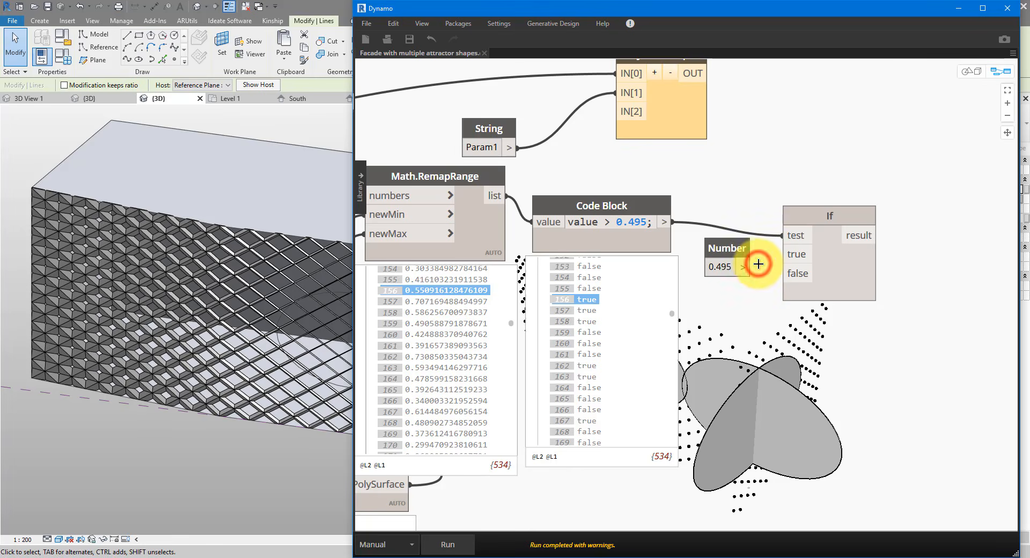
# - Connect the 0.495 number to If's true input and the Math.RemapRange list to false, then run the graph and show If's output
pyautogui.click(746, 268)
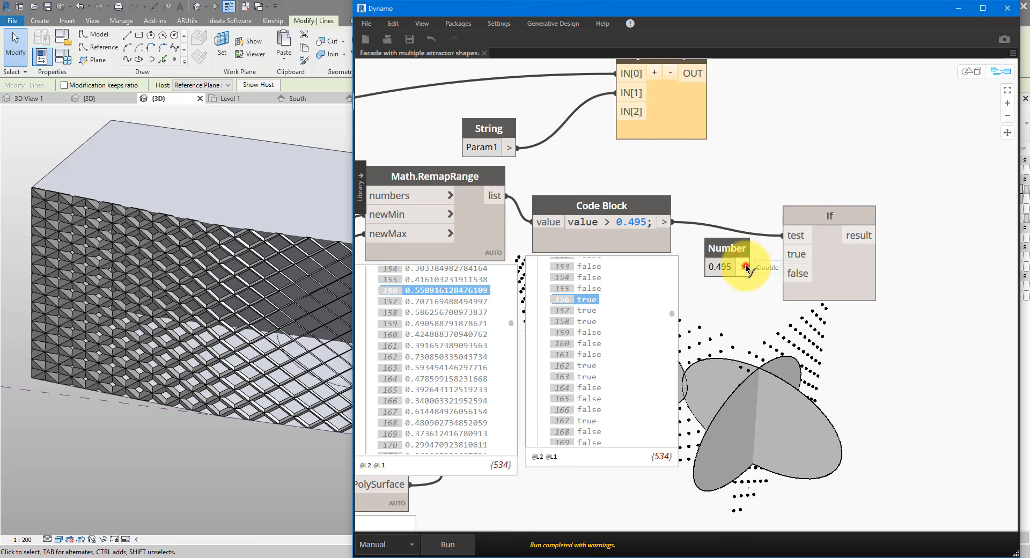
pyautogui.click(796, 254)
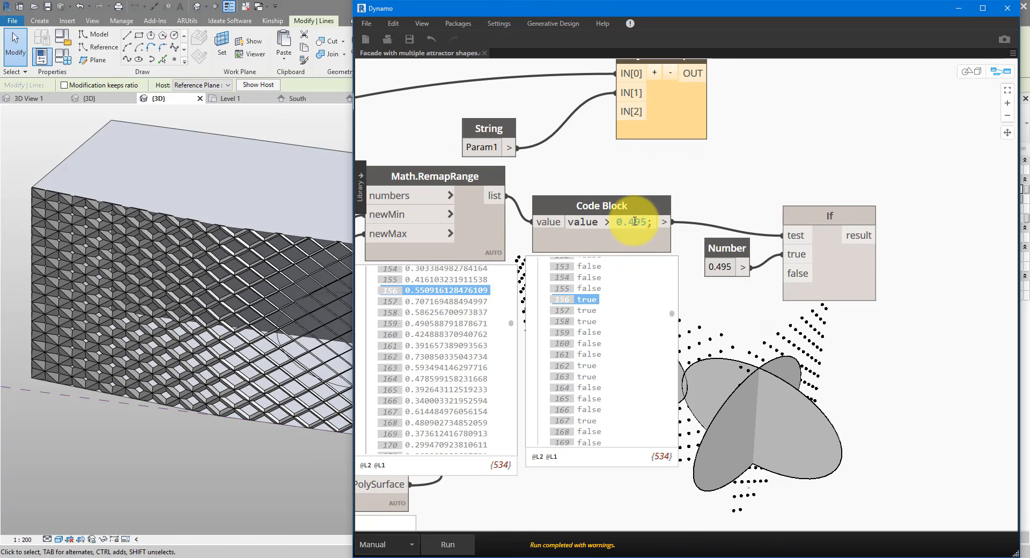
pyautogui.click(496, 194)
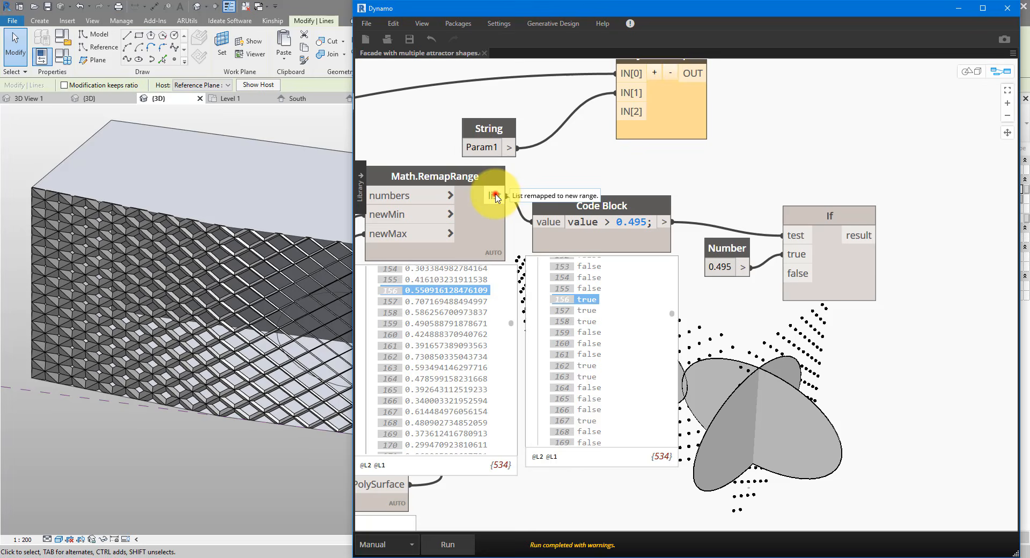
pyautogui.click(799, 274)
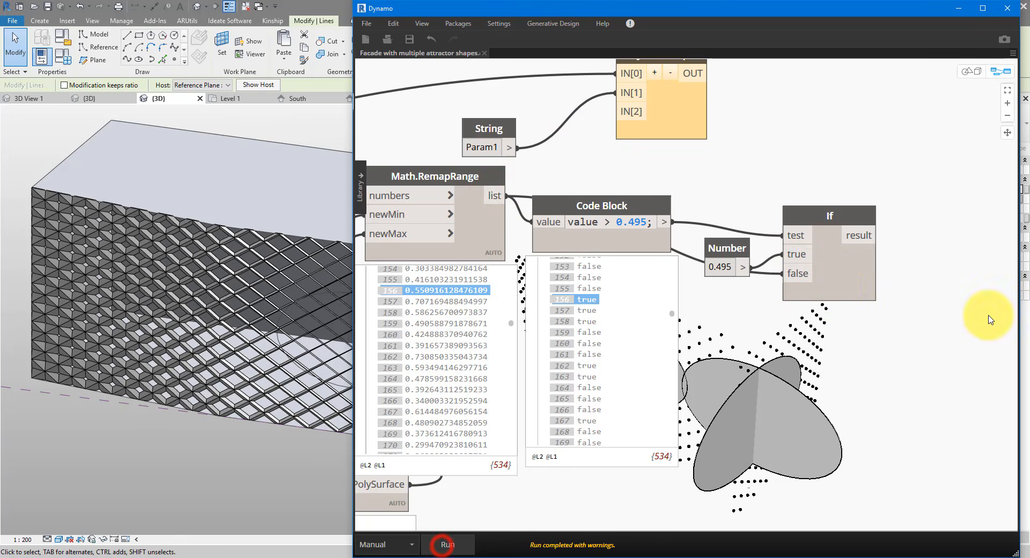
pyautogui.click(852, 293)
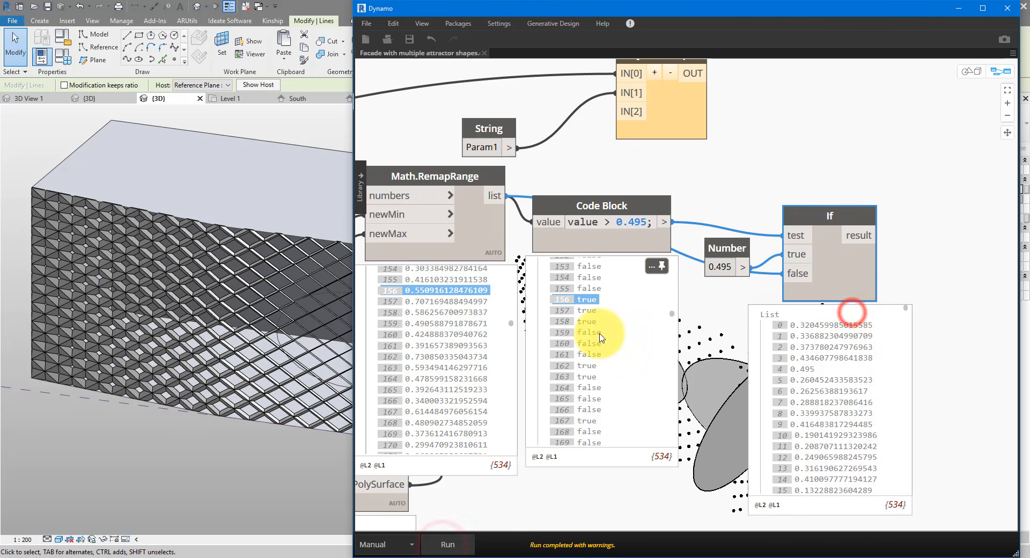
# - Compare the first items of the remapped list, the code block's true/false list and the If node's result list
pyautogui.moveTo(511, 323); pyautogui.dragTo(520, 266)
pyautogui.moveTo(672, 313); pyautogui.dragTo(678, 260)
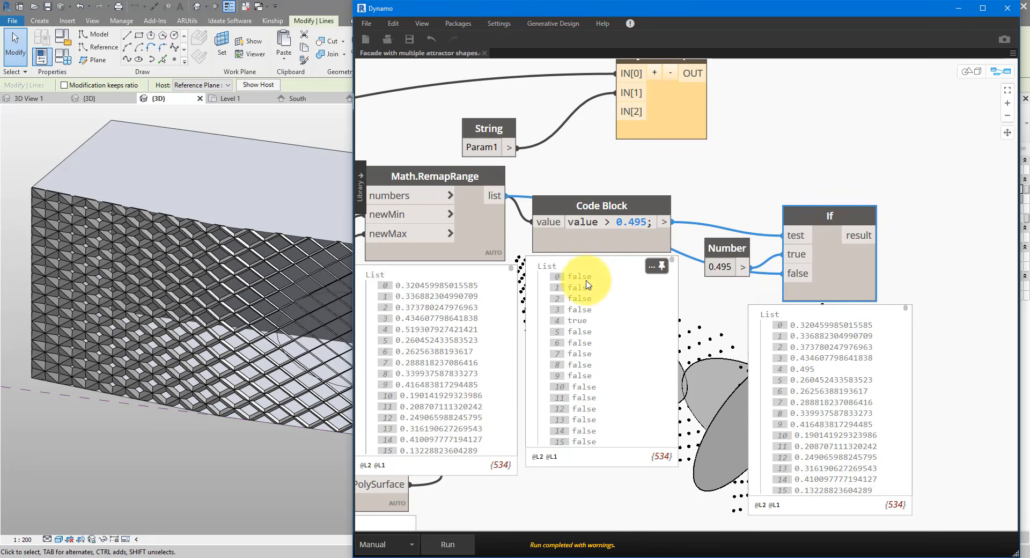
pyautogui.click(593, 277)
pyautogui.click(438, 284)
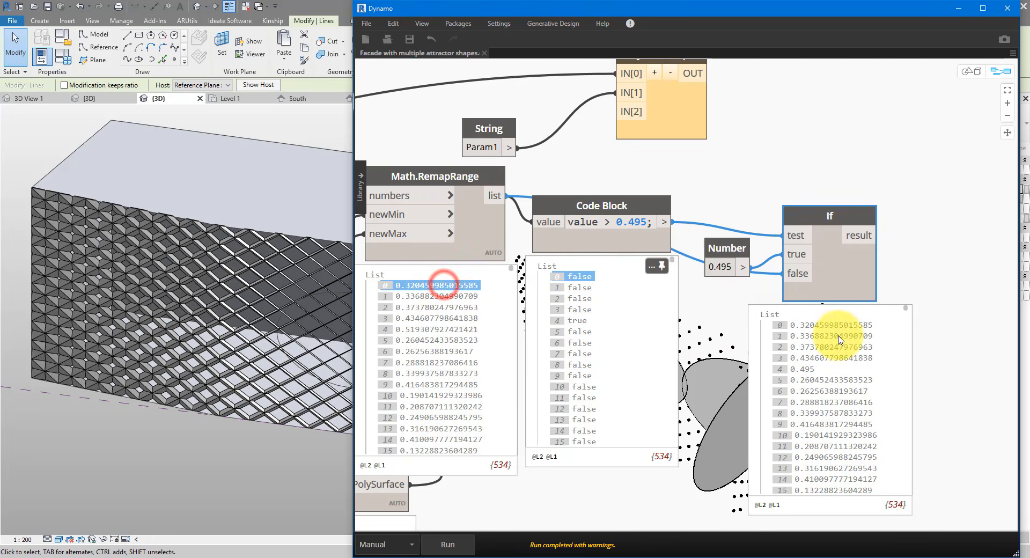
pyautogui.click(815, 324)
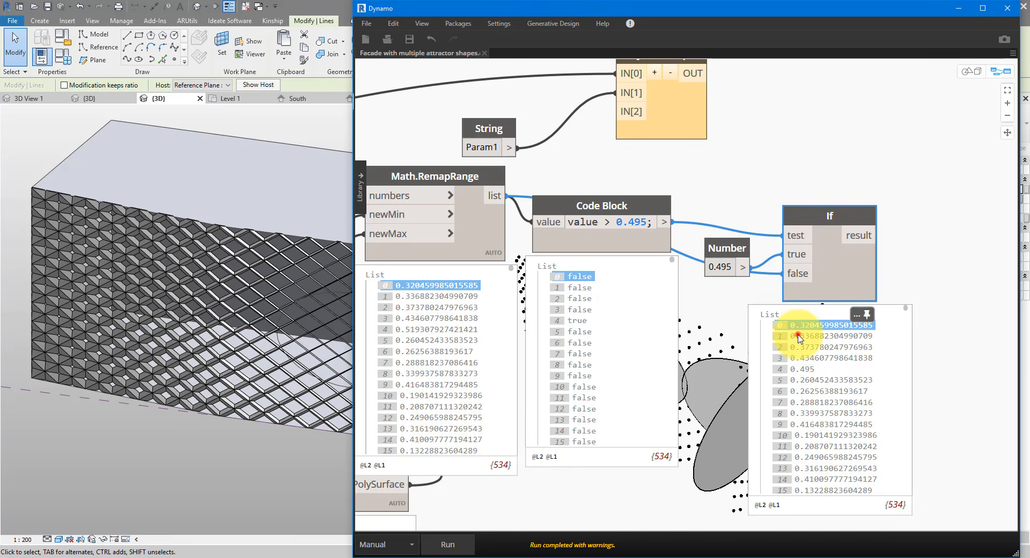
pyautogui.click(834, 358)
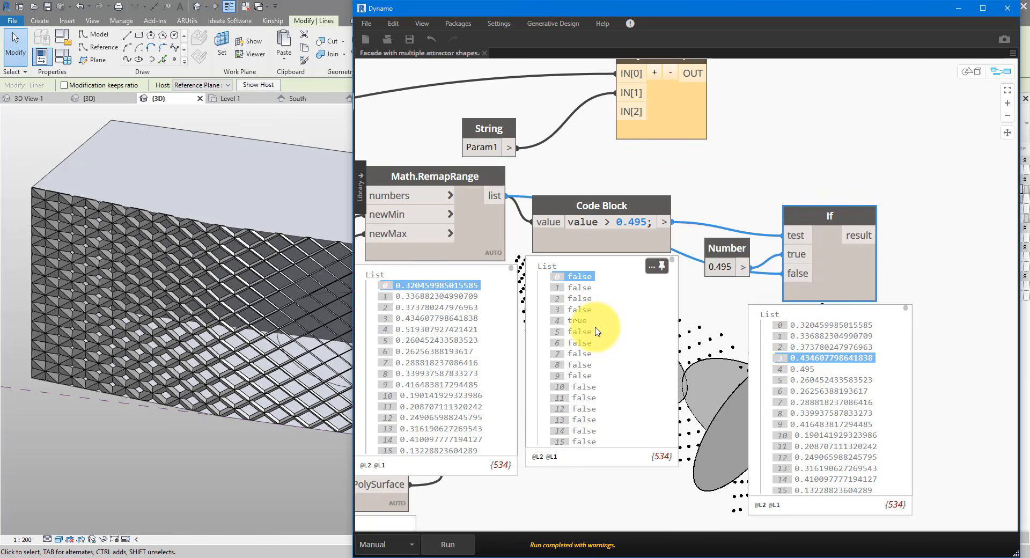
# - Compare item 4 across the code block's true/false list, the If result list and the remapped list
pyautogui.click(569, 321)
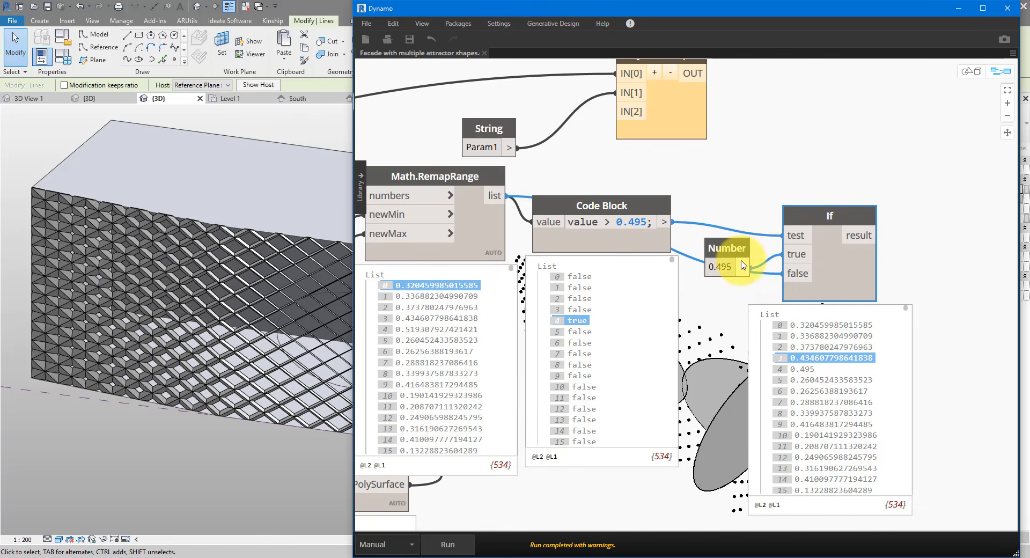
pyautogui.click(801, 368)
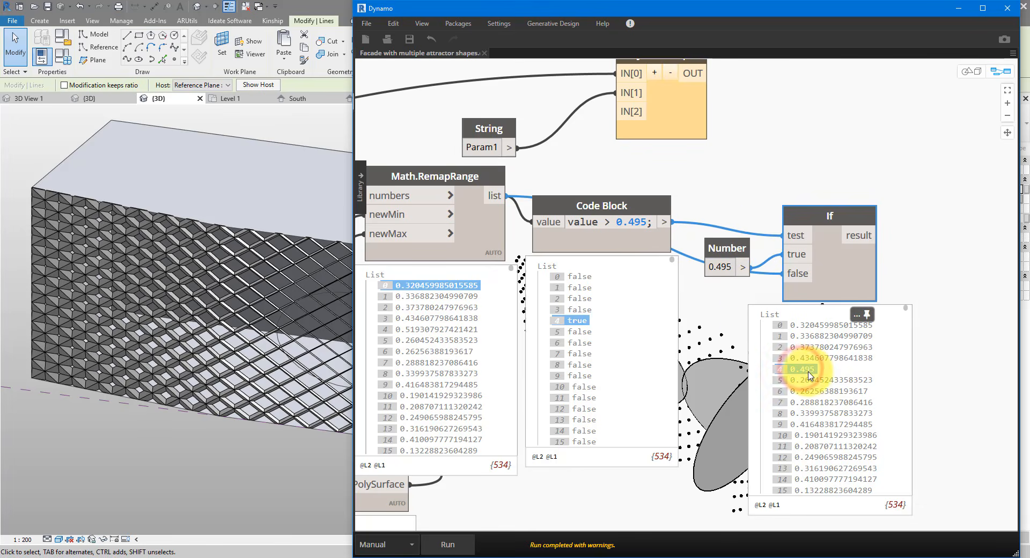
pyautogui.click(422, 330)
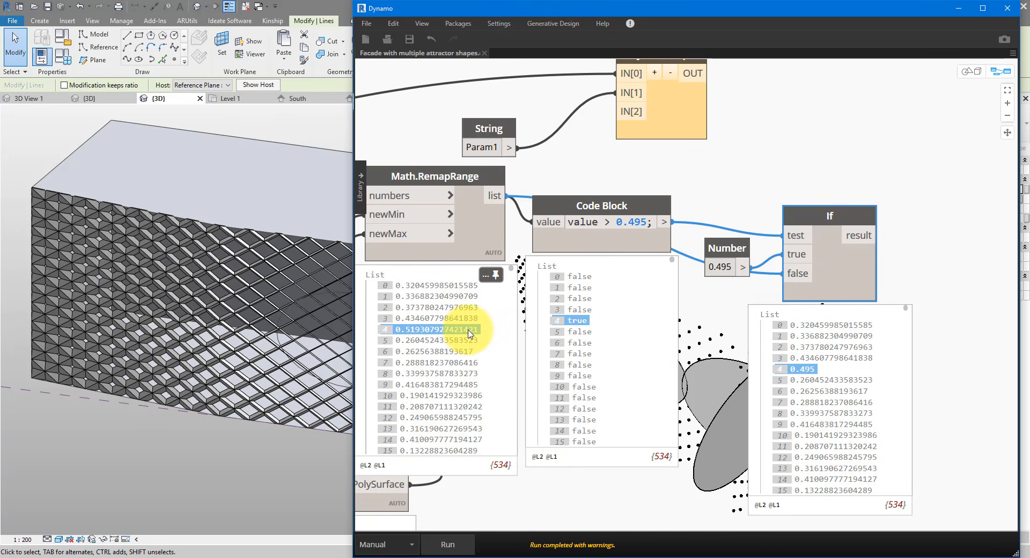
# - Connect the If node's result to IN[2] of the node that receives the Param1 string, and run the graph
pyautogui.click(855, 239)
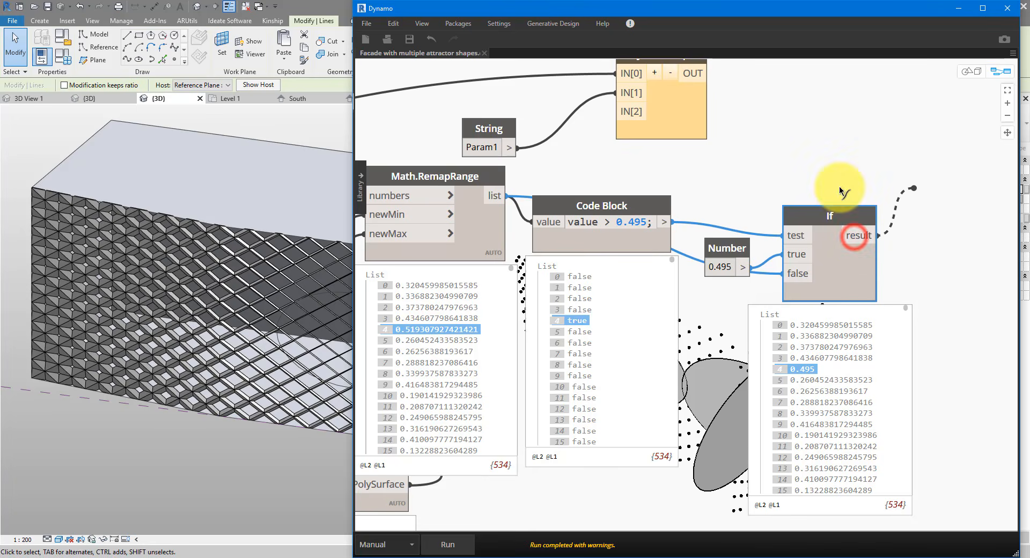
pyautogui.click(627, 114)
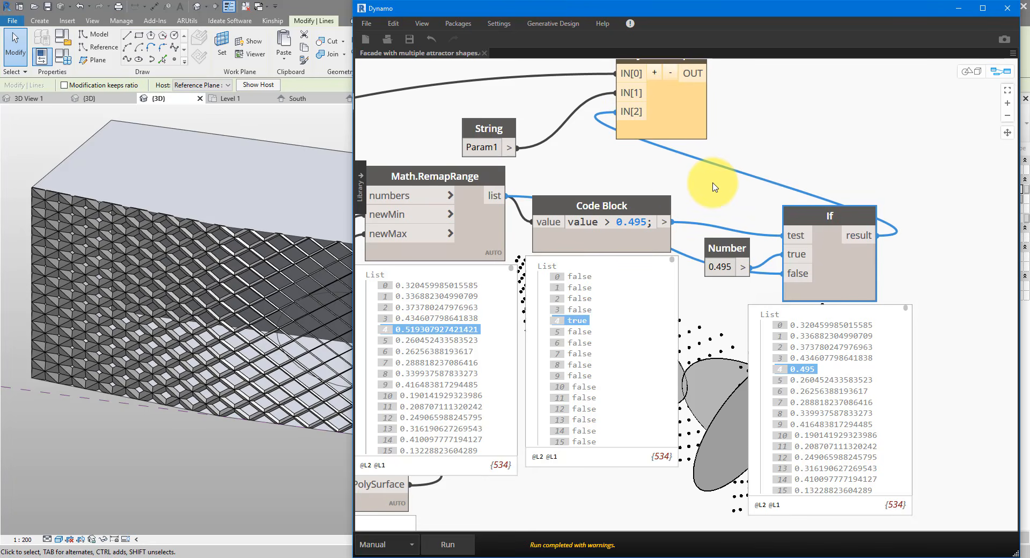
pyautogui.click(443, 543)
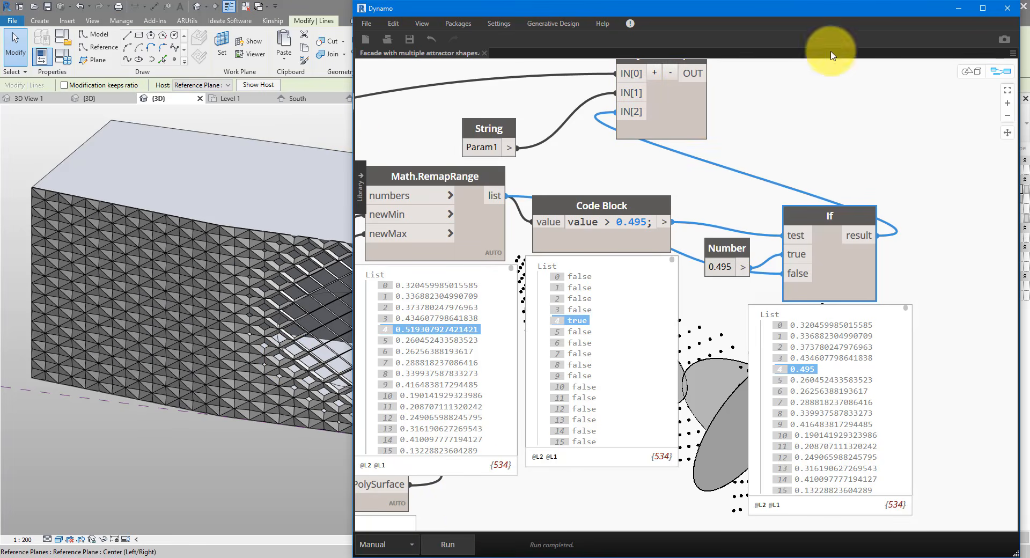
# - Switch to Revit and examine the updated facade panels around the ellipses and along the corner edge, checking one corner panel's properties
pyautogui.click(956, 9)
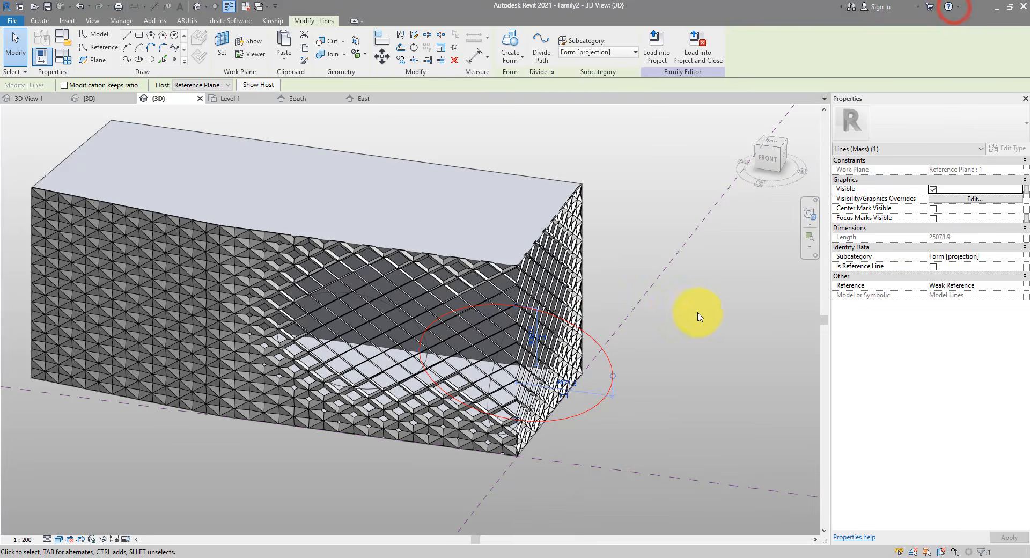
pyautogui.keyDown('shift'); pyautogui.moveTo(684, 317); pyautogui.dragTo(531, 329, button='middle'); pyautogui.keyUp('shift')
pyautogui.scroll(2, 528, 429)
pyautogui.keyDown('shift'); pyautogui.moveTo(622, 338); pyautogui.dragTo(668, 272, button='middle'); pyautogui.keyUp('shift')
pyautogui.scroll(-2, 669, 272)
pyautogui.keyDown('shift'); pyautogui.moveTo(499, 411); pyautogui.dragTo(395, 478, button='middle'); pyautogui.keyUp('shift')
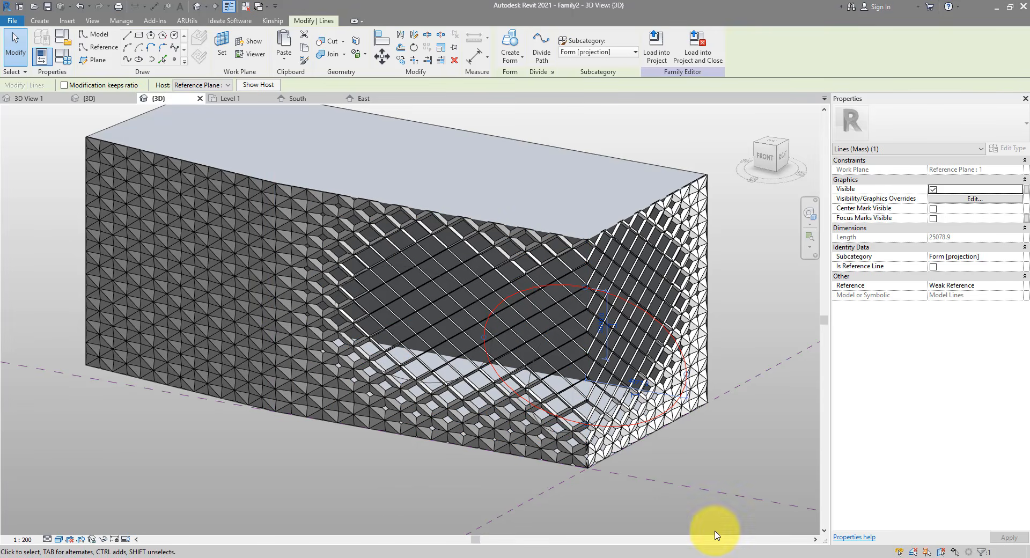
pyautogui.click(605, 488)
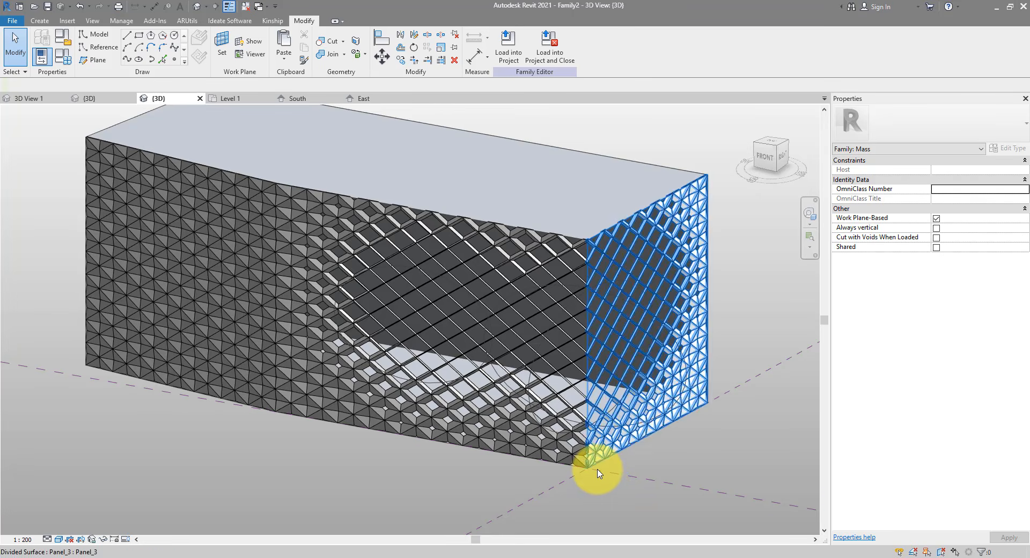
pyautogui.scroll(5, 595, 471)
pyautogui.scroll(4, 600, 474)
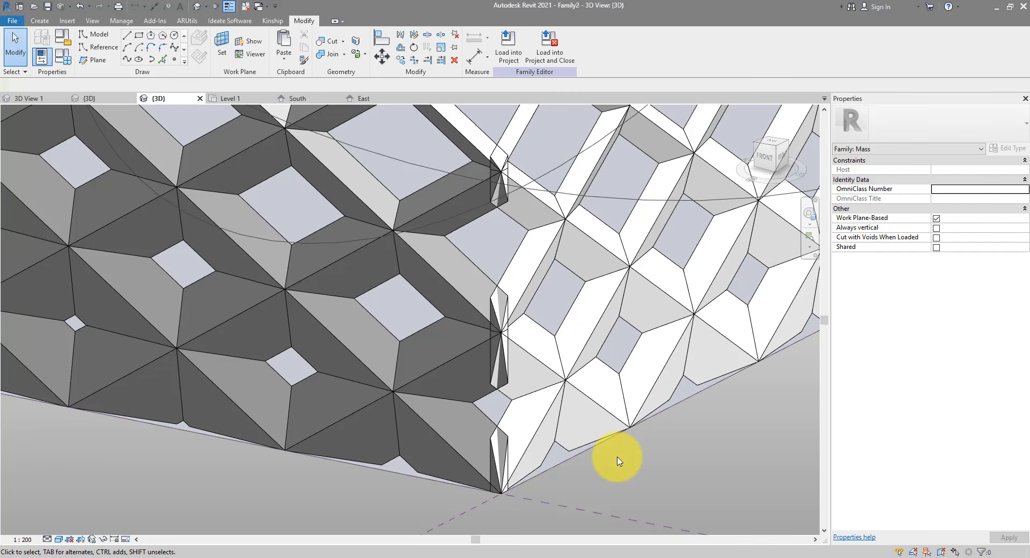
pyautogui.click(556, 387)
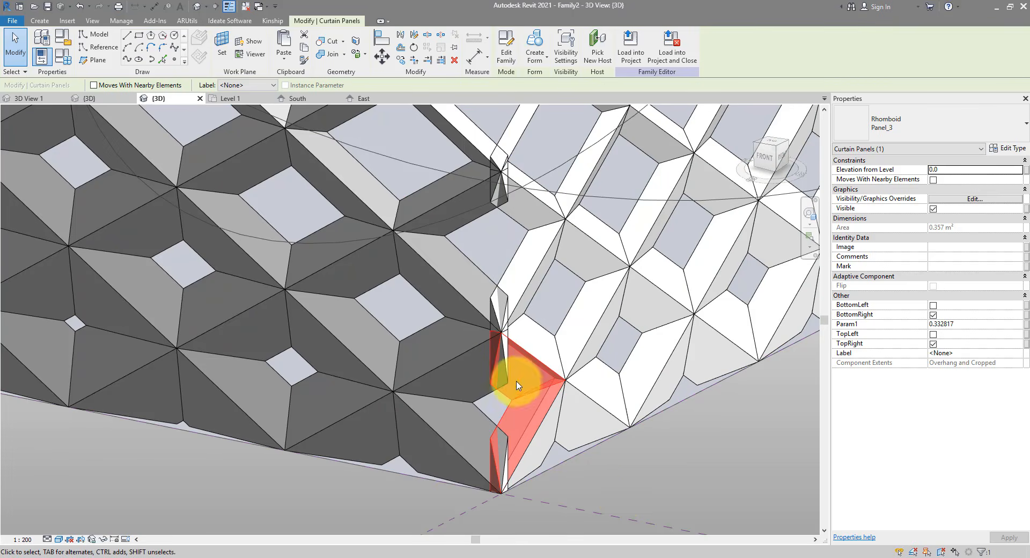
pyautogui.click(648, 490)
pyautogui.scroll(-3, 646, 483)
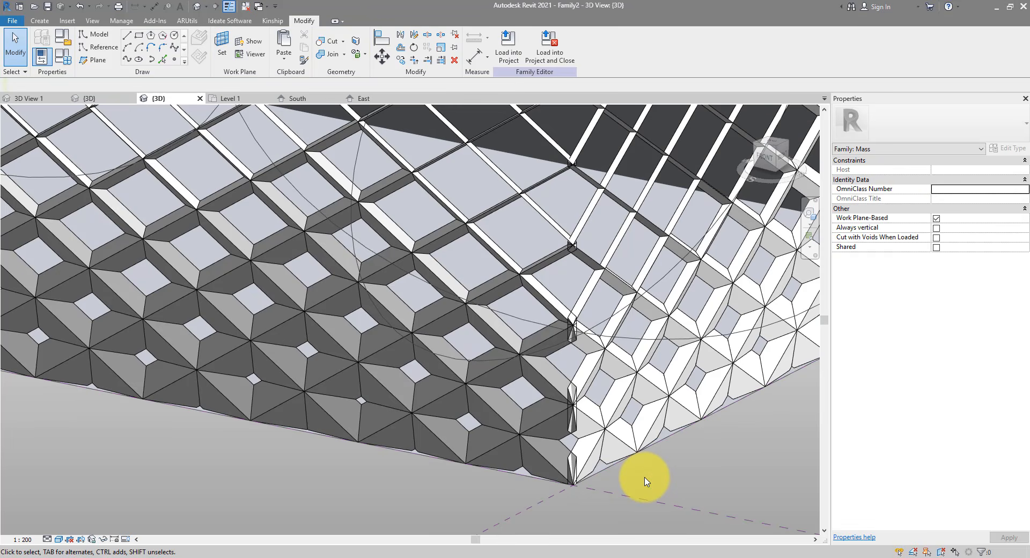
# - Save the mass family as Massing 2 in the REVIT folder
pyautogui.click(49, 6)
pyautogui.write('Massing 2')
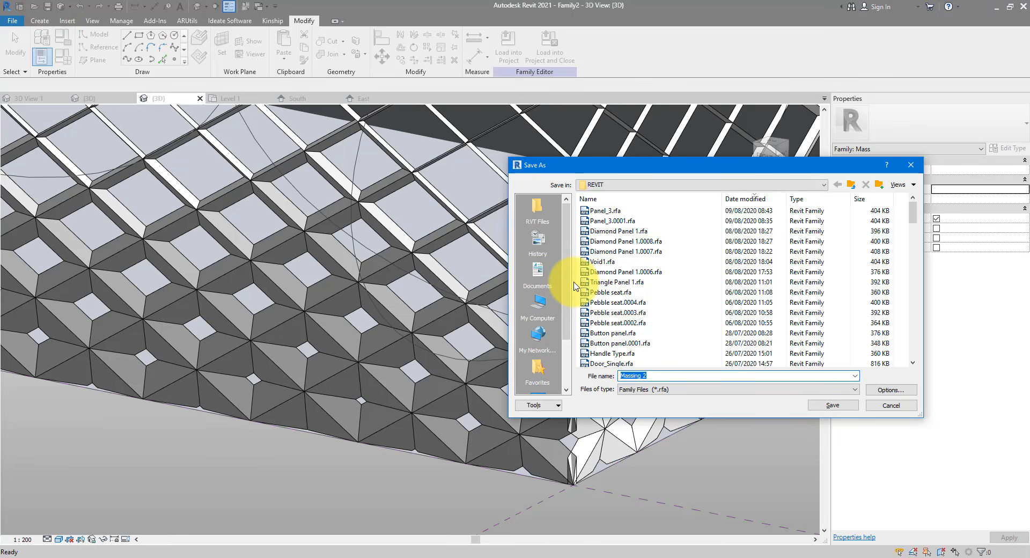
pyautogui.press('Return')
# - Create a new project from the Architectural Template
pyautogui.click(13, 20)
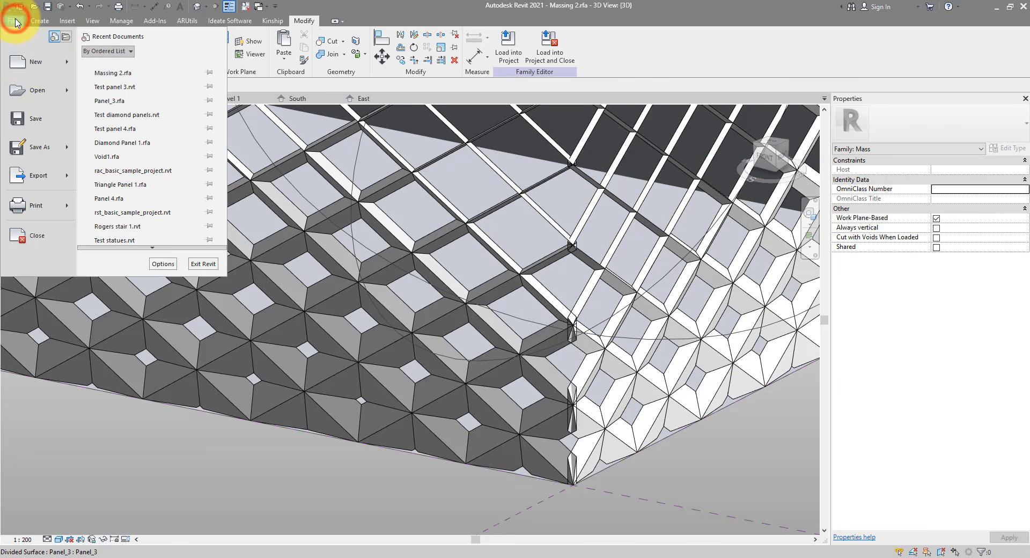
pyautogui.click(34, 63)
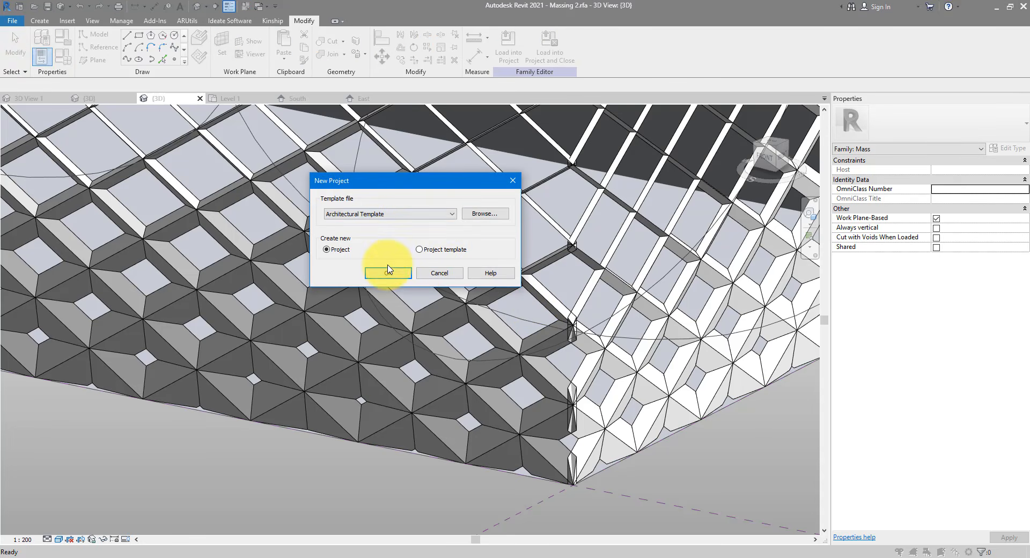
pyautogui.click(388, 273)
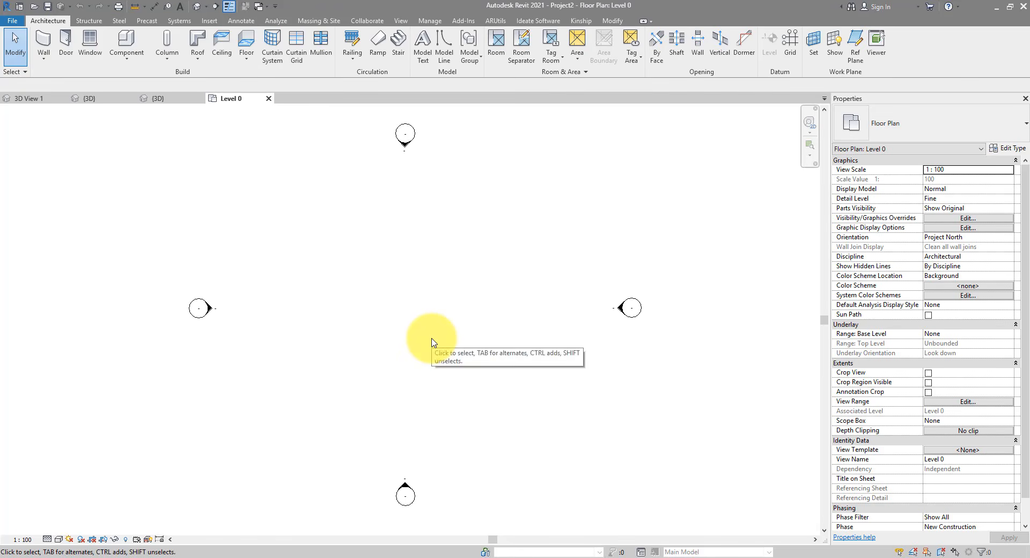
# - Return to the mass family and load it into Project2
pyautogui.click(173, 99)
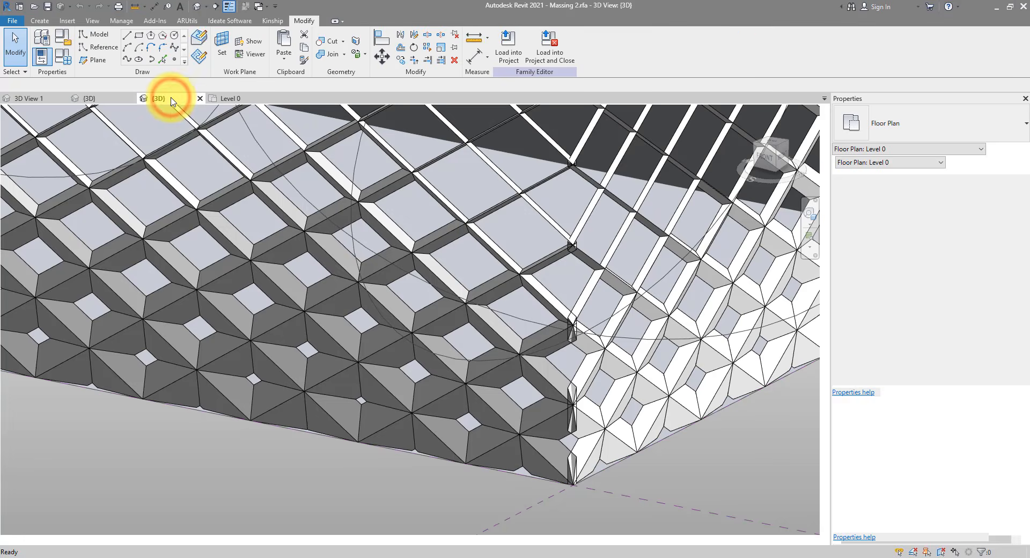
pyautogui.scroll(5, 410, 296)
pyautogui.scroll(-5, 410, 296)
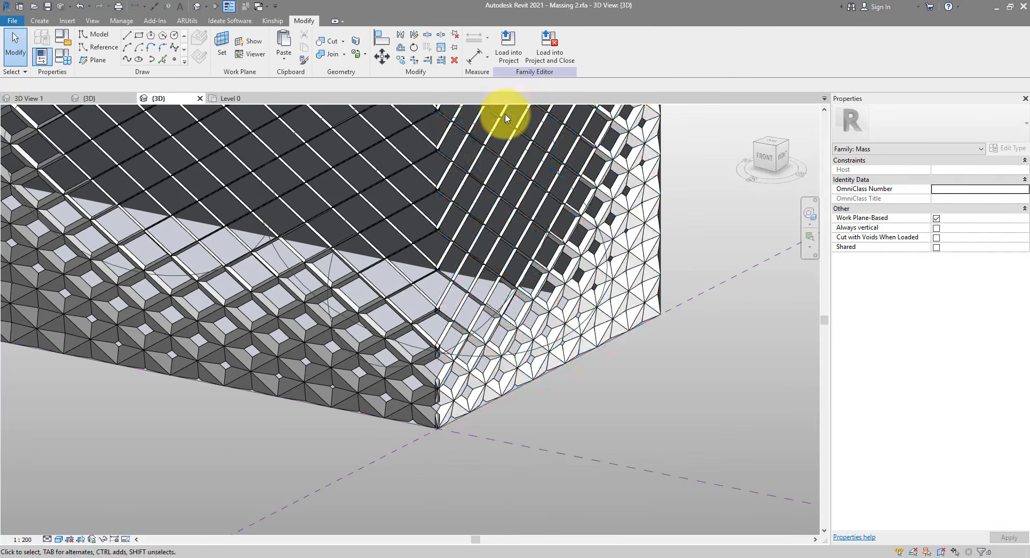
pyautogui.click(663, 397)
pyautogui.click(508, 51)
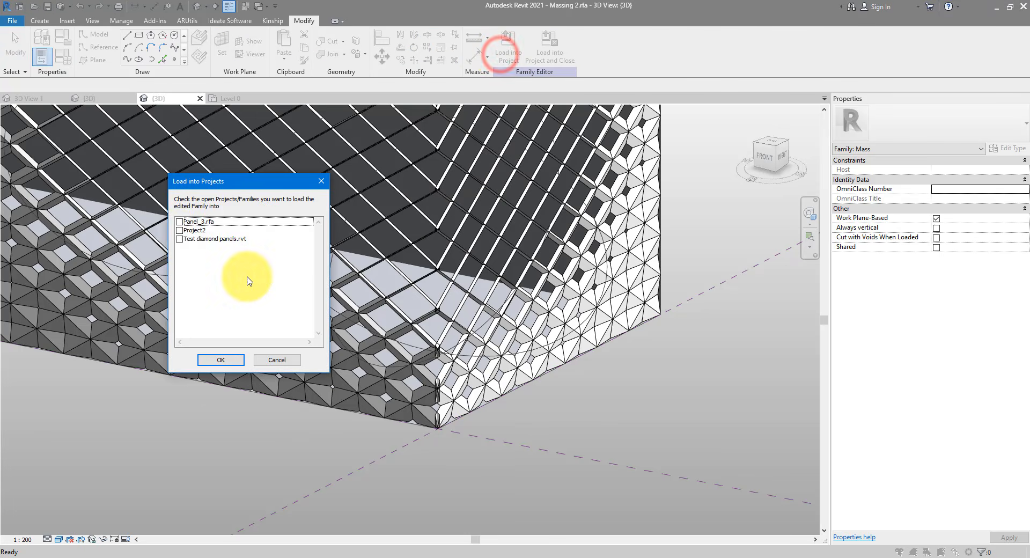
pyautogui.click(180, 231)
pyautogui.click(235, 360)
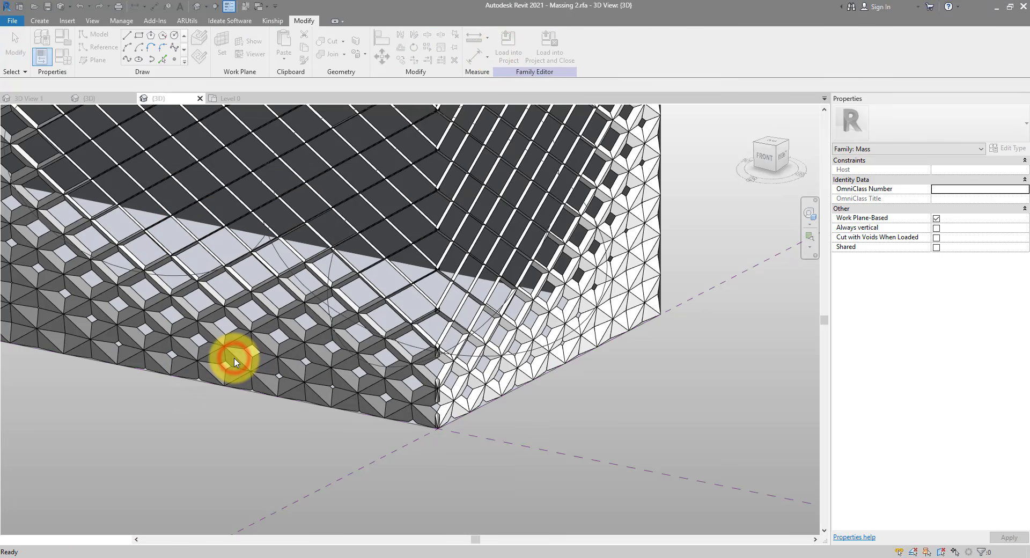
pyautogui.press('Return')
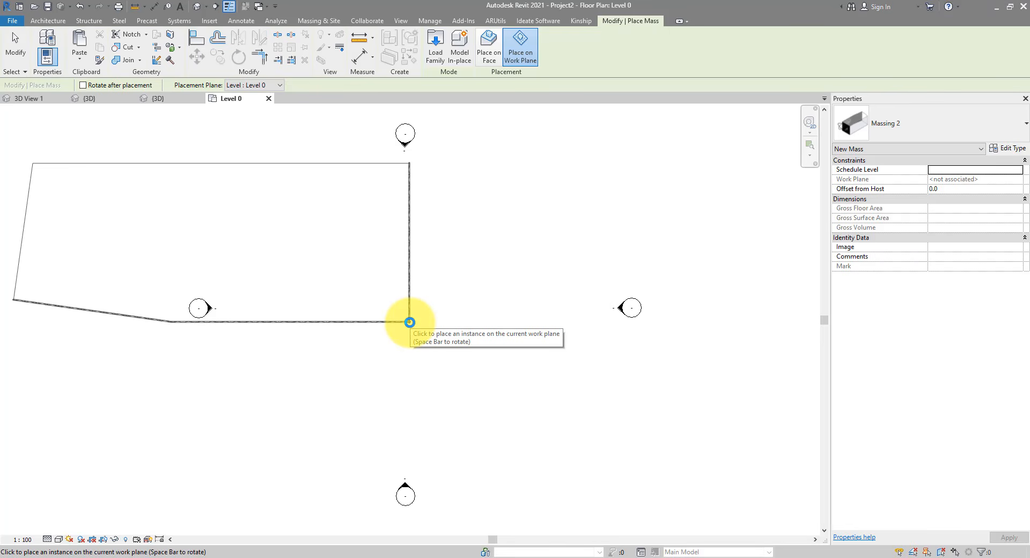
# - Place one instance of the Massing 2 mass on Level 0 with its corner near the centre of the elevation markers
pyautogui.click(410, 322)
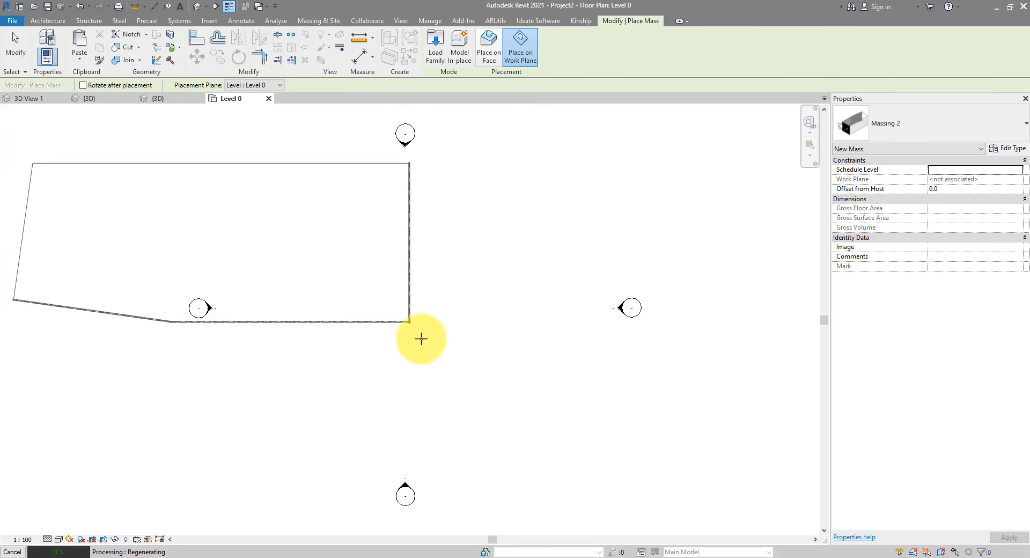
pyautogui.press('Escape')
pyautogui.press('Escape')
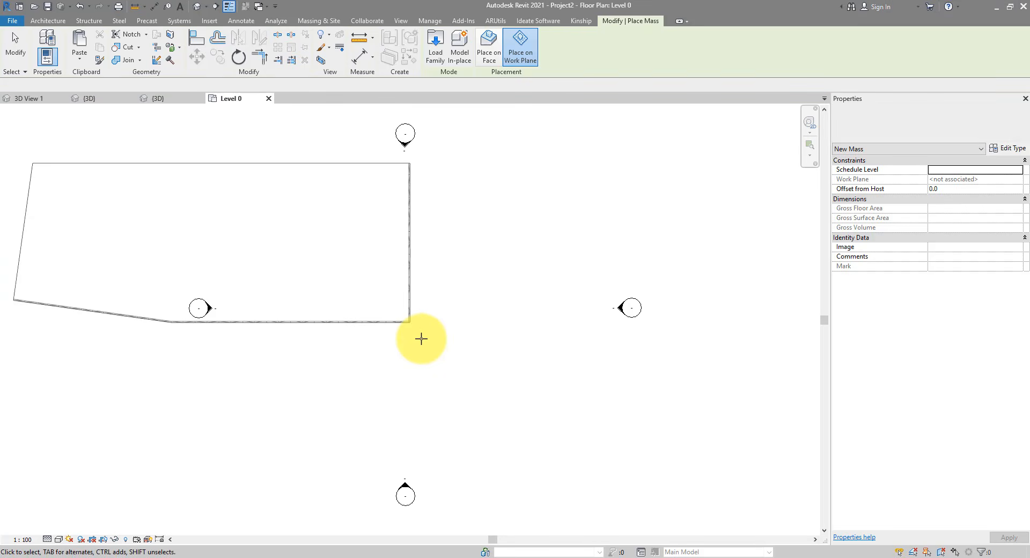
# - Open the project's default 3D view facing the panelled facade and set mass display to Show Mass by View Settings
pyautogui.click(198, 7)
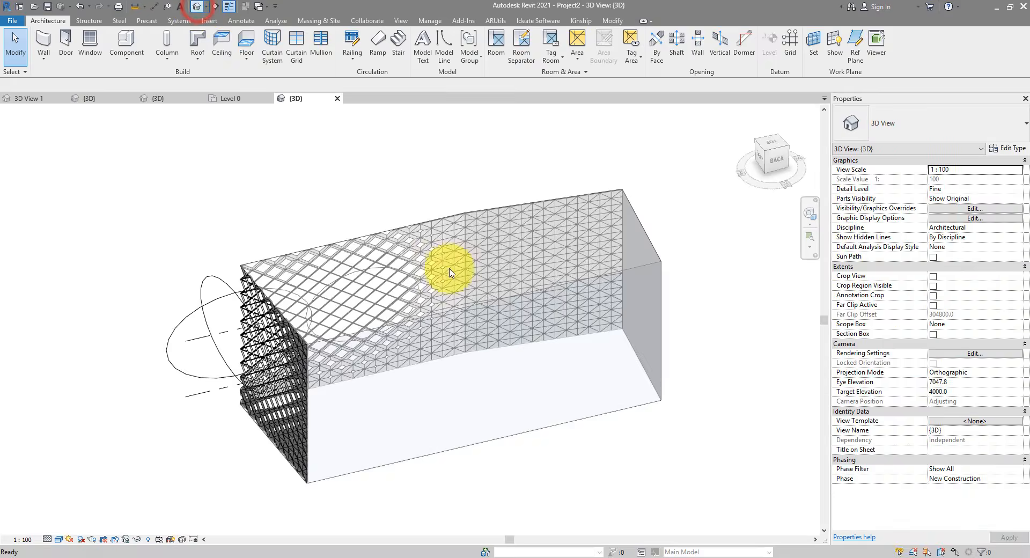
pyautogui.keyDown('shift'); pyautogui.moveTo(349, 366); pyautogui.dragTo(698, 343, button='middle'); pyautogui.keyUp('shift')
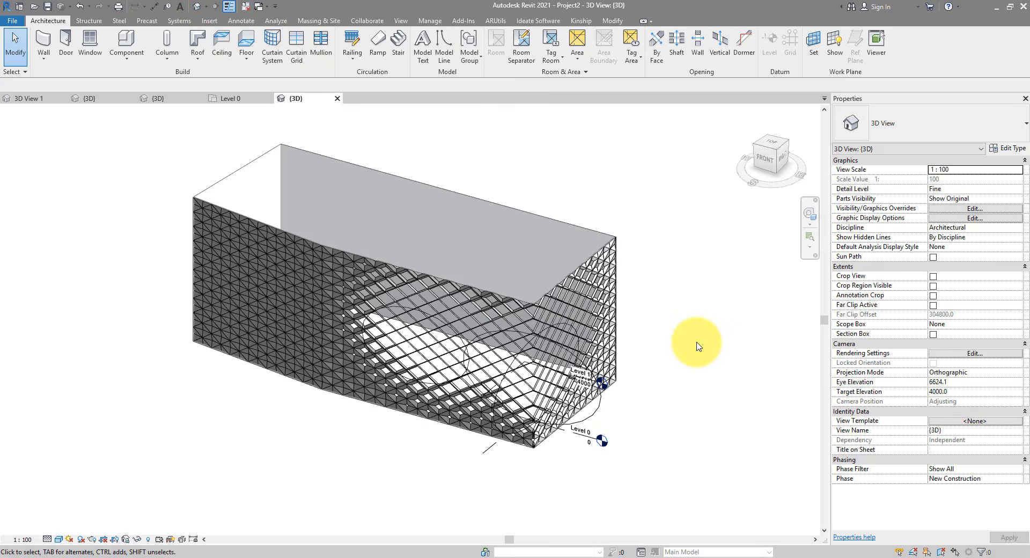
pyautogui.click(318, 22)
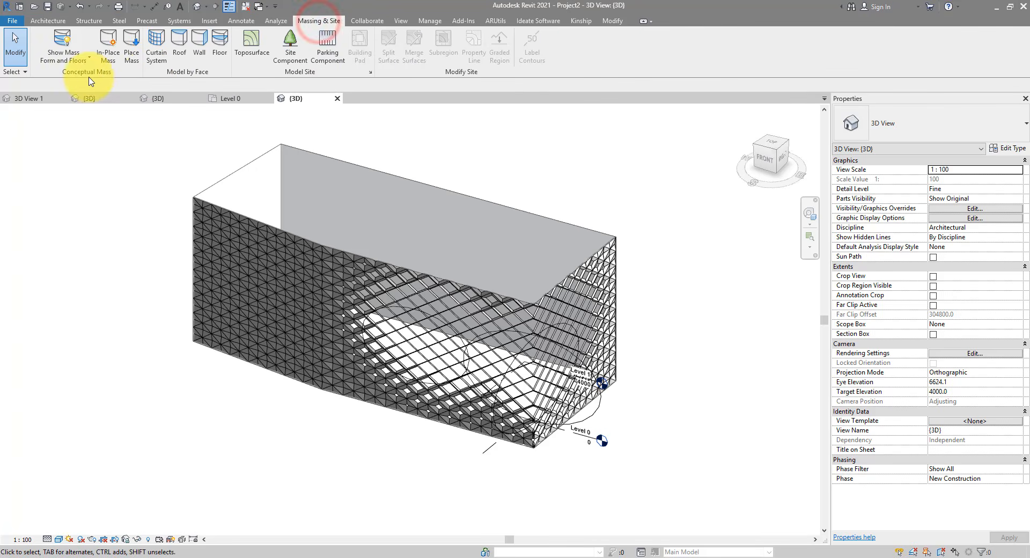
pyautogui.click(60, 41)
# - Hide the Levels category in the project's 3D view
pyautogui.scroll(5, 413, 429)
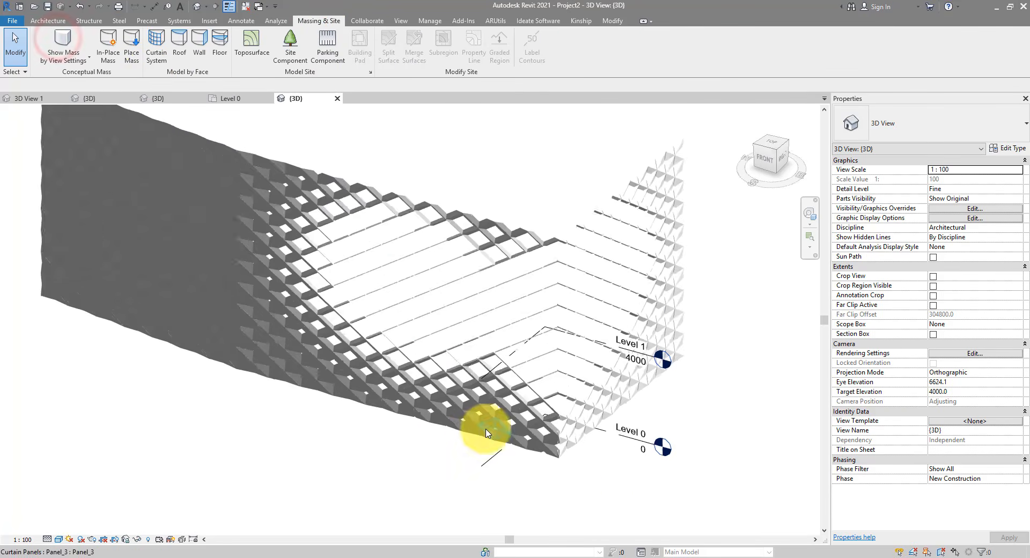
pyautogui.rightClick(652, 442)
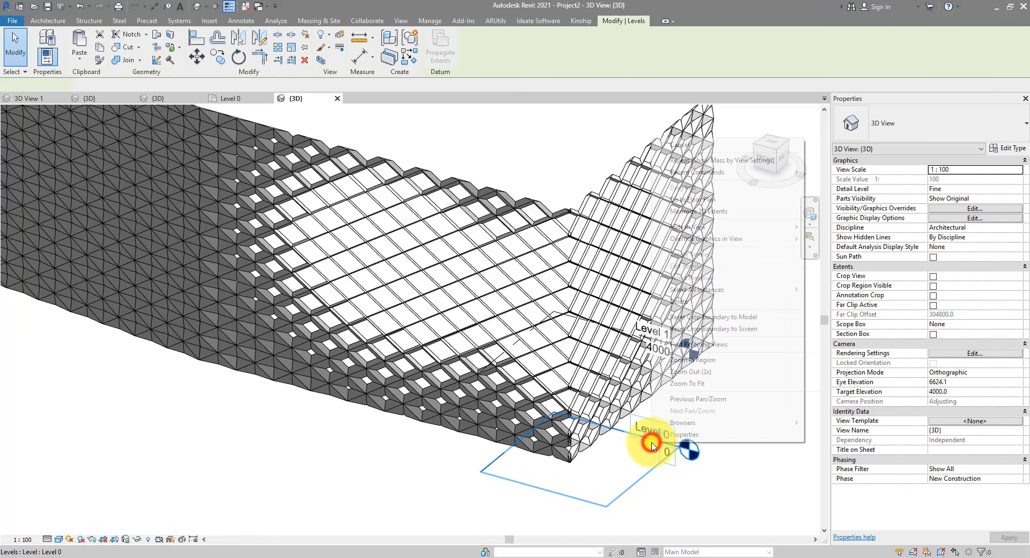
pyautogui.click(790, 225)
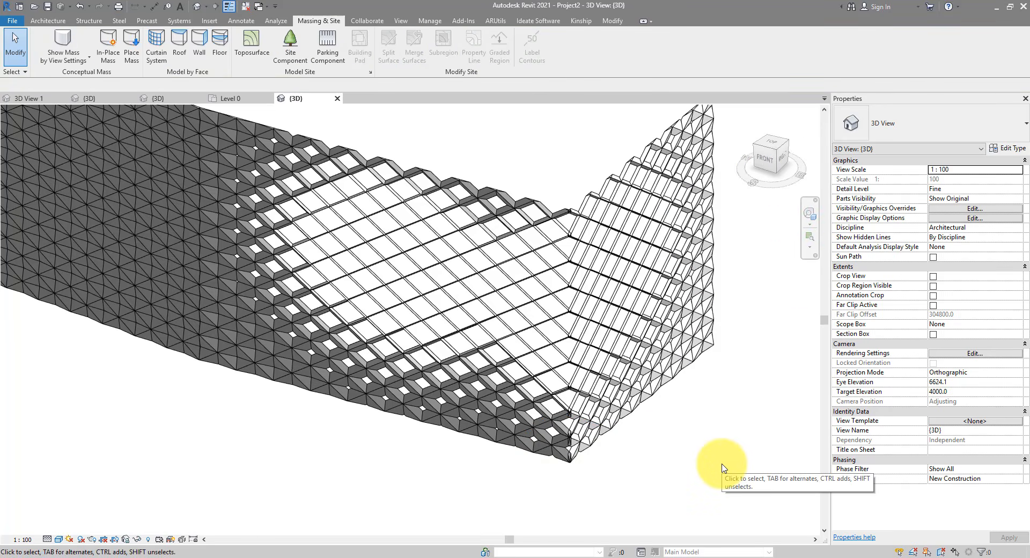
# - Close the inactive views and return to the Massing 2 family's 3D view with nothing selected
pyautogui.scroll(8, 483, 327)
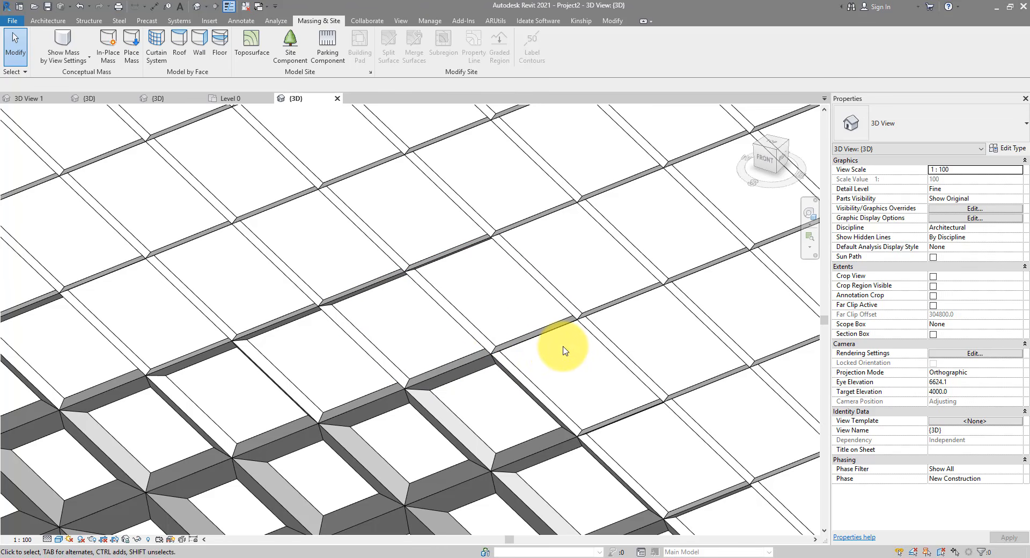
pyautogui.scroll(-8, 563, 350)
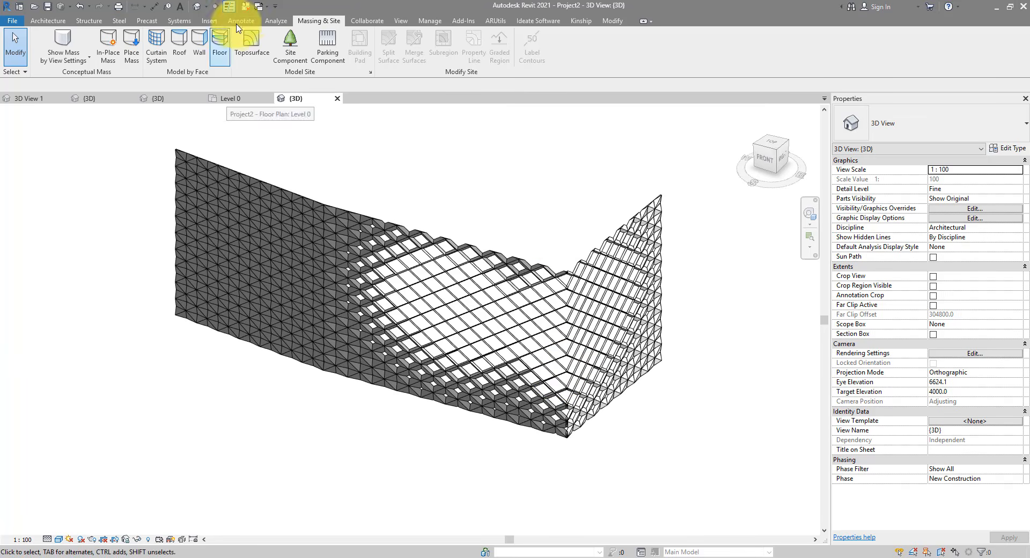
pyautogui.click(245, 7)
pyautogui.click(159, 98)
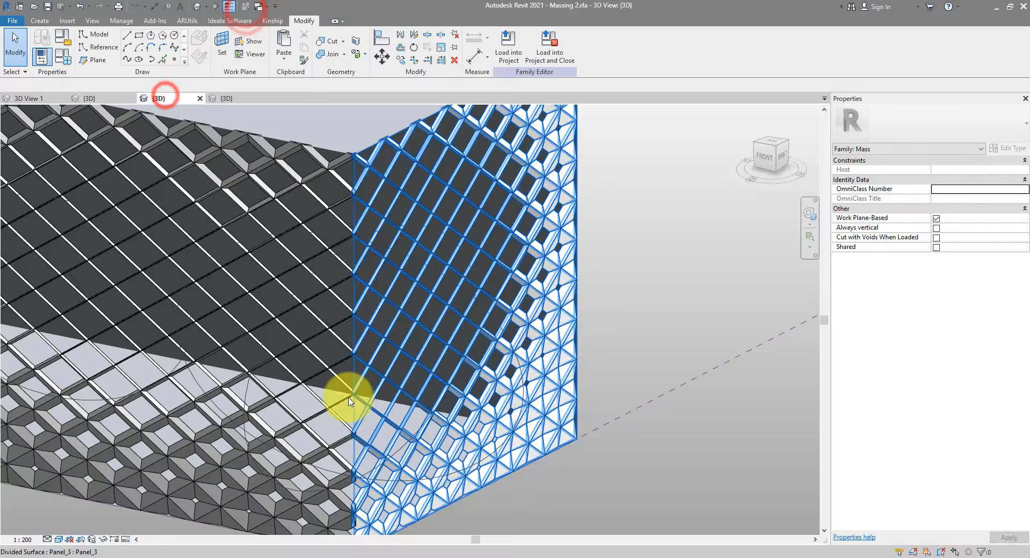
pyautogui.click(564, 485)
# - Switch to Dynamo, set the newMin value of Math.RemapRange to 0.100 and run the graph
pyautogui.moveTo(220, 552)
pyautogui.click(263, 547)
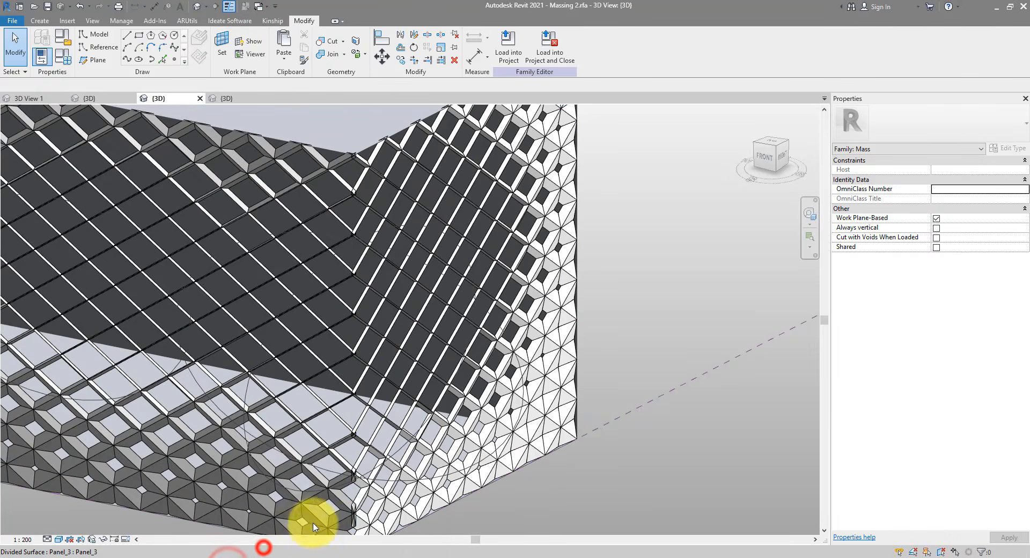
pyautogui.scroll(3, 473, 275)
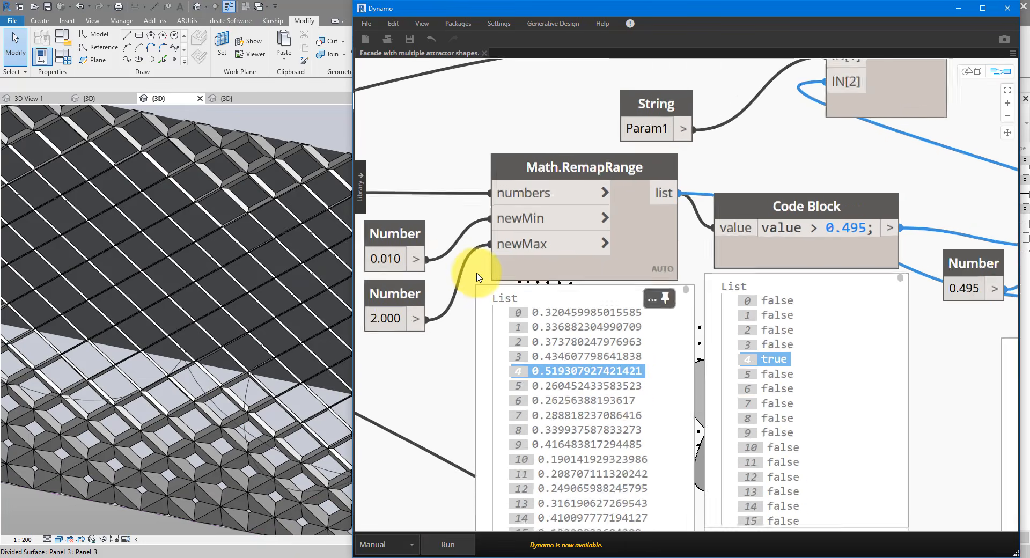
pyautogui.moveTo(412, 264); pyautogui.dragTo(493, 265, button='middle')
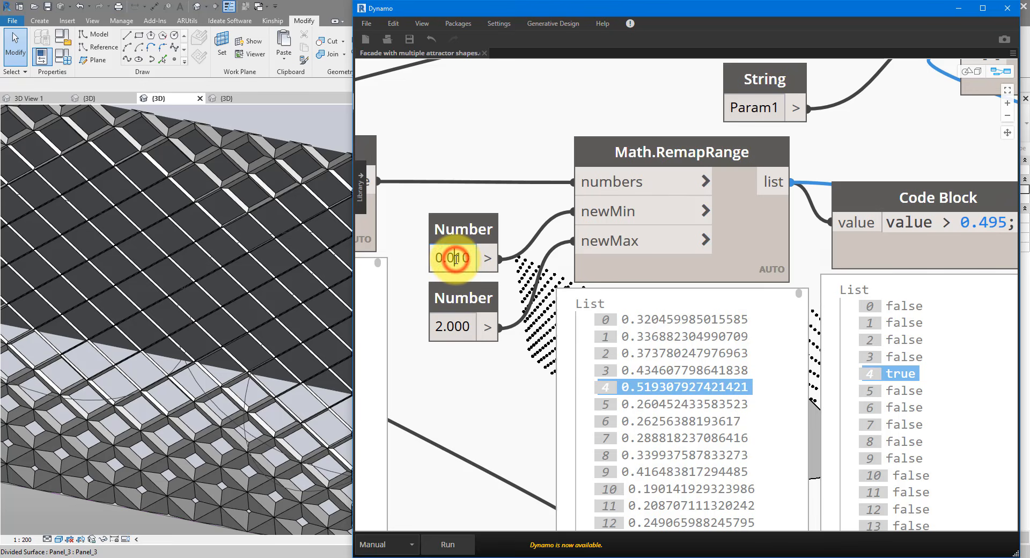
pyautogui.click(521, 230)
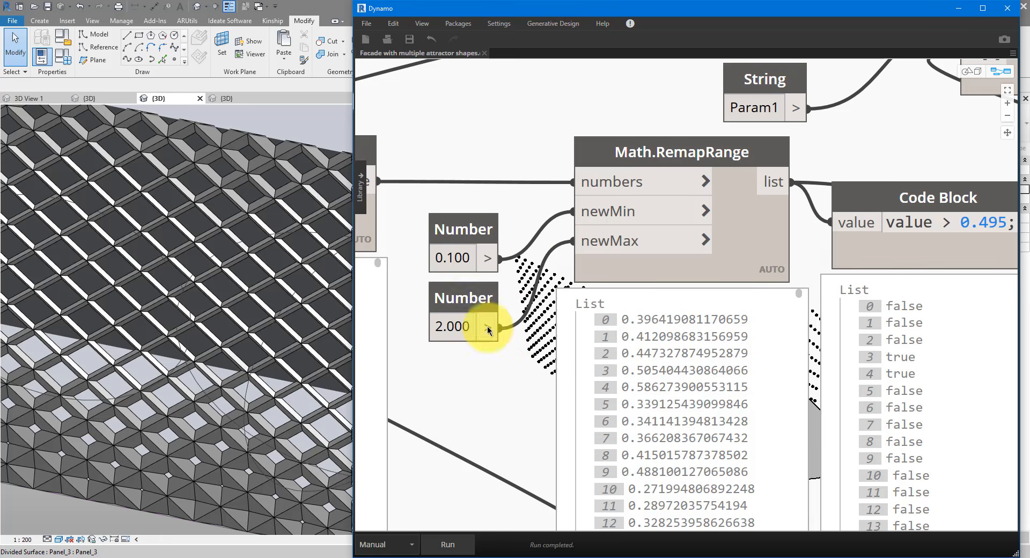
# - Switch to Revit and reload the updated Massing 2 family into Project2, leaving nothing selected
pyautogui.click(959, 9)
pyautogui.click(507, 46)
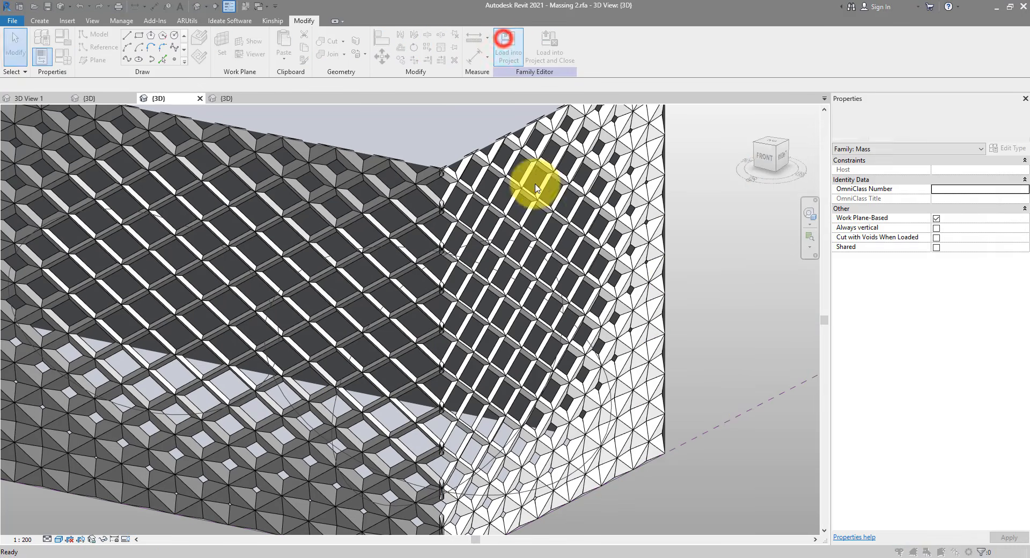
pyautogui.click(220, 361)
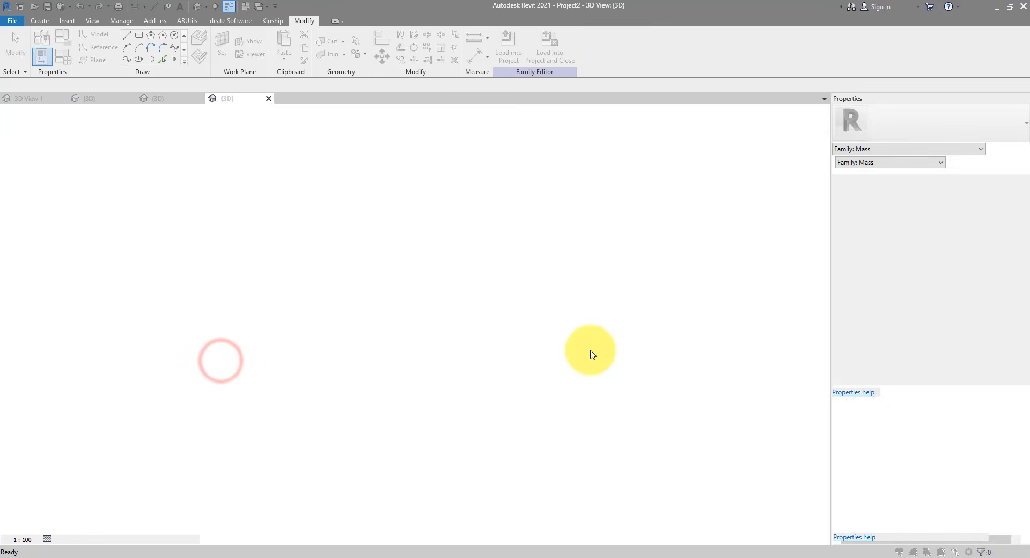
pyautogui.click(483, 251)
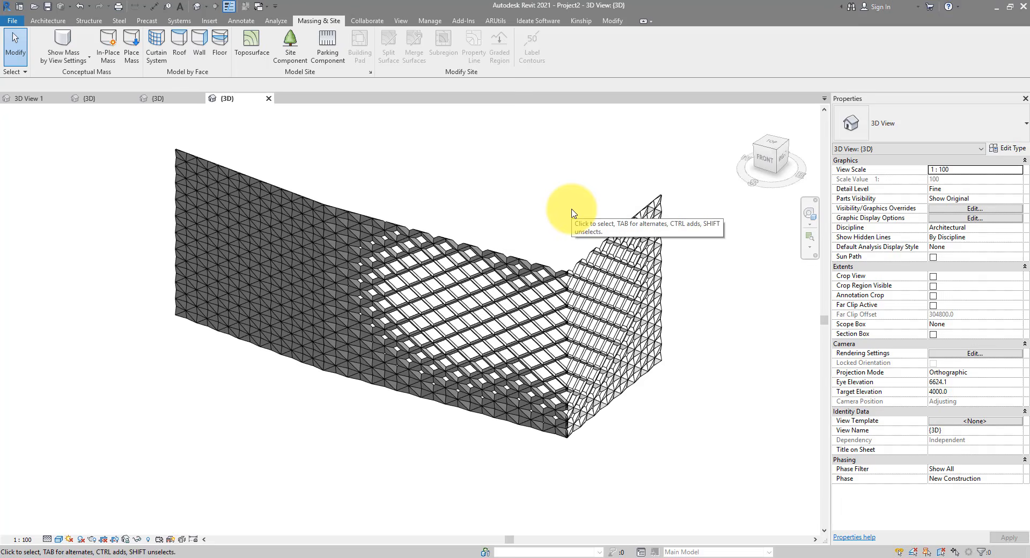
pyautogui.click(573, 210)
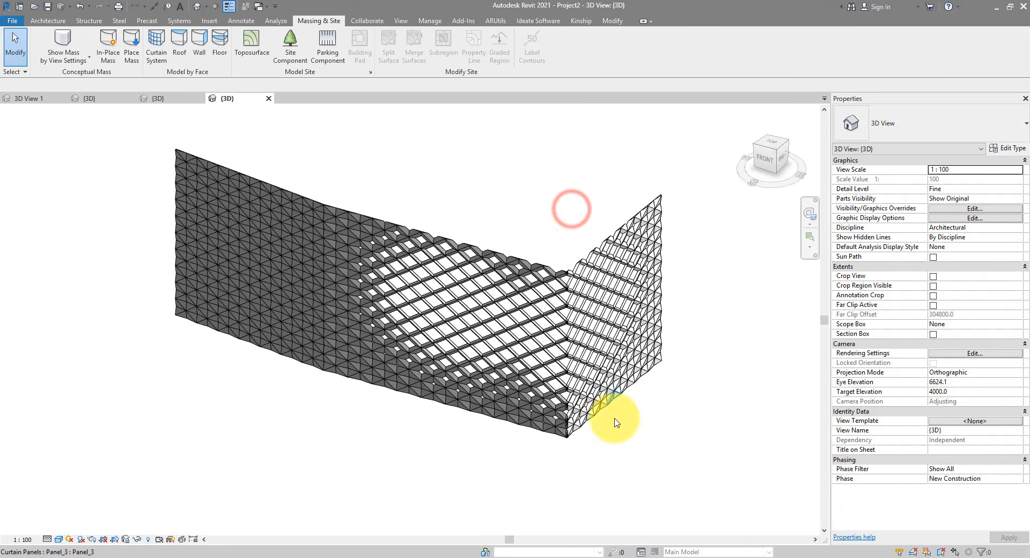
# - Examine the lower corner where the two panelled faces meet, and open the Level 0 floor plan with the Project Browser shown
pyautogui.keyDown('shift'); pyautogui.moveTo(615, 459); pyautogui.dragTo(594, 482, button='middle'); pyautogui.keyUp('shift')
pyautogui.scroll(8, 552, 478)
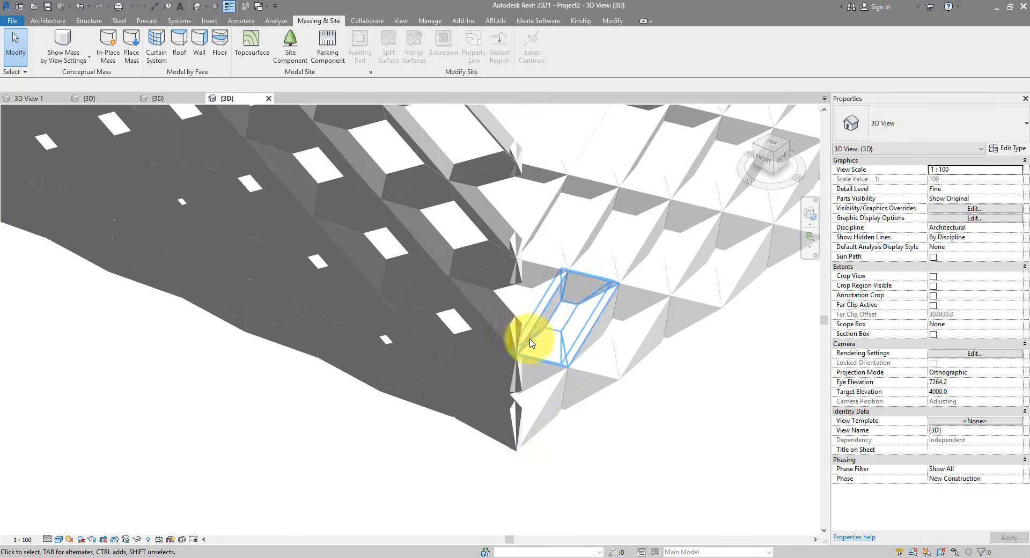
pyautogui.scroll(-3, 524, 370)
pyautogui.scroll(1, 551, 434)
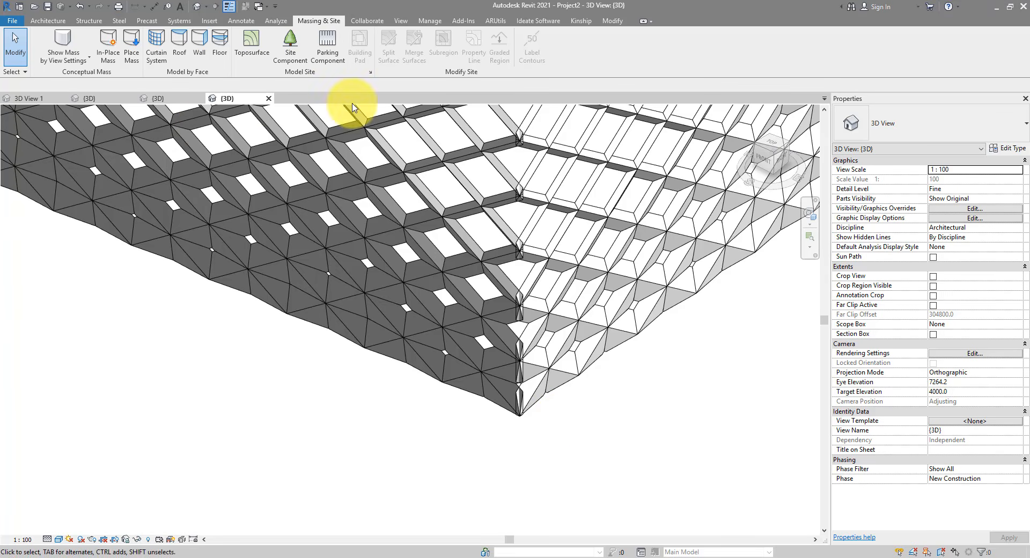
pyautogui.press('p')
pyautogui.press('b')
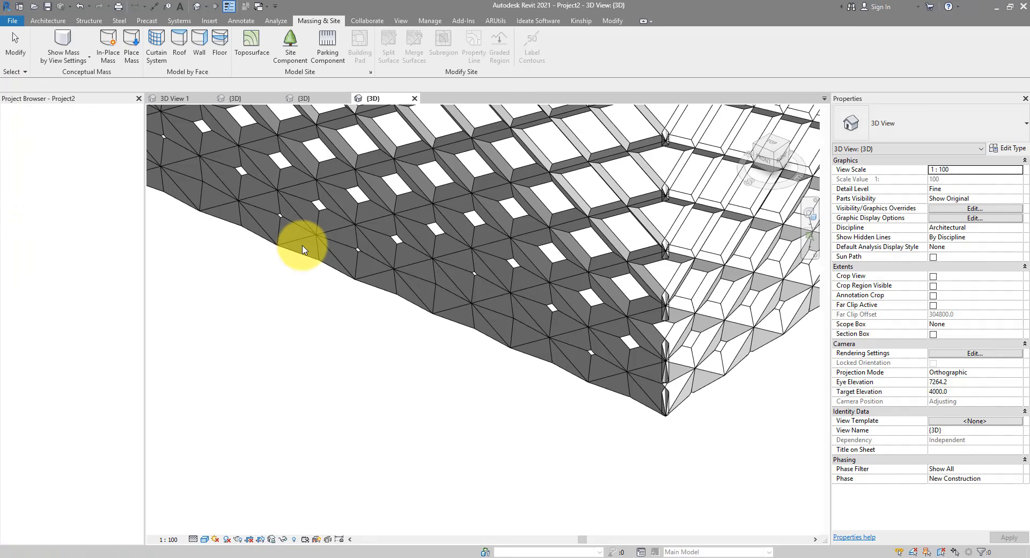
pyautogui.doubleClick(46, 127)
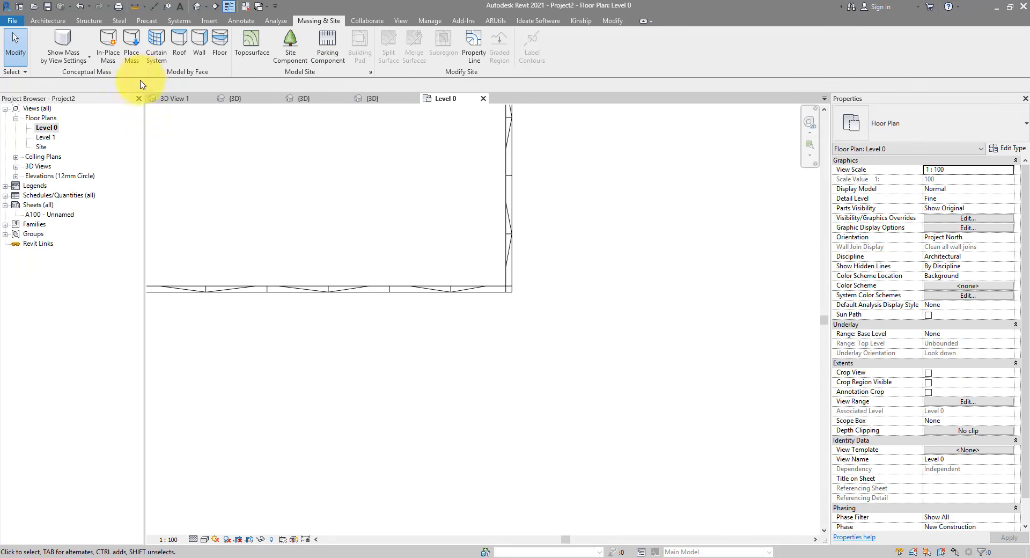
# - Create a new in-place mass named Cutting object 1
pyautogui.click(105, 53)
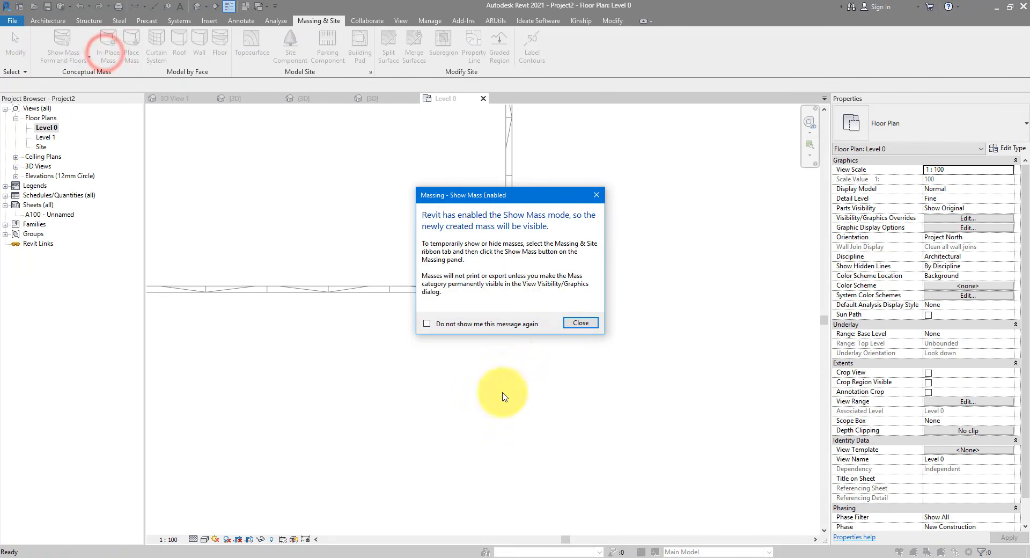
pyautogui.click(523, 386)
pyautogui.moveTo(630, 217); pyautogui.dragTo(621, 244)
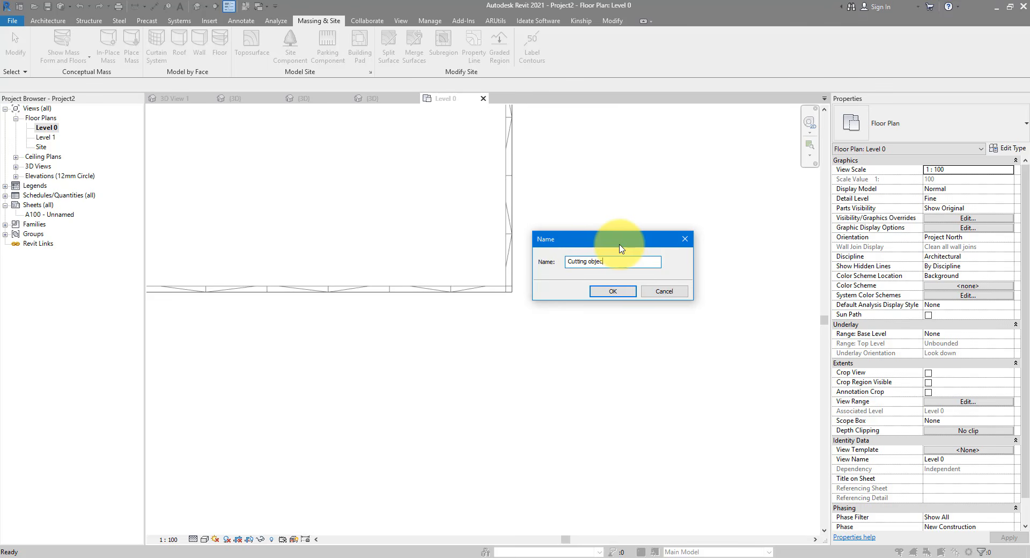
pyautogui.press('Return')
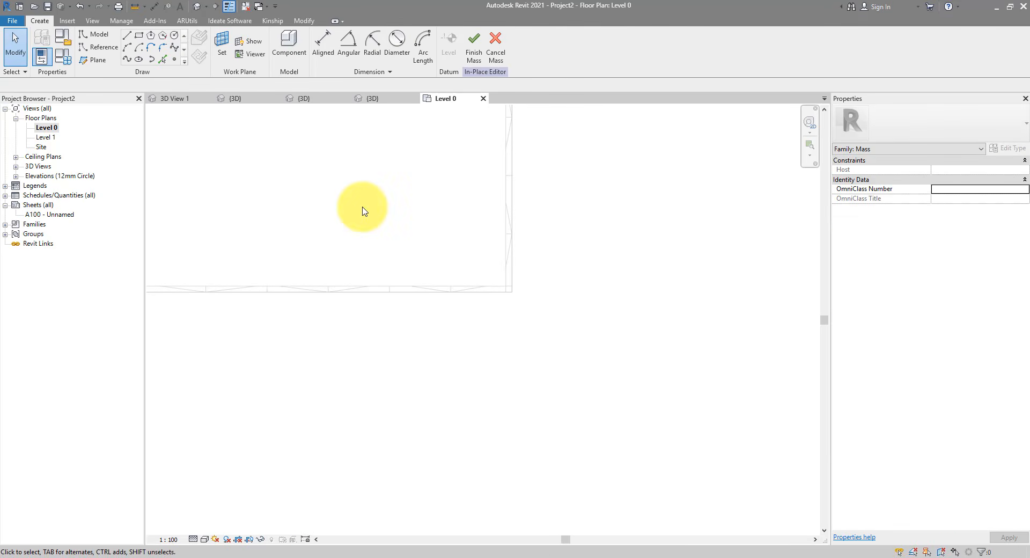
# - Sketch chained model lines from the outer facade corner: a 45-degree diagonal inward about 480 mm long, a vertical line and a horizontal line
pyautogui.click(127, 36)
pyautogui.scroll(4, 539, 305)
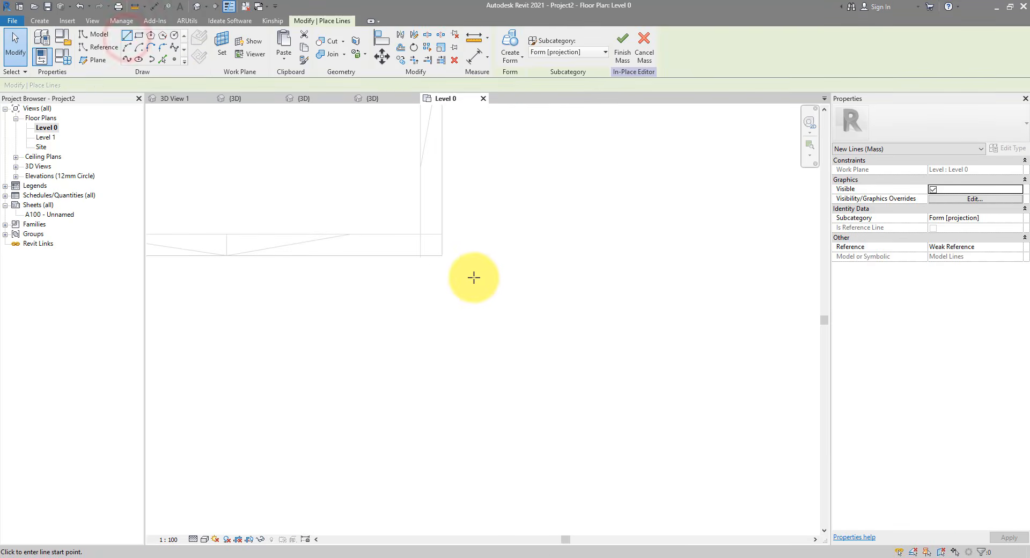
pyautogui.click(443, 256)
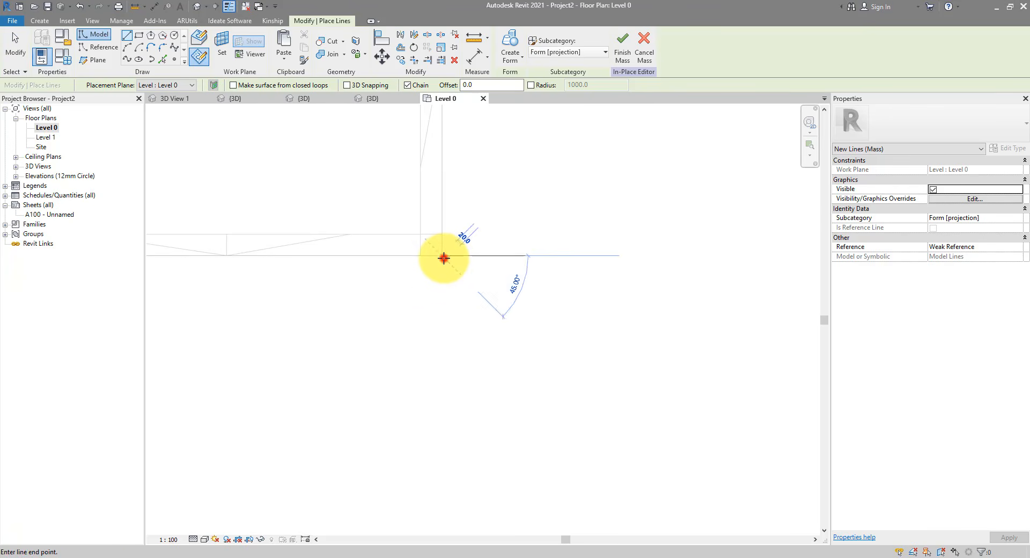
pyautogui.click(347, 157)
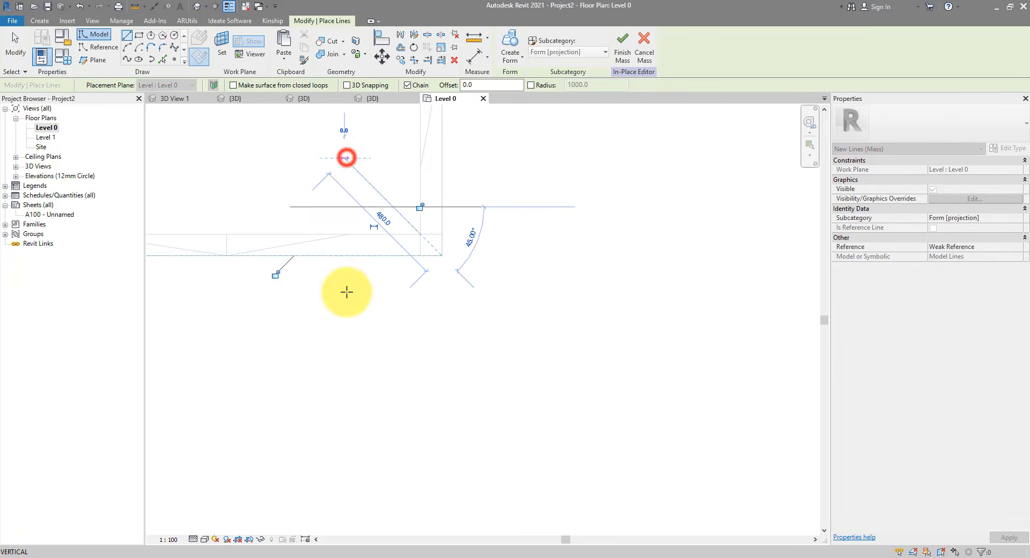
pyautogui.click(349, 321)
pyautogui.click(504, 320)
# - Trim the horizontal and diagonal lines to a corner so the sketch closes into a triangle
pyautogui.press('t')
pyautogui.press('r')
pyautogui.click(487, 319)
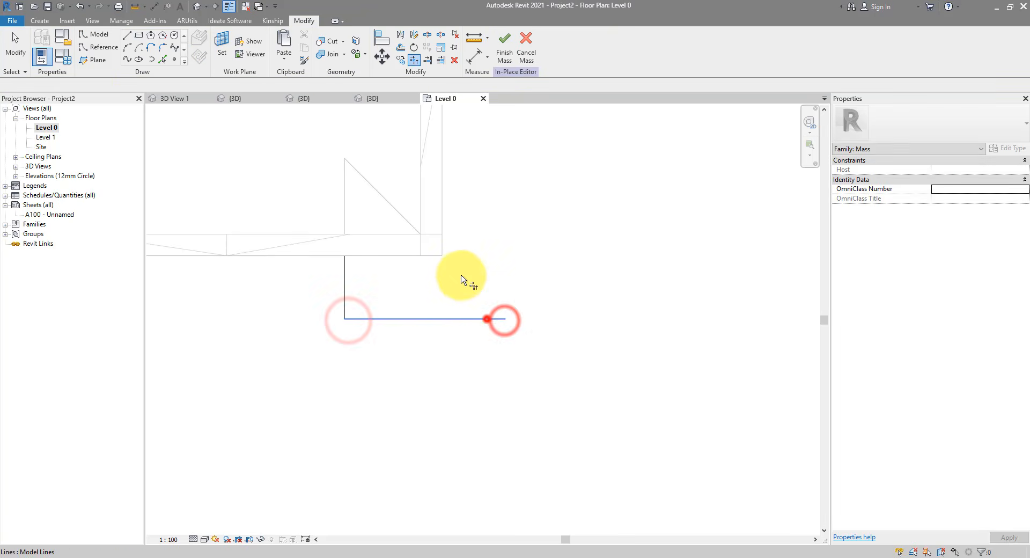
pyautogui.click(417, 230)
pyautogui.press('Escape')
pyautogui.press('Escape')
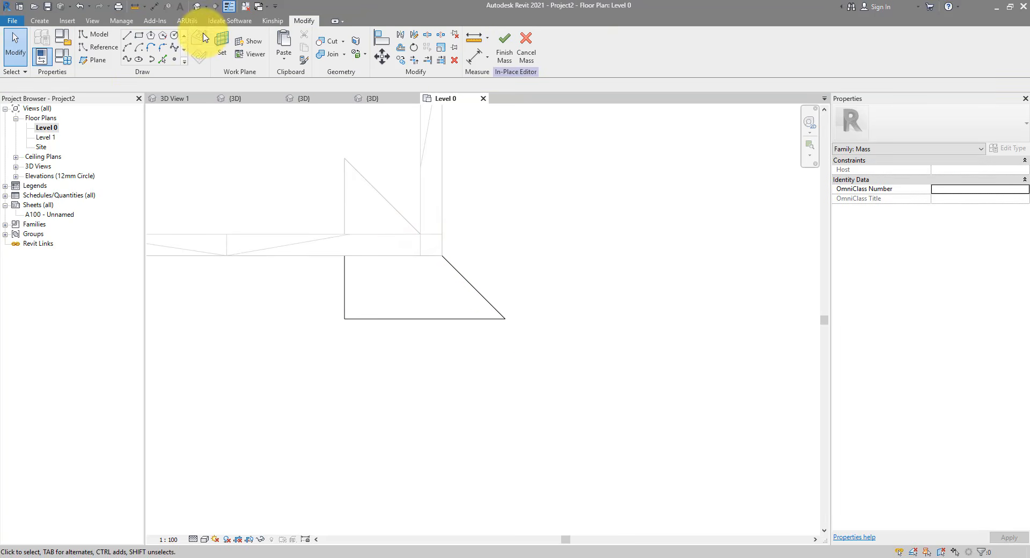
# - Open the default 3D view and create a solid form from the triangular line chain
pyautogui.click(196, 6)
pyautogui.press('Tab')
pyautogui.click(669, 428)
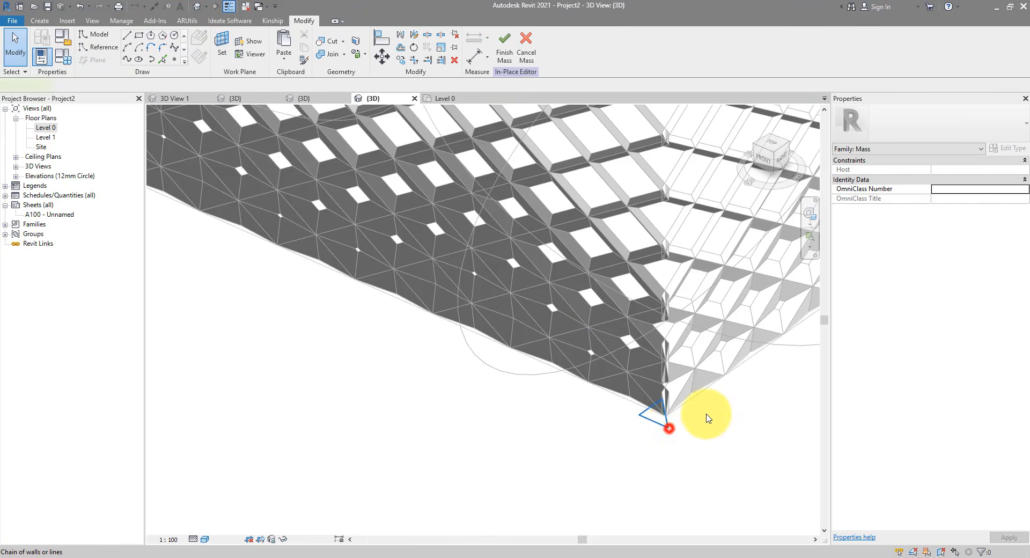
pyautogui.moveTo(707, 417); pyautogui.dragTo(618, 415, button='middle')
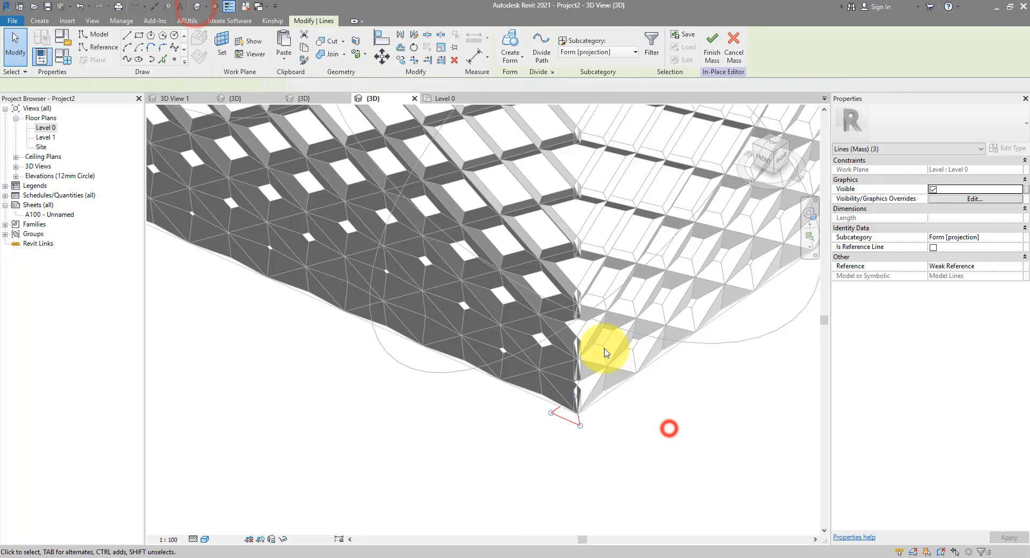
pyautogui.click(506, 43)
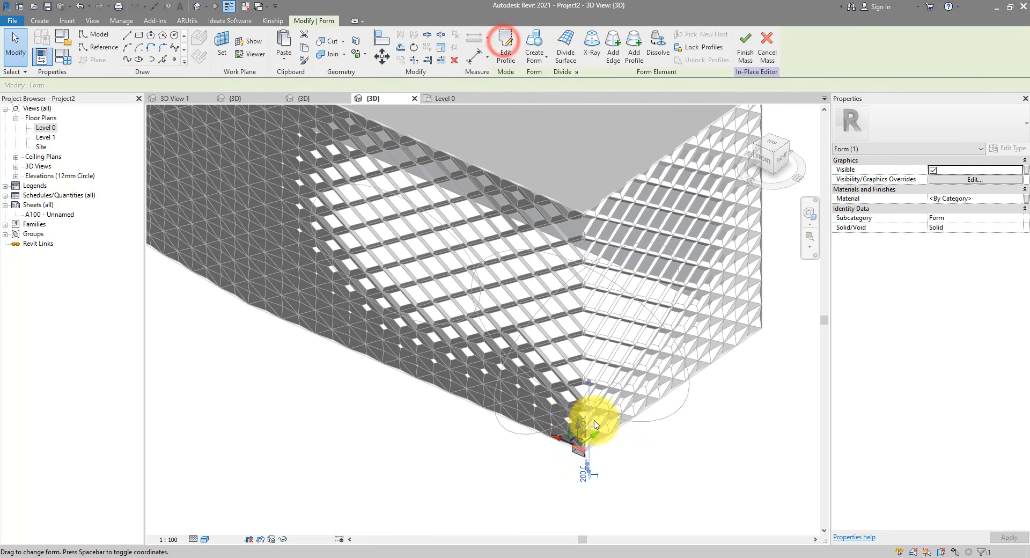
# - Stretch the solid form beyond the top and bottom of the facade corner, and finish the in-place mass
pyautogui.moveTo(585, 357); pyautogui.dragTo(591, 177)
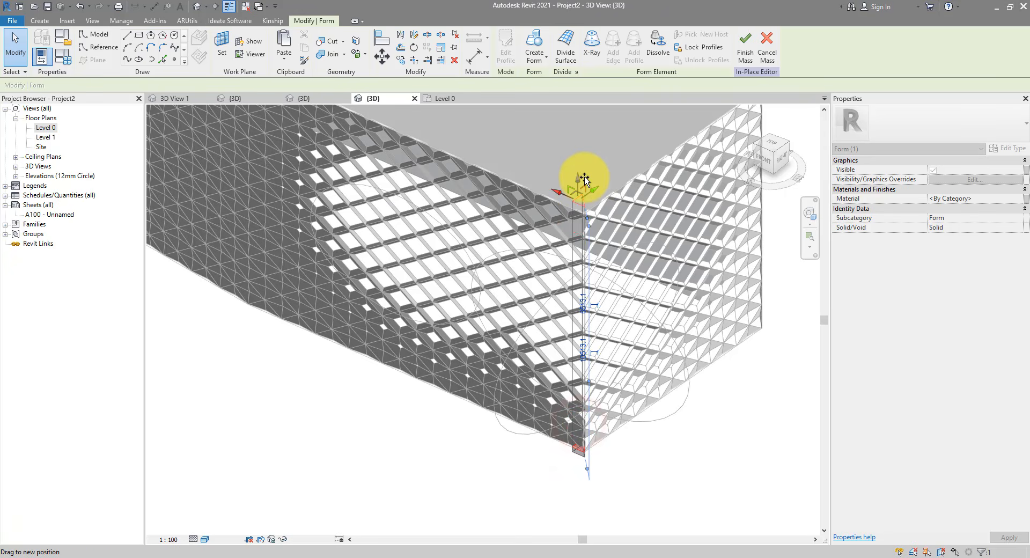
pyautogui.keyDown('shift'); pyautogui.moveTo(641, 479); pyautogui.dragTo(676, 401, button='middle'); pyautogui.keyUp('shift')
pyautogui.scroll(4, 582, 478)
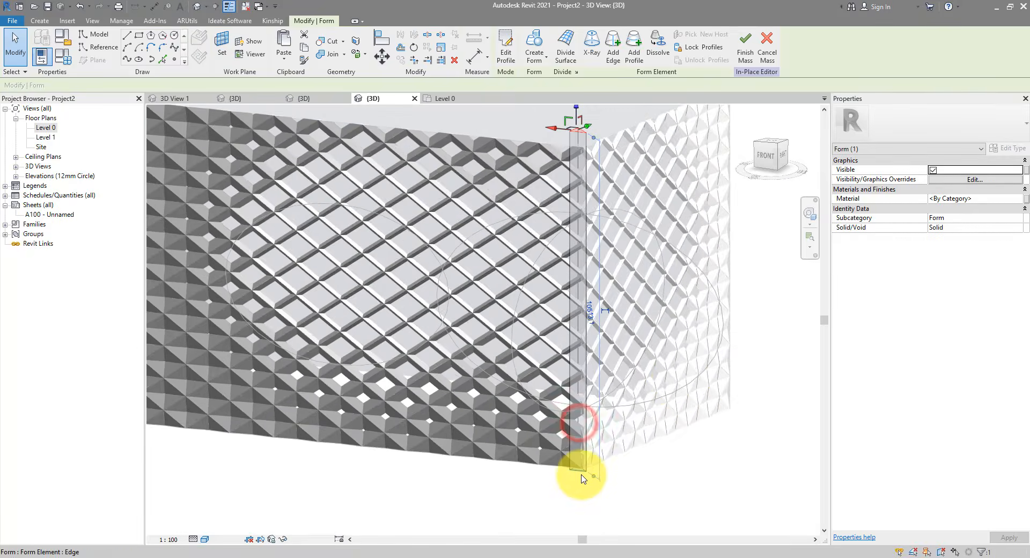
pyautogui.click(580, 473)
pyautogui.moveTo(580, 478); pyautogui.dragTo(590, 362, button='middle')
pyautogui.moveTo(577, 359); pyautogui.dragTo(581, 475)
pyautogui.click(643, 443)
pyautogui.moveTo(712, 338); pyautogui.dragTo(612, 440, button='middle')
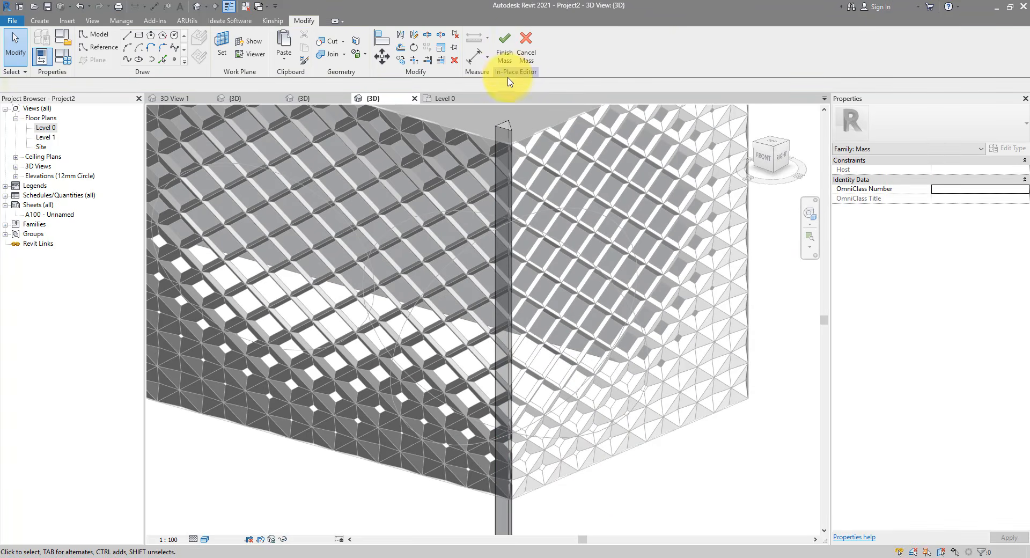
pyautogui.click(505, 60)
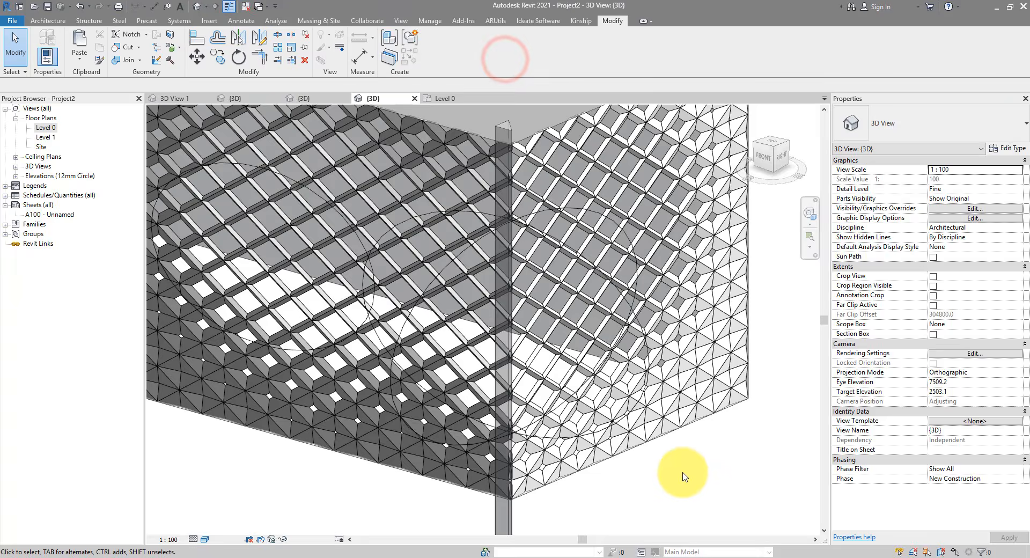
# - Cut the top corner panel of the brighter facade face with the Cutting object 1 mass, and select the cut panel
pyautogui.click(516, 140)
pyautogui.click(778, 152)
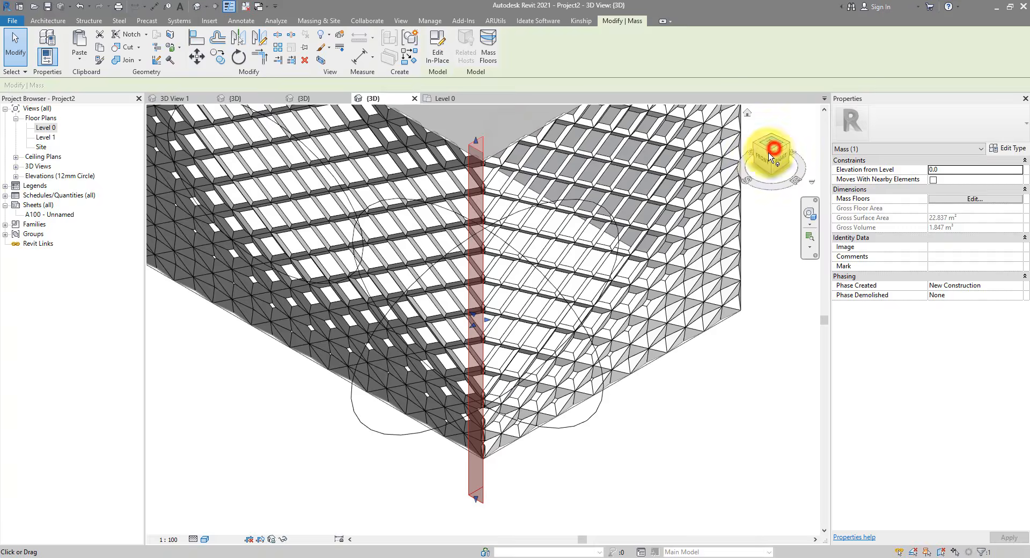
pyautogui.scroll(10, 456, 140)
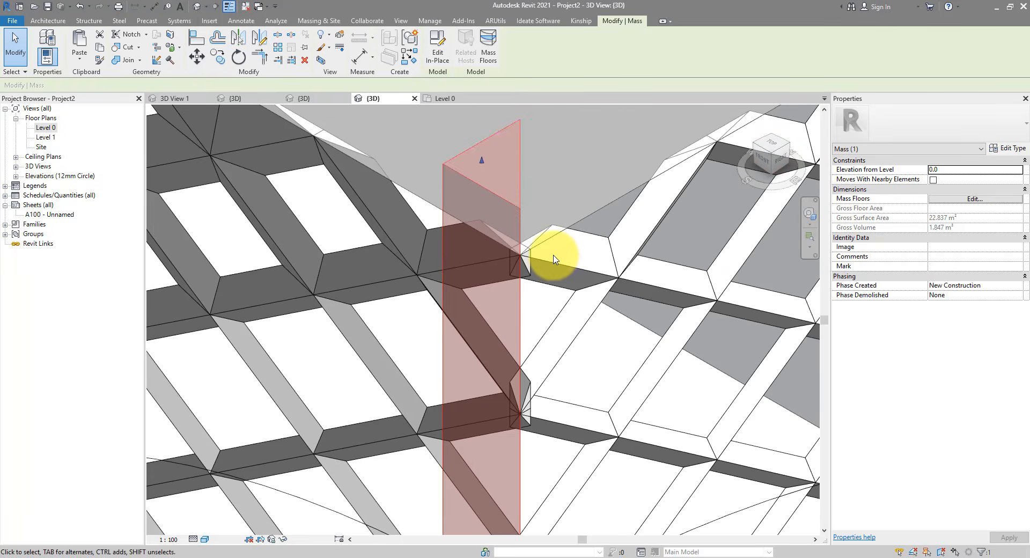
pyautogui.press('Tab')
pyautogui.click(538, 284)
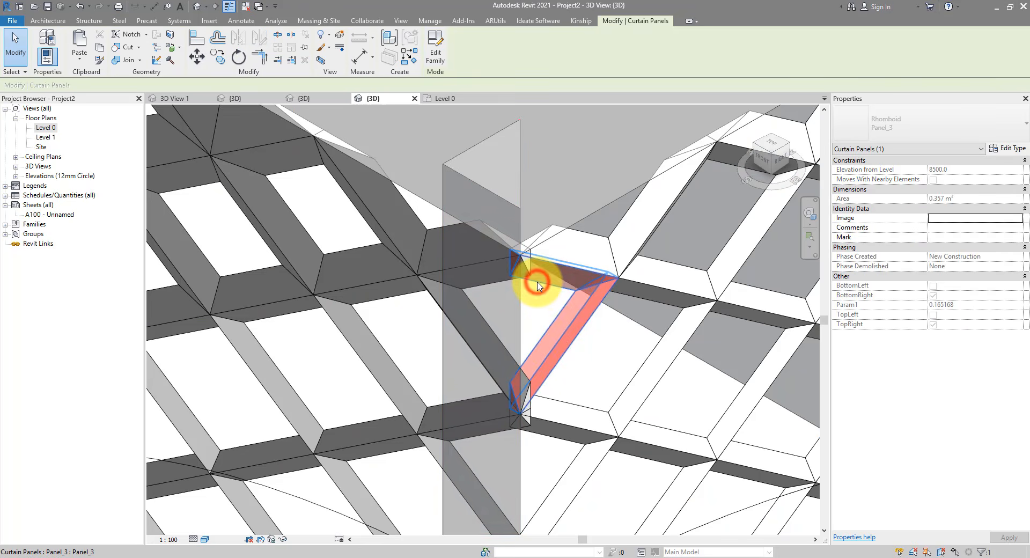
pyautogui.click(613, 25)
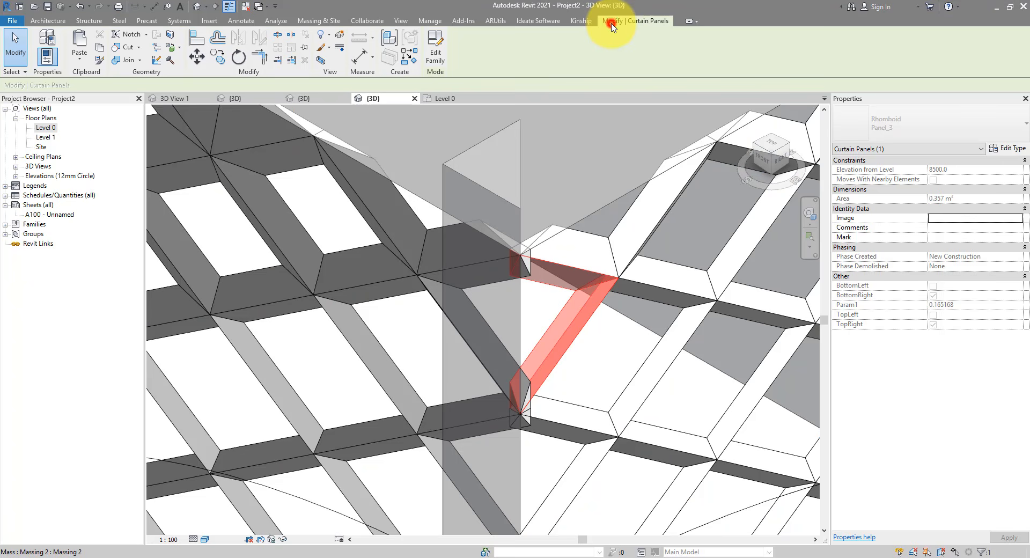
pyautogui.click(128, 48)
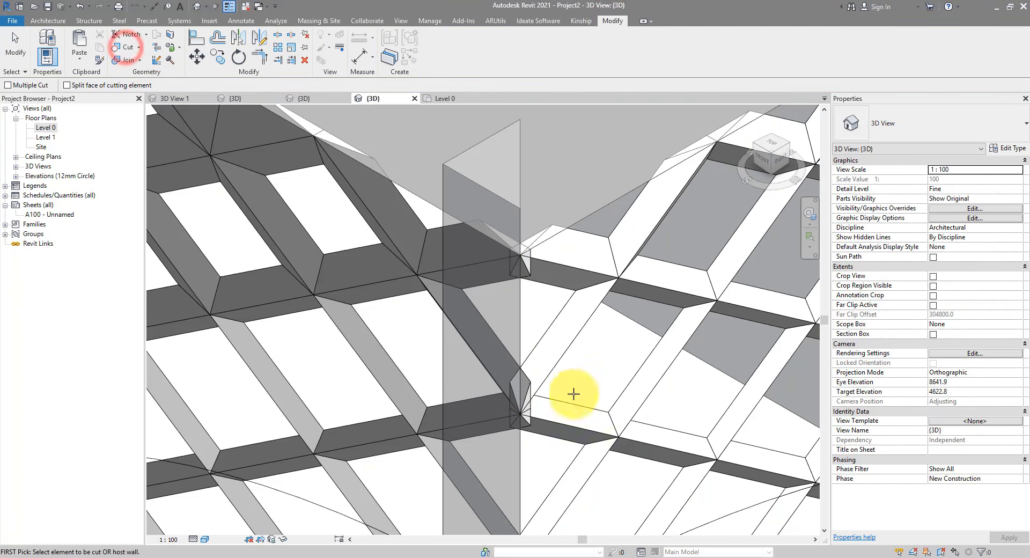
pyautogui.press('Tab')
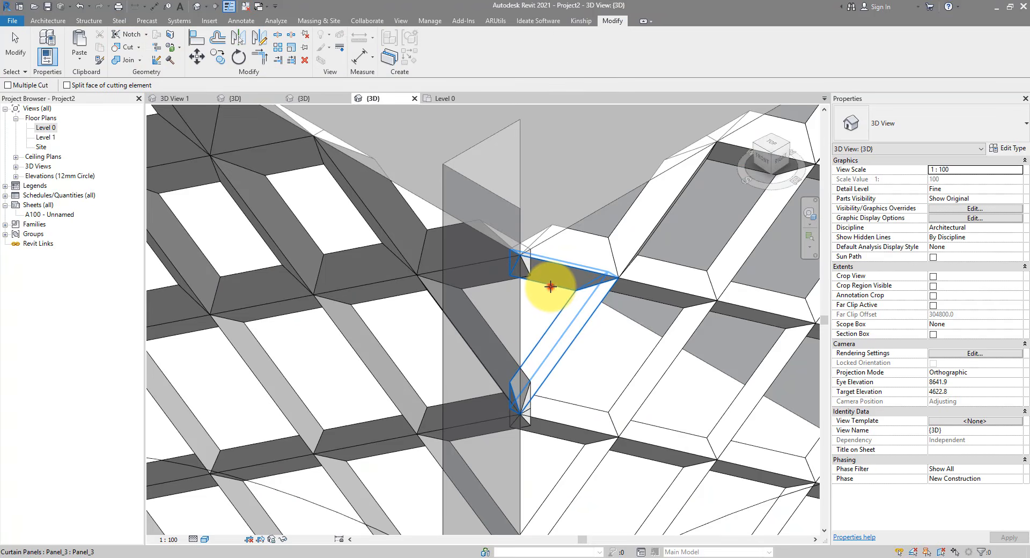
pyautogui.click(550, 286)
pyautogui.click(510, 200)
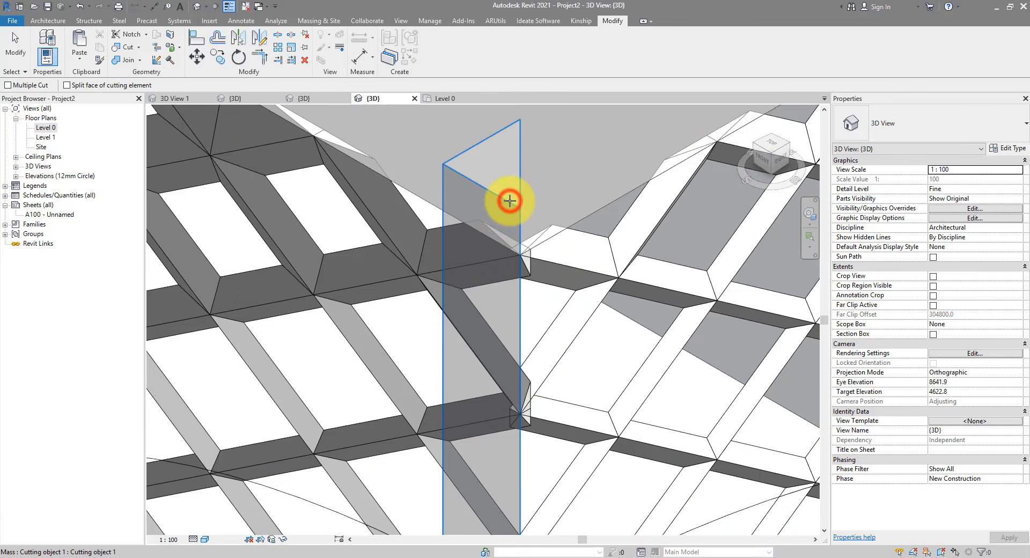
pyautogui.click(545, 287)
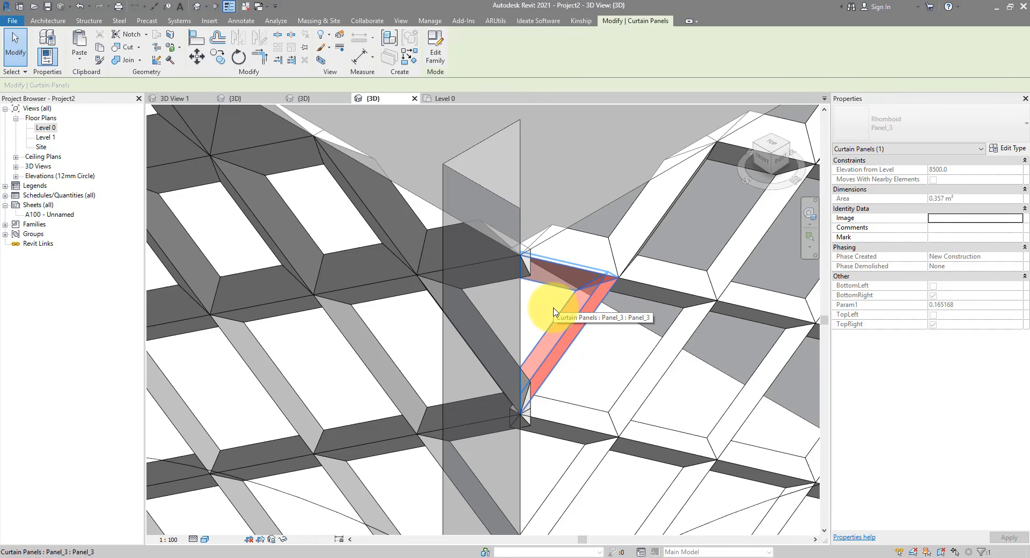
# - Isolate the cut top corner panel, examine its trimmed edges from several angles, and restore the hidden elements
pyautogui.press('h')
pyautogui.press('i')
pyautogui.keyDown('shift'); pyautogui.moveTo(545, 329); pyautogui.dragTo(855, 342, button='middle'); pyautogui.keyUp('shift')
pyautogui.click(632, 325)
pyautogui.keyDown('shift'); pyautogui.moveTo(633, 324); pyautogui.dragTo(325, 218, button='middle'); pyautogui.keyUp('shift')
pyautogui.click(635, 327)
pyautogui.click(586, 228)
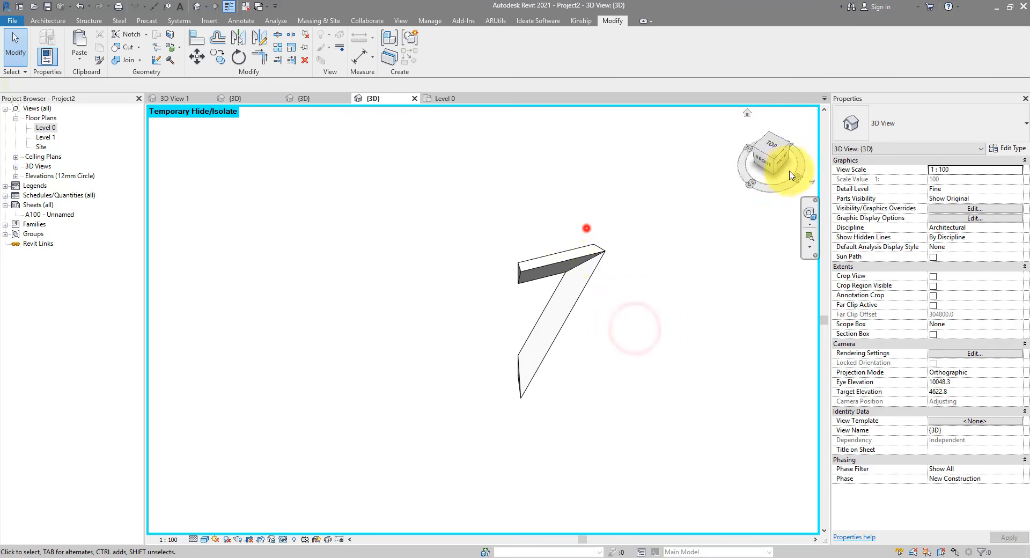
pyautogui.click(595, 254)
pyautogui.click(774, 160)
pyautogui.press('h')
pyautogui.press('r')
pyautogui.scroll(-2, 628, 271)
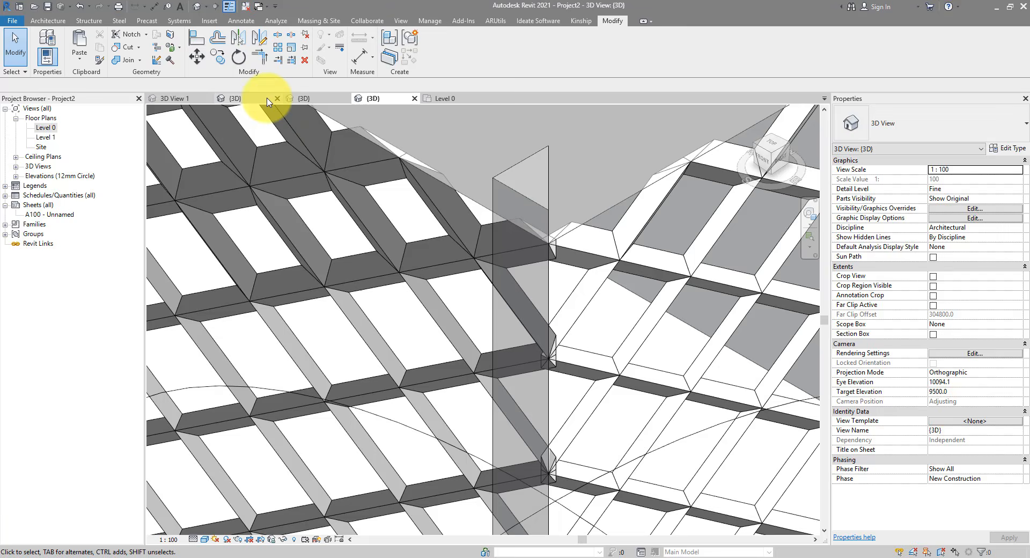
# - Cut the adjacent panel below the top corner panel on the brighter facade face with the triangular in-place mass
pyautogui.click(572, 203)
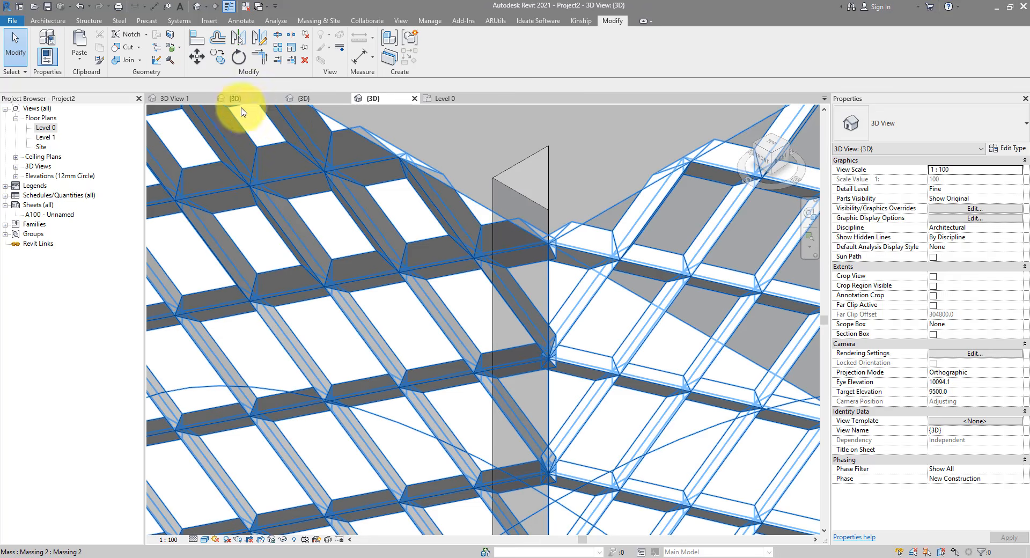
pyautogui.click(123, 47)
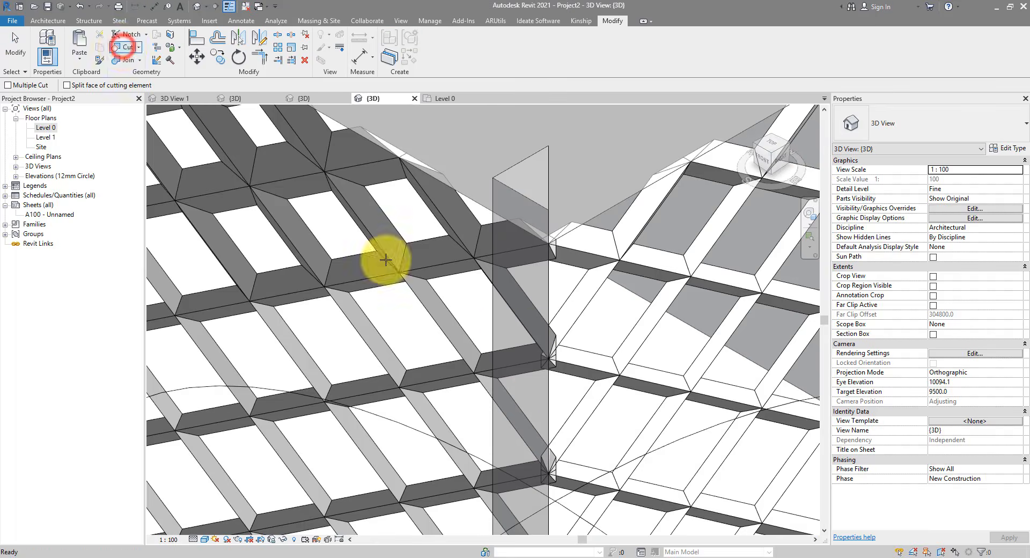
pyautogui.click(573, 363)
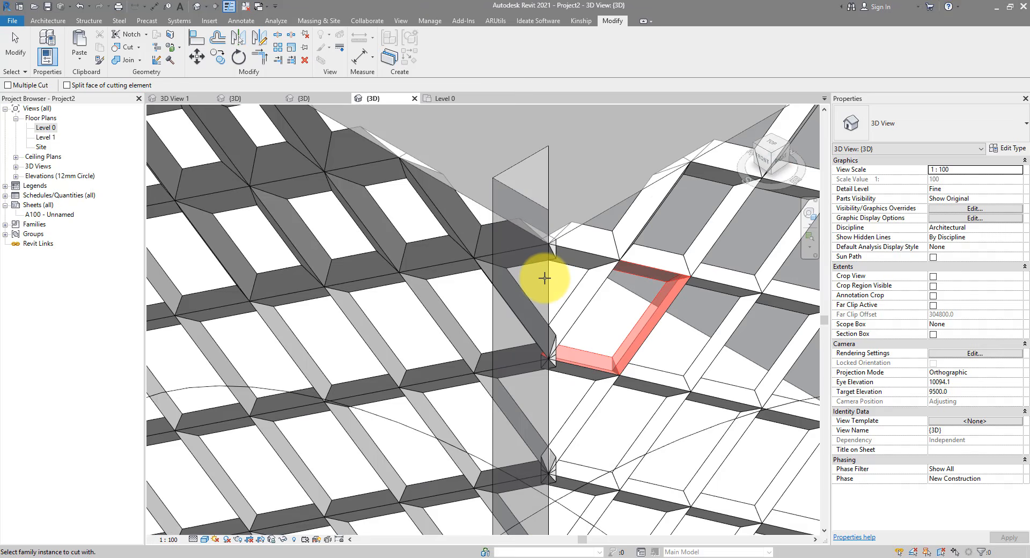
pyautogui.click(539, 204)
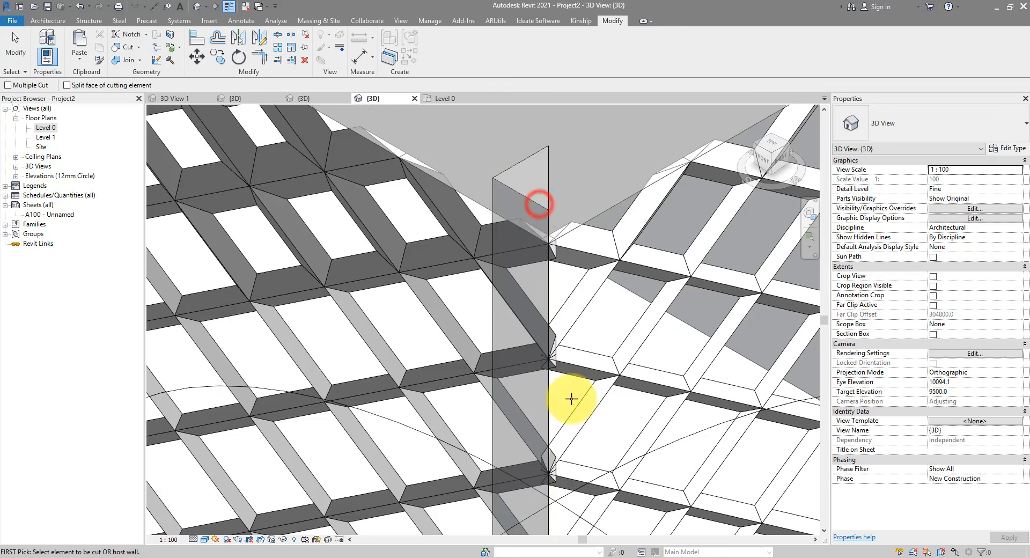
pyautogui.press('Escape')
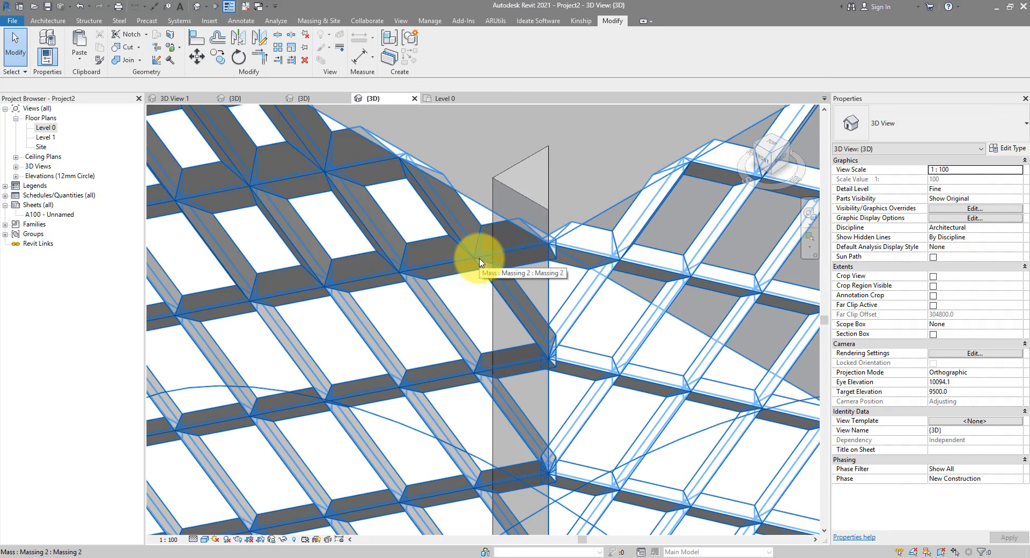
# - Mirror a copy of the triangular in-place mass about its diagonal face onto the other side of the corner
pyautogui.click(511, 192)
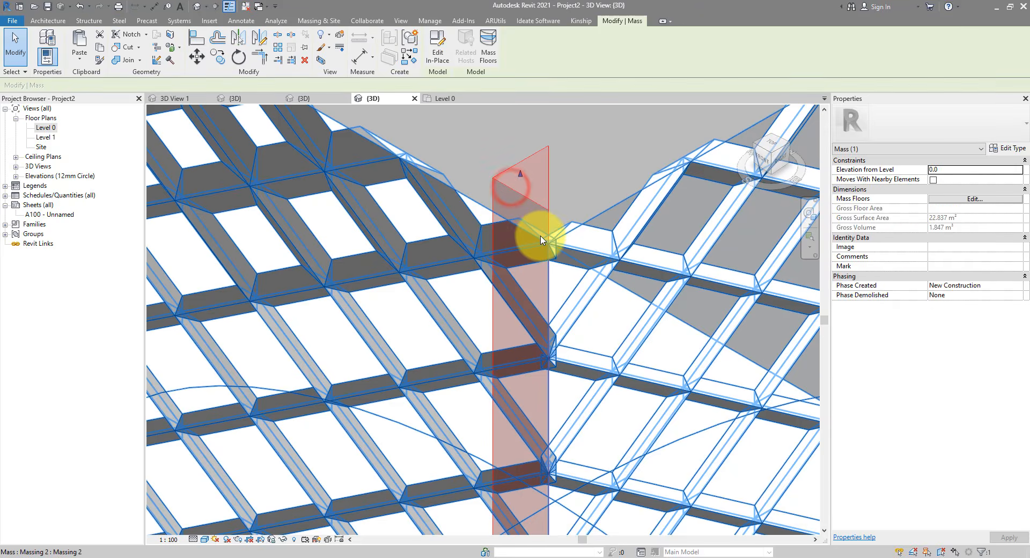
pyautogui.keyDown('shift'); pyautogui.moveTo(534, 235); pyautogui.dragTo(522, 250, button='middle'); pyautogui.keyUp('shift')
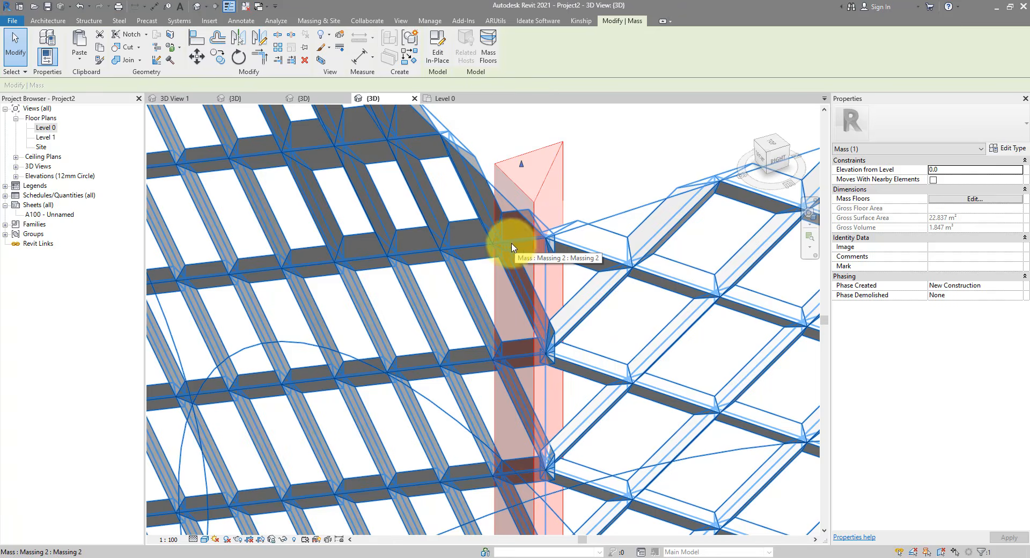
pyautogui.click(243, 41)
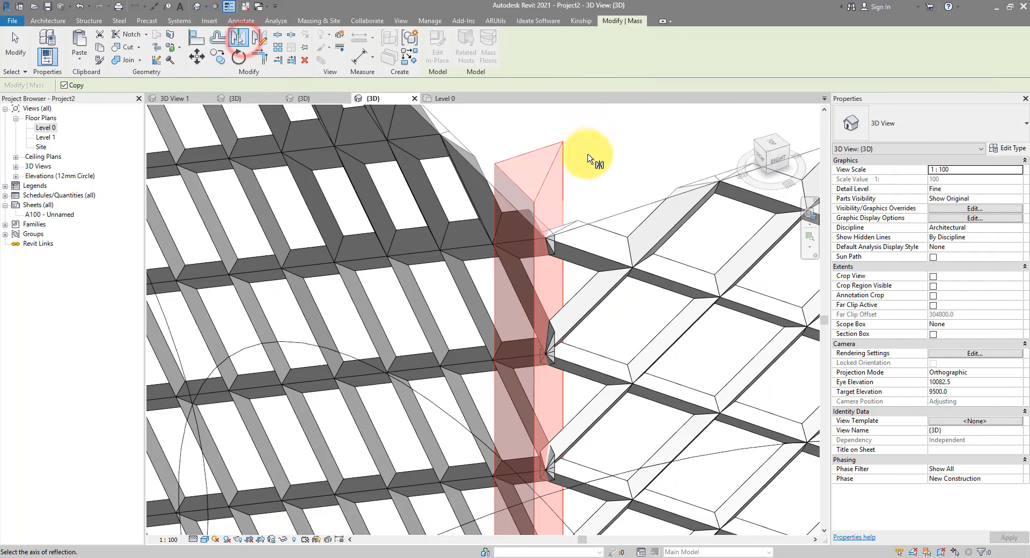
pyautogui.click(554, 171)
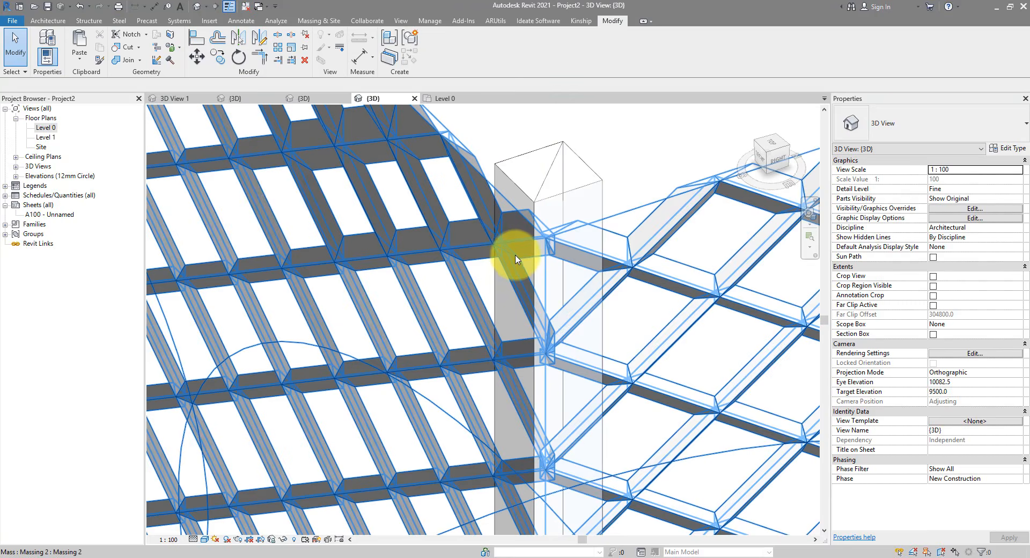
# - Cut the top corner panel of the darker facade face with the mirrored mass
pyautogui.click(517, 260)
pyautogui.click(770, 156)
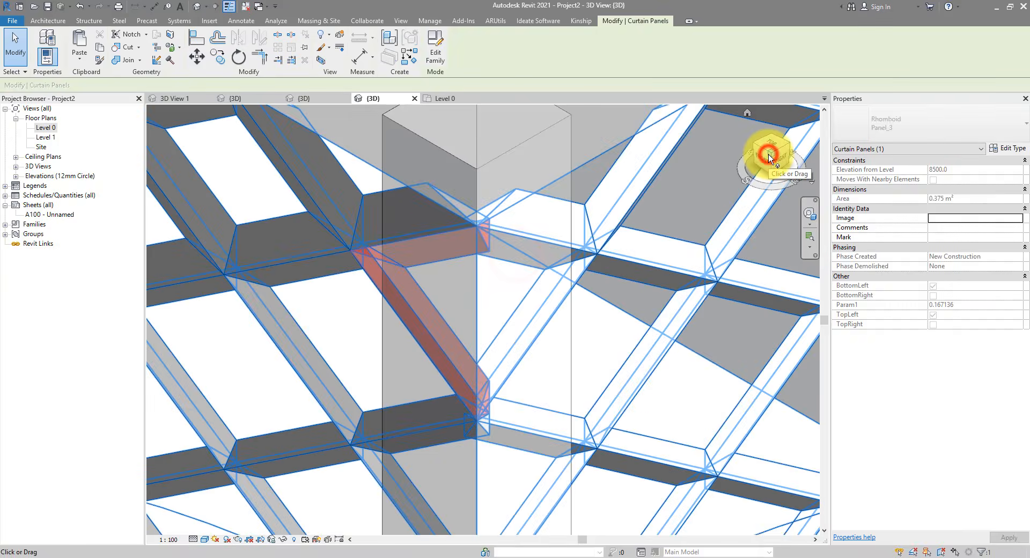
pyautogui.scroll(-1, 522, 221)
pyautogui.moveTo(522, 161); pyautogui.dragTo(522, 217, button='middle')
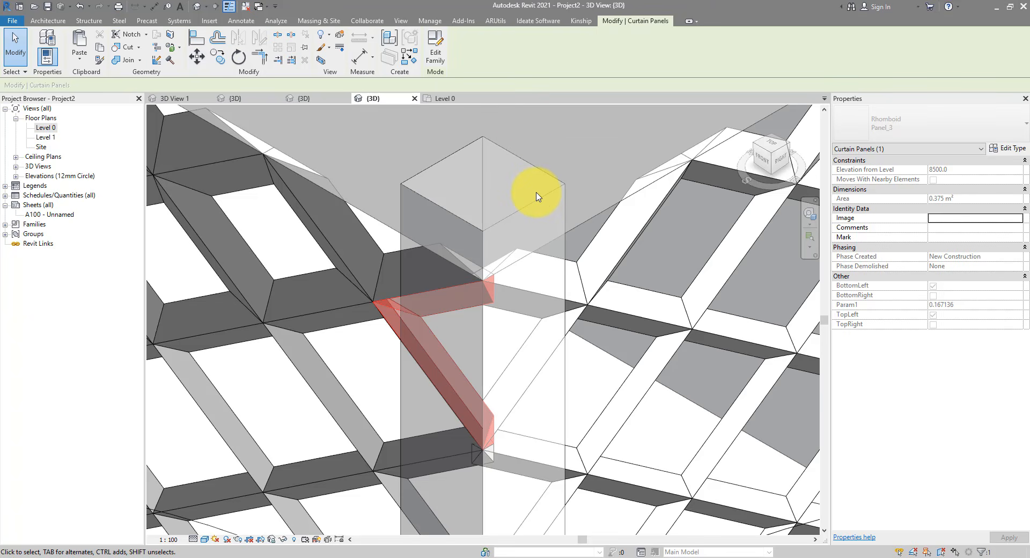
pyautogui.click(127, 46)
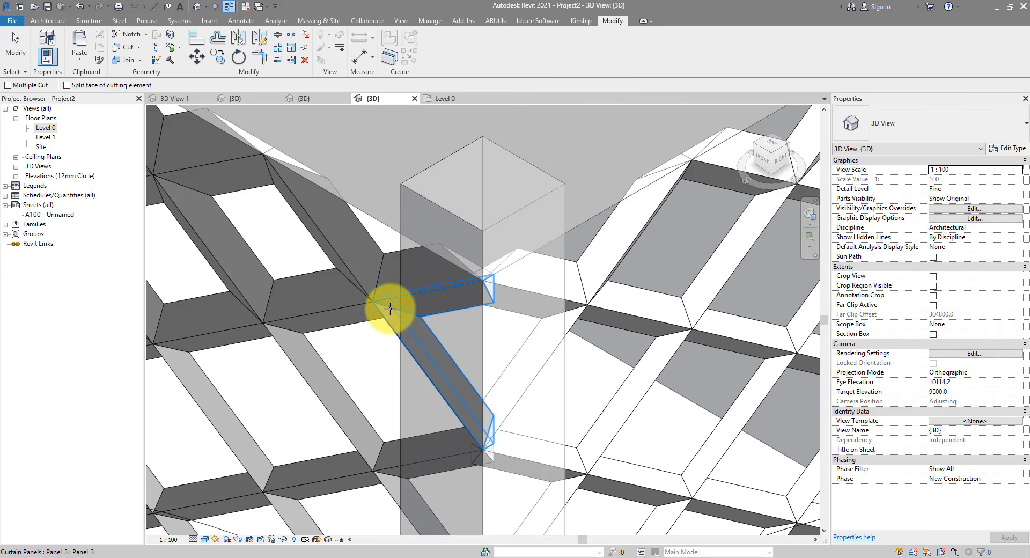
pyautogui.click(391, 308)
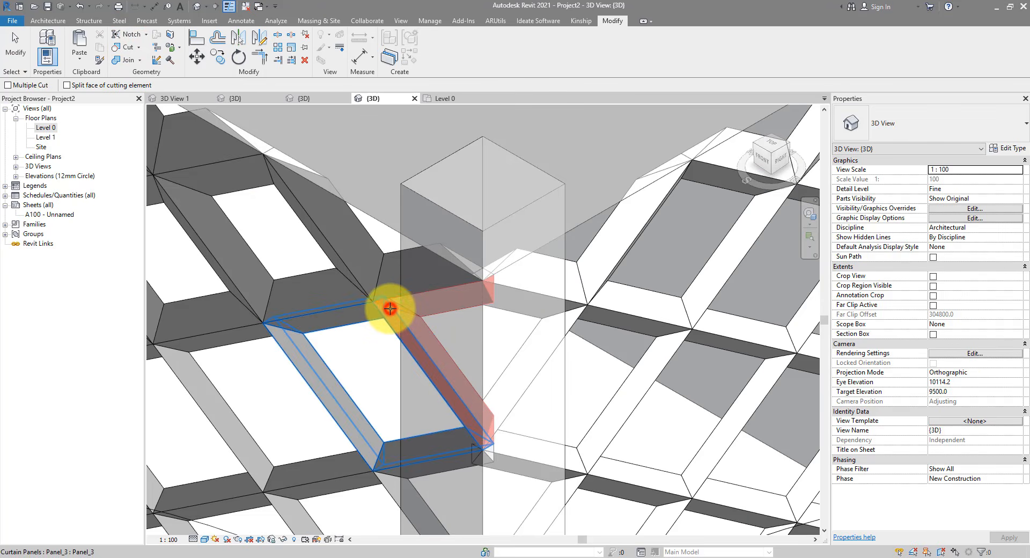
pyautogui.click(543, 168)
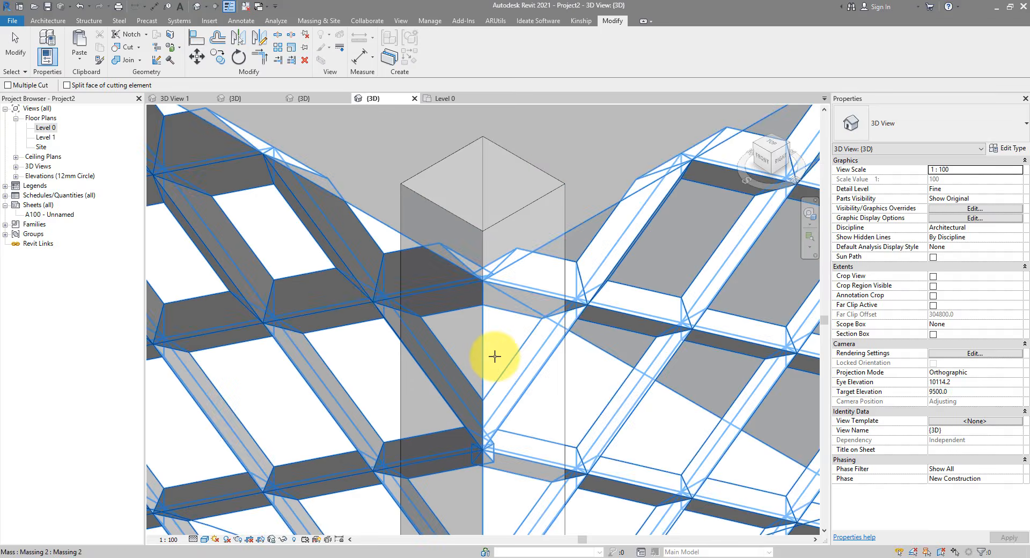
pyautogui.press('Escape')
# - Isolate the two cut top corner panels, inspect how they meet at the corner, and restore the whole facade
pyautogui.click(448, 352)
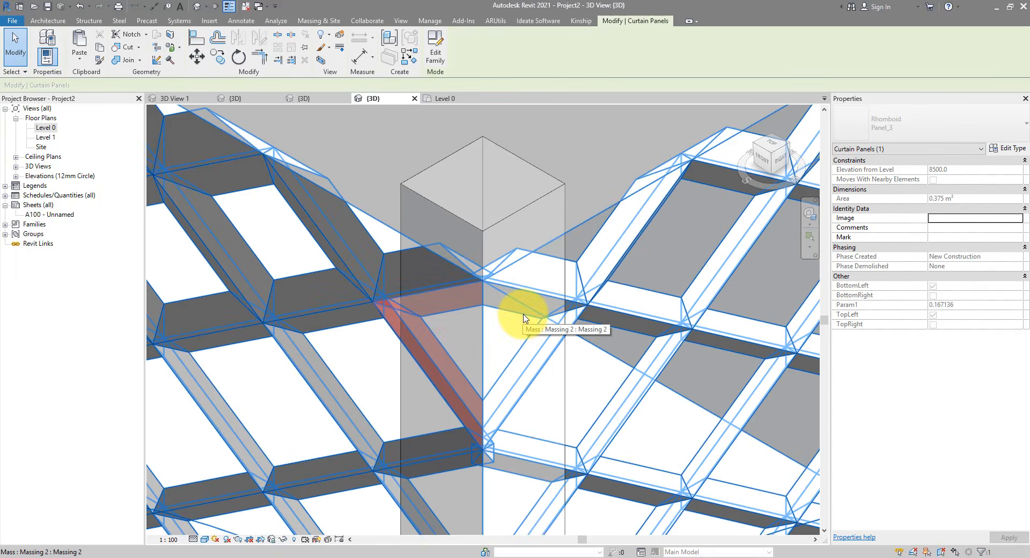
pyautogui.keyDown('ctrl'); pyautogui.click(524, 314); pyautogui.keyUp('ctrl')
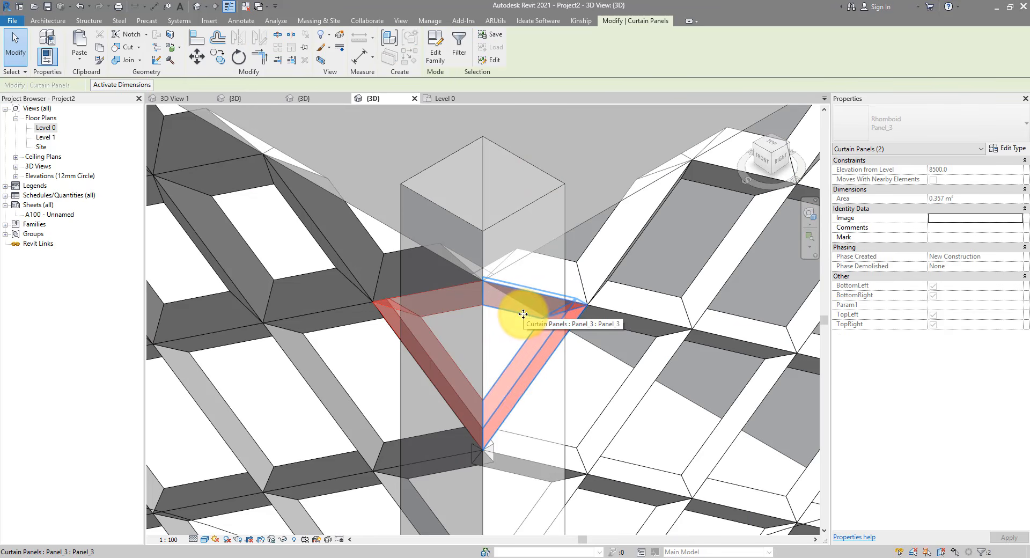
pyautogui.press('h')
pyautogui.press('i')
pyautogui.scroll(2, 531, 333)
pyautogui.keyDown('shift'); pyautogui.moveTo(531, 333); pyautogui.dragTo(479, 284, button='middle'); pyautogui.keyUp('shift')
pyautogui.click(675, 294)
pyautogui.keyDown('shift'); pyautogui.moveTo(721, 307); pyautogui.dragTo(559, 346, button='middle'); pyautogui.keyUp('shift')
pyautogui.press('h')
pyautogui.press('r')
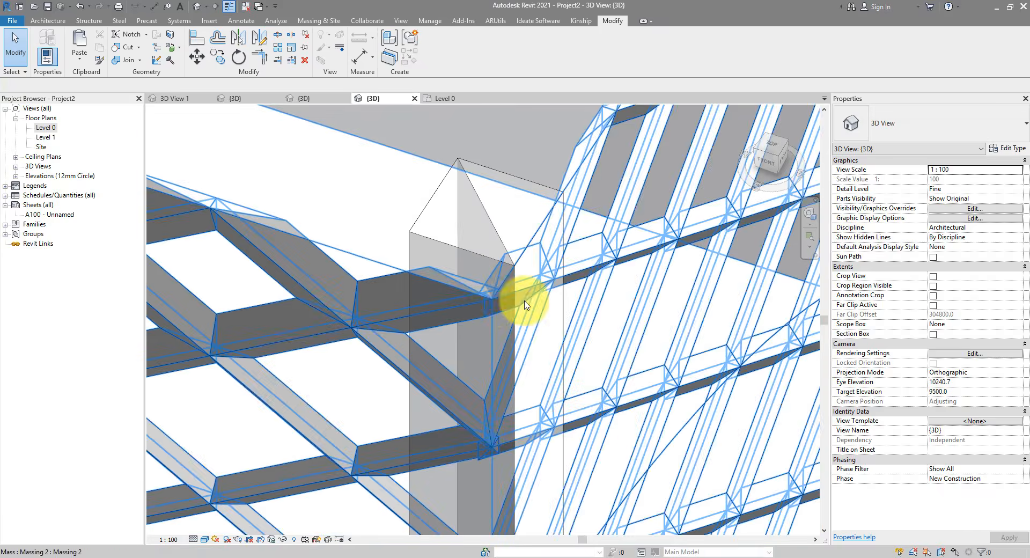
pyautogui.scroll(-3, 538, 307)
pyautogui.scroll(-2, 538, 303)
pyautogui.moveTo(610, 408); pyautogui.dragTo(608, 392, button='middle')
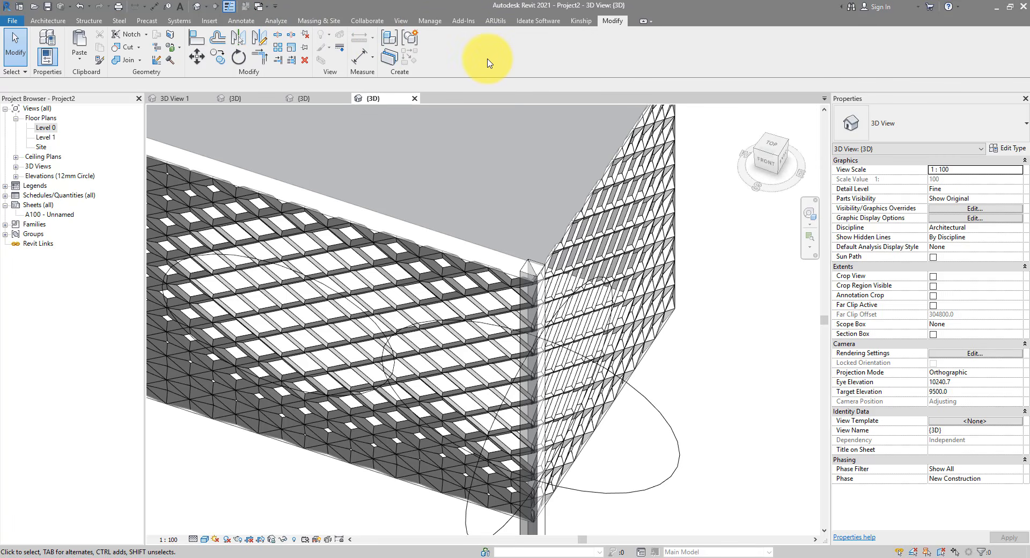
# - Switch to the Test diamond panels project, dismiss the save reminder, and examine the finished facade corner in the default 3D view
pyautogui.click(179, 103)
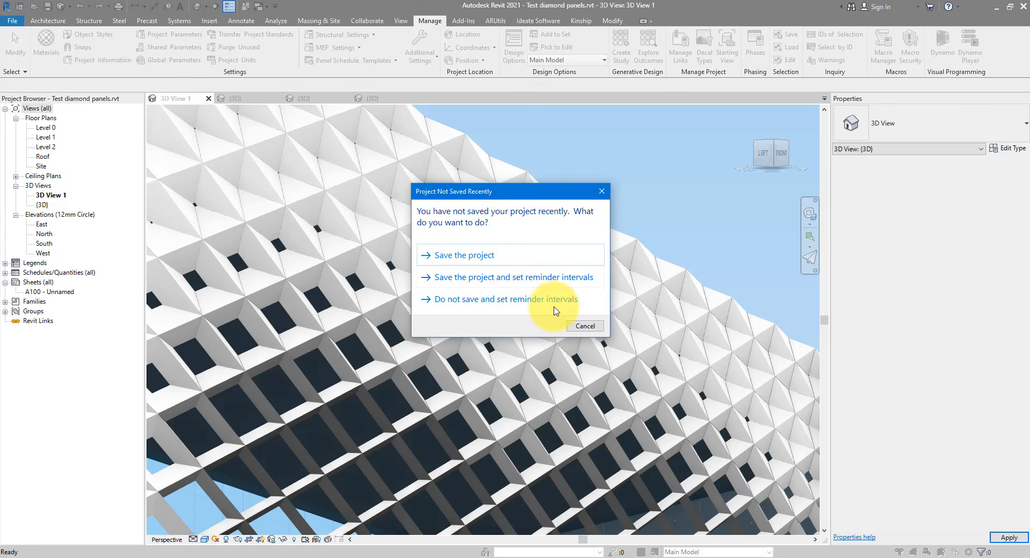
pyautogui.click(574, 325)
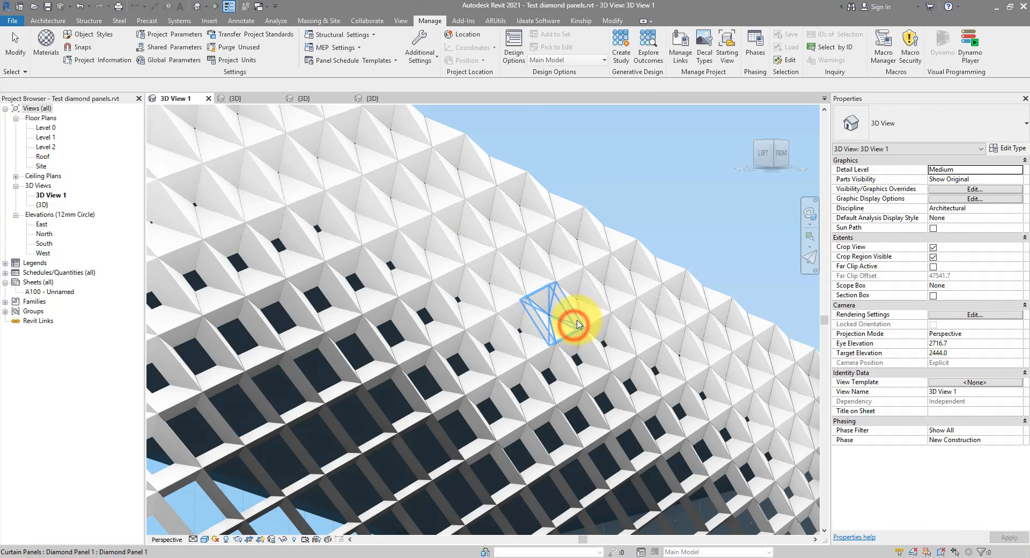
pyautogui.click(197, 7)
pyautogui.scroll(5, 687, 354)
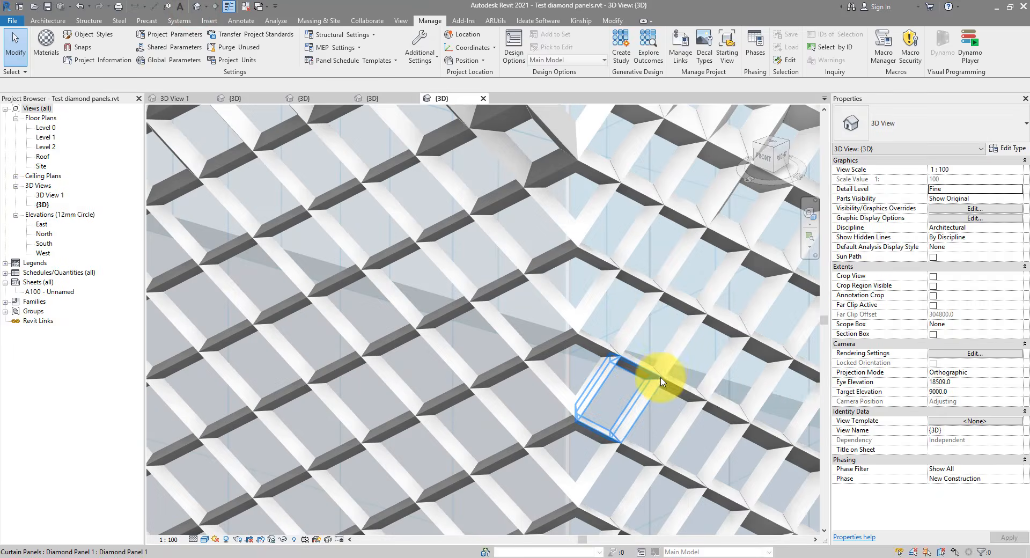
pyautogui.moveTo(649, 355); pyautogui.dragTo(561, 199, button='middle')
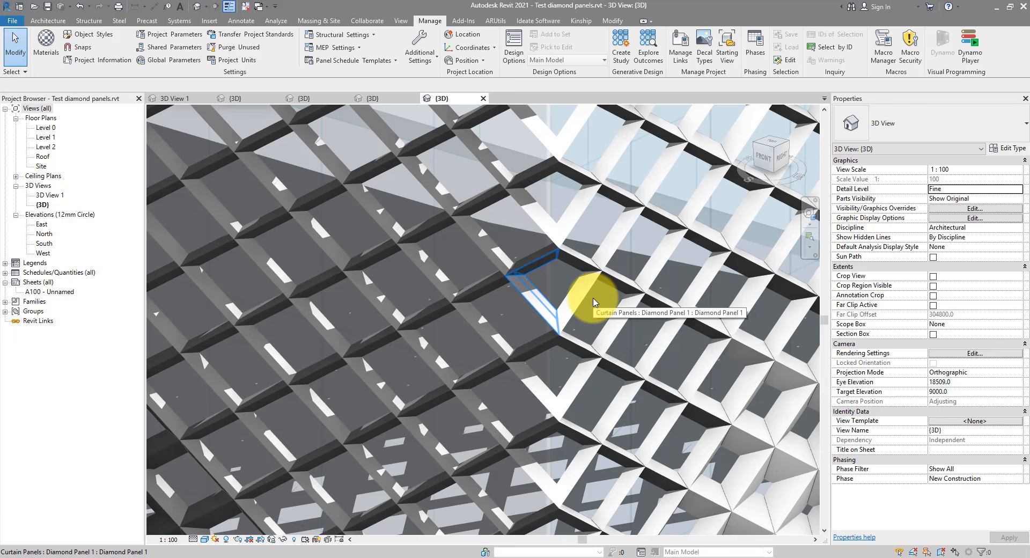
pyautogui.moveTo(724, 358); pyautogui.dragTo(709, 247, button='middle')
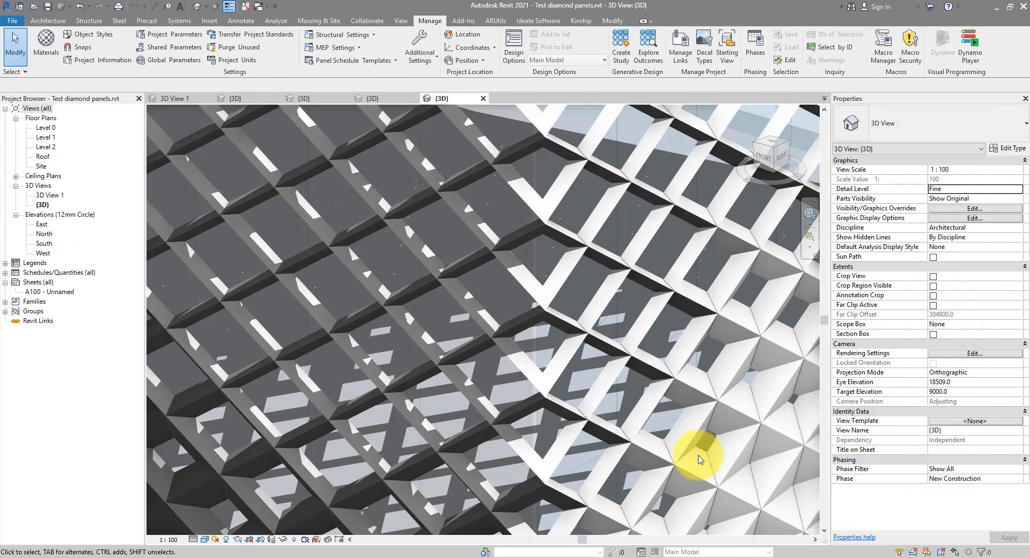
pyautogui.moveTo(678, 448); pyautogui.dragTo(471, 433, button='middle')
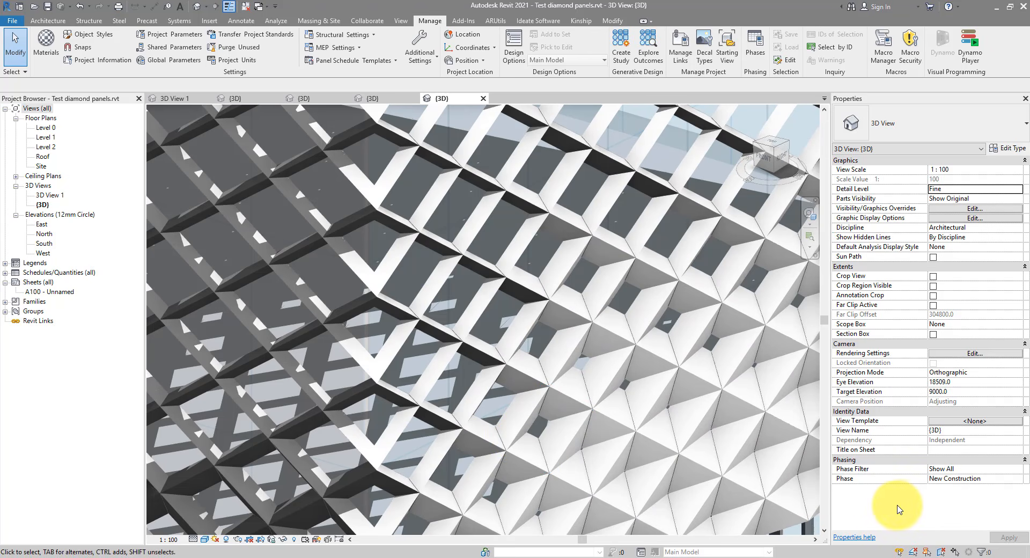